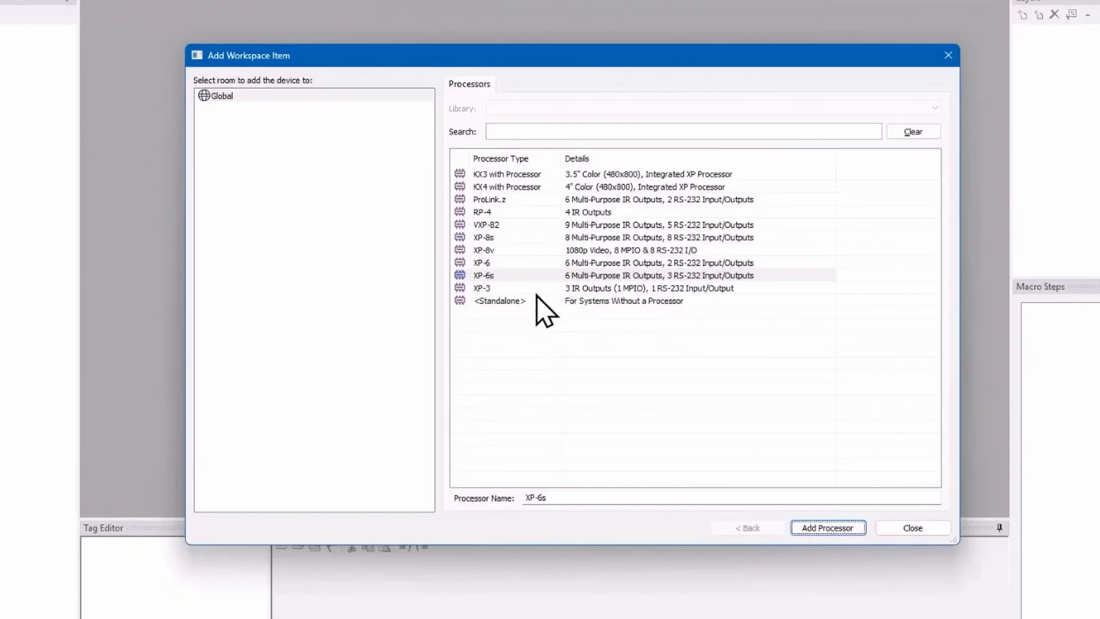
Step: Add the <Standalone> processor to the workspace and create a room named Media Room
click(619, 302)
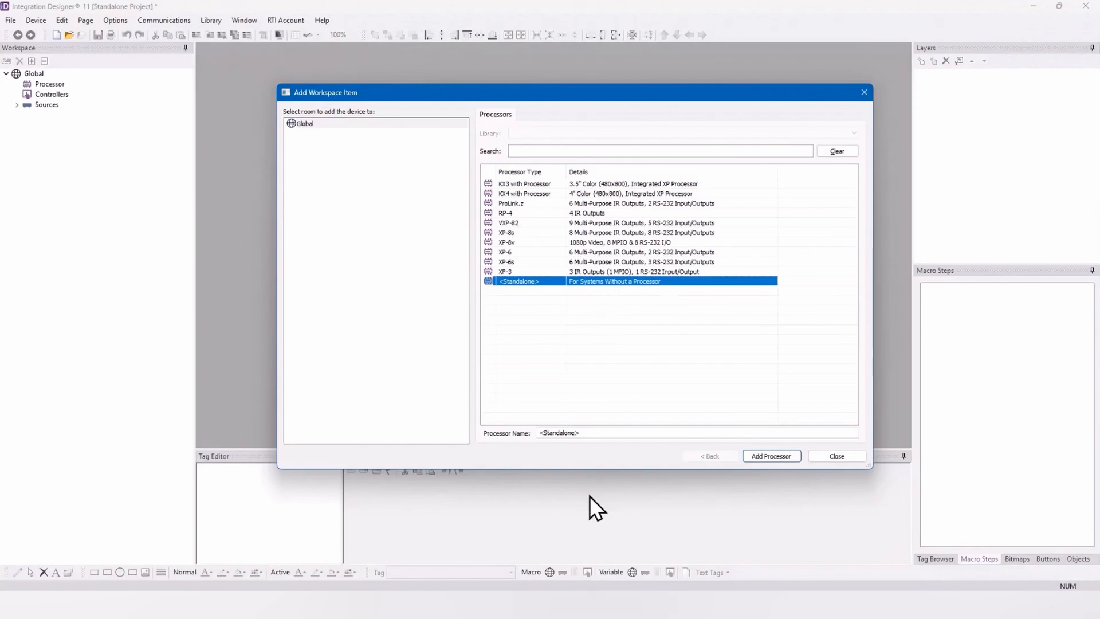
click(775, 457)
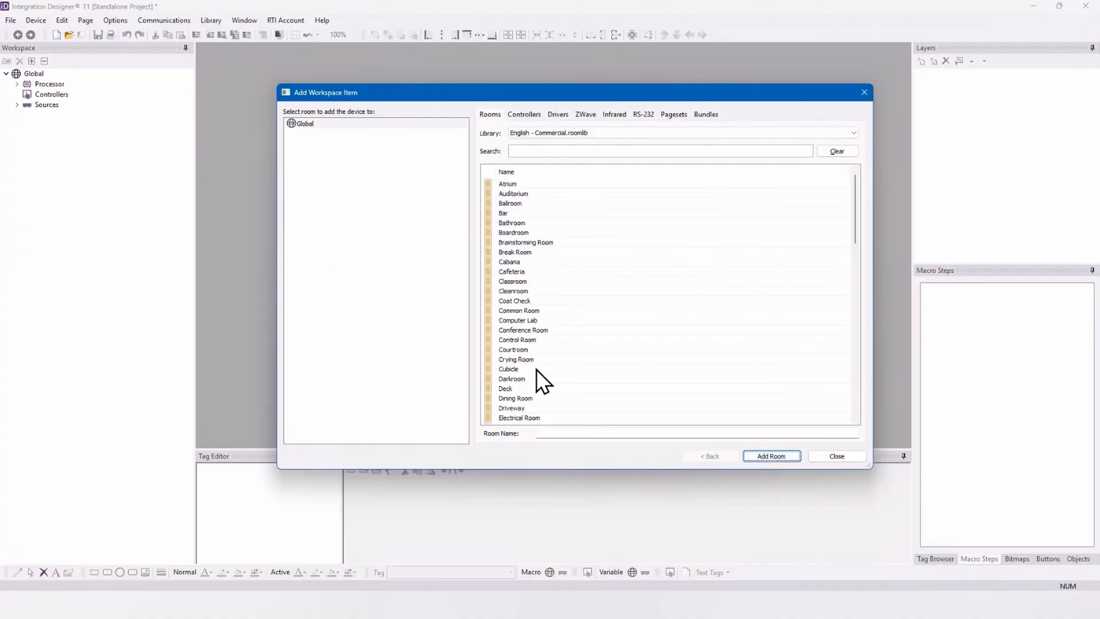
click(564, 433)
text(Media Room)
key(Return)
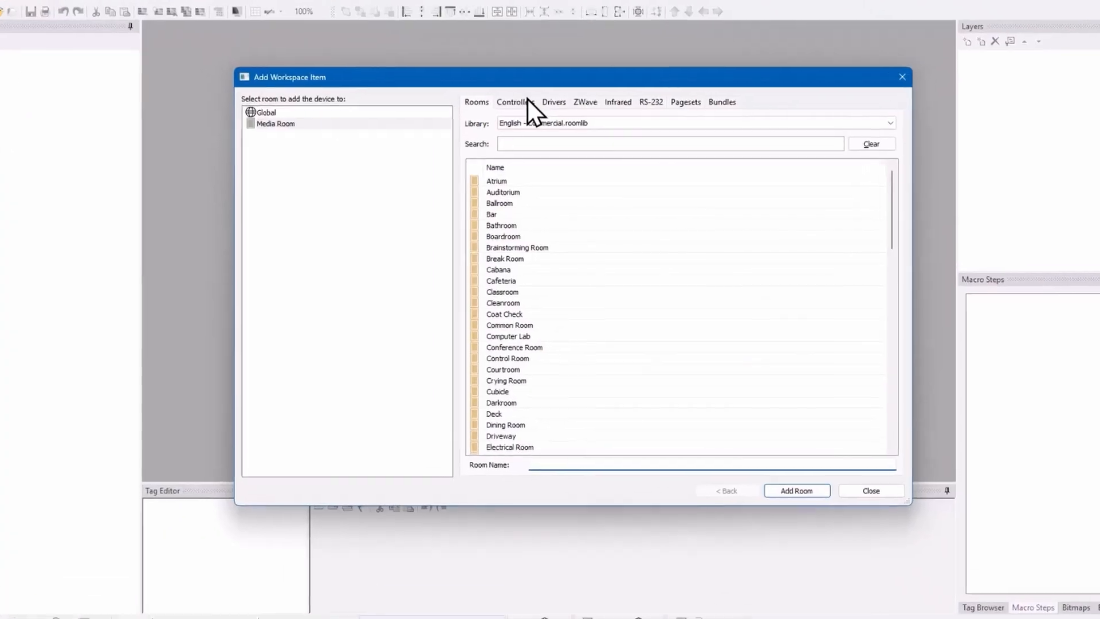
Step: Find the ISR-2 handheld controller and choose it as a new device for Media Room
click(530, 111)
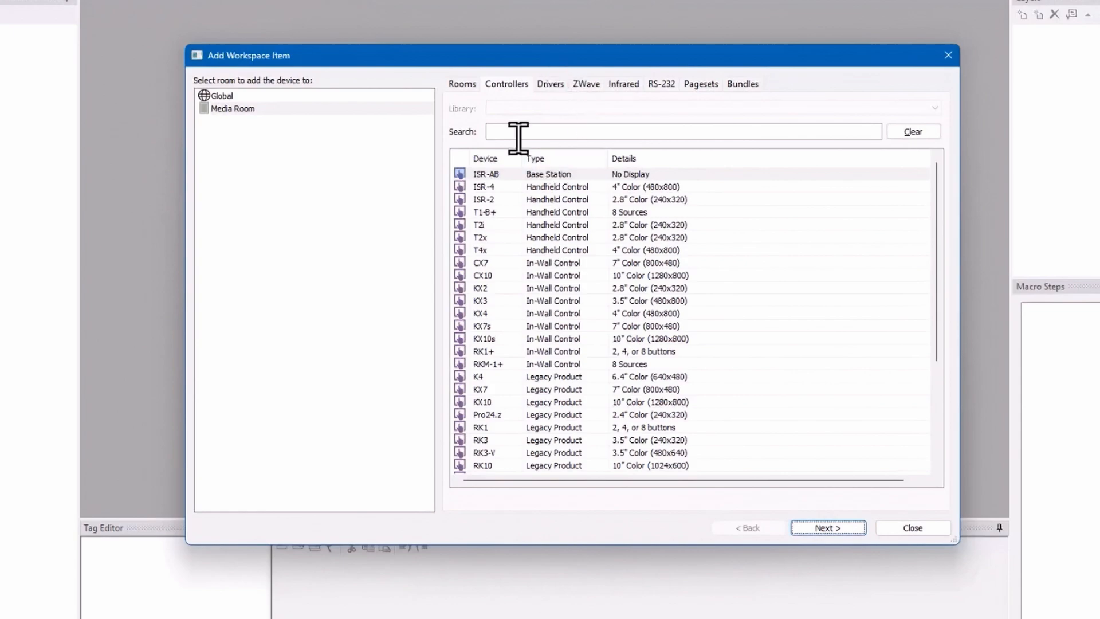
click(518, 131)
text(ISR)
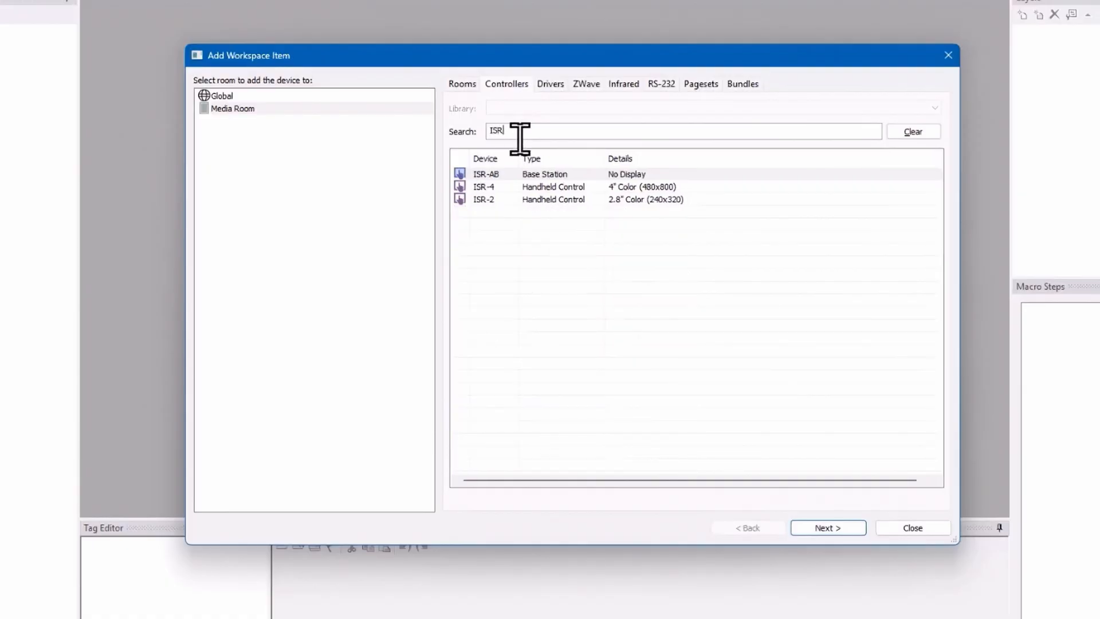
click(549, 200)
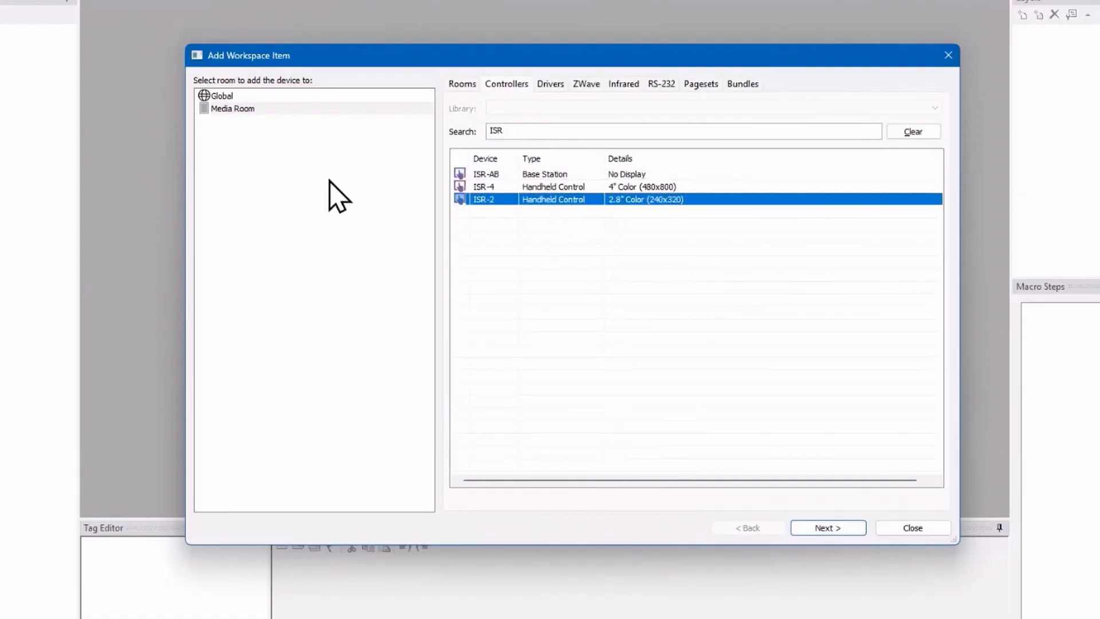
click(245, 110)
click(831, 530)
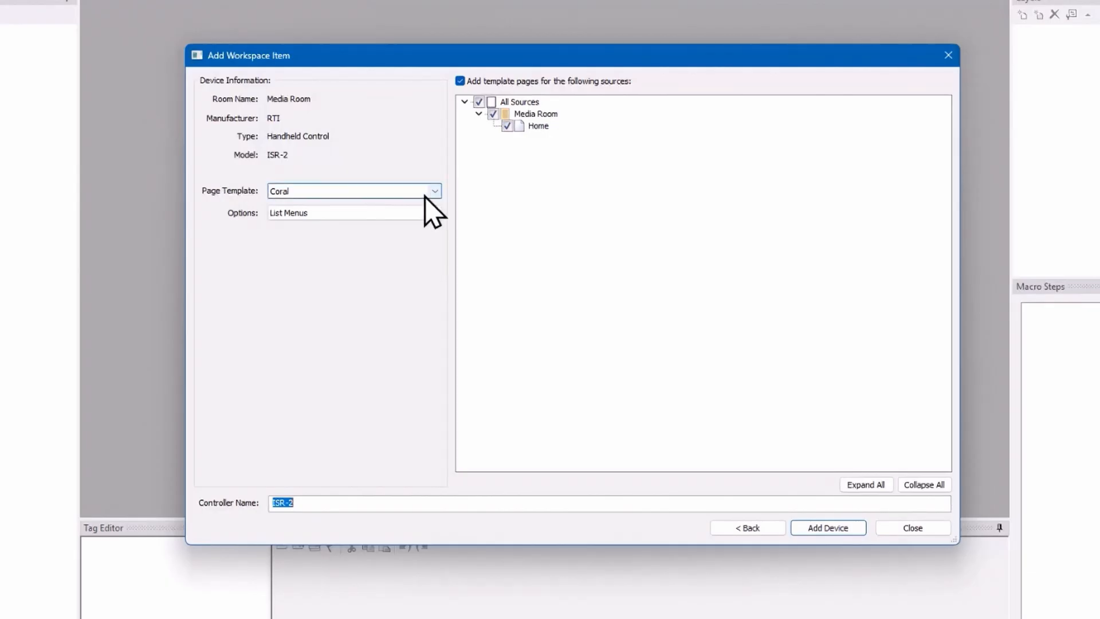
Step: Choose Button Menus as the page template option and name the controller ISR-2 Media Room
click(435, 212)
click(424, 235)
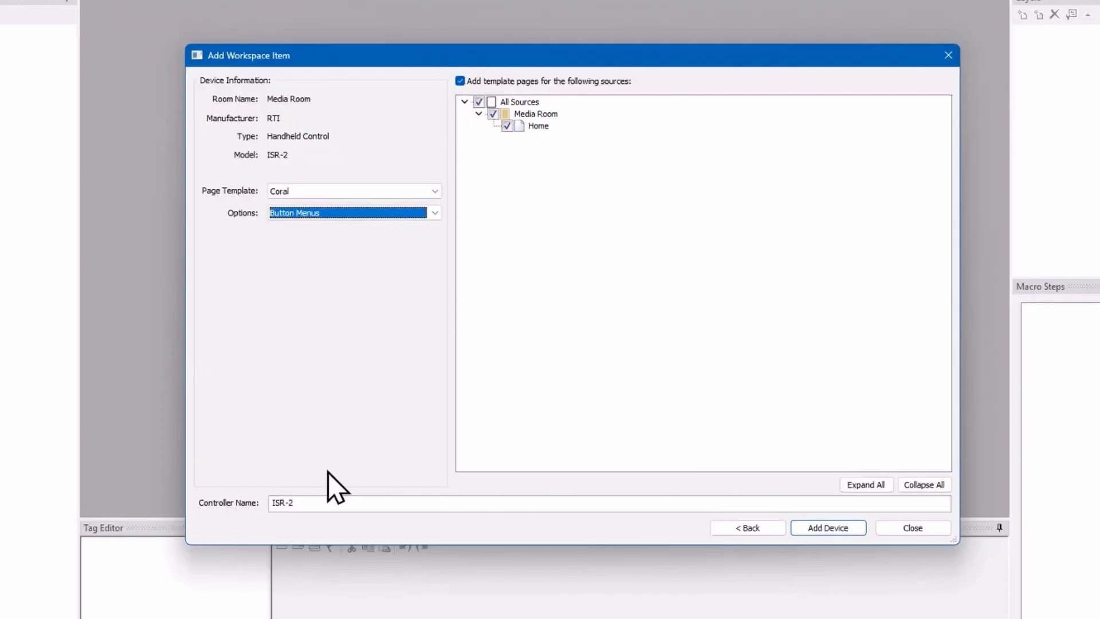
click(342, 506)
text(Media Room)
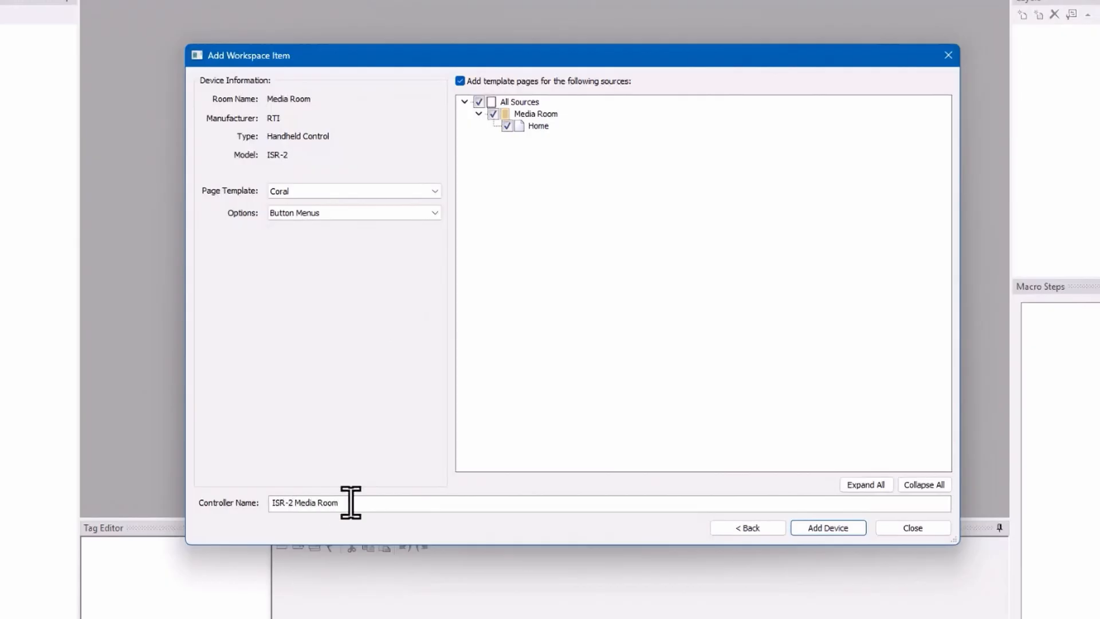
Step: Keep the Home page included, switch the page template to Obsidian, and add the controller
click(508, 126)
click(507, 126)
click(436, 192)
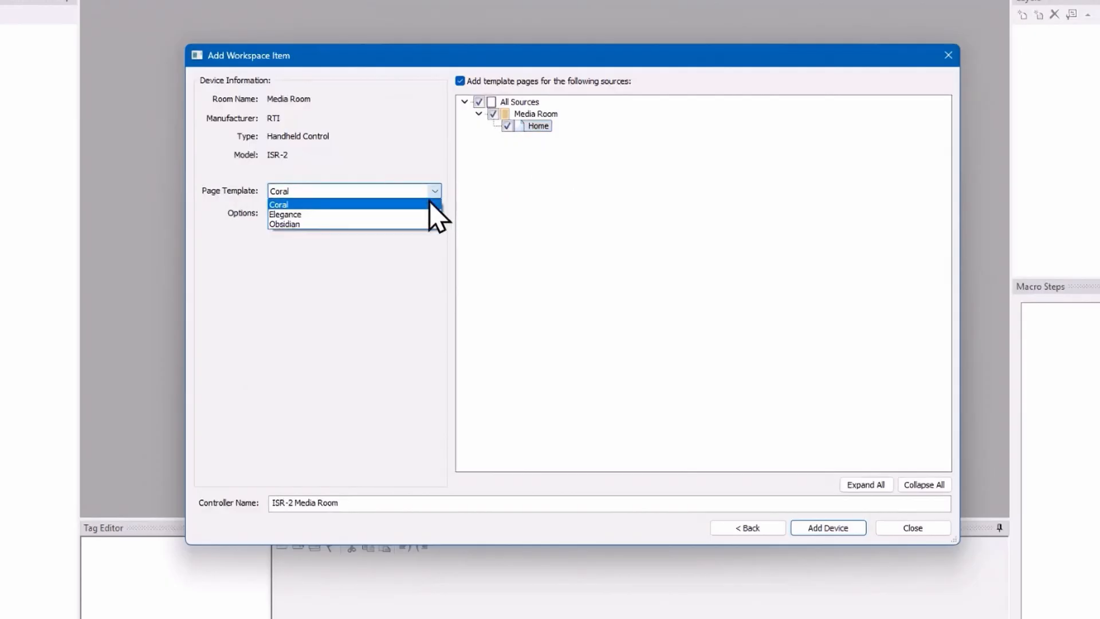
click(421, 224)
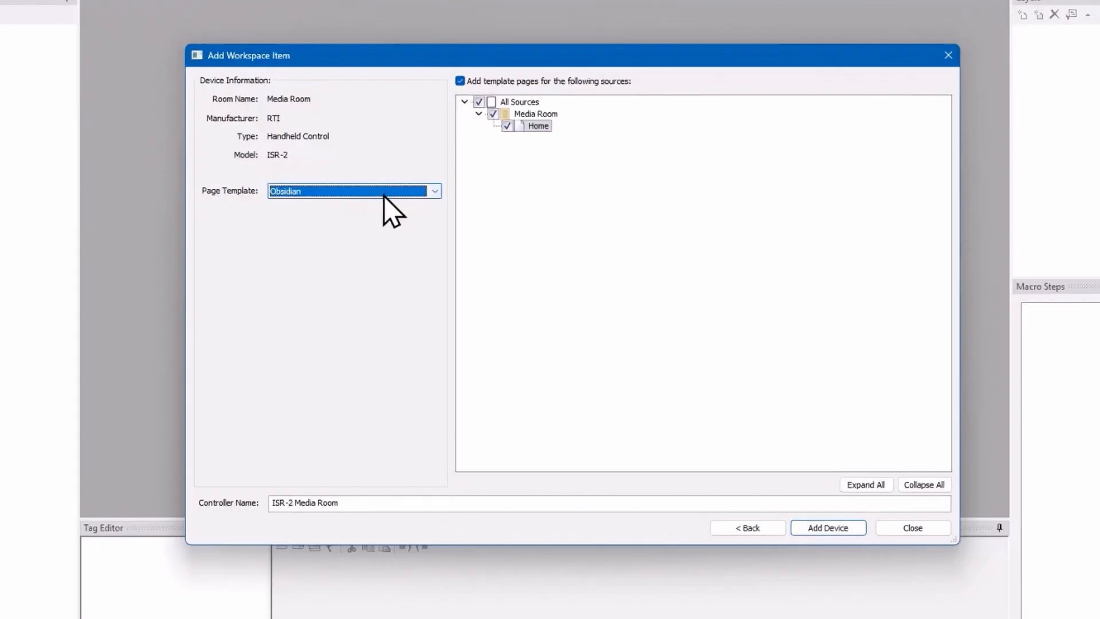
click(847, 533)
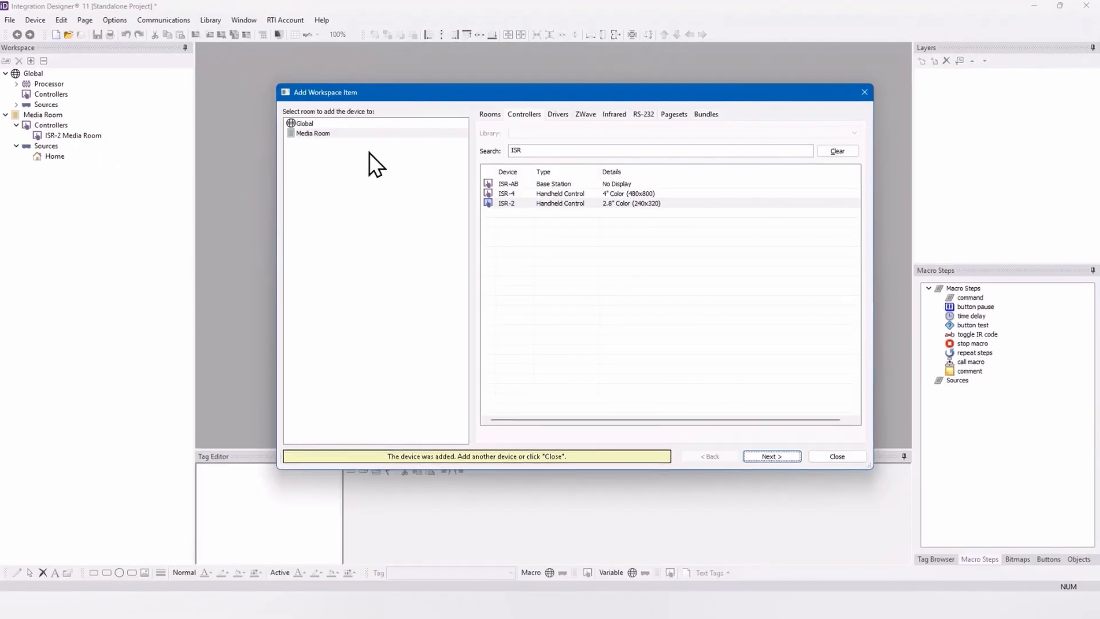
Step: Search the infrared library for a Samsung TV and choose the Most Models entry for Media Room
click(616, 113)
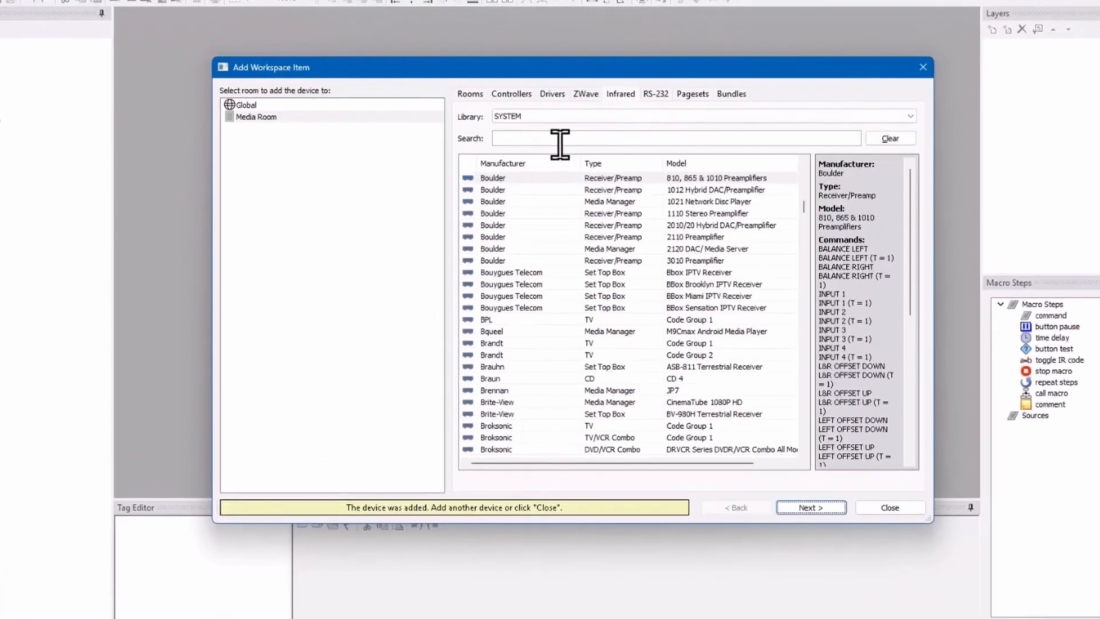
click(556, 144)
text(Samsu)
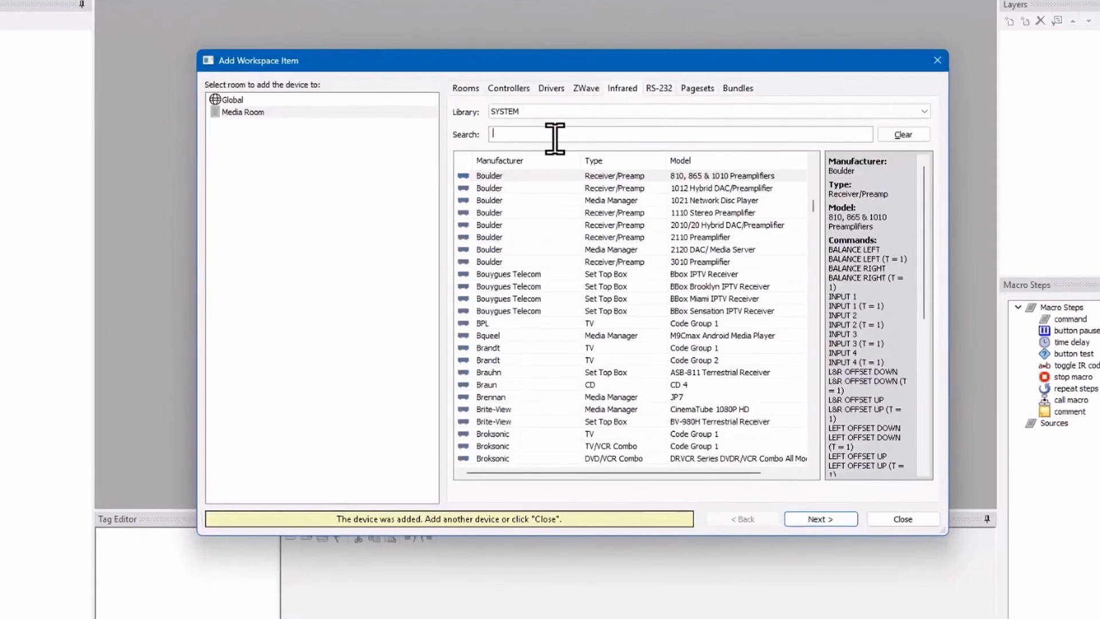
text(ng tV)
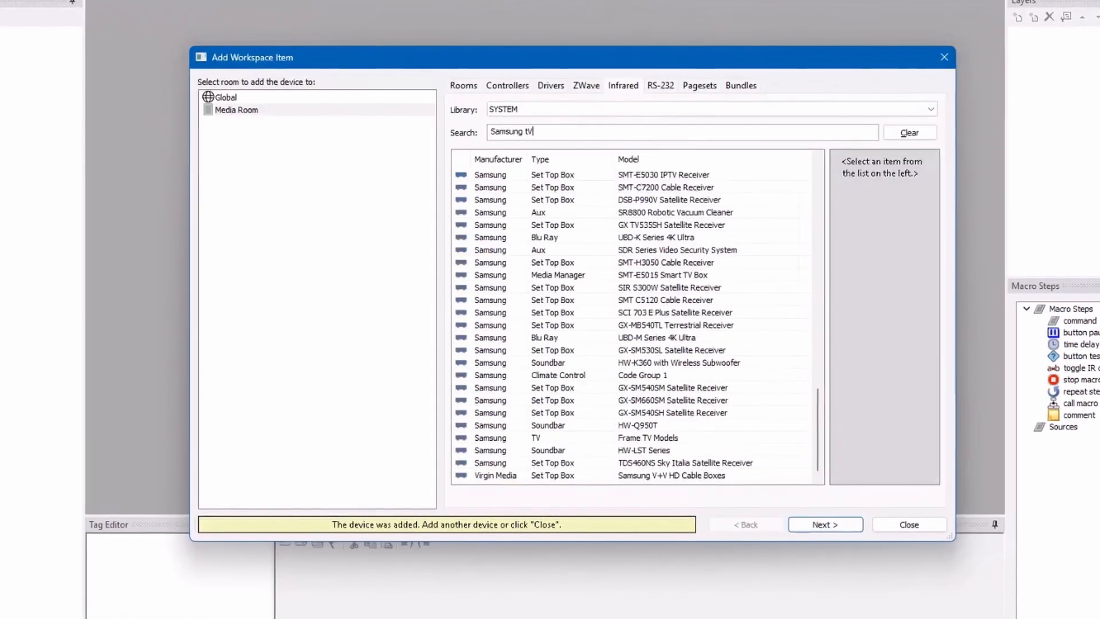
click(538, 175)
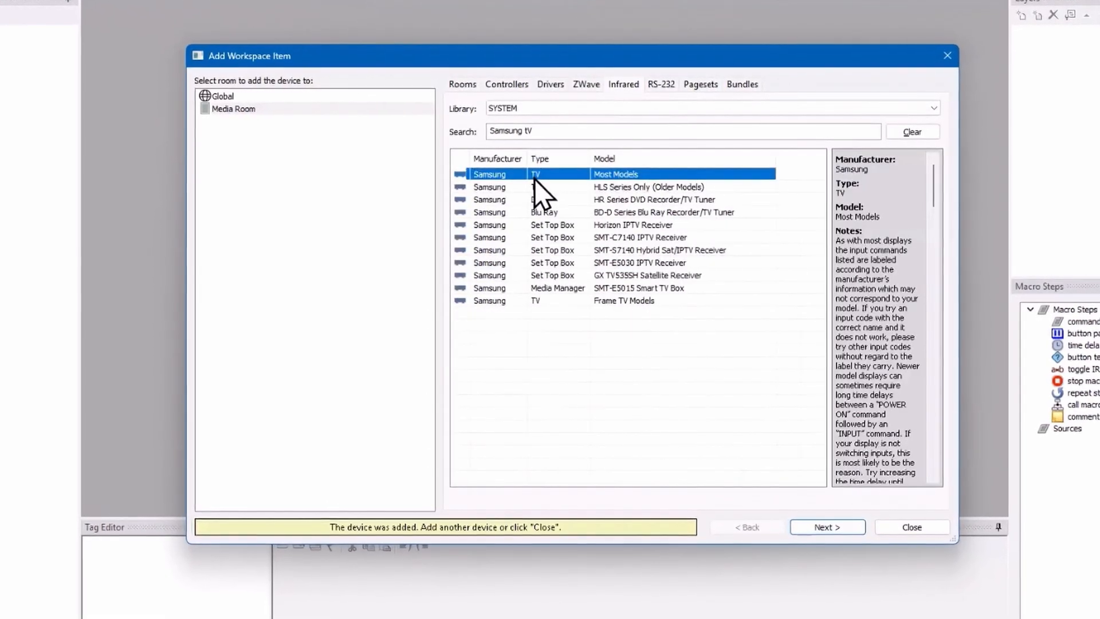
click(242, 109)
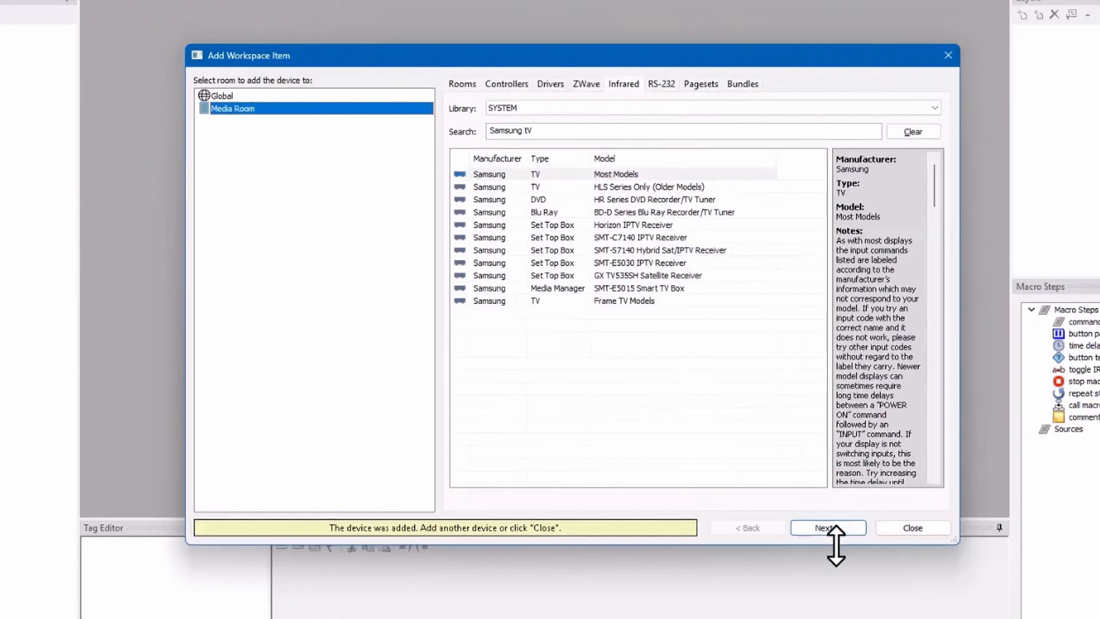
click(840, 527)
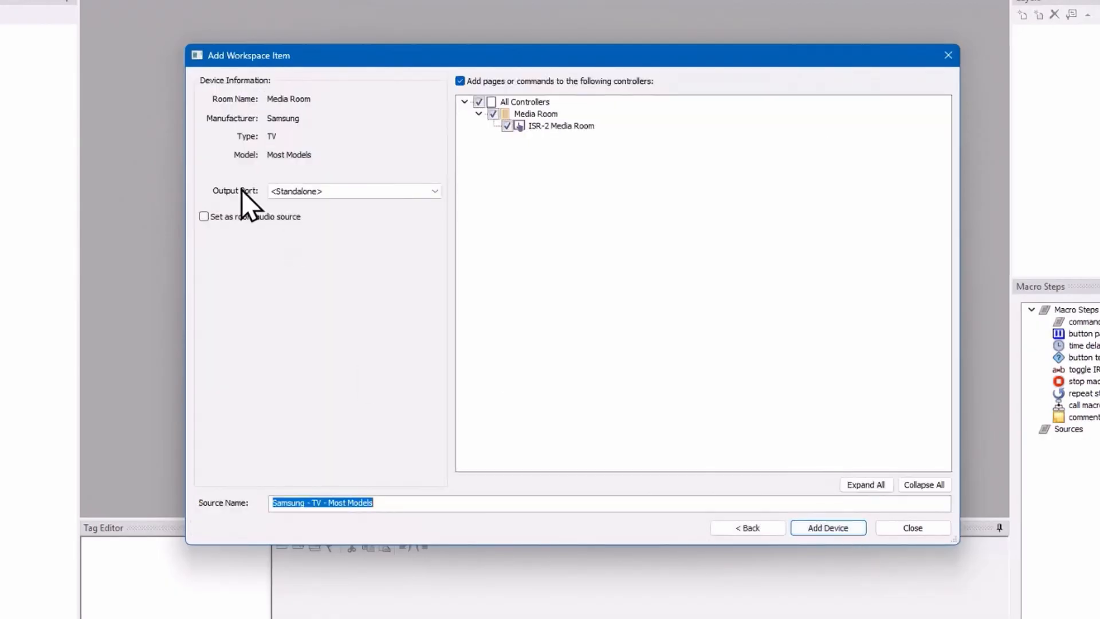
Step: Keep the output port at <Standalone>, name the source TV Media Room, and add the device
click(435, 195)
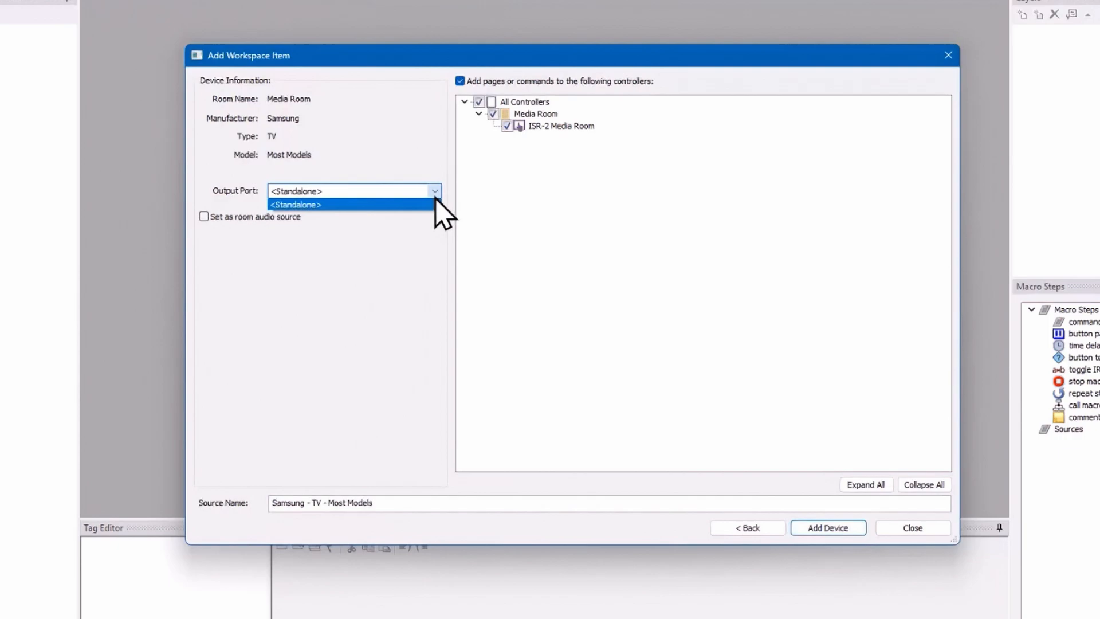
click(434, 201)
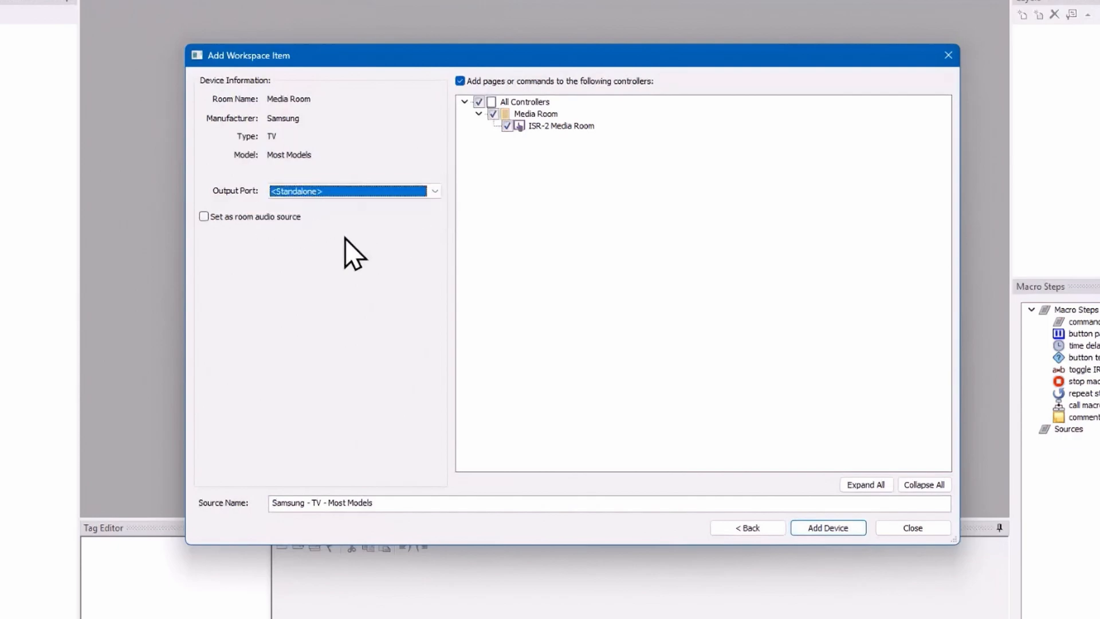
drag(410, 505, 93, 510)
text(TV Media Room)
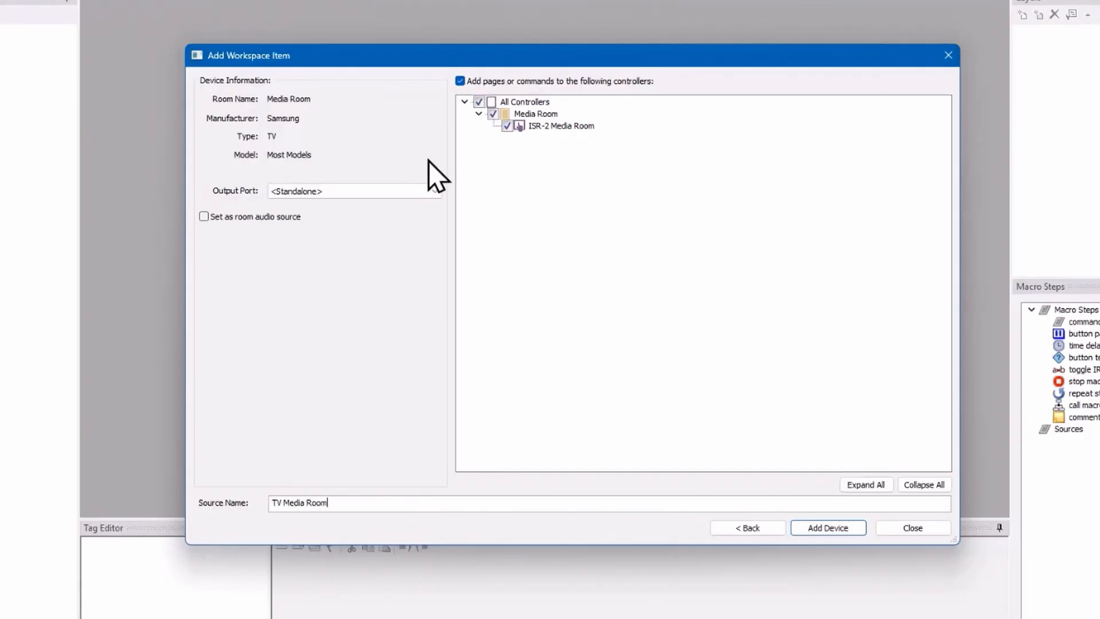
click(836, 529)
Step: Search the infrared library for Xfinity and choose the X1 Cable Box for Media Room
drag(565, 131, 466, 131)
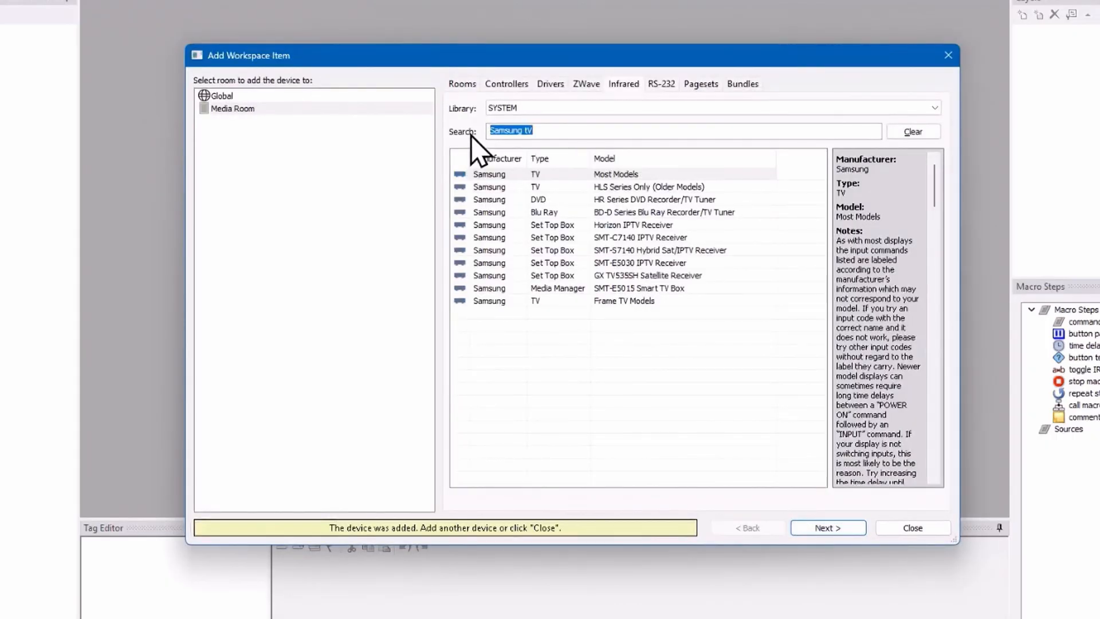
text(Xfinity)
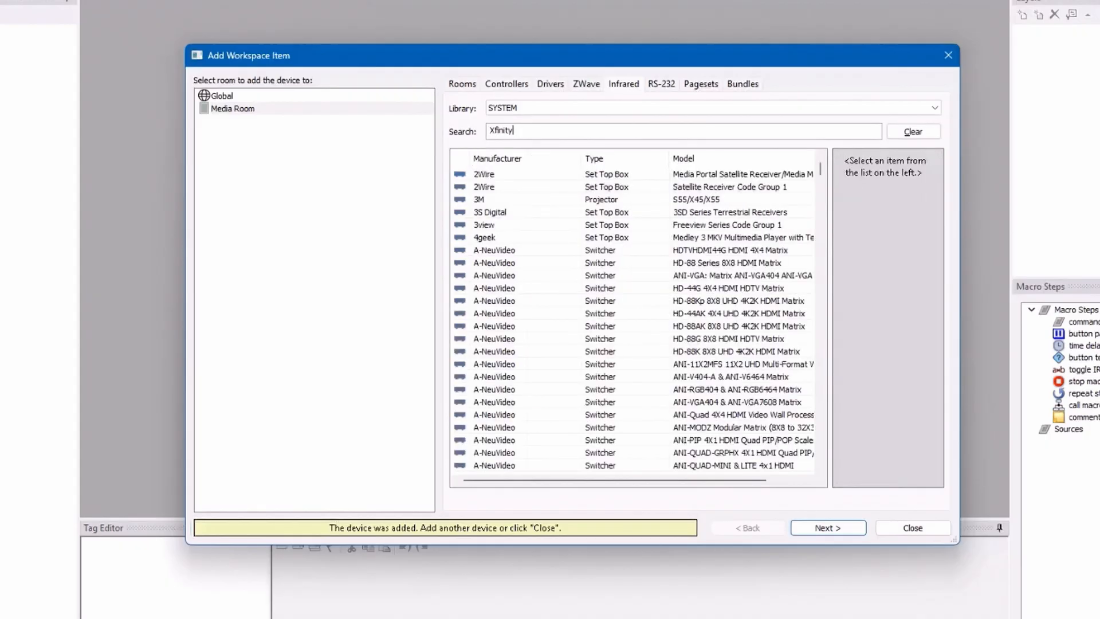
click(643, 178)
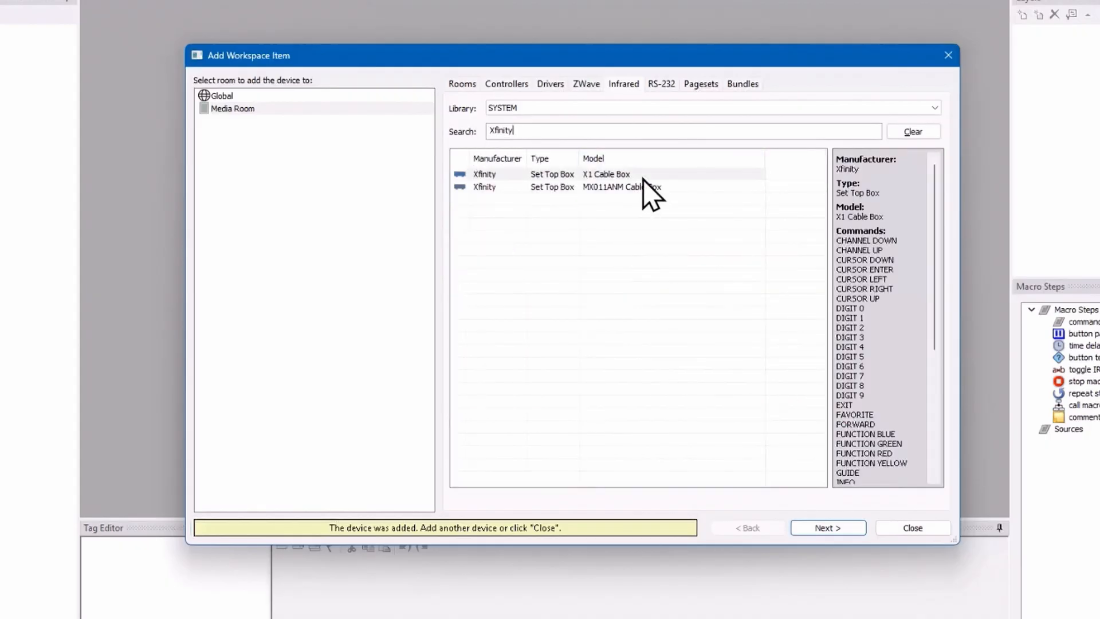
click(643, 179)
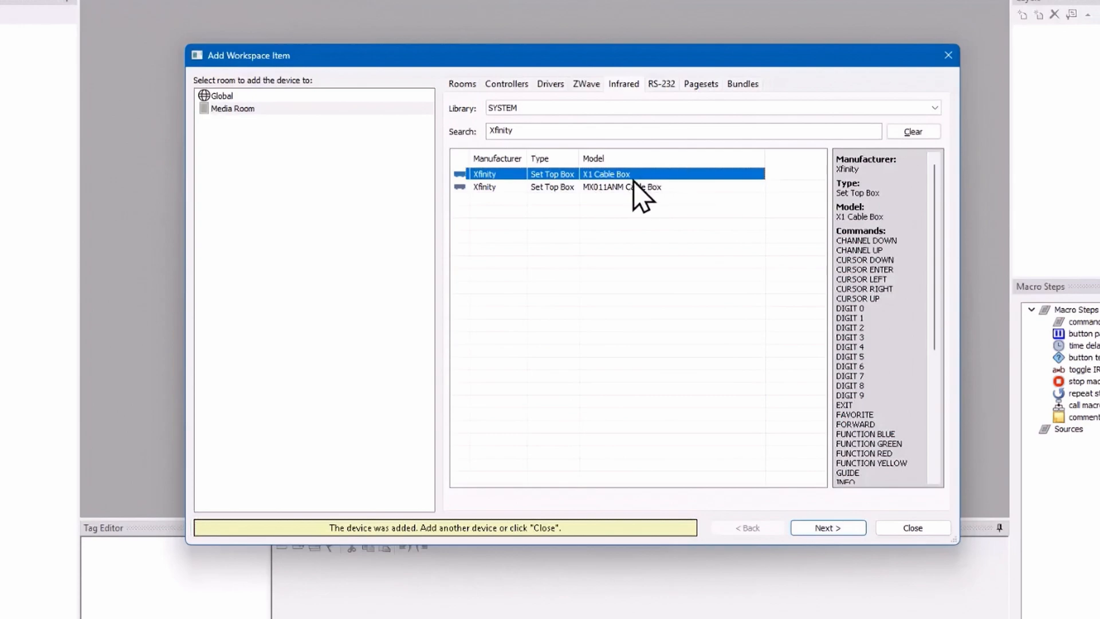
click(262, 108)
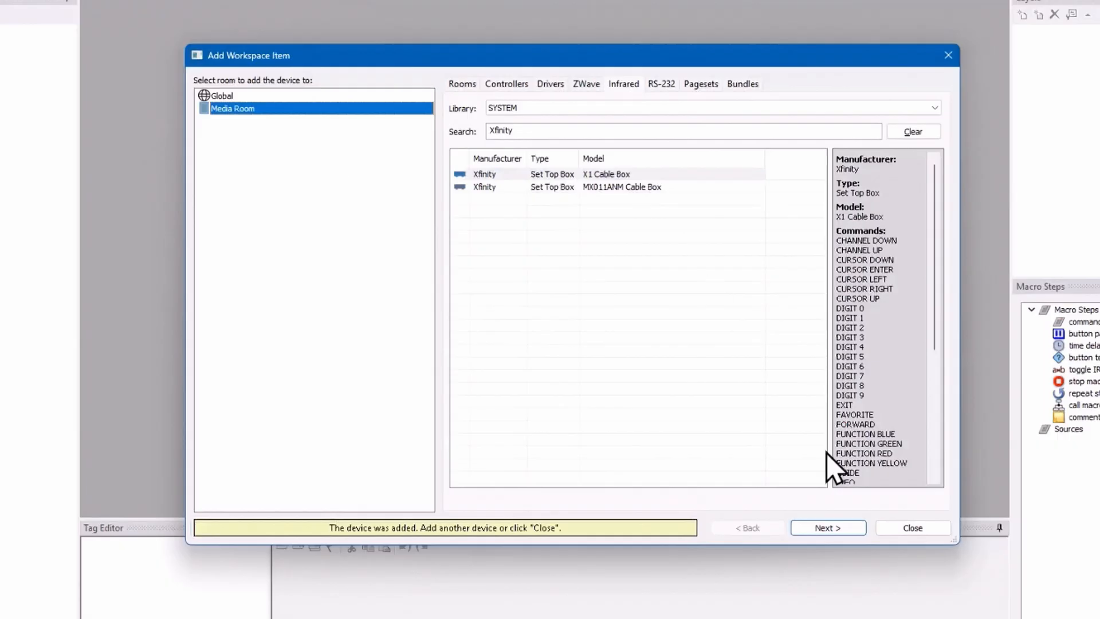
click(829, 528)
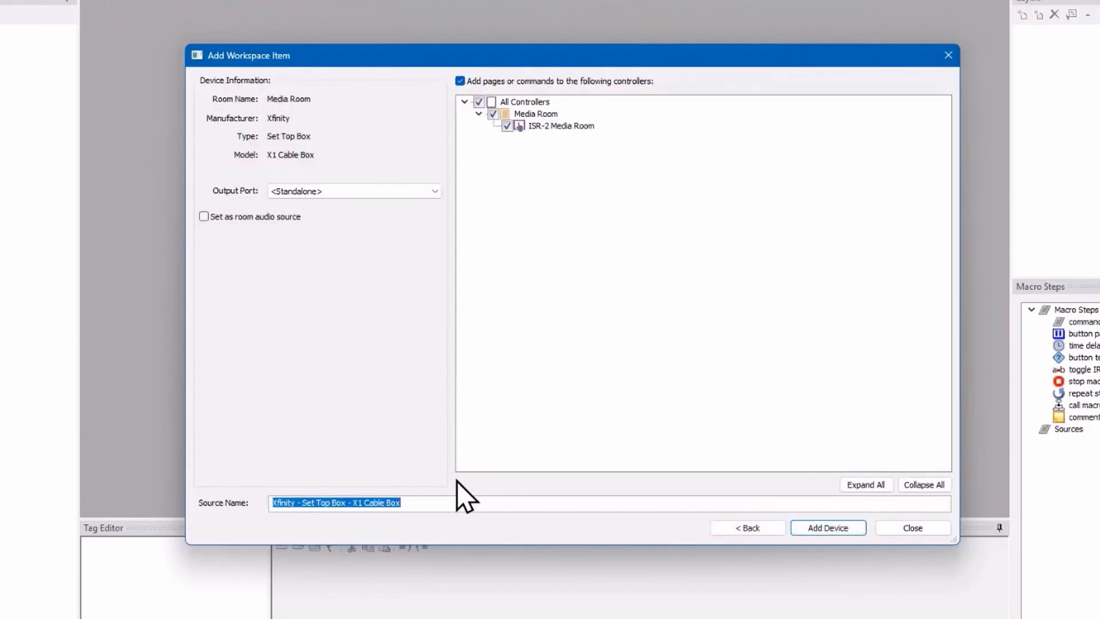
Step: Name the source Cable Media Room, add it, and finish adding workspace items
text(Cable Media Room)
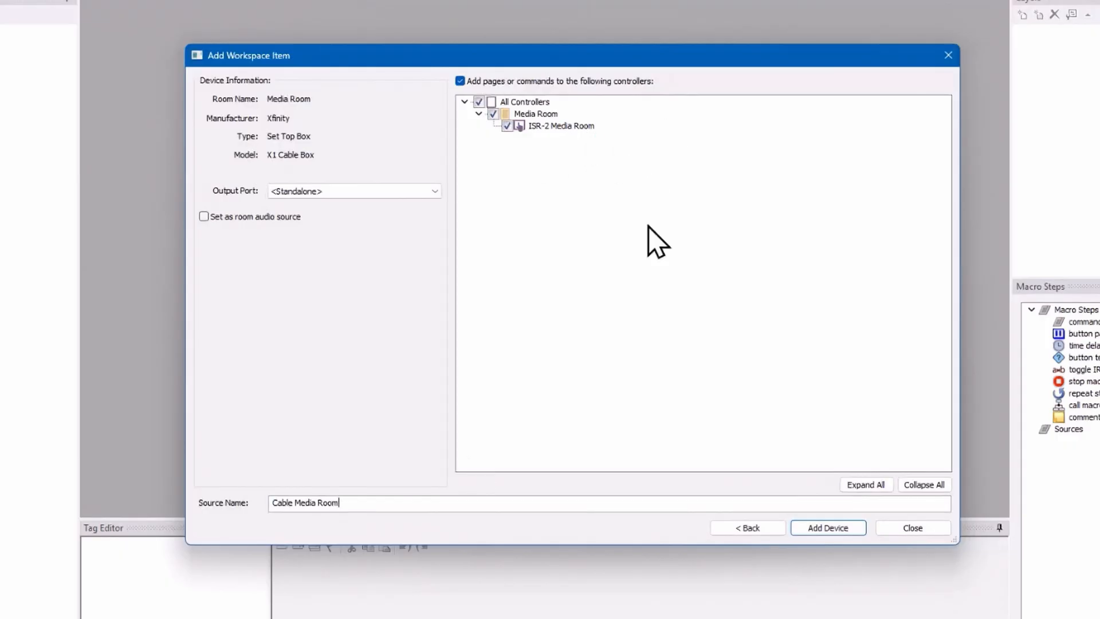
click(833, 530)
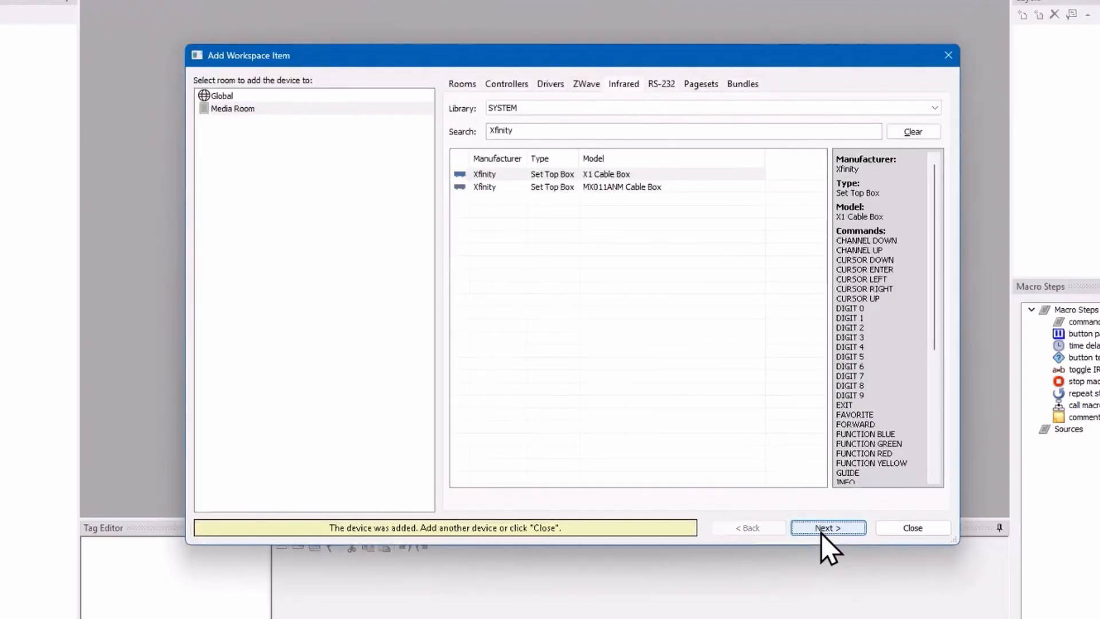
click(905, 528)
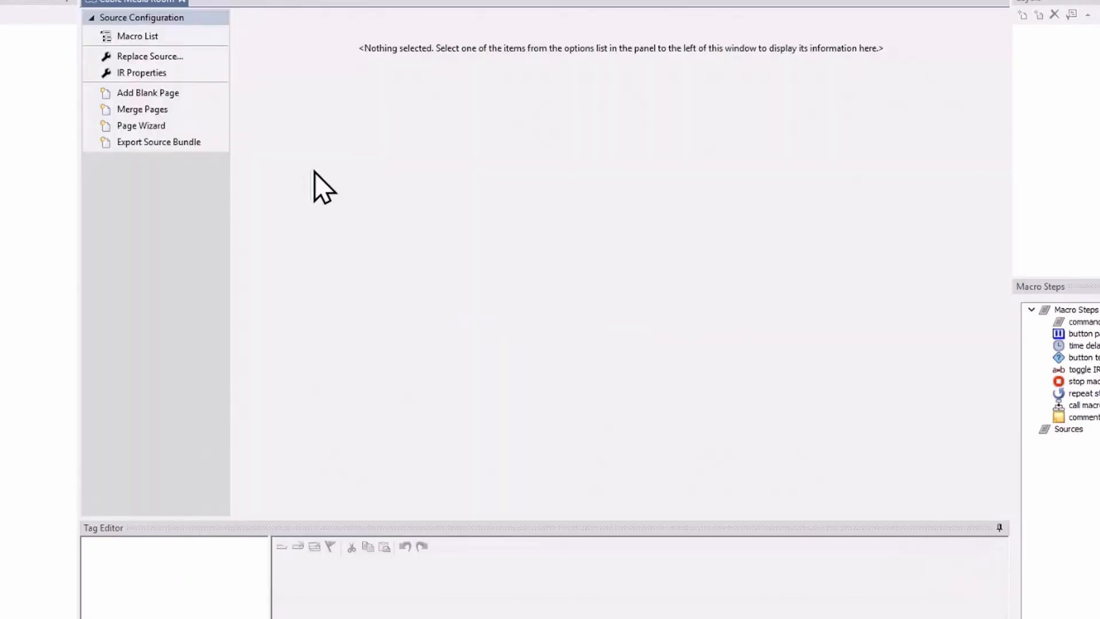
Step: Expand the whole workspace tree, then open the ISR-2 Media Room controller's device properties and accept them
click(56, 93)
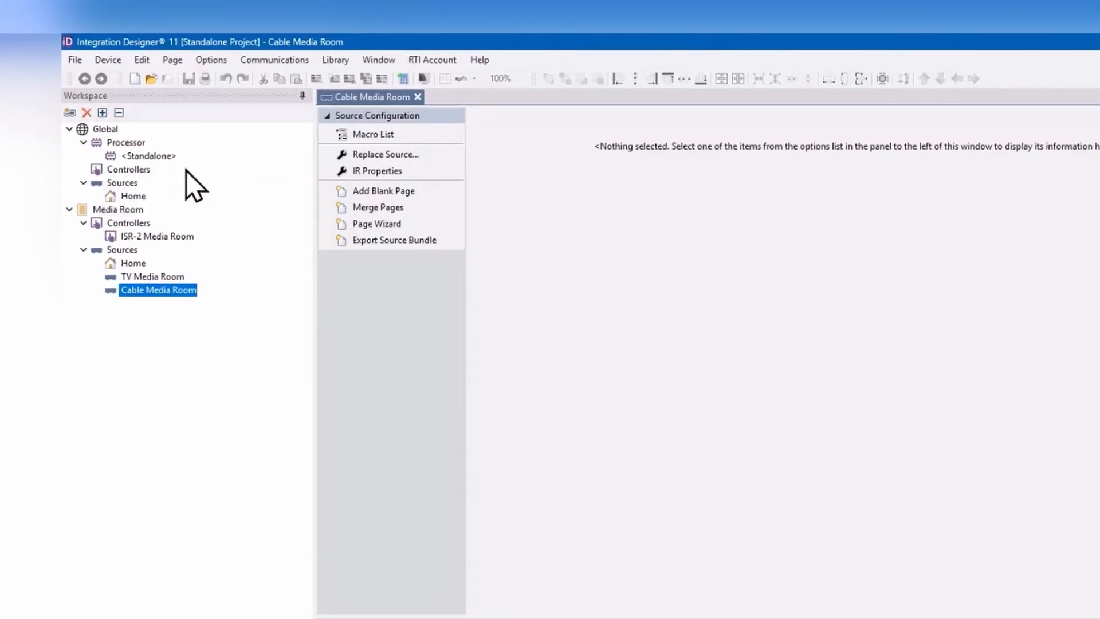
click(156, 240)
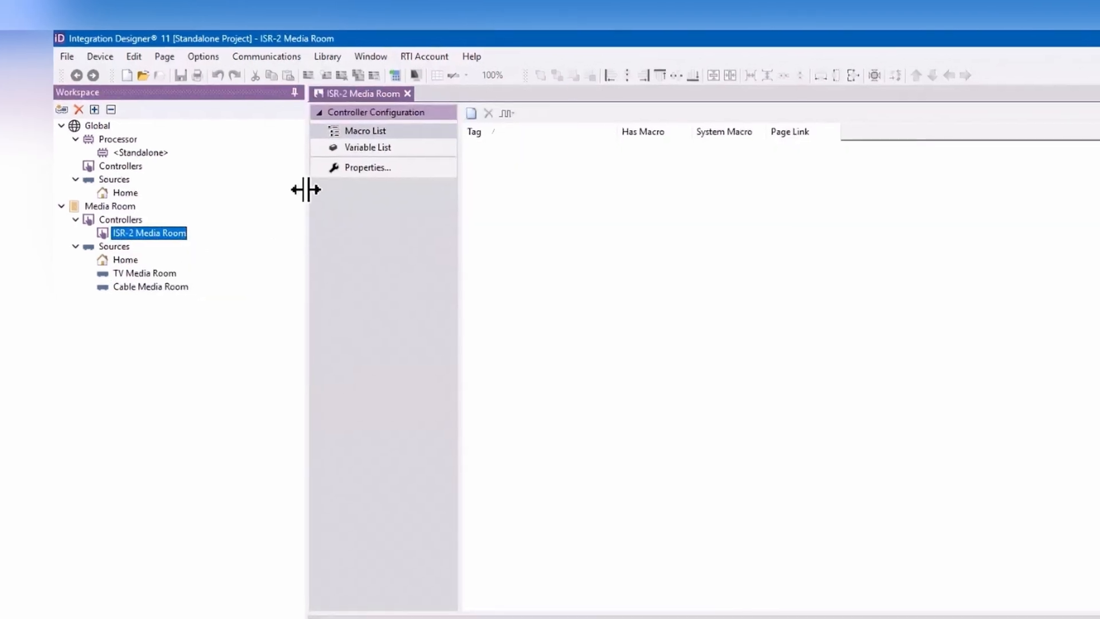
click(395, 169)
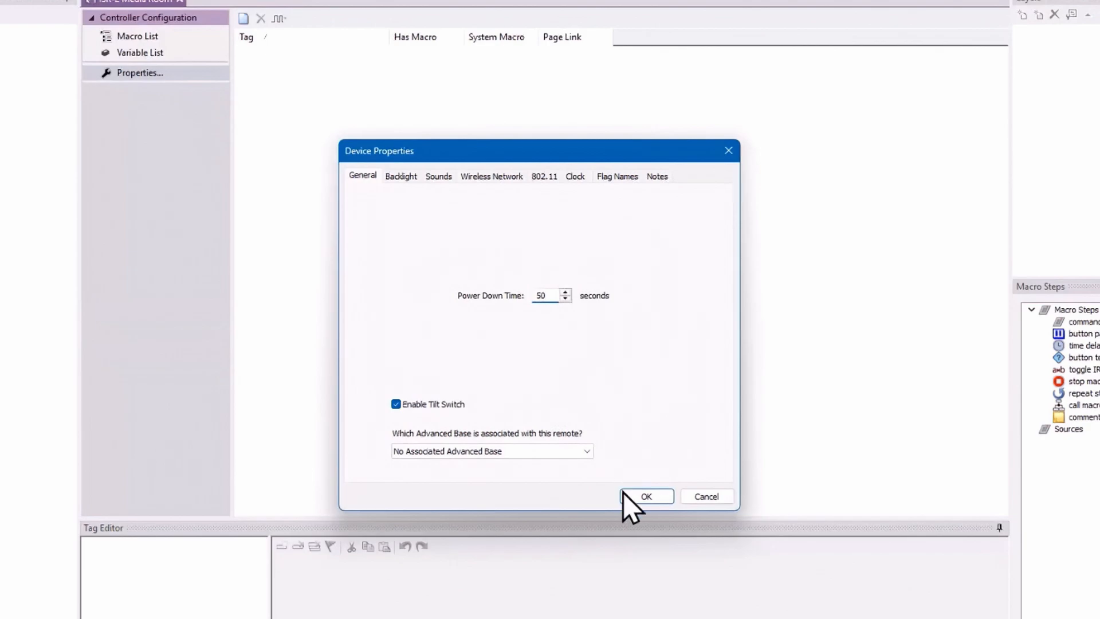
click(665, 505)
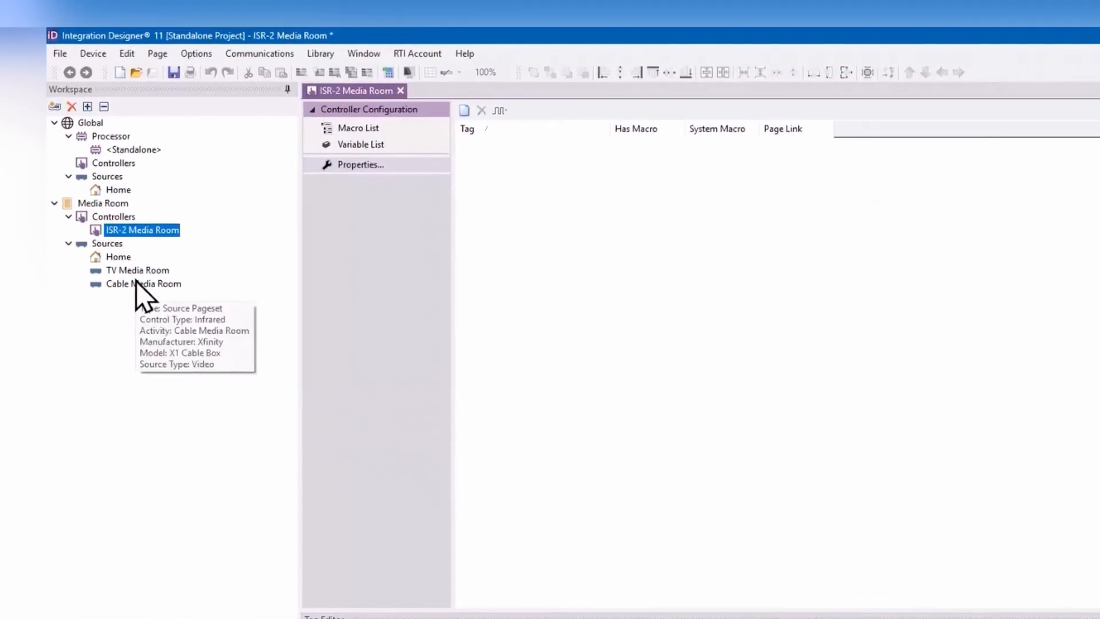
Step: Open the Cable Media Room source to view its configuration options
click(147, 288)
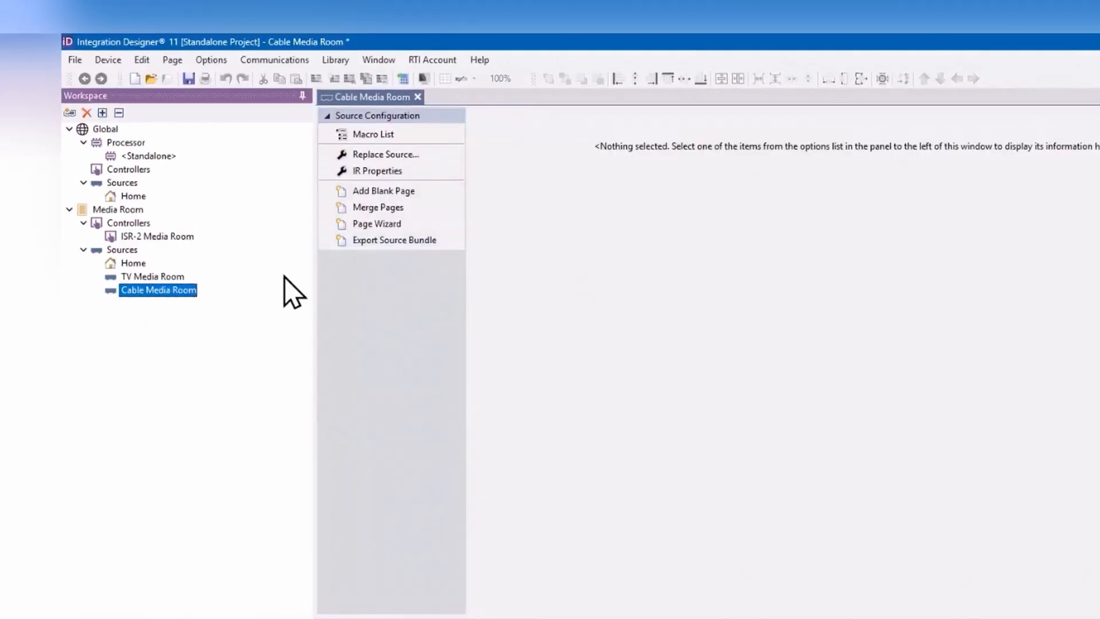
middle_click(346, 243)
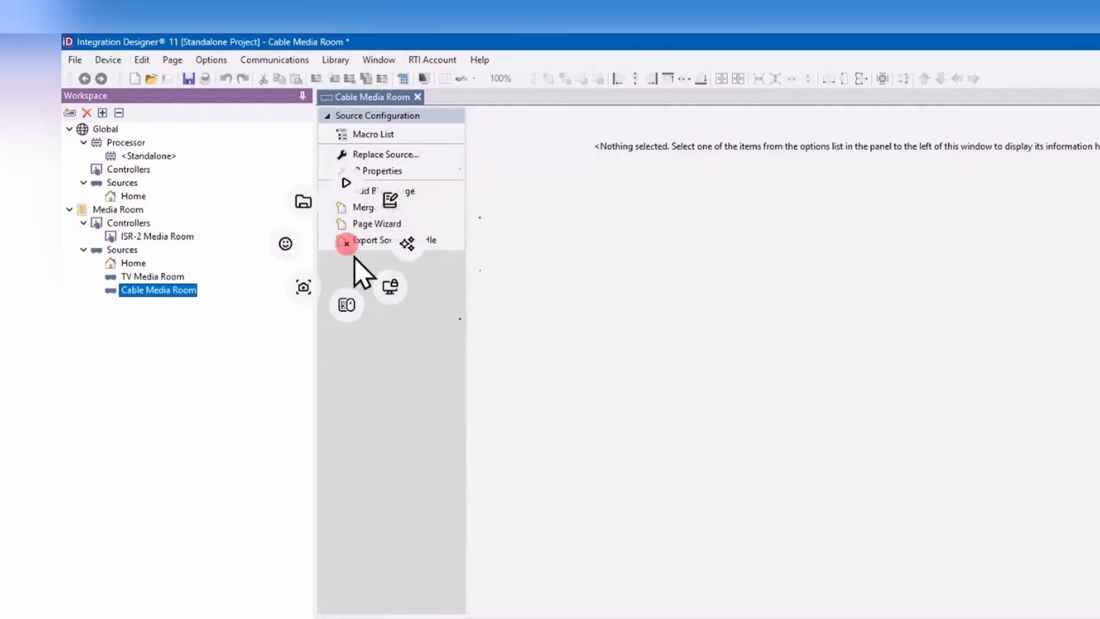
click(399, 377)
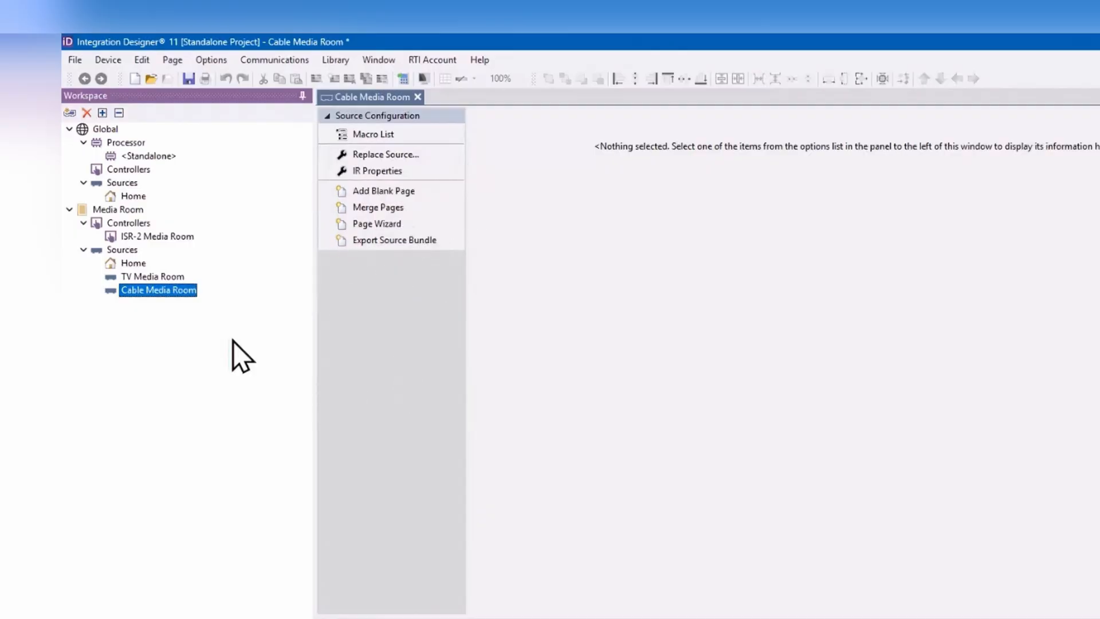
Step: Insert the Coral Cable/Satellite TV page into the TV Media Room source with the Page Wizard
click(139, 277)
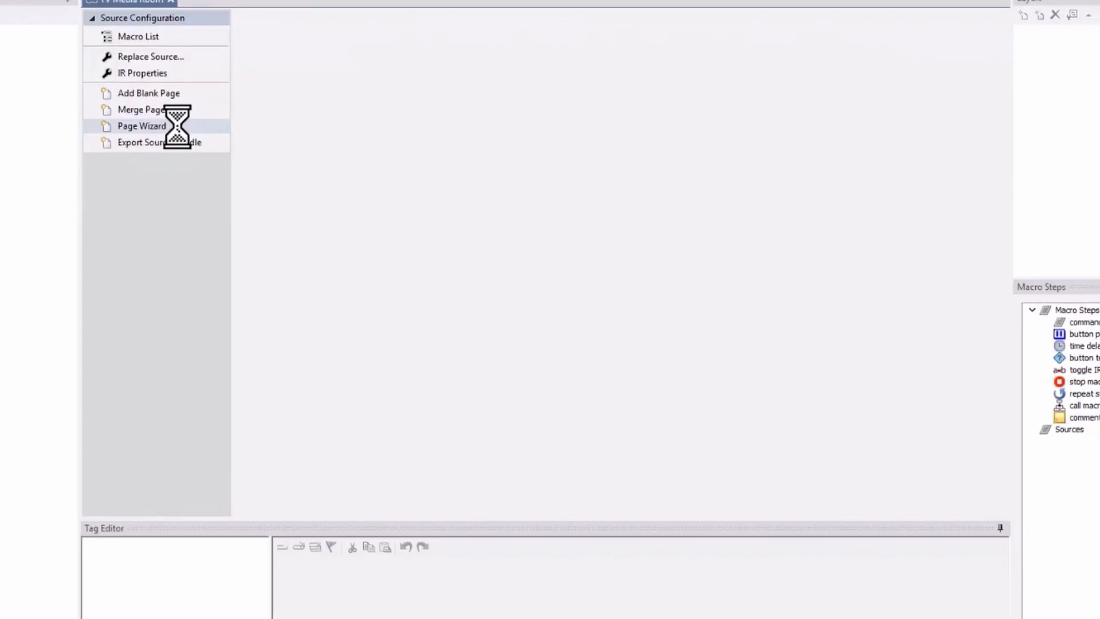
click(178, 127)
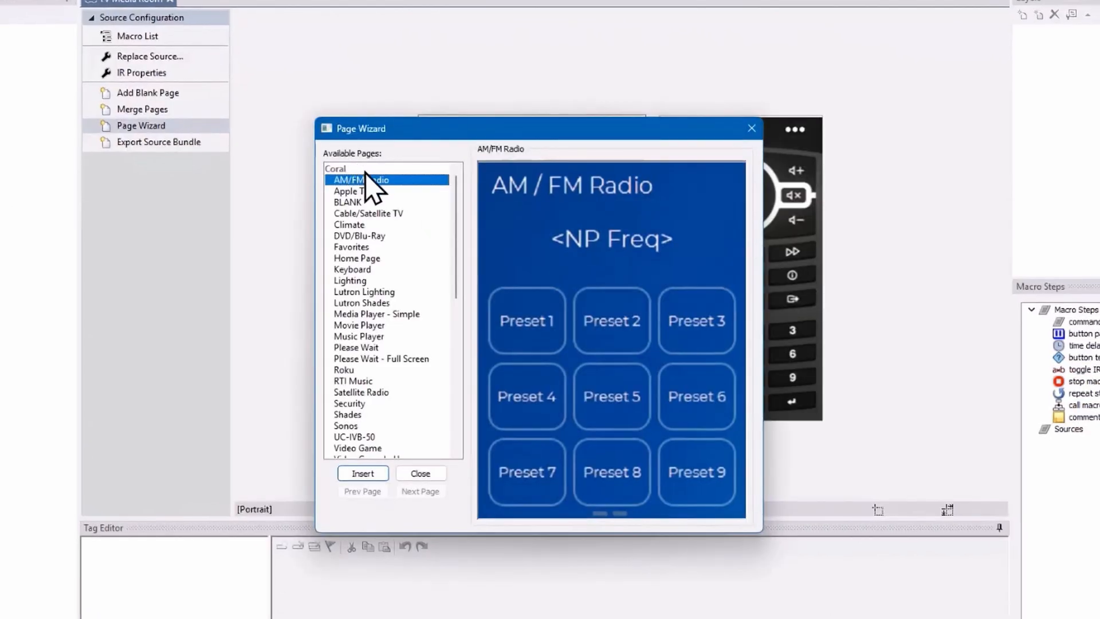
scroll(384, 223, down, 1)
scroll(387, 230, up, 1)
scroll(387, 229, down, 10)
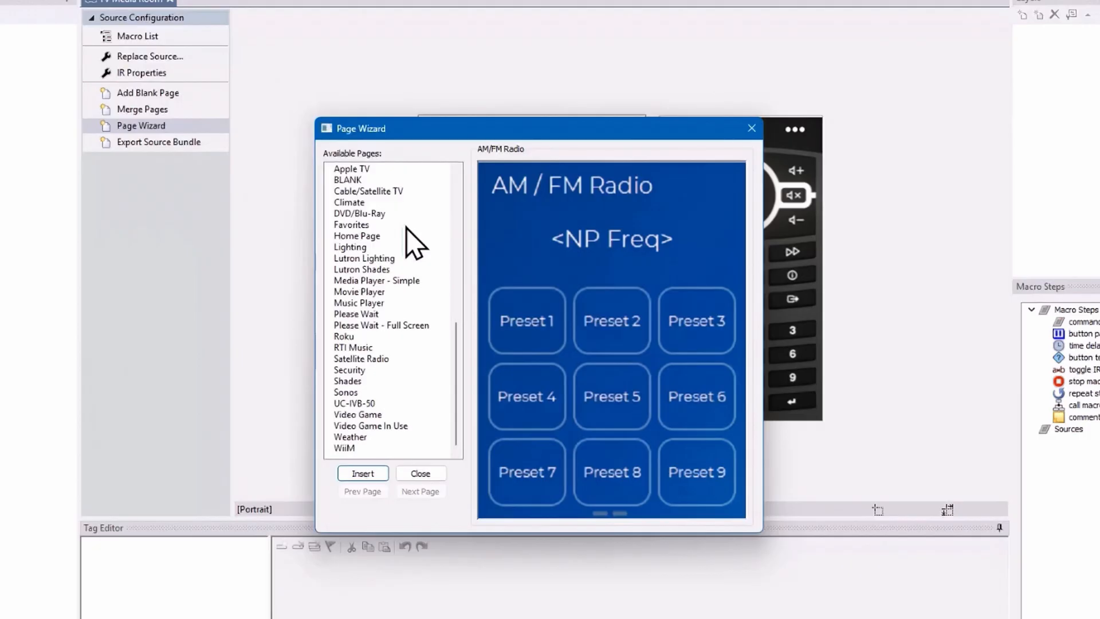
scroll(413, 244, up, 1)
scroll(398, 245, down, 5)
scroll(393, 246, up, 1)
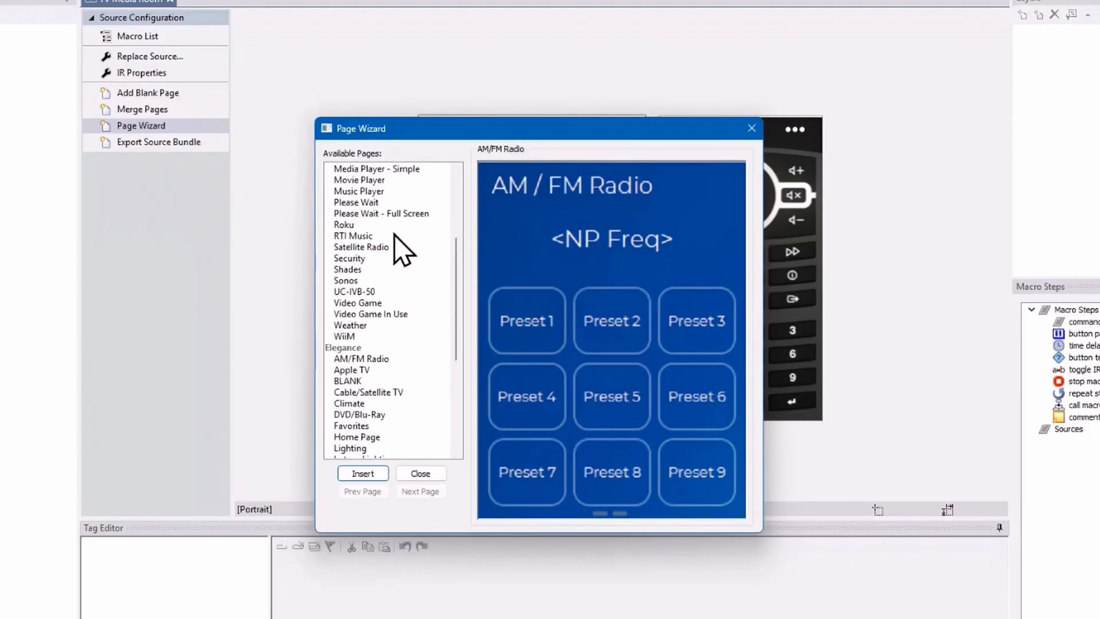
scroll(391, 217, up, 2)
scroll(393, 246, down, 1)
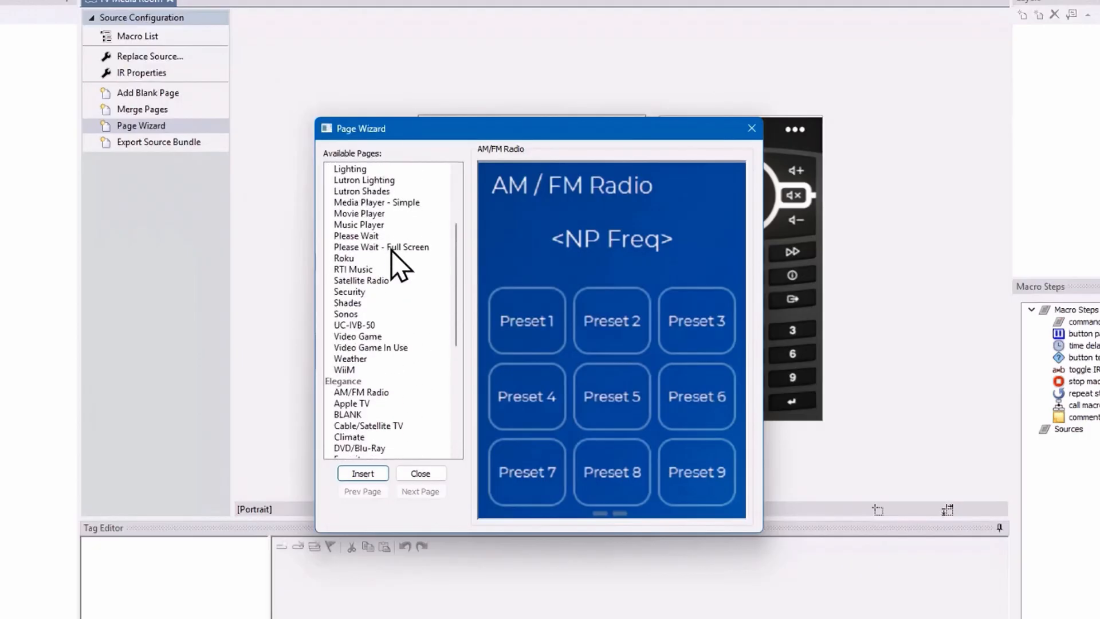
scroll(395, 280, up, 2)
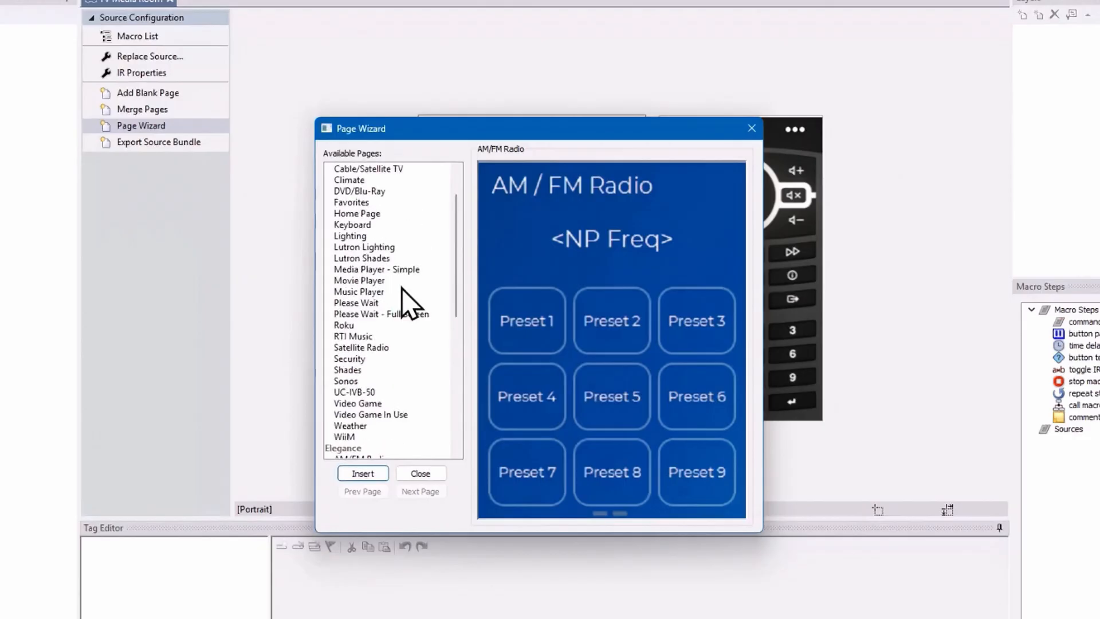
scroll(372, 214, up, 2)
click(381, 202)
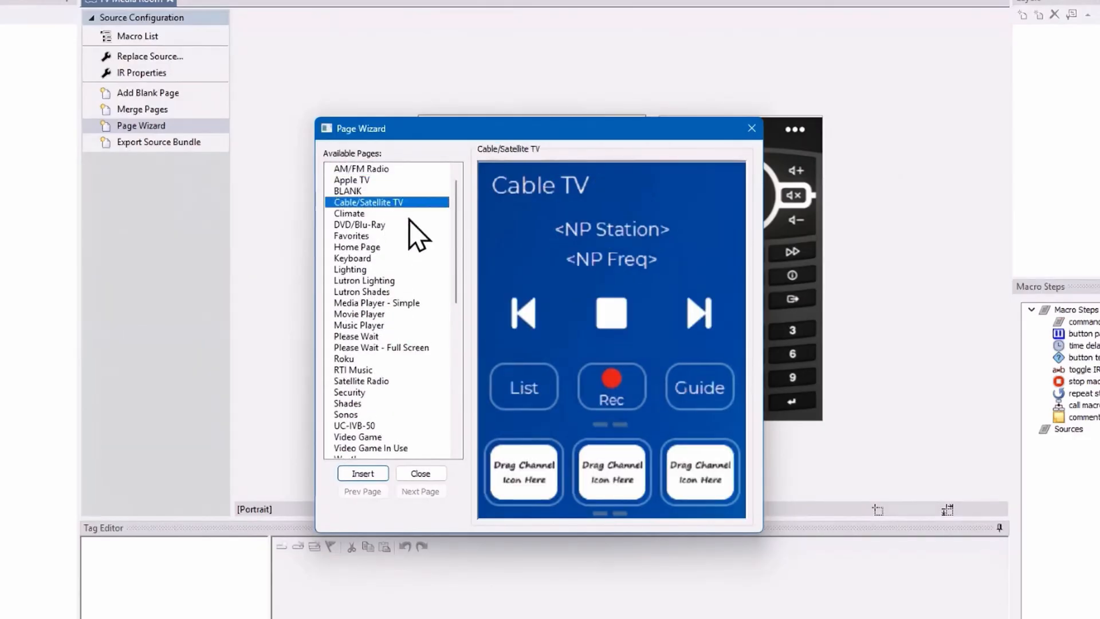
click(366, 475)
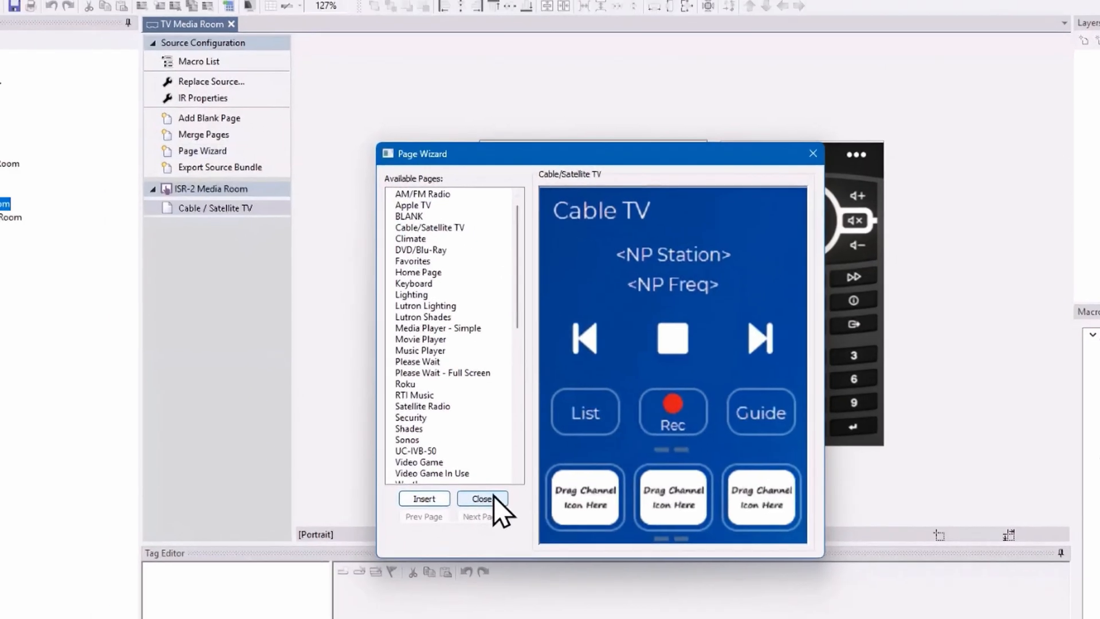
click(423, 475)
Step: Insert the Coral Cable/Satellite TV page into the Cable Media Room source with the Page Wizard
click(150, 290)
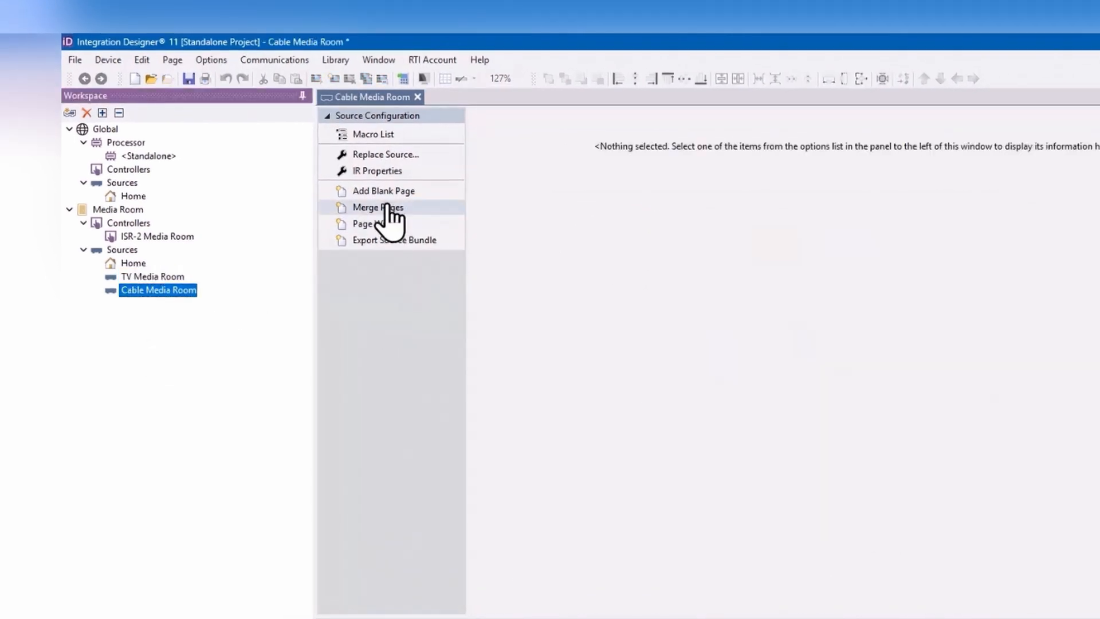
click(393, 227)
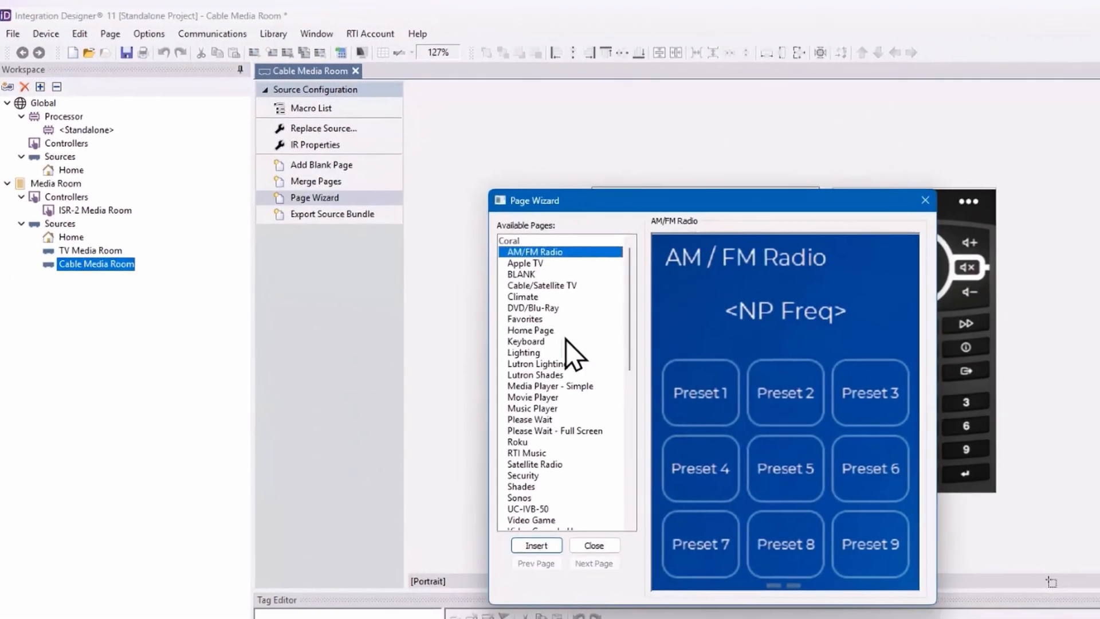
click(590, 306)
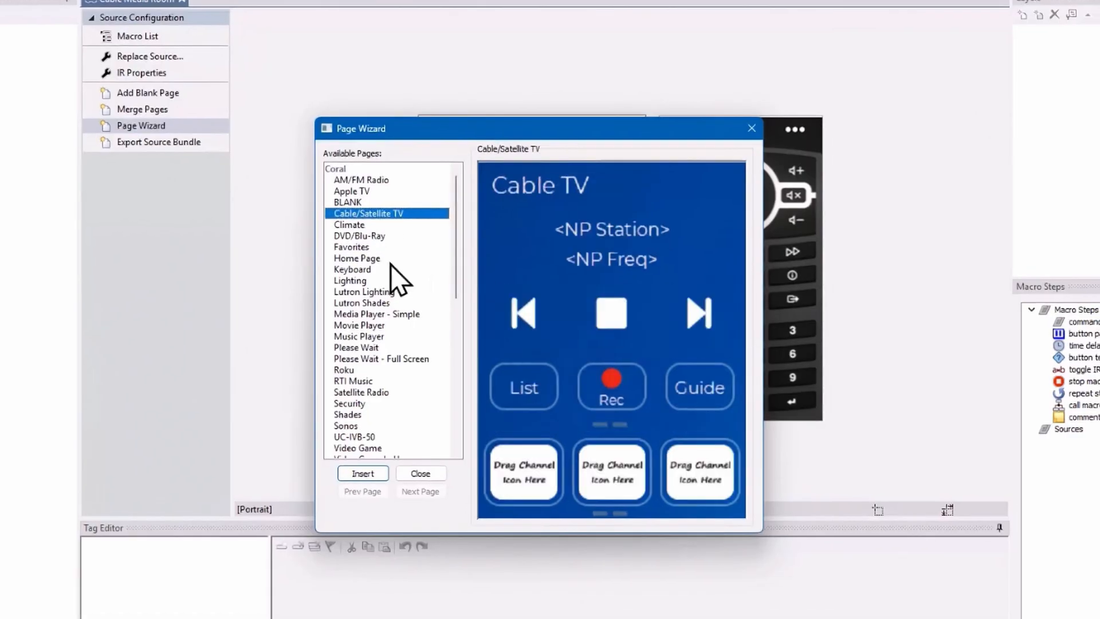
click(363, 473)
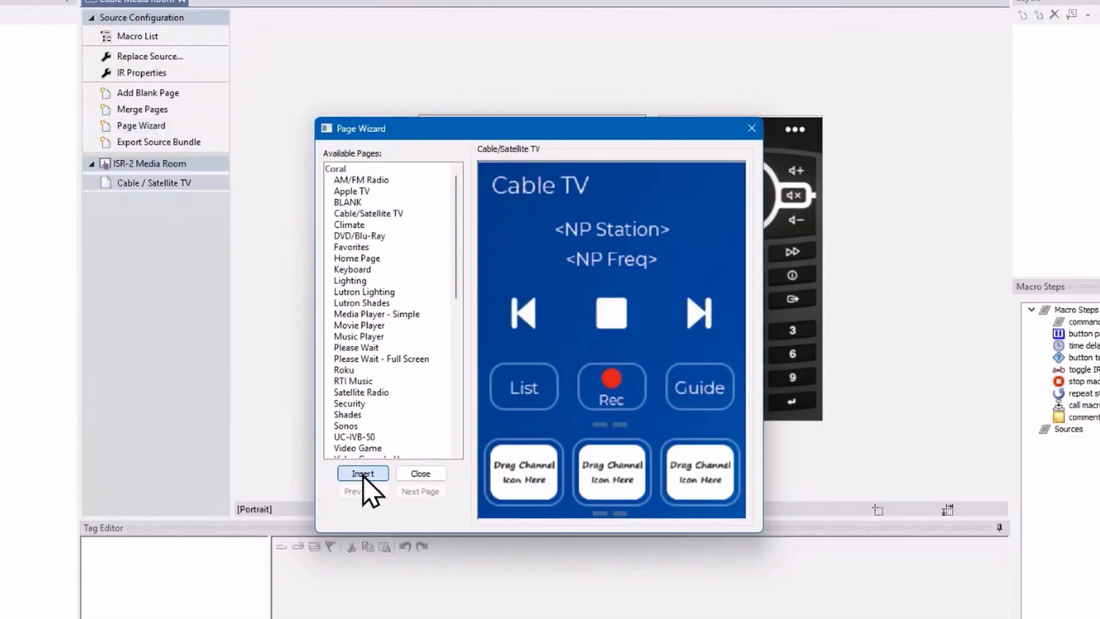
click(416, 473)
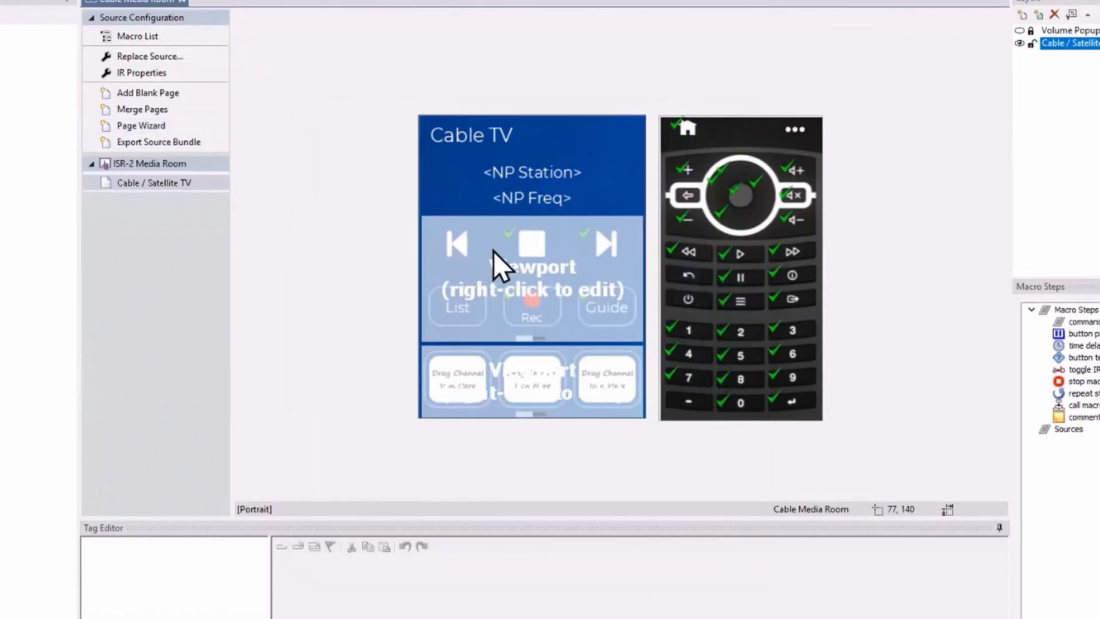
Step: Select the remote's 1 button and widen the tag tree to examine the button's source macro
click(693, 333)
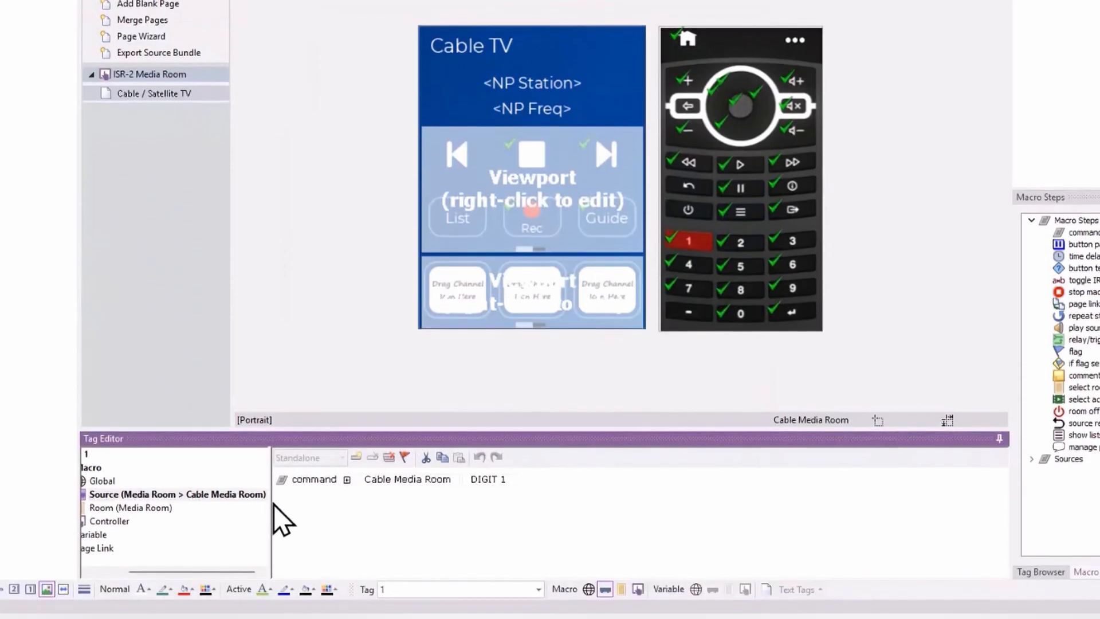
drag(273, 504, 324, 494)
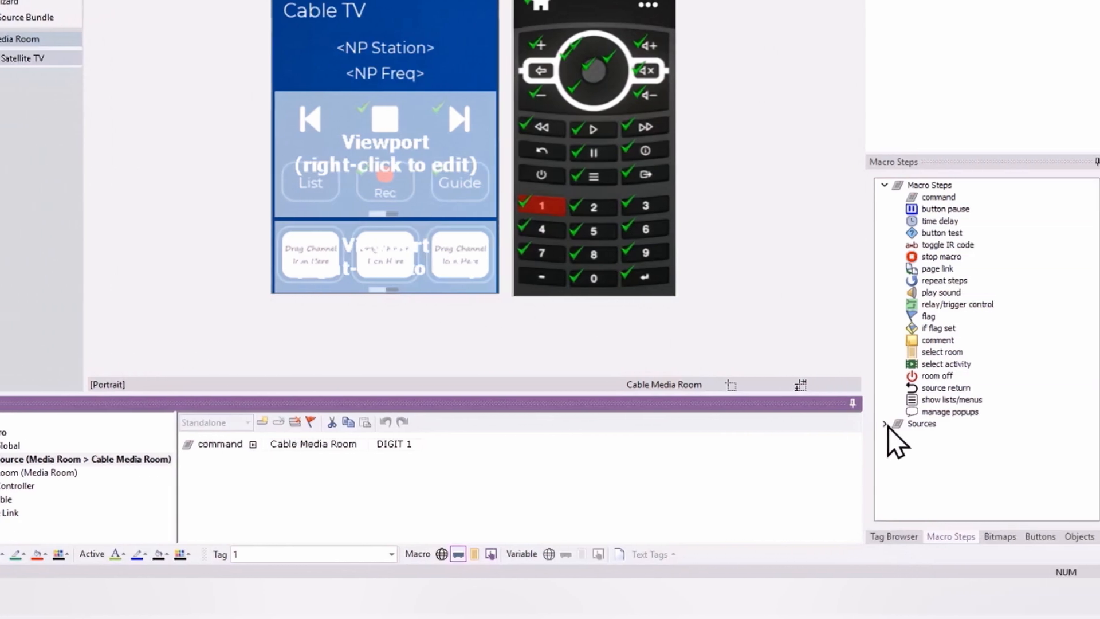
click(885, 424)
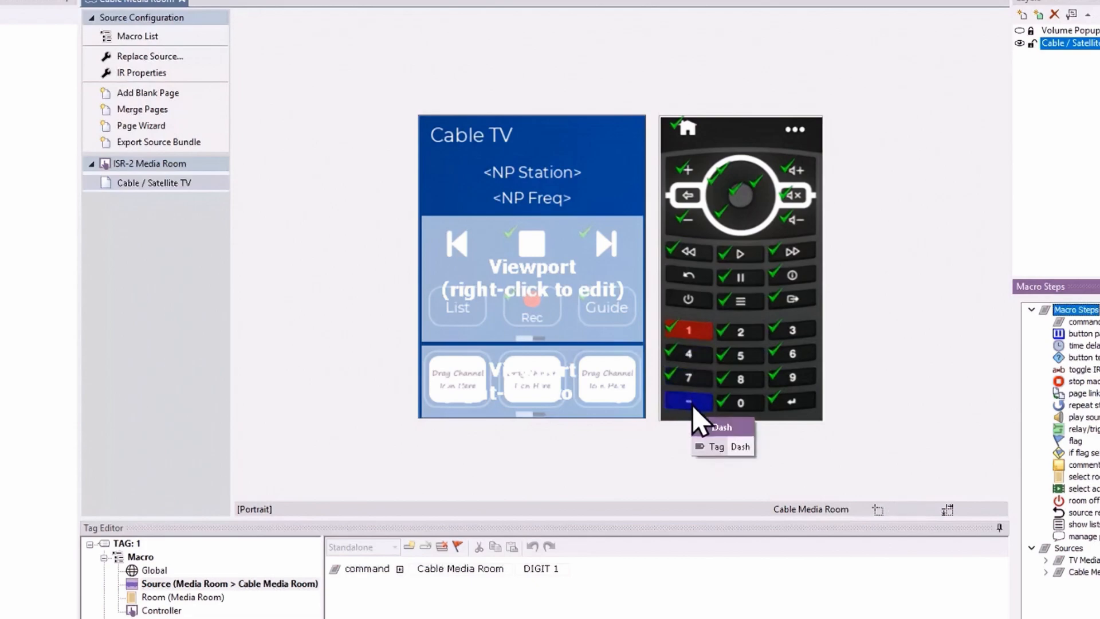
Step: Open the transport-control viewport on the Cable TV page for editing and show its second frame
right_click(547, 281)
click(585, 299)
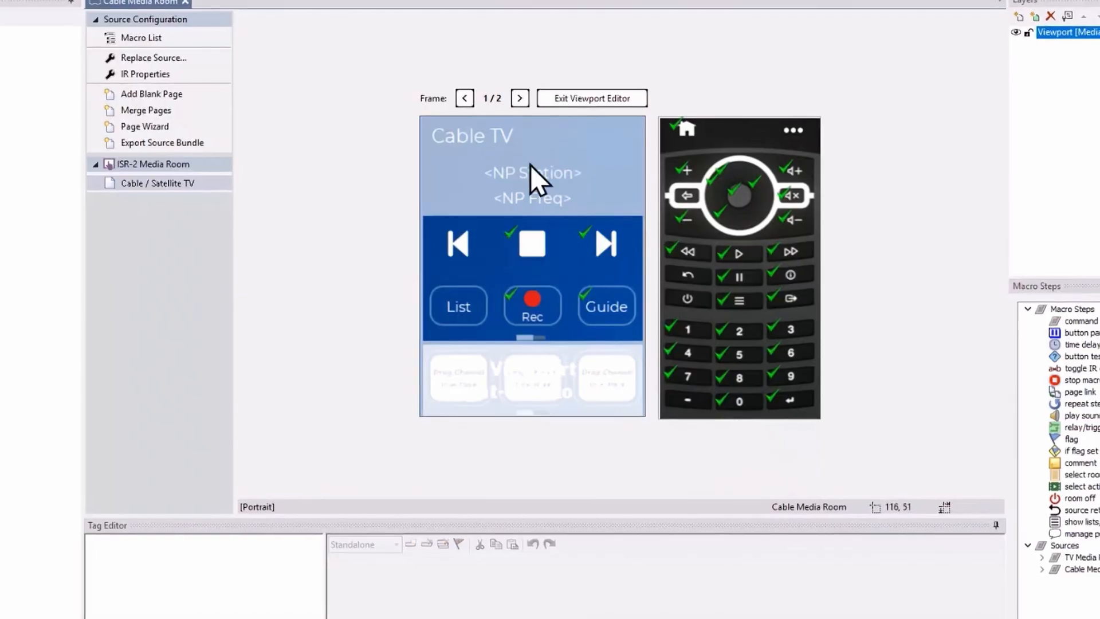
click(520, 99)
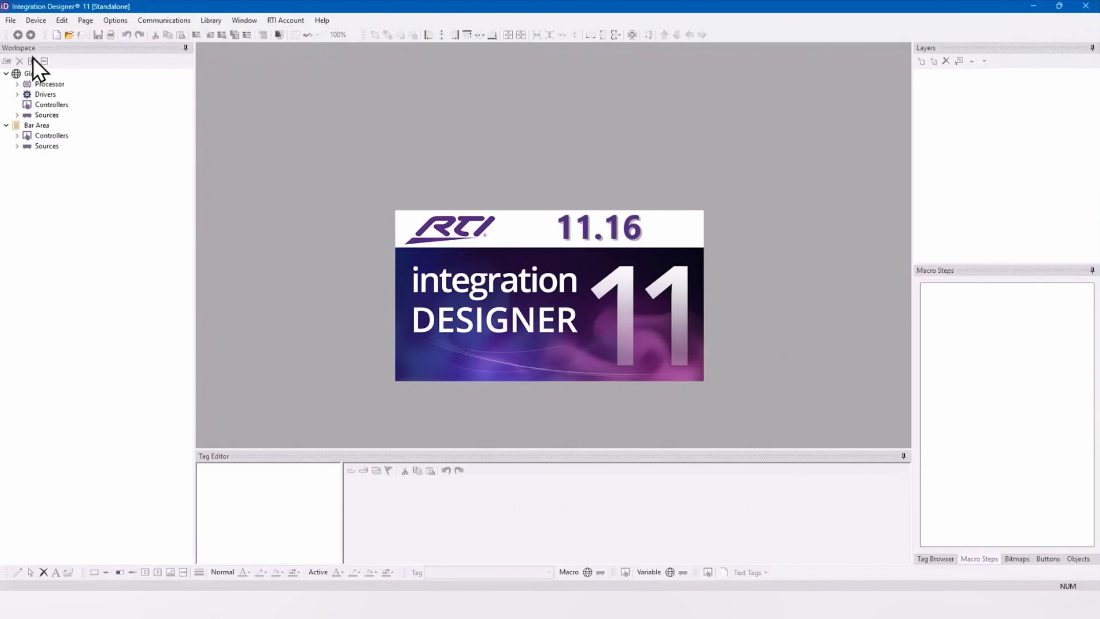
Step: Expand the whole workspace tree of the Bar Area project and examine its drivers and sources
click(32, 61)
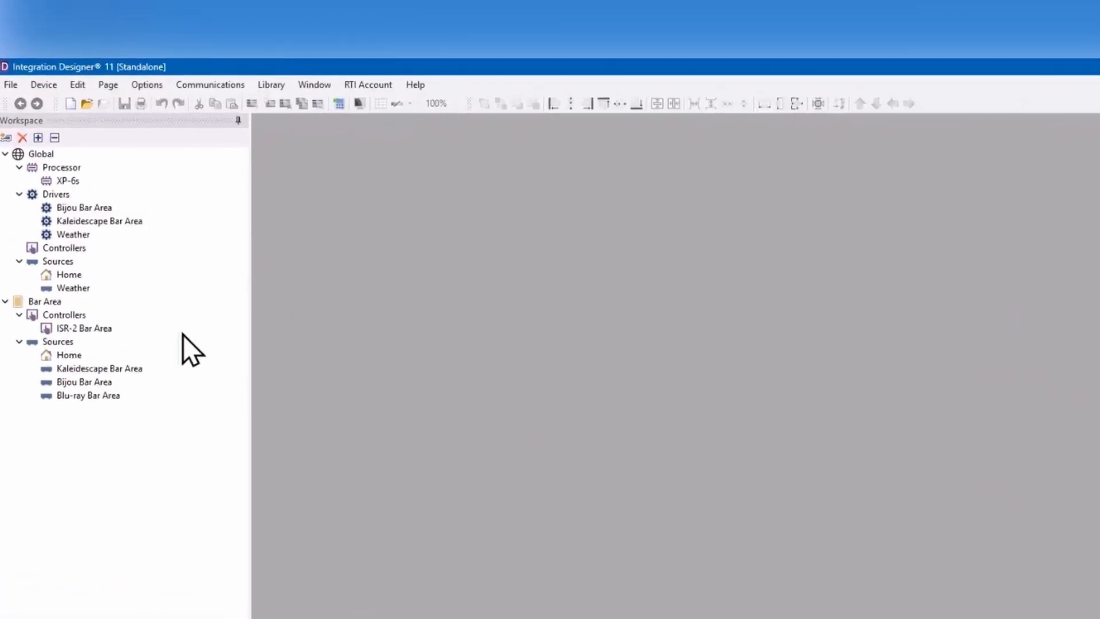
mouse_move(137, 372)
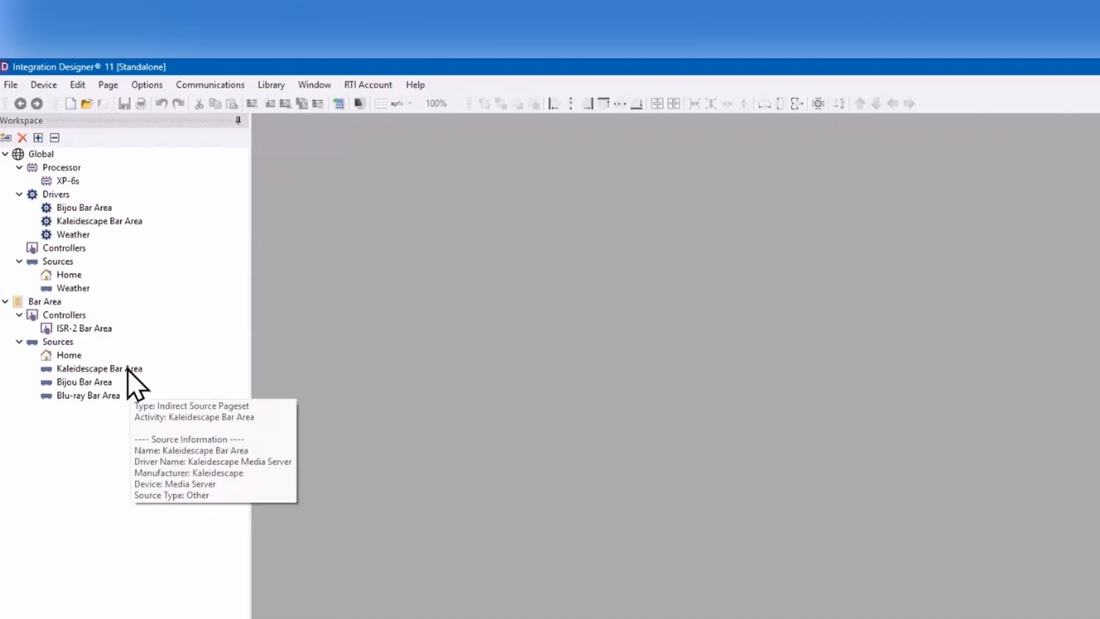
mouse_move(78, 391)
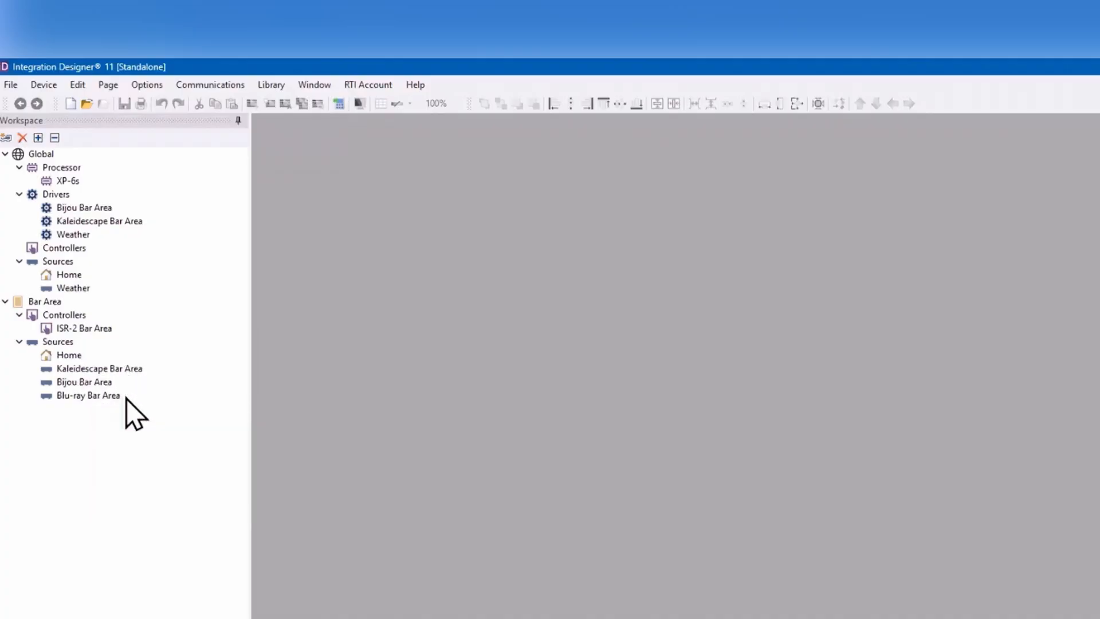
mouse_move(85, 220)
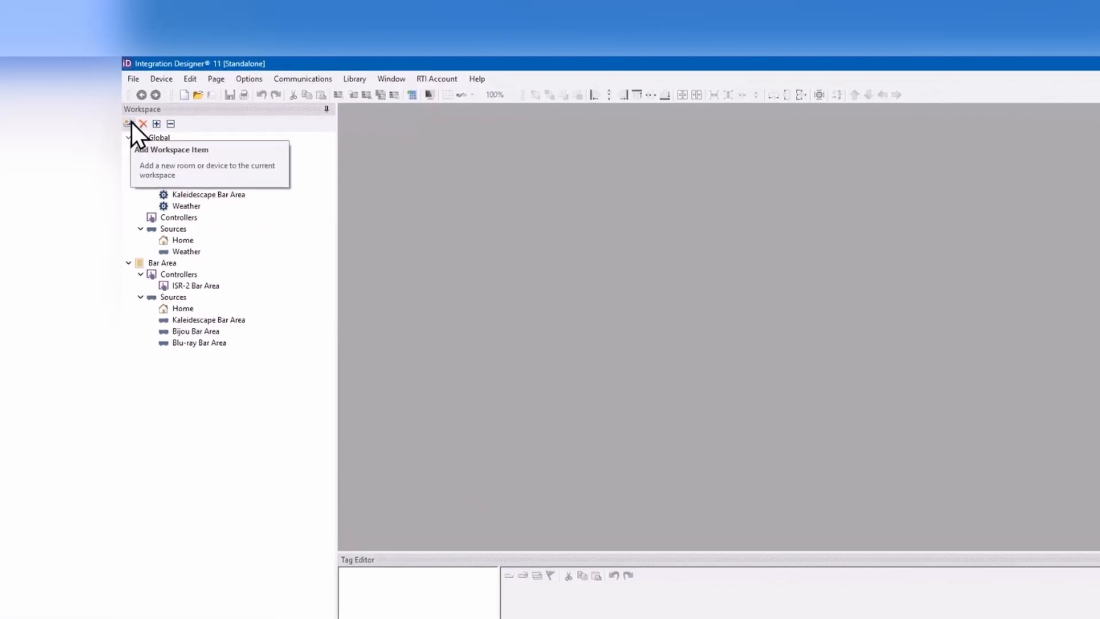
Step: Add a workspace item, searching the infrared library for Samsung TV and choosing the Most Models TV for Bar Area
click(130, 124)
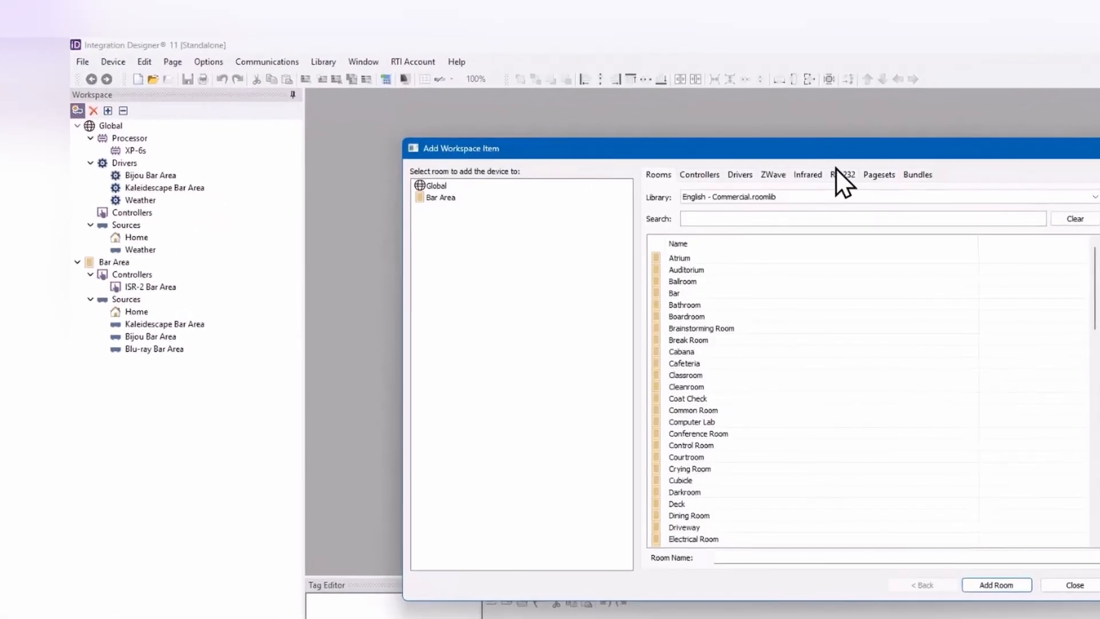
click(836, 170)
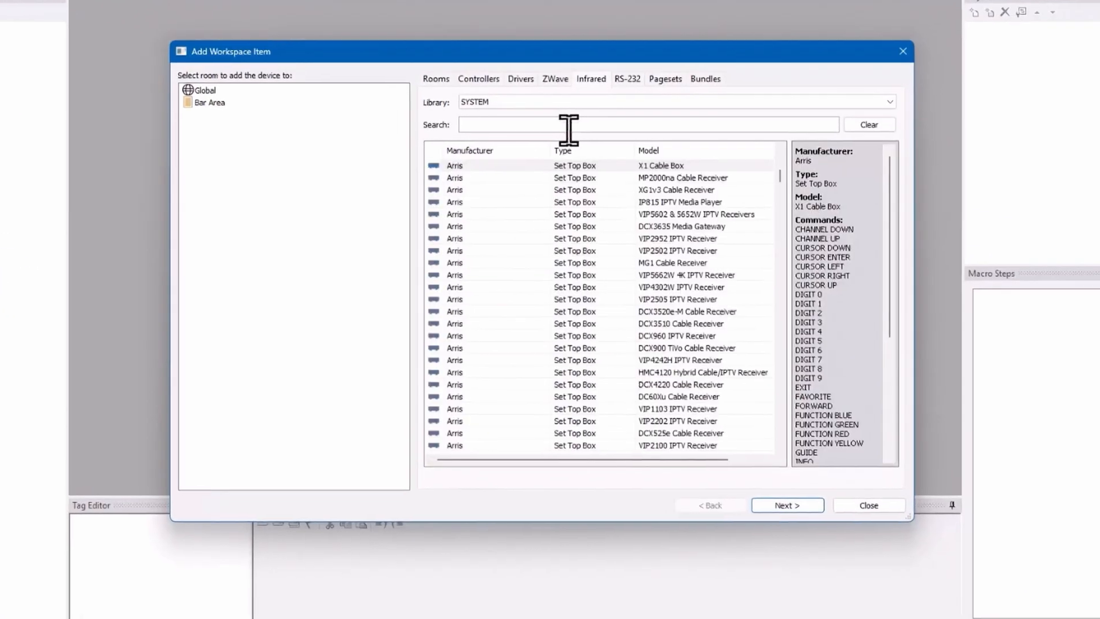
click(573, 127)
text(Samsung TV)
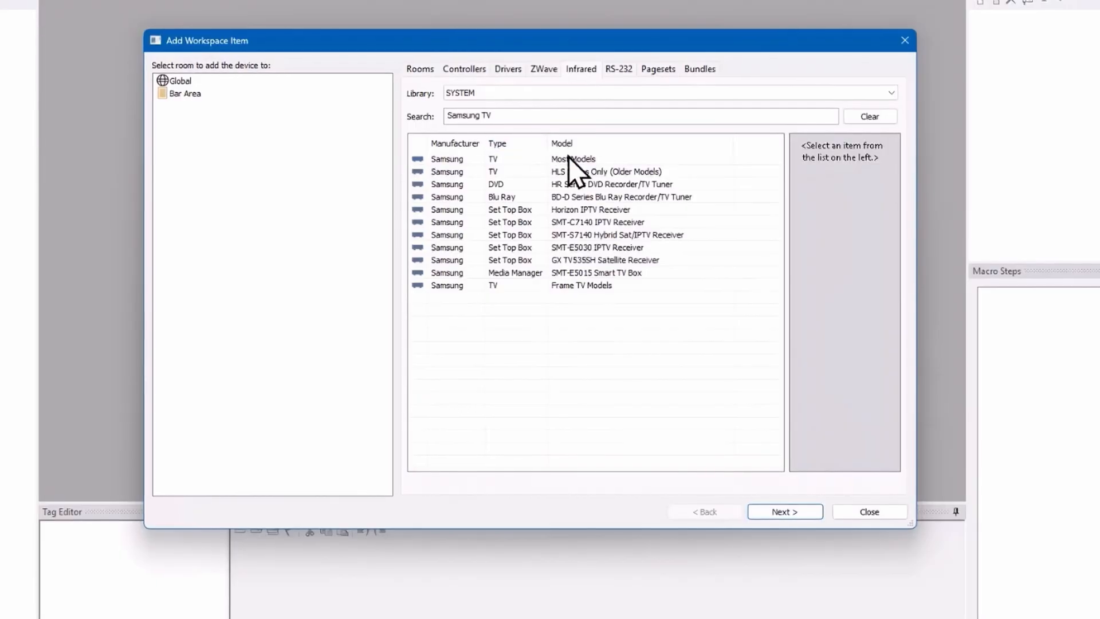
click(570, 160)
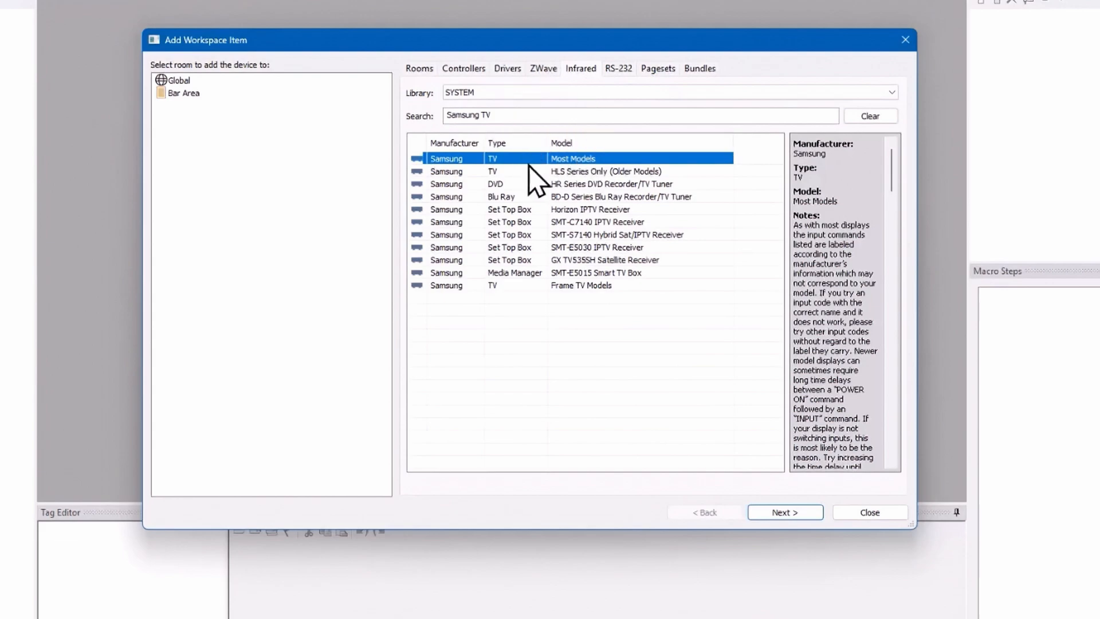
click(246, 94)
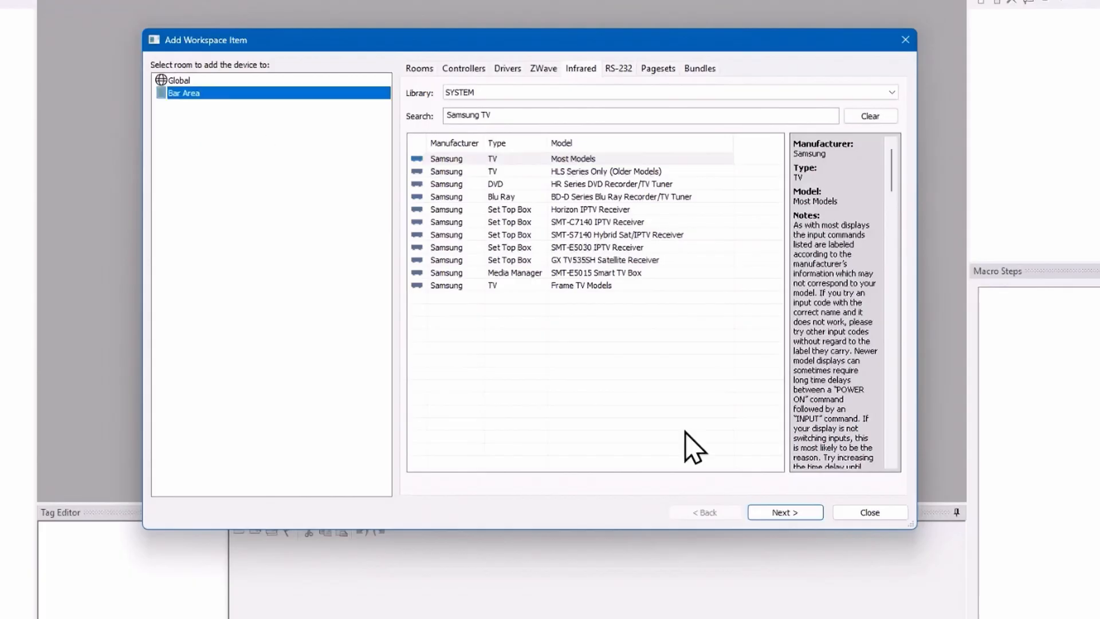
click(785, 512)
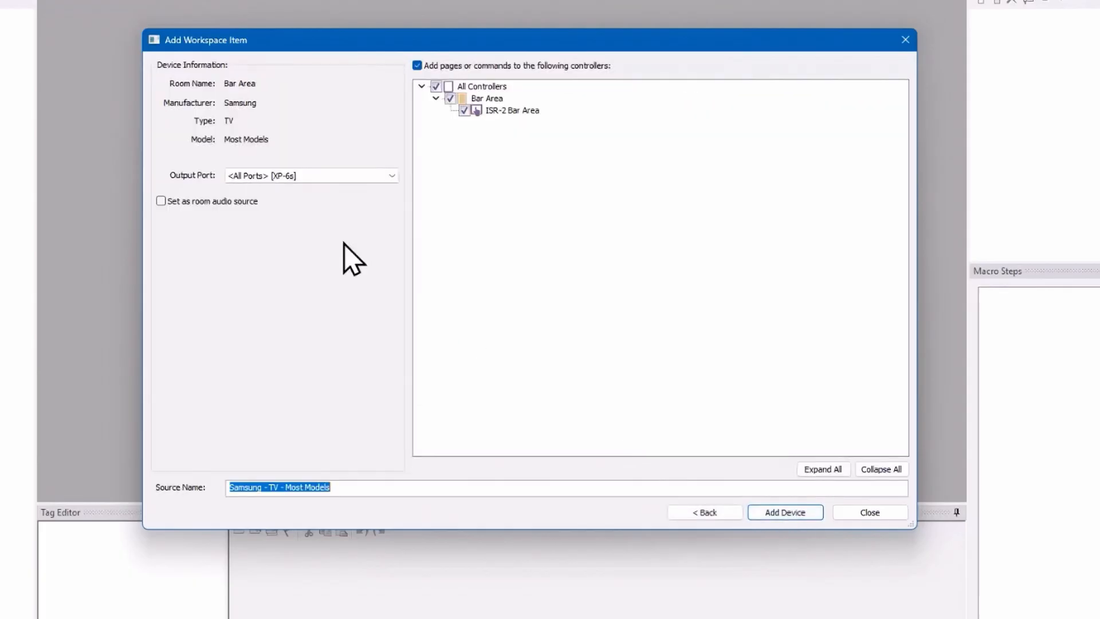
Step: Set the output port to <Standalone>, name the source Samsung TV Bar, and add the device
click(392, 176)
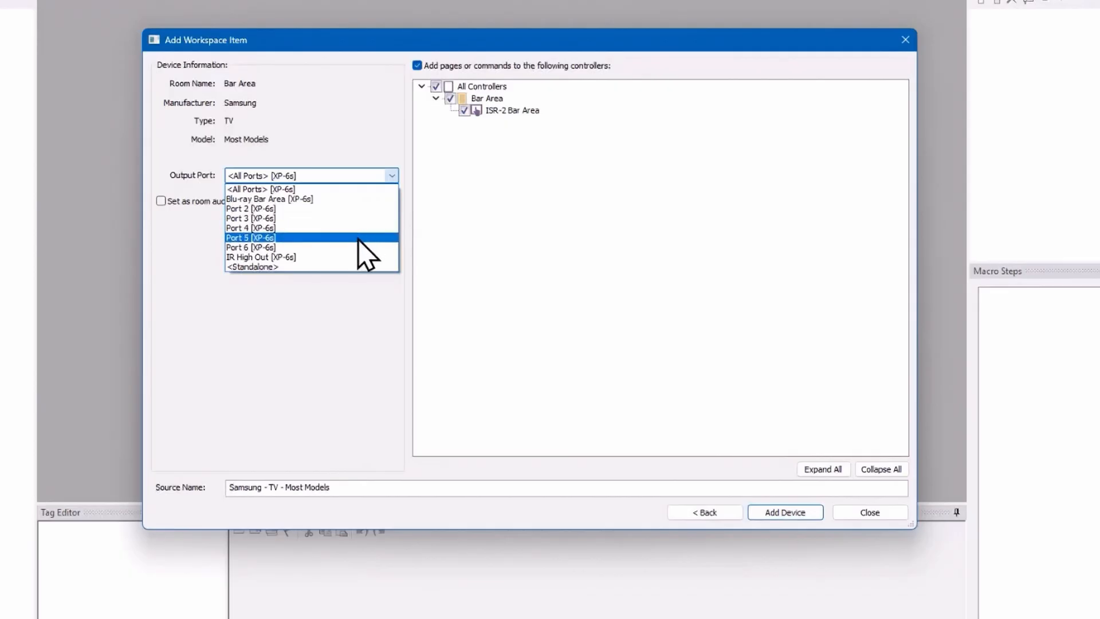
click(341, 270)
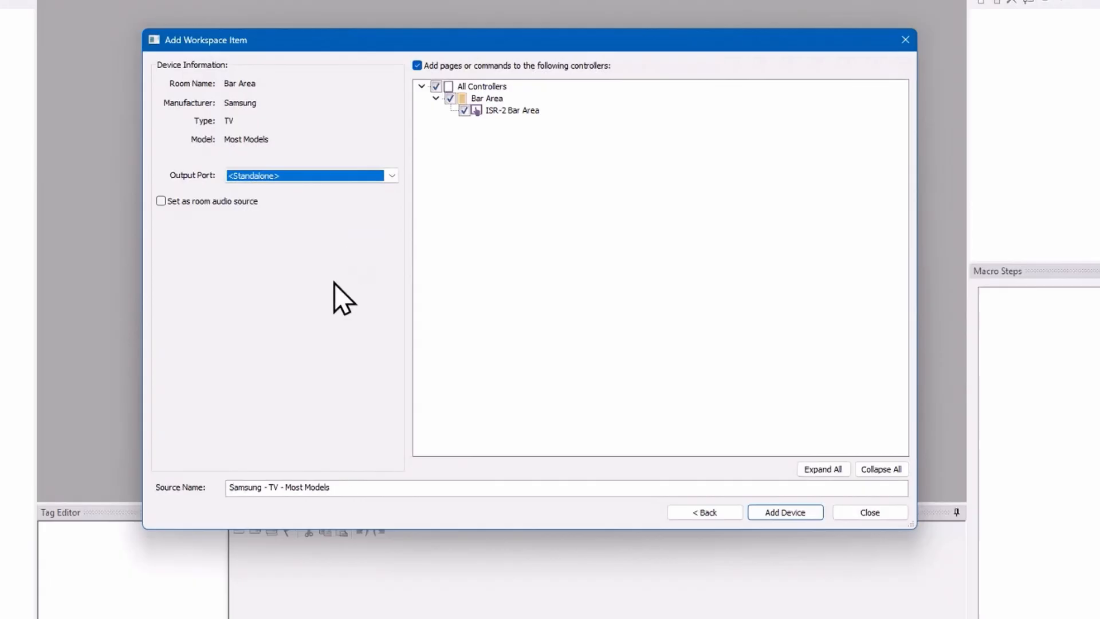
drag(373, 489, 41, 469)
text(Samsung TV Bar)
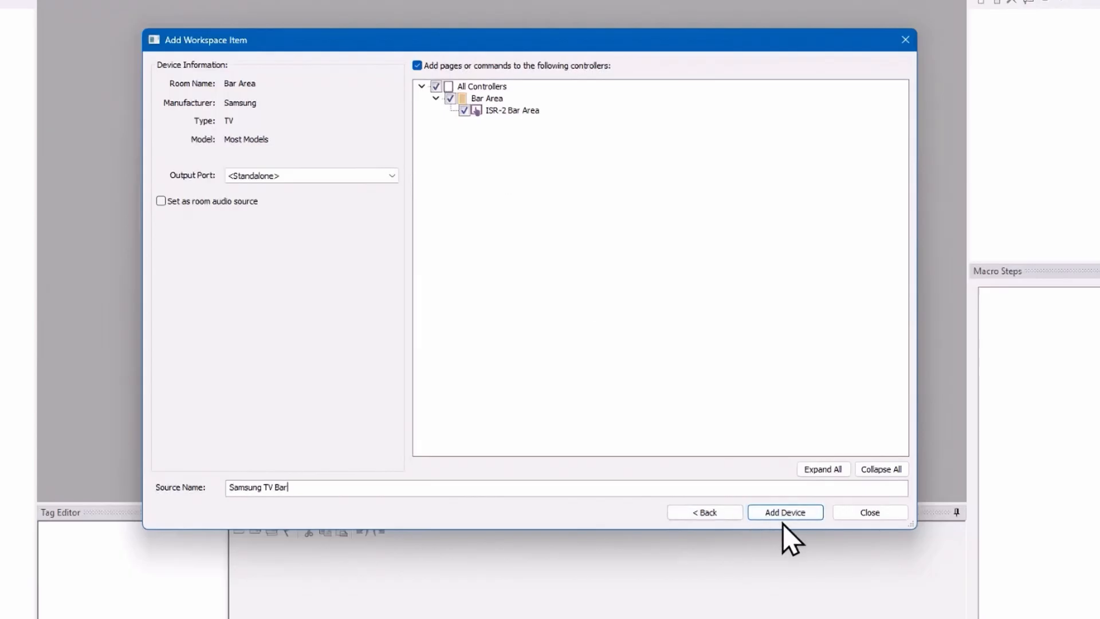
click(795, 513)
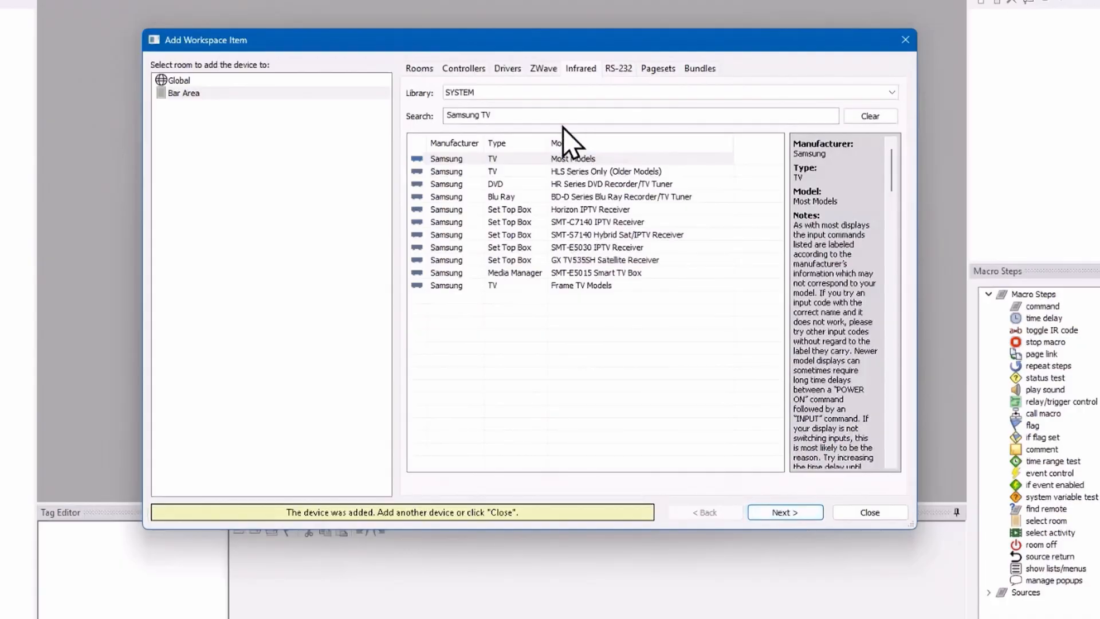
Step: Search the infrared library for velodyne, review the subwoofer models, and choose the Optimum Series for Bar Area
drag(497, 115, 417, 117)
text(velodyne)
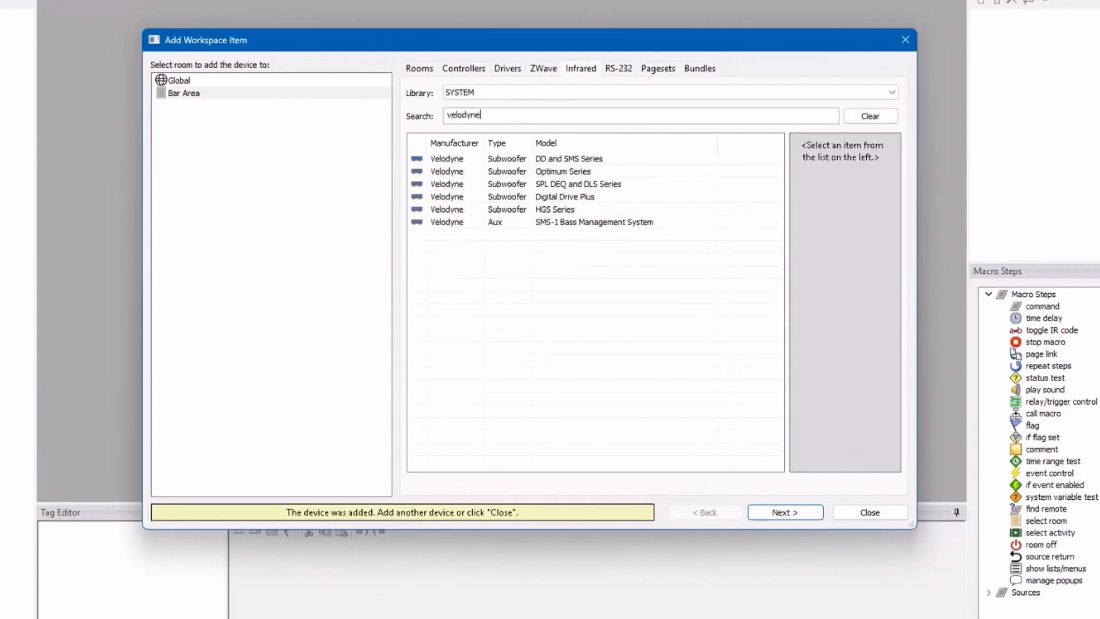
click(573, 211)
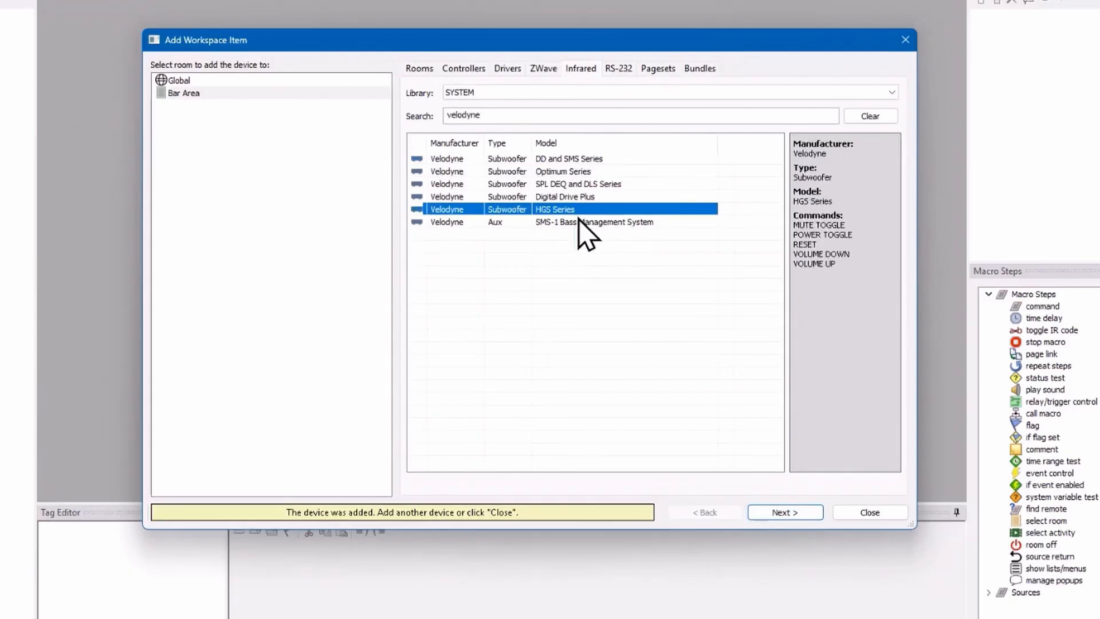
click(584, 197)
click(580, 172)
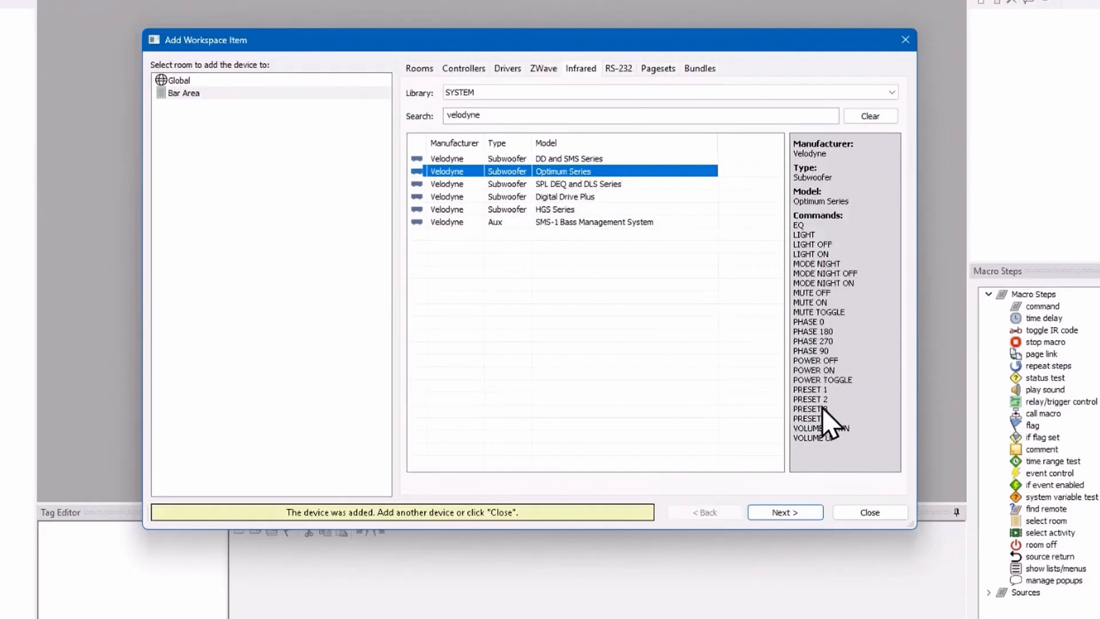
click(802, 516)
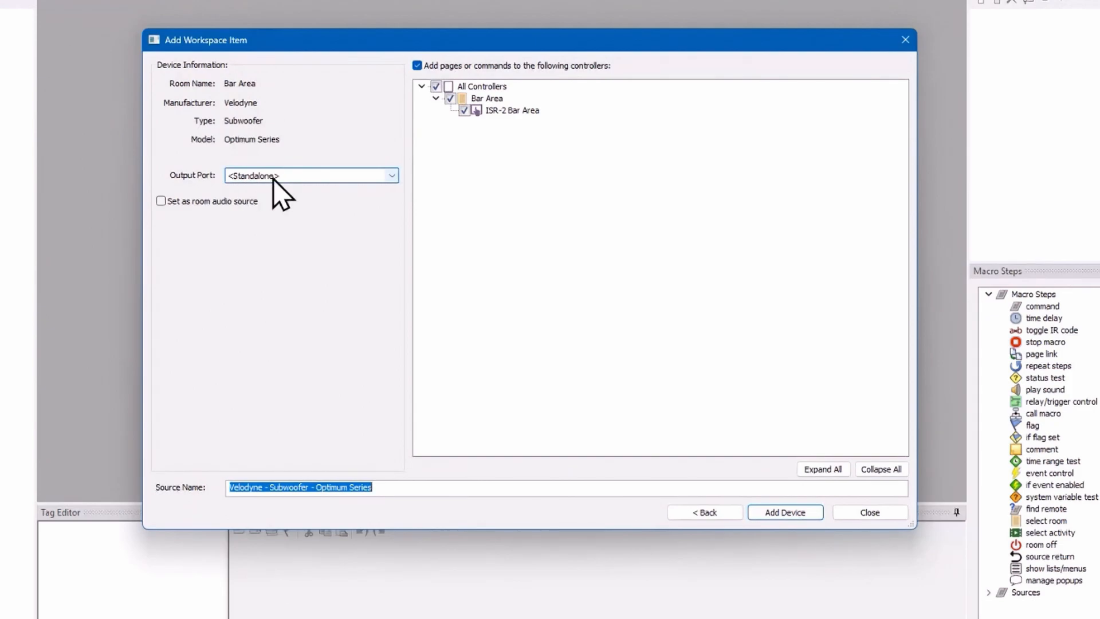
Step: Keep the output port at <Standalone>, name the source Subwoofer Bar, add the device, and finish adding workspace items
click(392, 176)
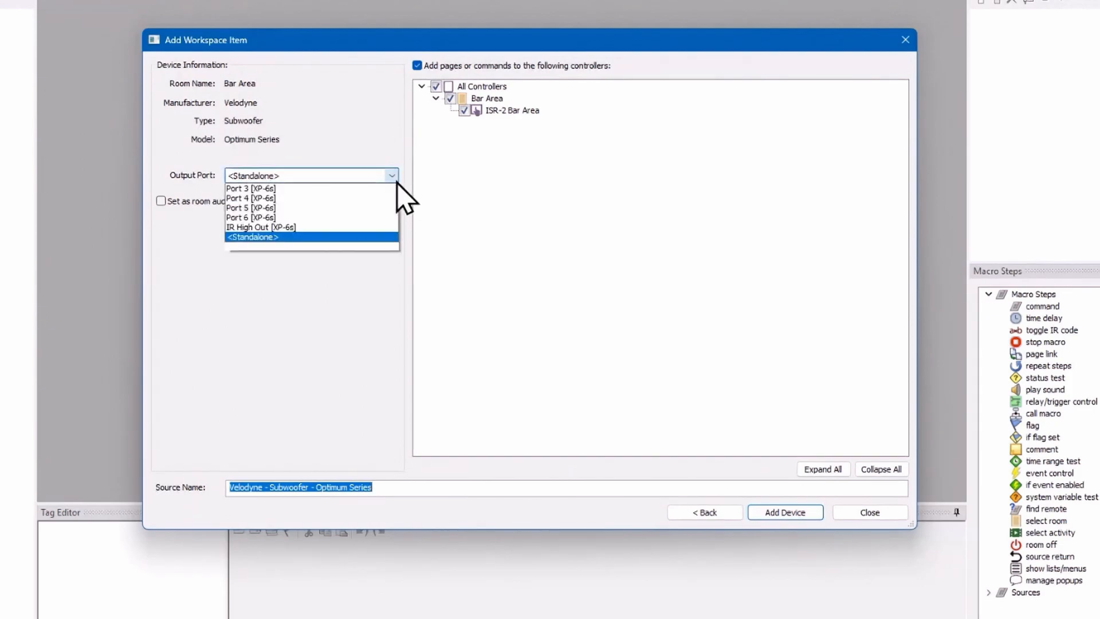
click(399, 192)
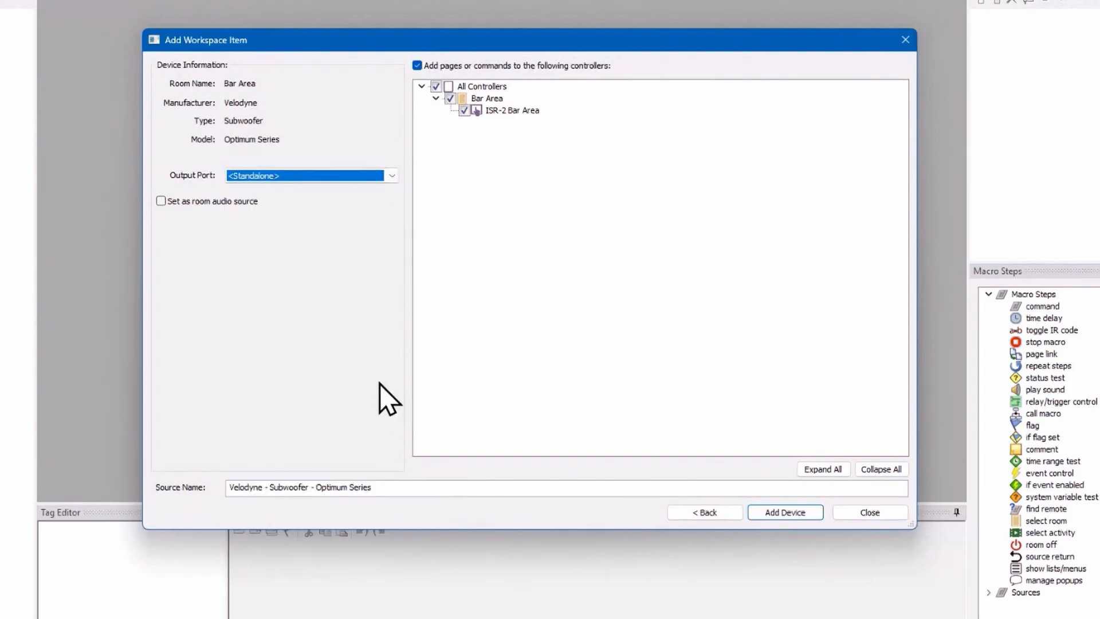
drag(396, 486, 162, 486)
text(Subwoofer Bar)
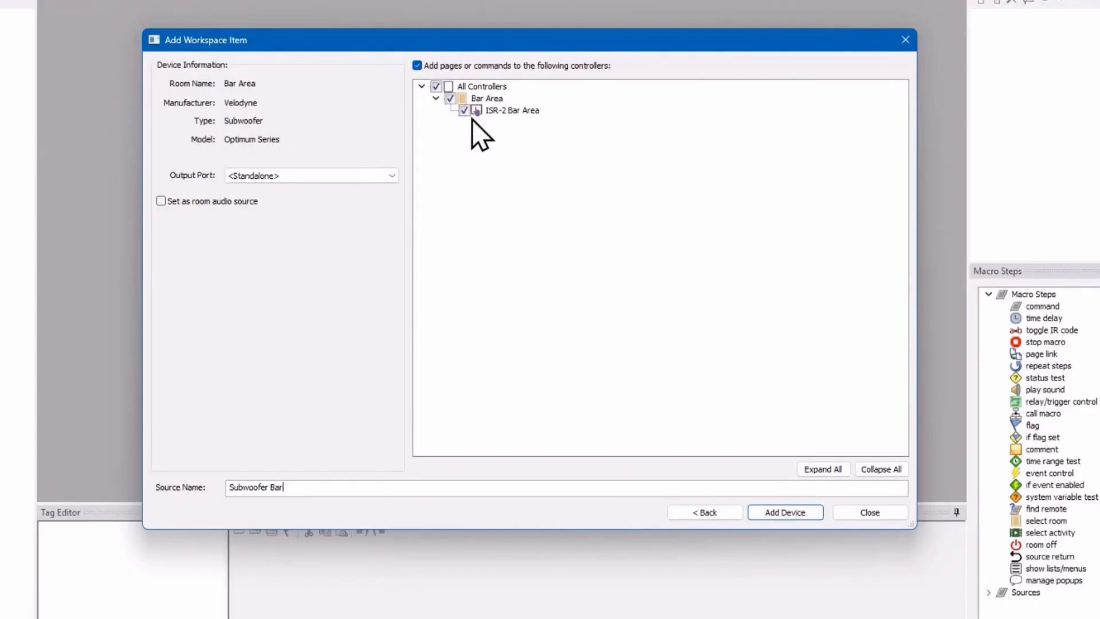
click(803, 515)
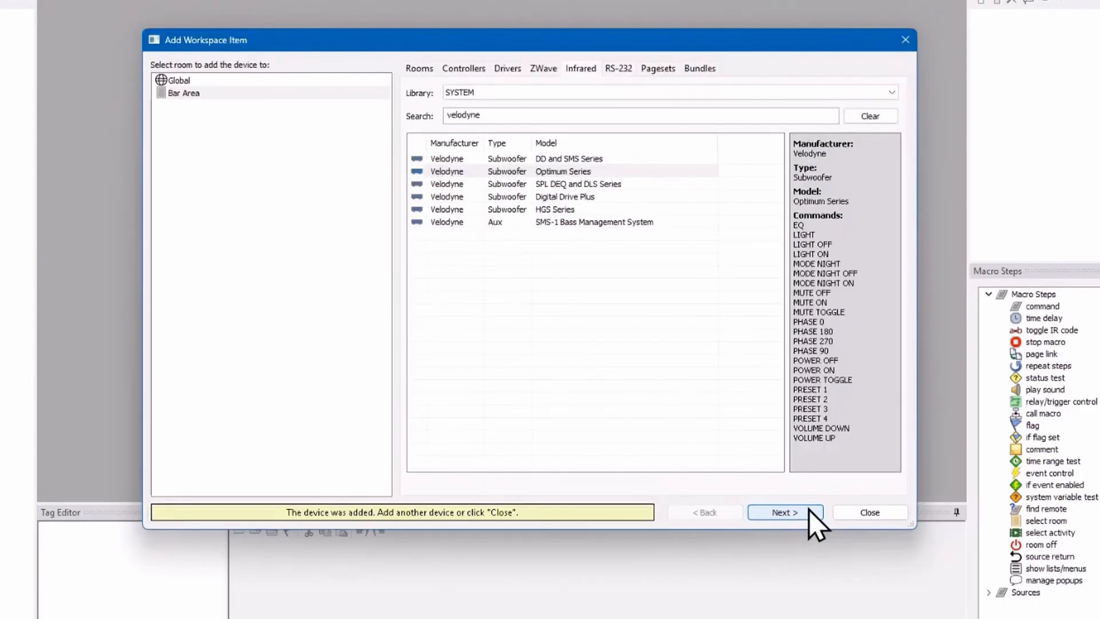
click(870, 514)
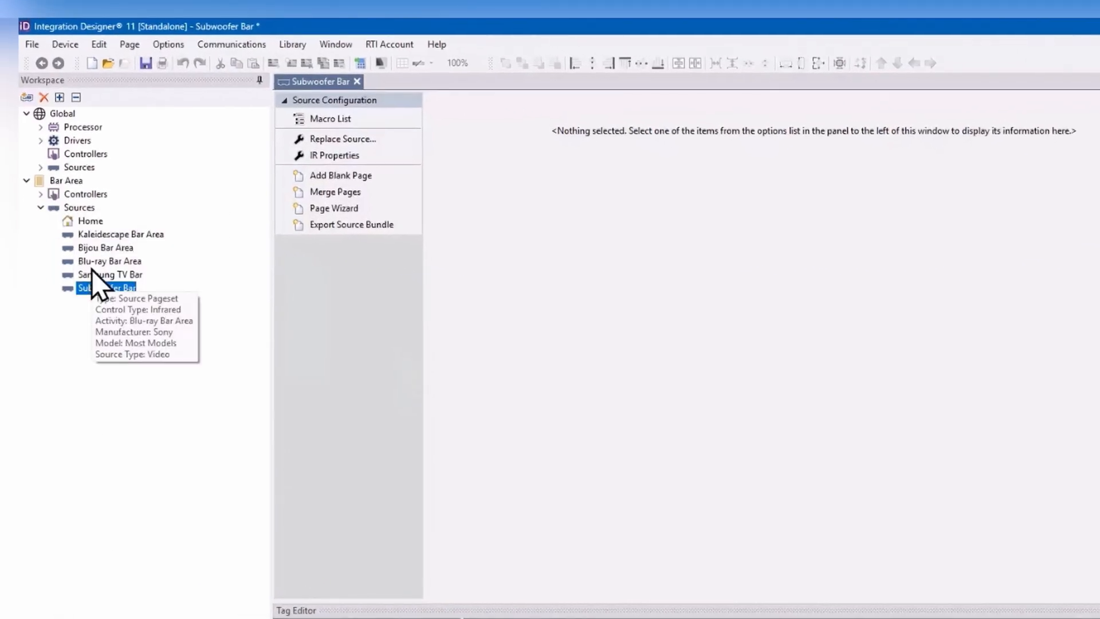
Step: On the Bar Area Home page, show and unlock the Source Buttons Menu layer and open its viewport for editing
click(86, 222)
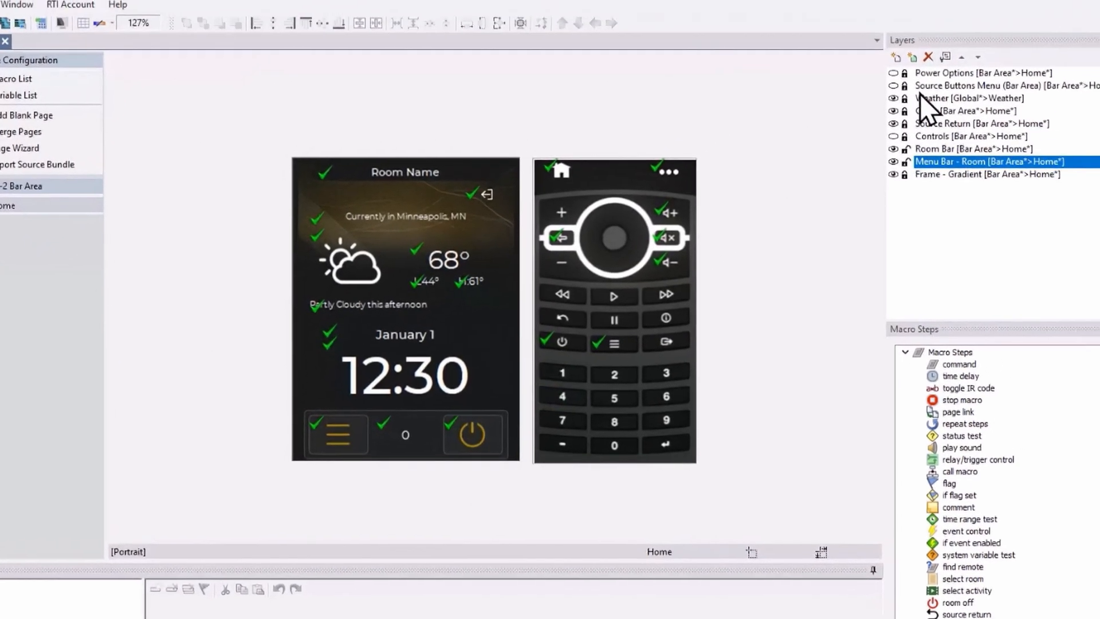
click(996, 35)
click(854, 114)
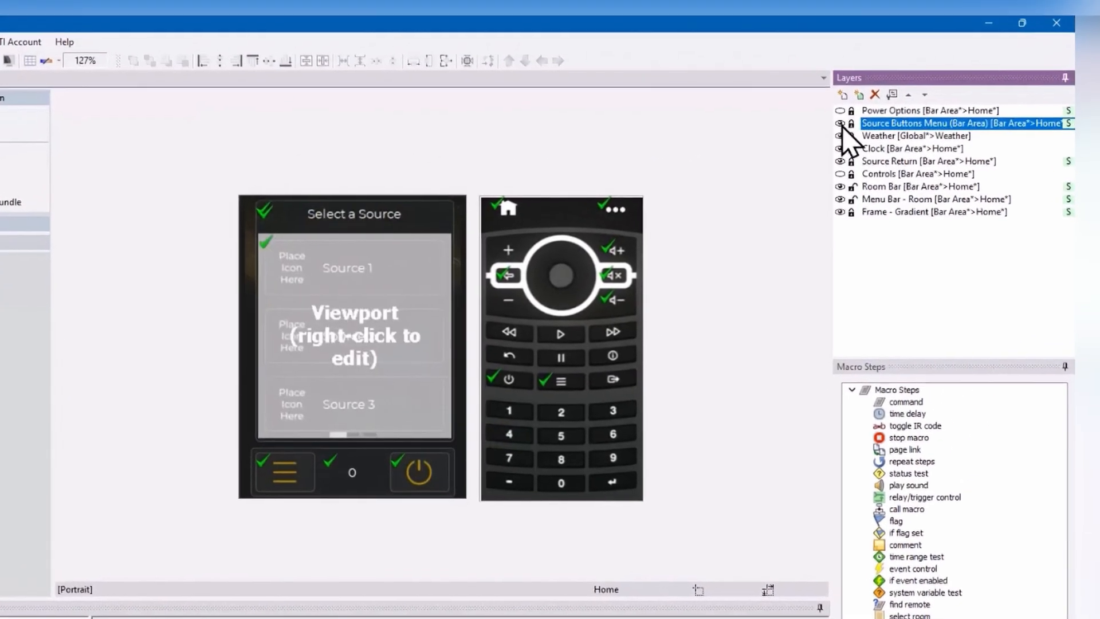
click(399, 338)
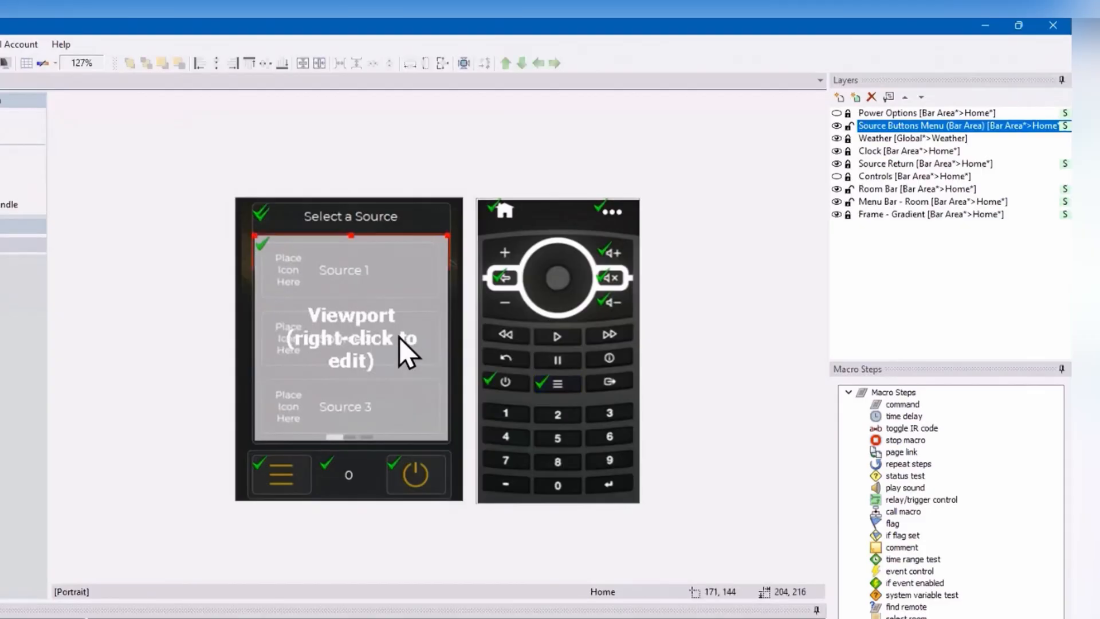
right_click(399, 337)
click(444, 360)
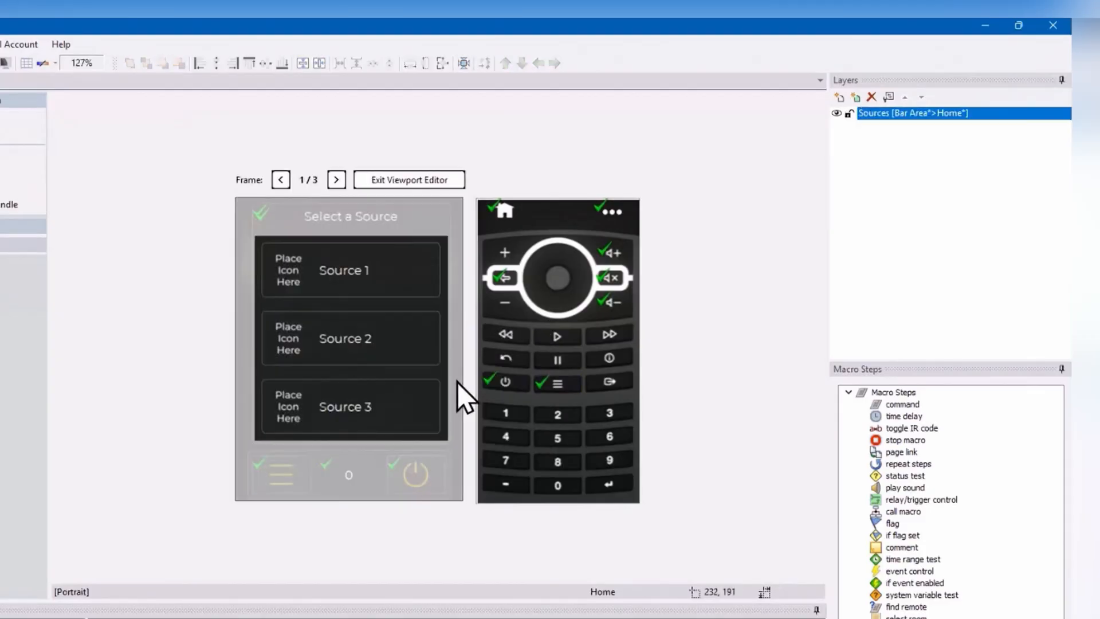
Step: Set the text of the Source 1 button to "Watch Kaledescape" on two lines
click(367, 265)
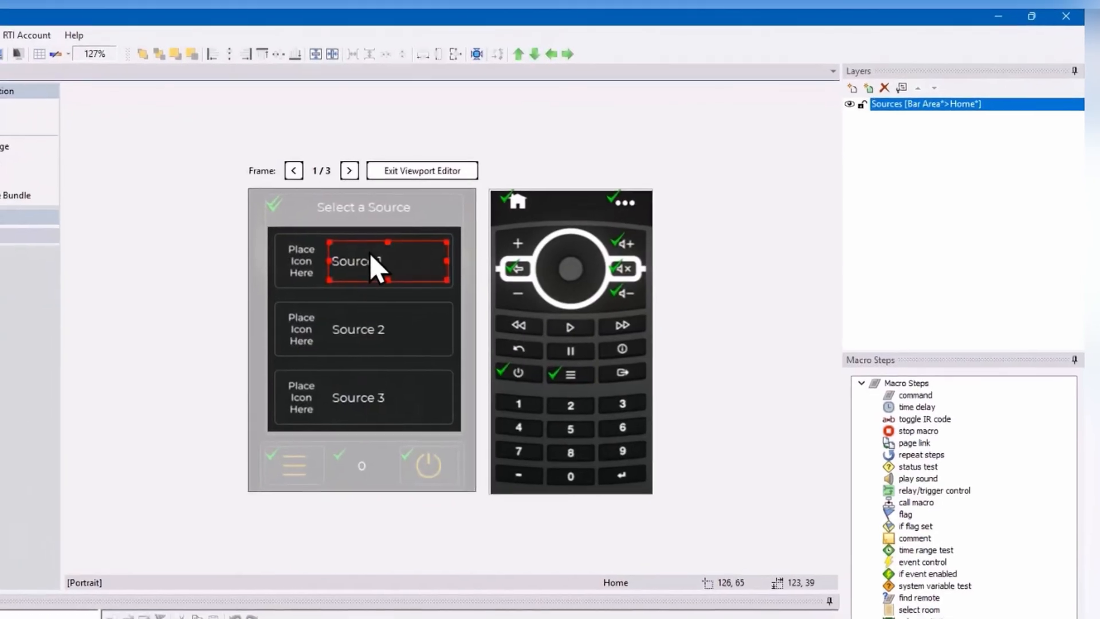
right_click(356, 259)
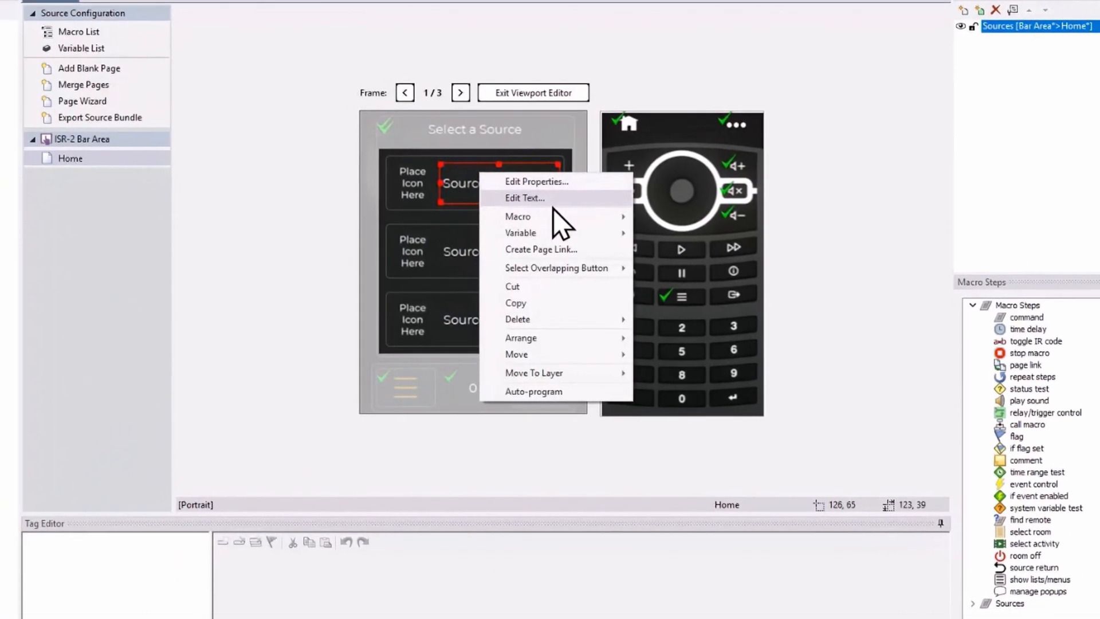
click(551, 200)
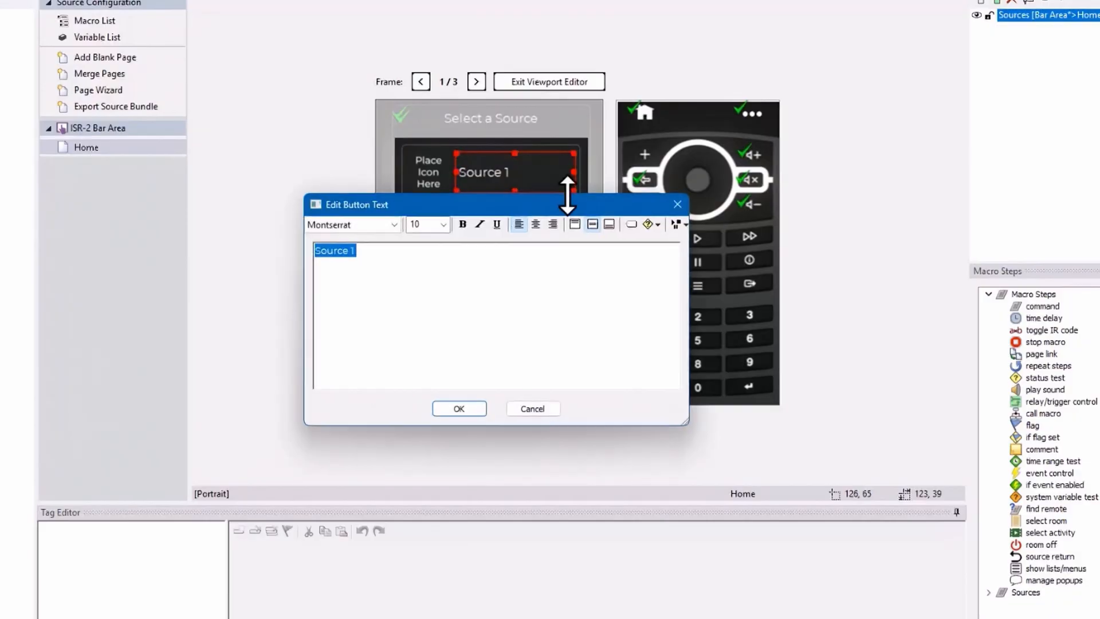
text(Watch)
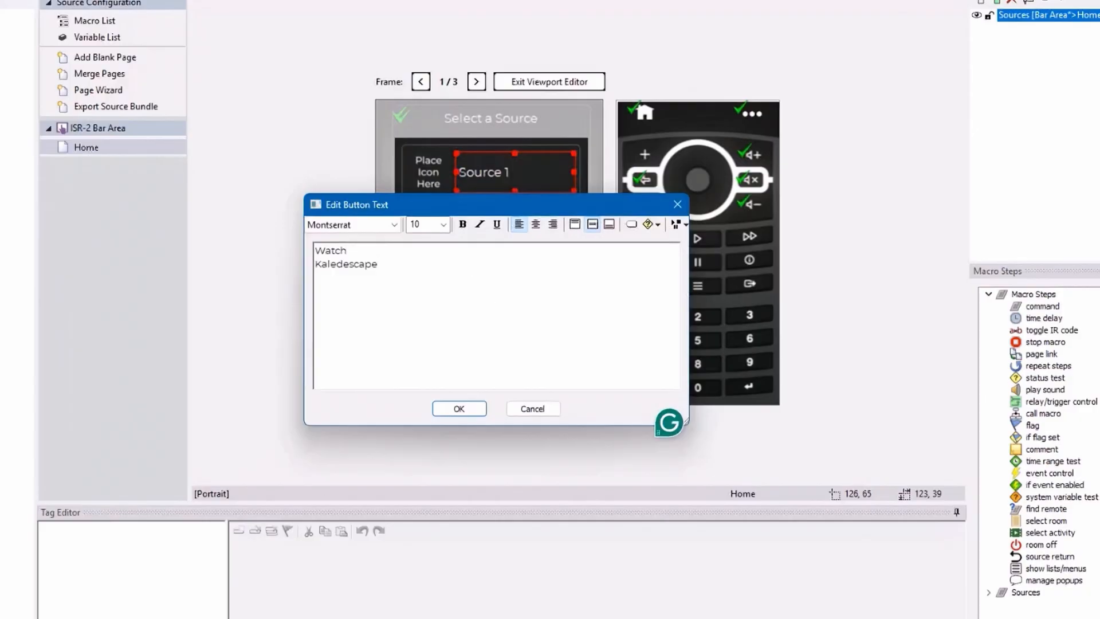
click(476, 410)
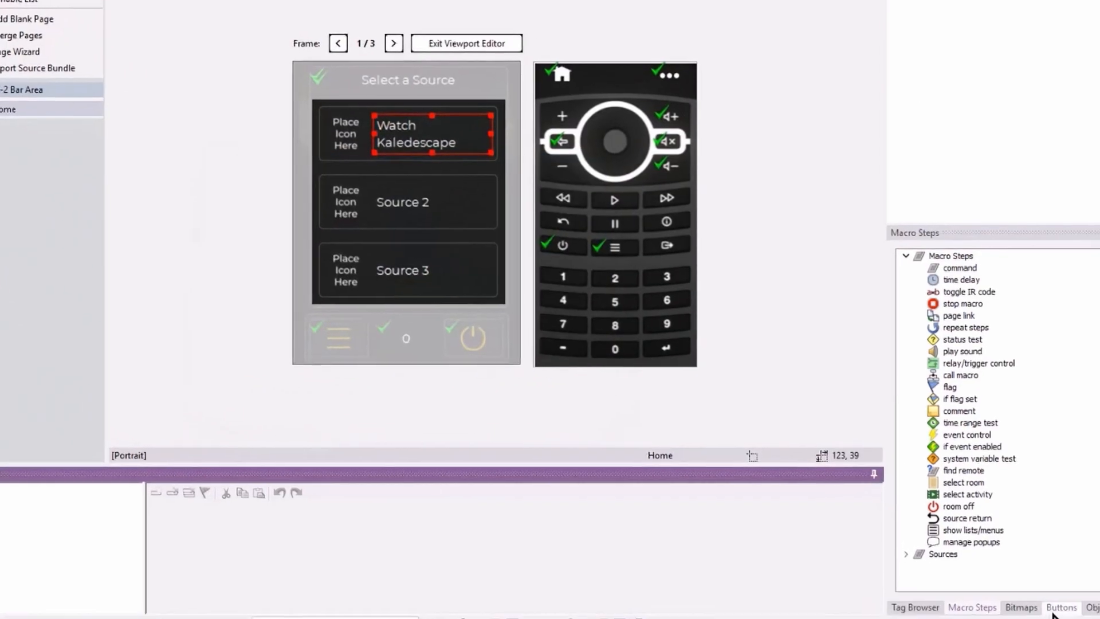
Step: Search the bitmap libraries for "kalei" and place a Kaleidescape logo in the first source button's icon area
click(1020, 607)
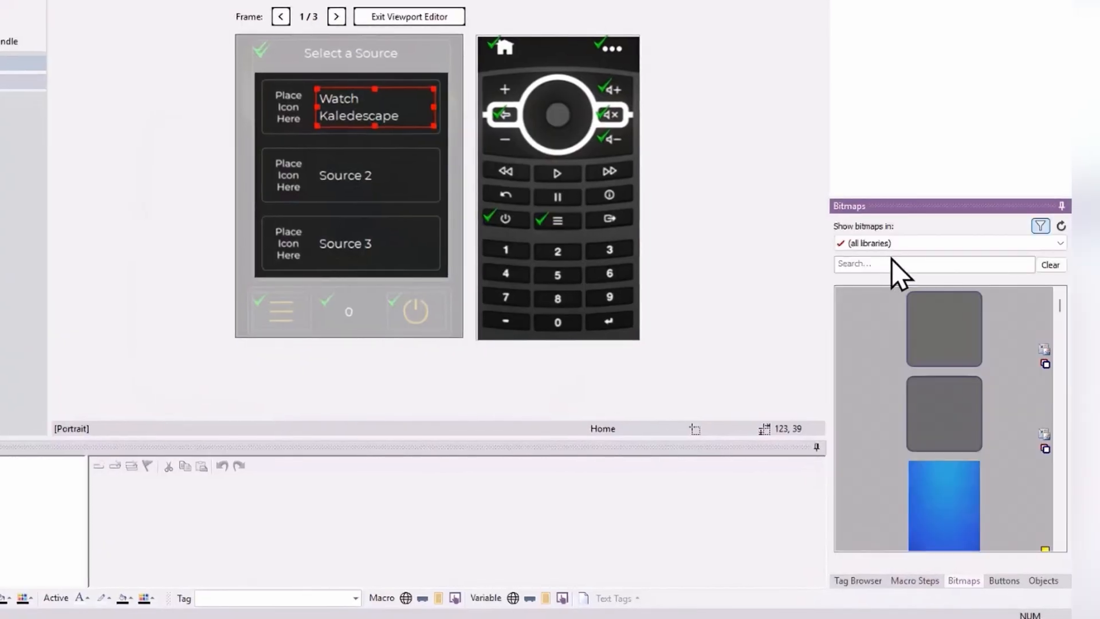
click(897, 265)
text(jka)
key(BackSpace)
key(BackSpace)
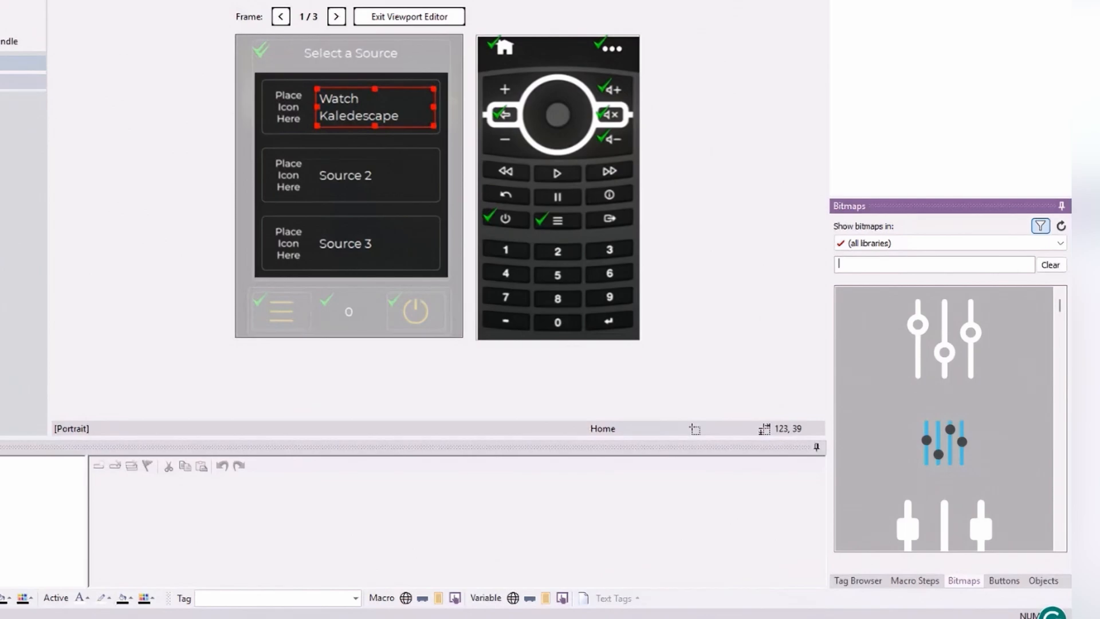
text(kalei)
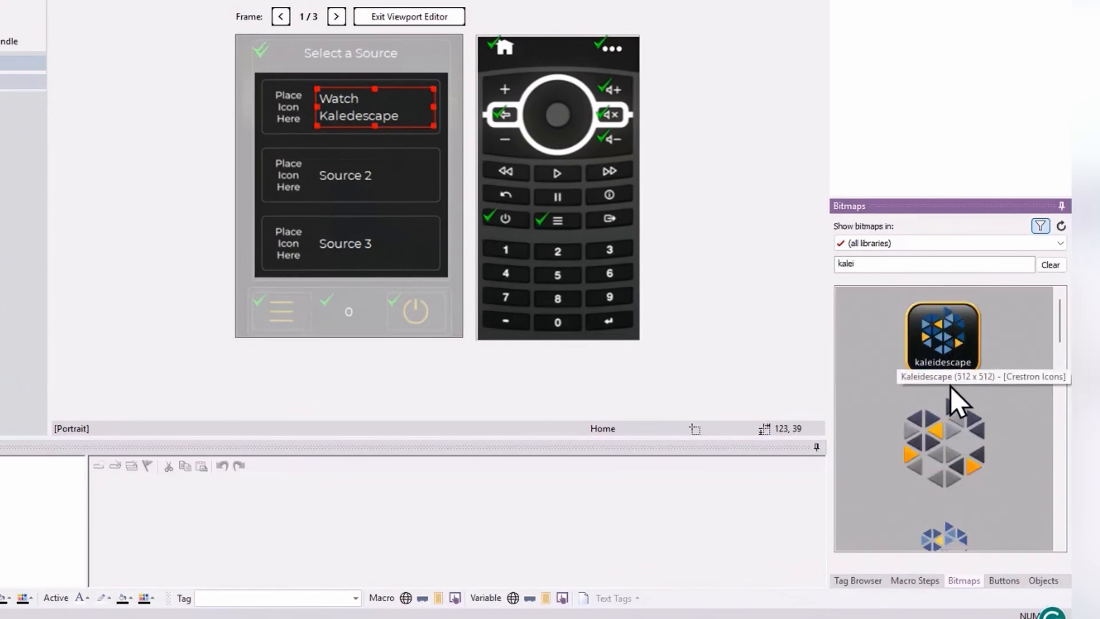
drag(945, 522, 321, 128)
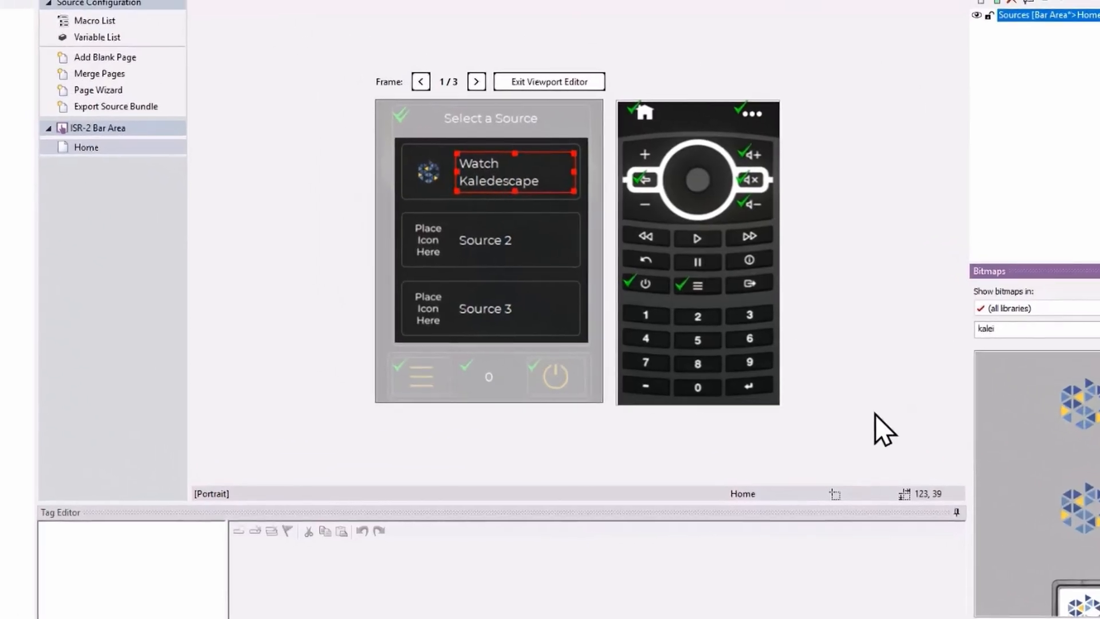
Step: Assign the tag "Activity: Kaleidescape Bar Area" to the first source button in the viewport
click(696, 239)
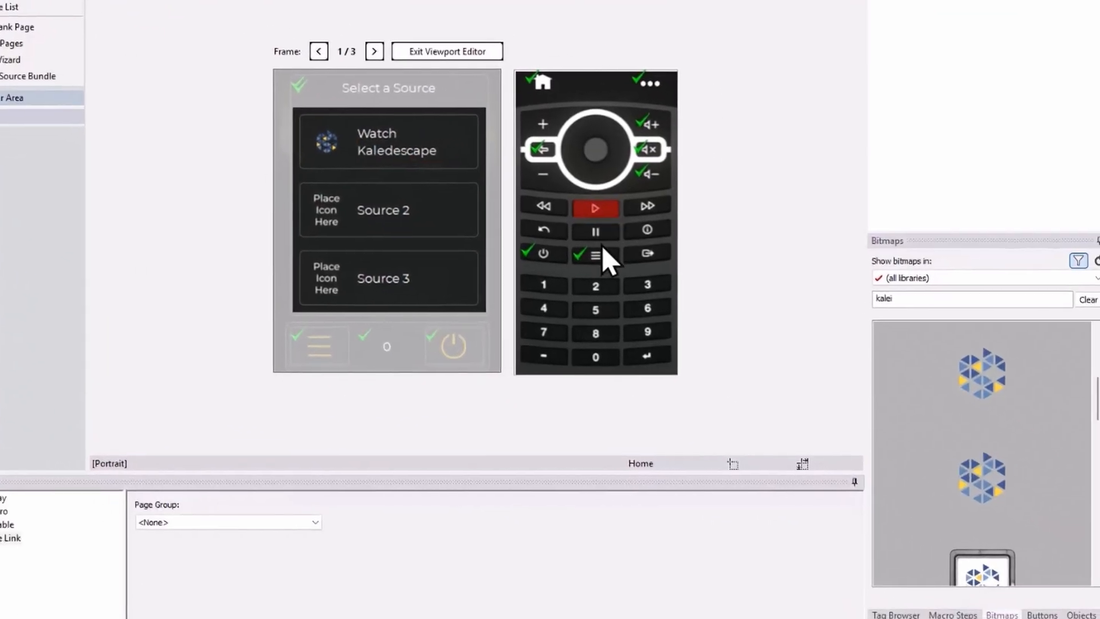
click(862, 590)
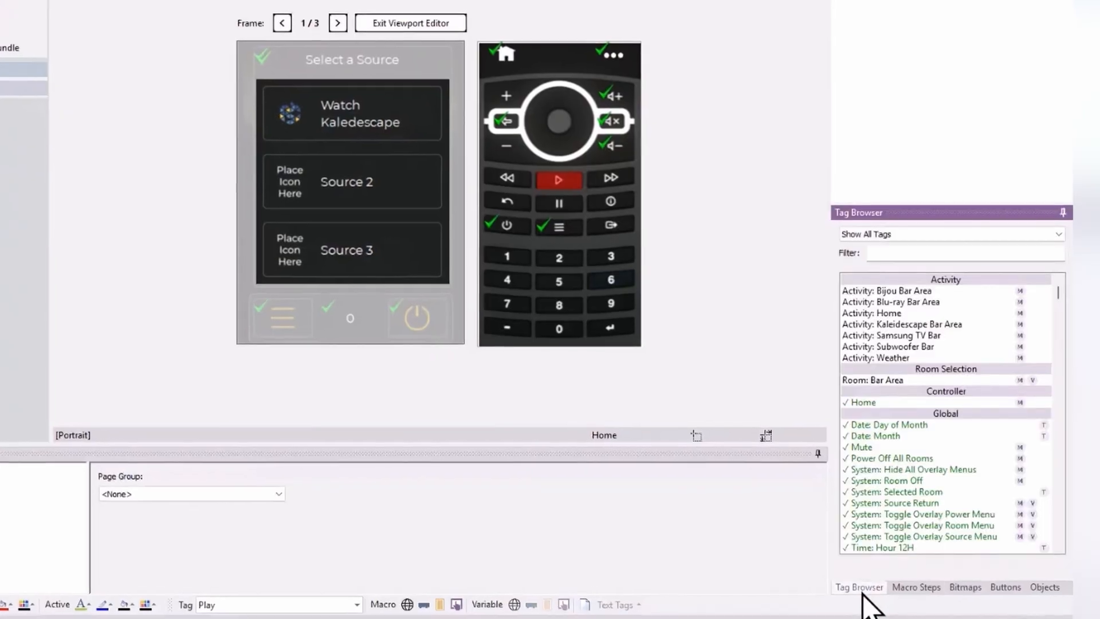
click(897, 324)
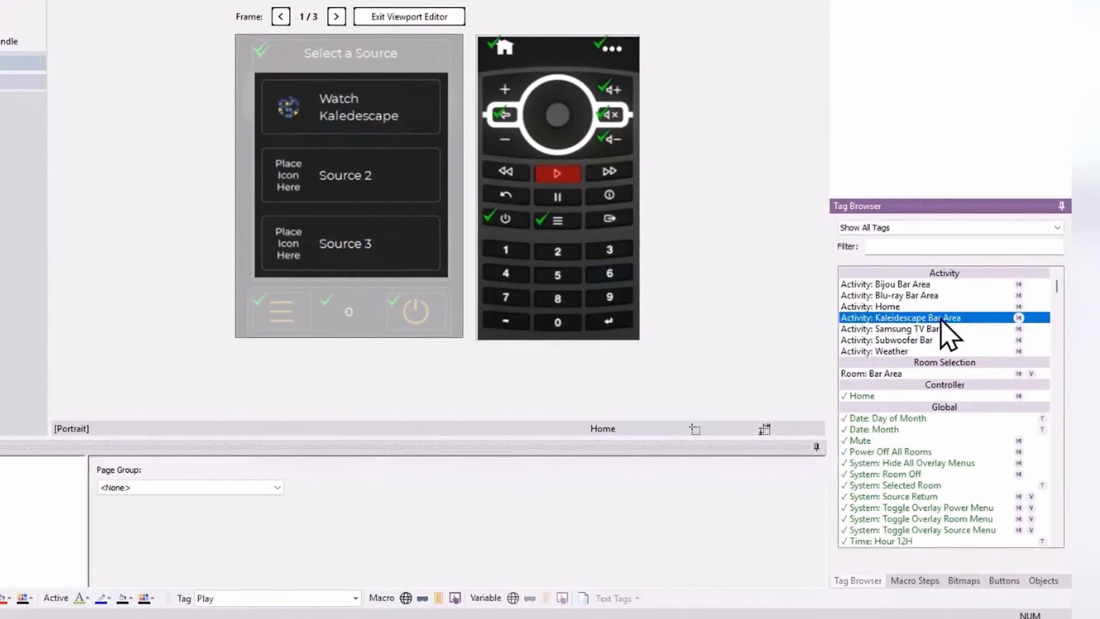
drag(928, 314, 273, 123)
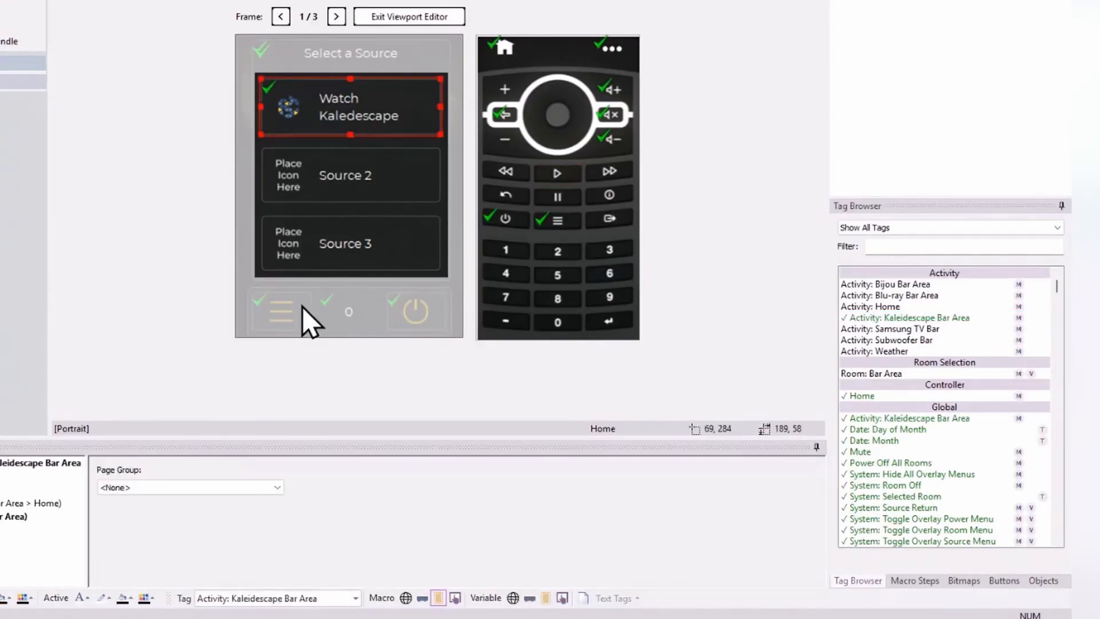
Step: Open the Bar Area room's activities, enlarge the Tag Editor, and show the Activity Start macro of Watch Kaleidescape
click(1, 518)
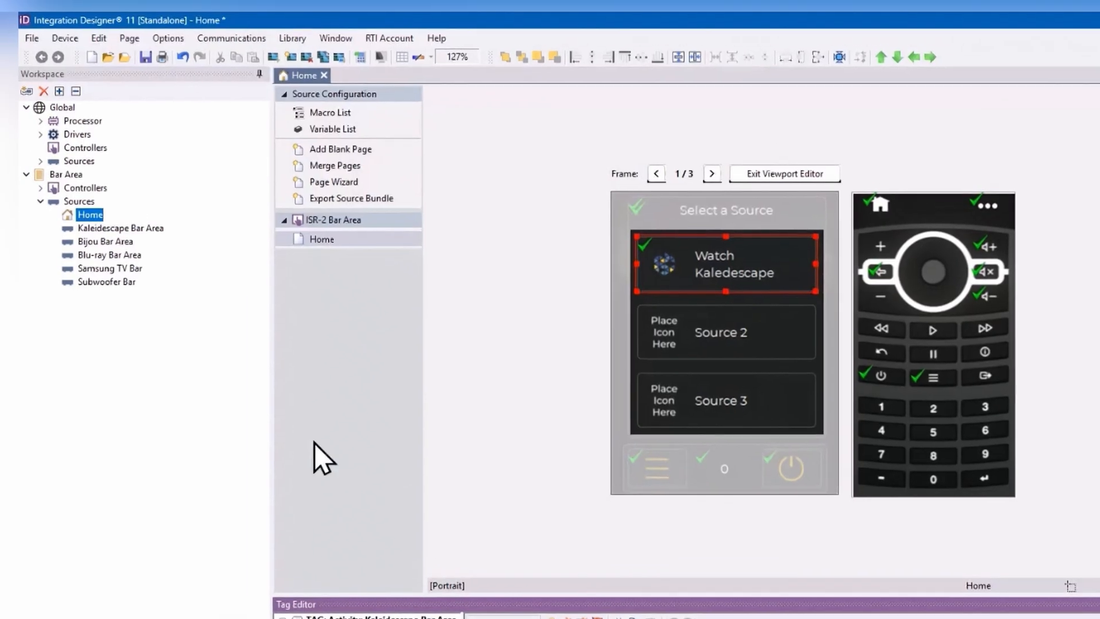
click(67, 174)
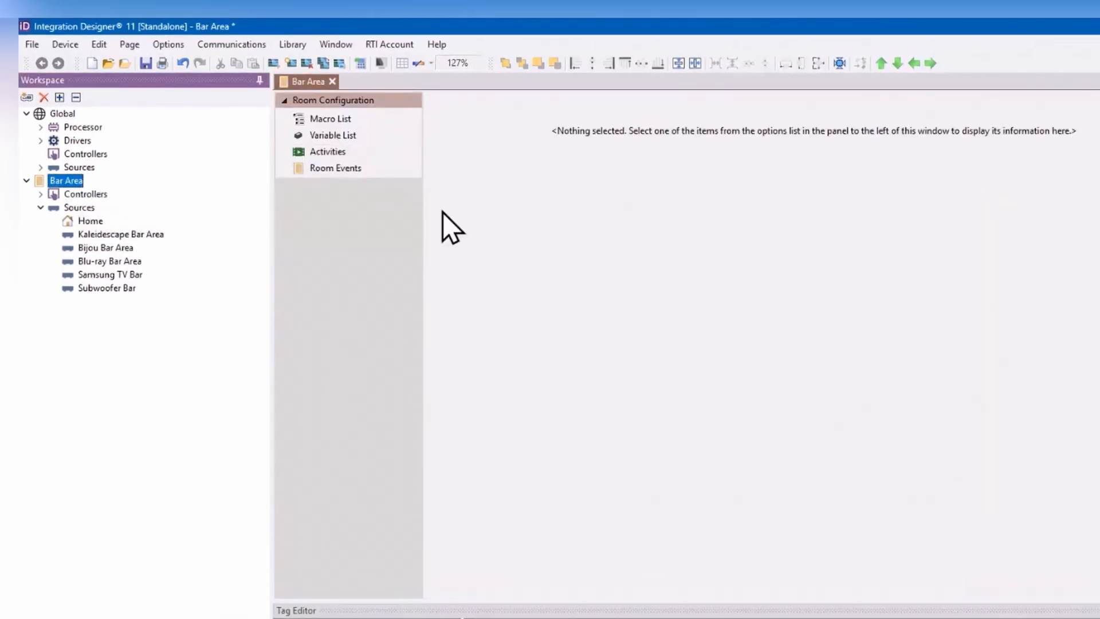
click(335, 152)
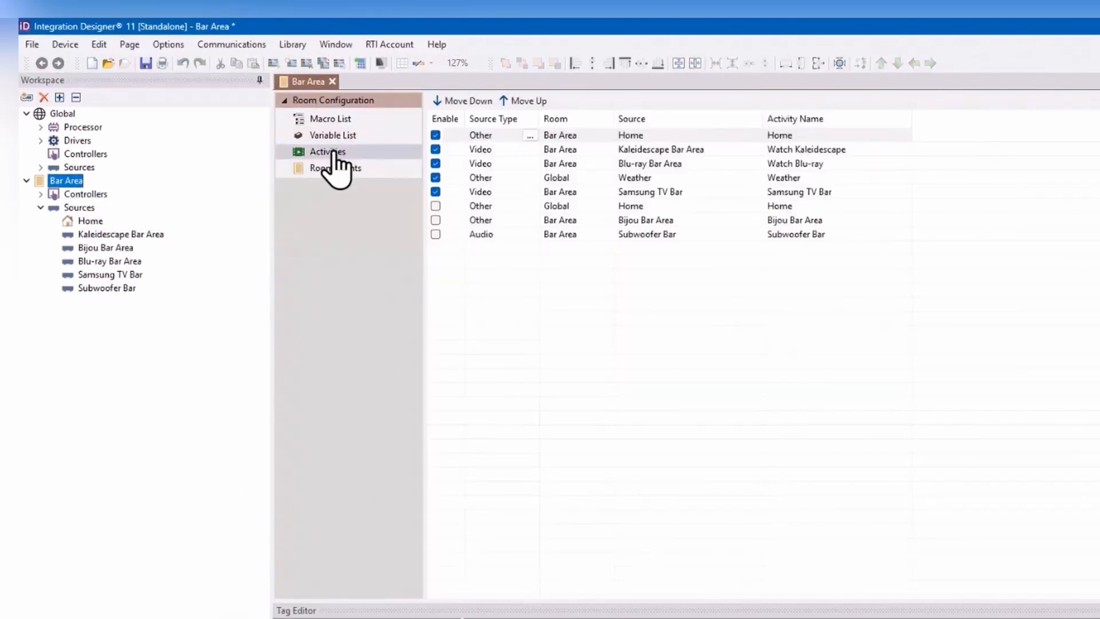
click(827, 150)
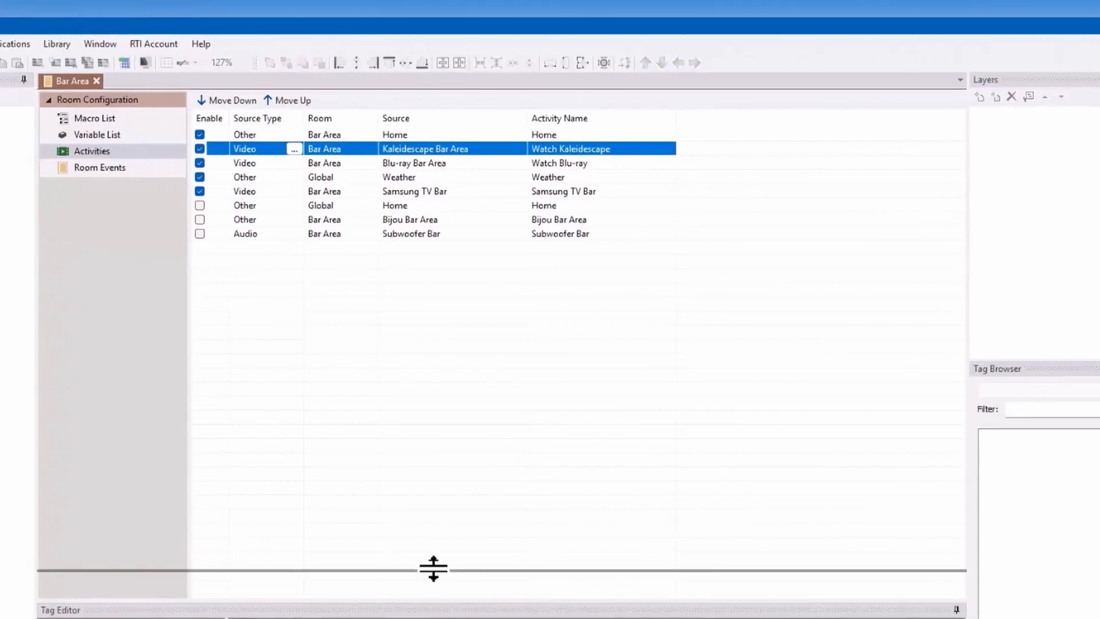
drag(424, 596, 441, 360)
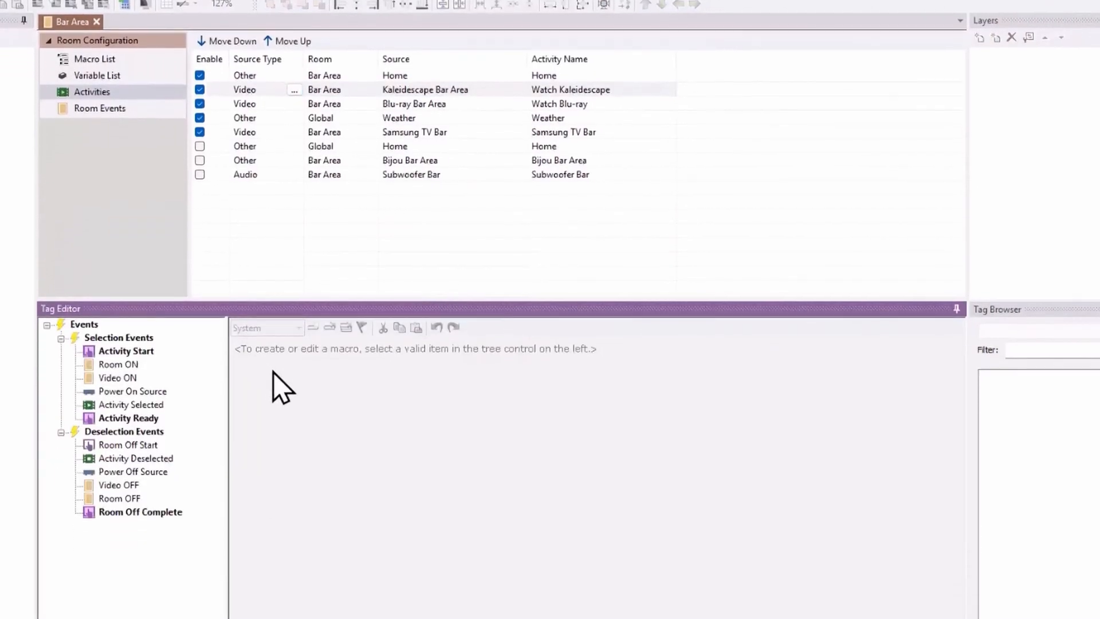
click(128, 388)
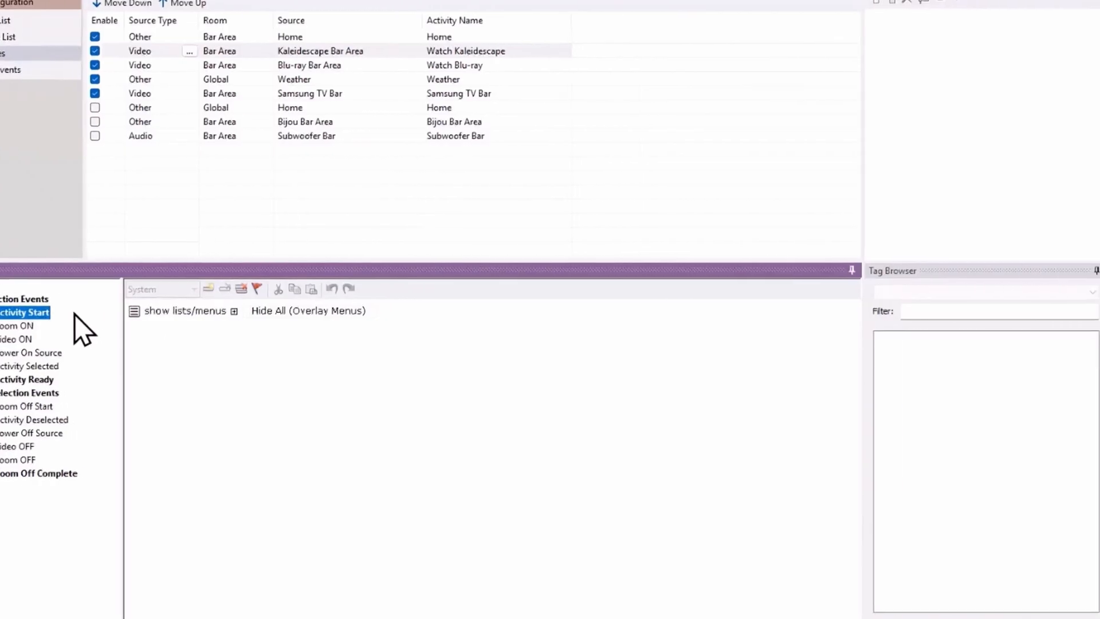
Step: Try a page link step in the Watch Kaleidescape Activity Start macro and look through its available target devices
click(1003, 618)
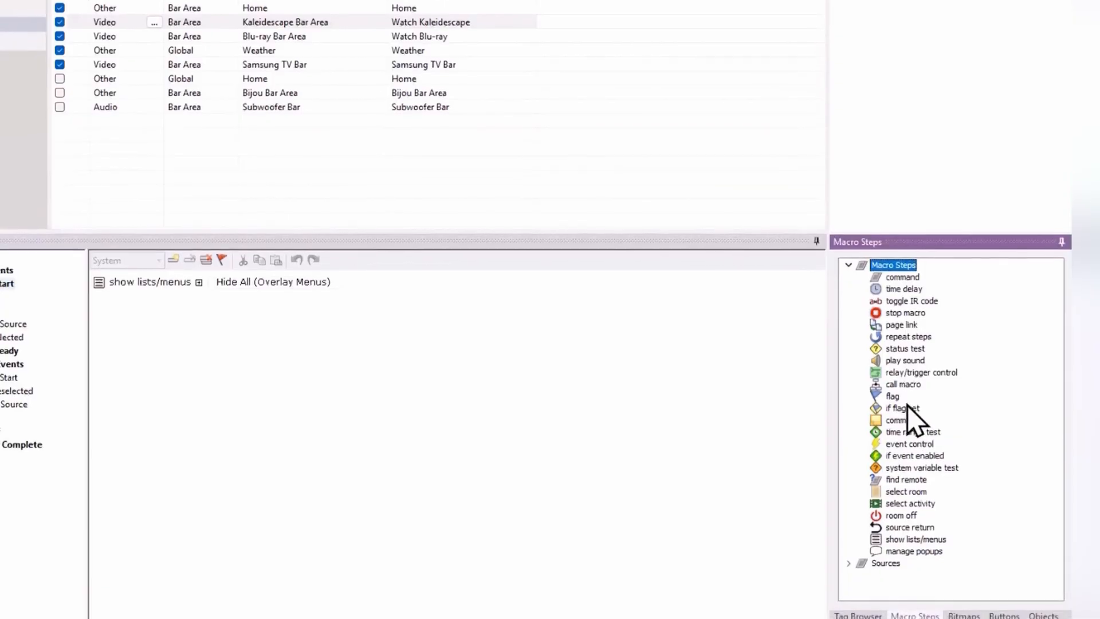
click(899, 329)
drag(897, 322, 363, 345)
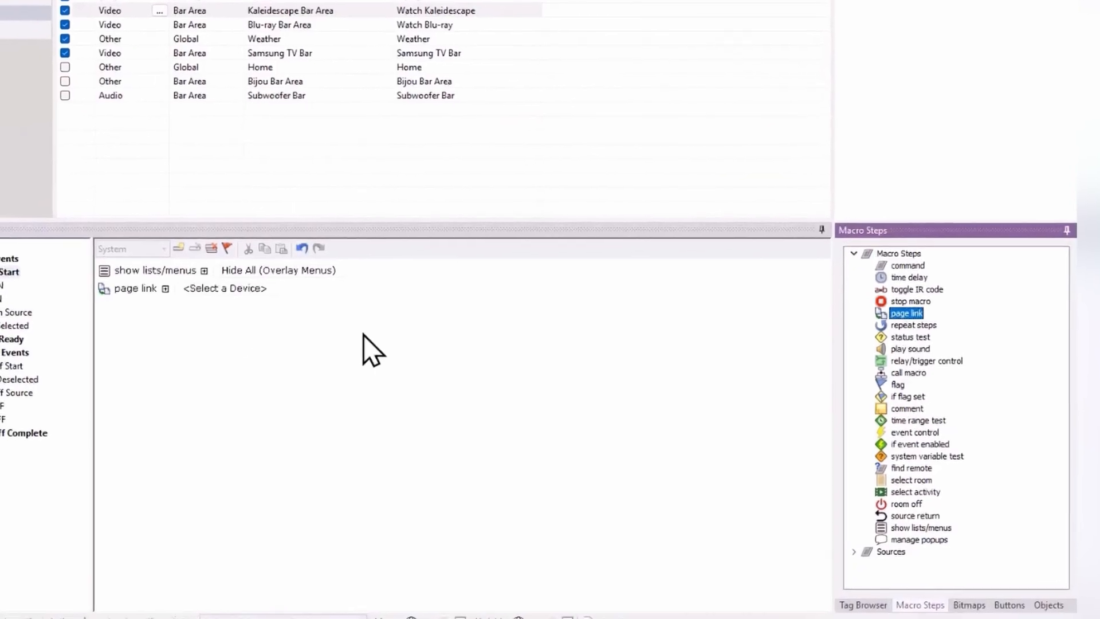
click(221, 289)
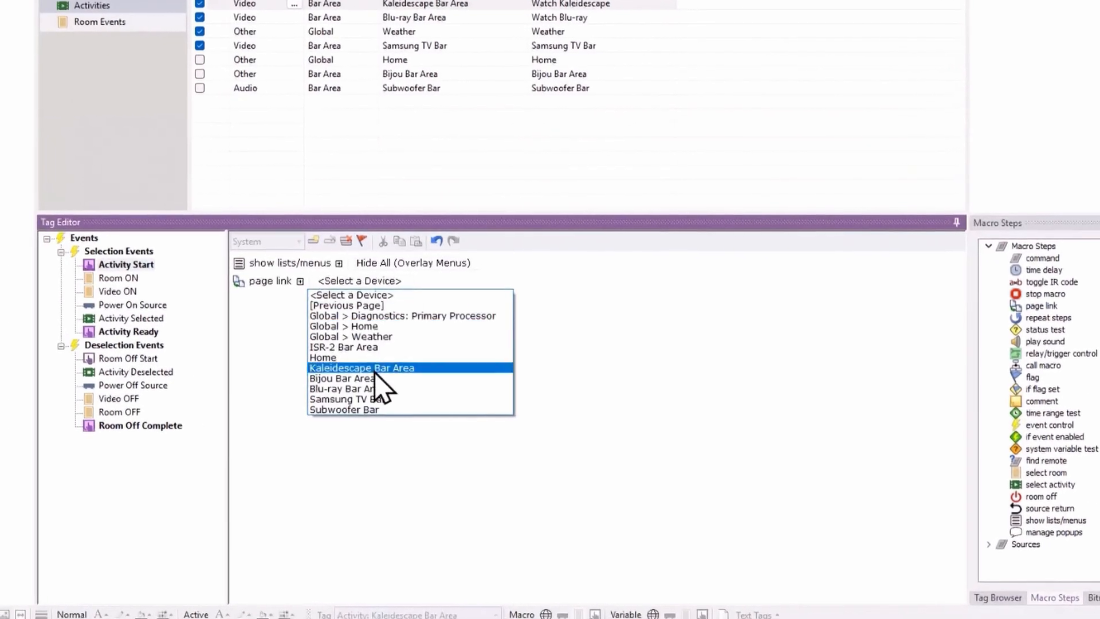
click(293, 285)
right_click(269, 277)
click(283, 285)
Step: Add a command to the Room ON macro for Bijou Bar Area using Power Commands \ Power set to On
click(104, 265)
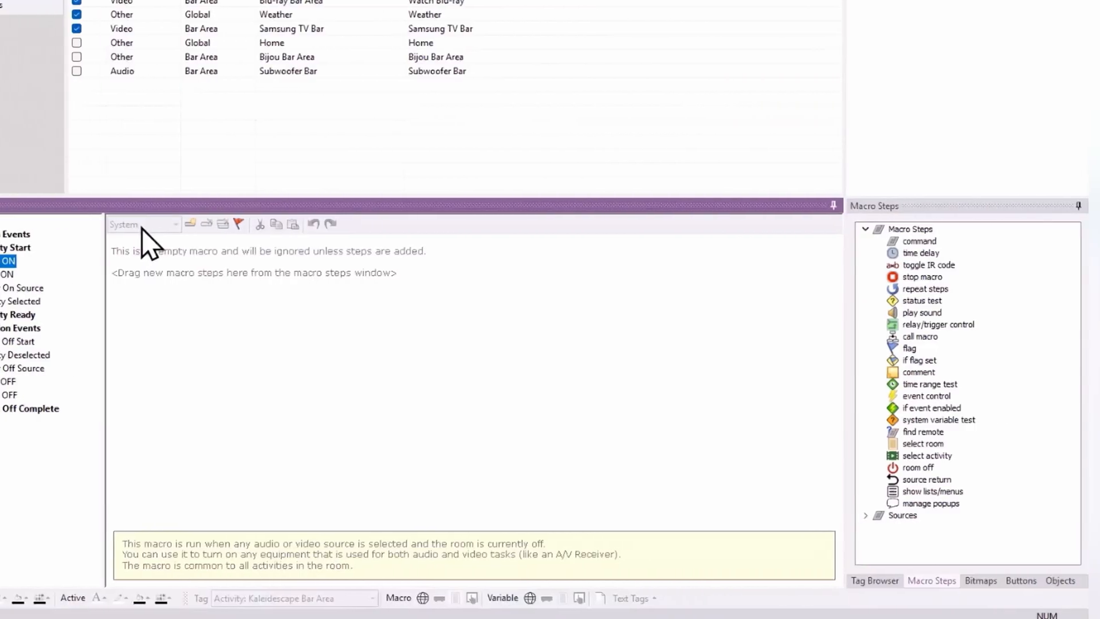
double_click(916, 242)
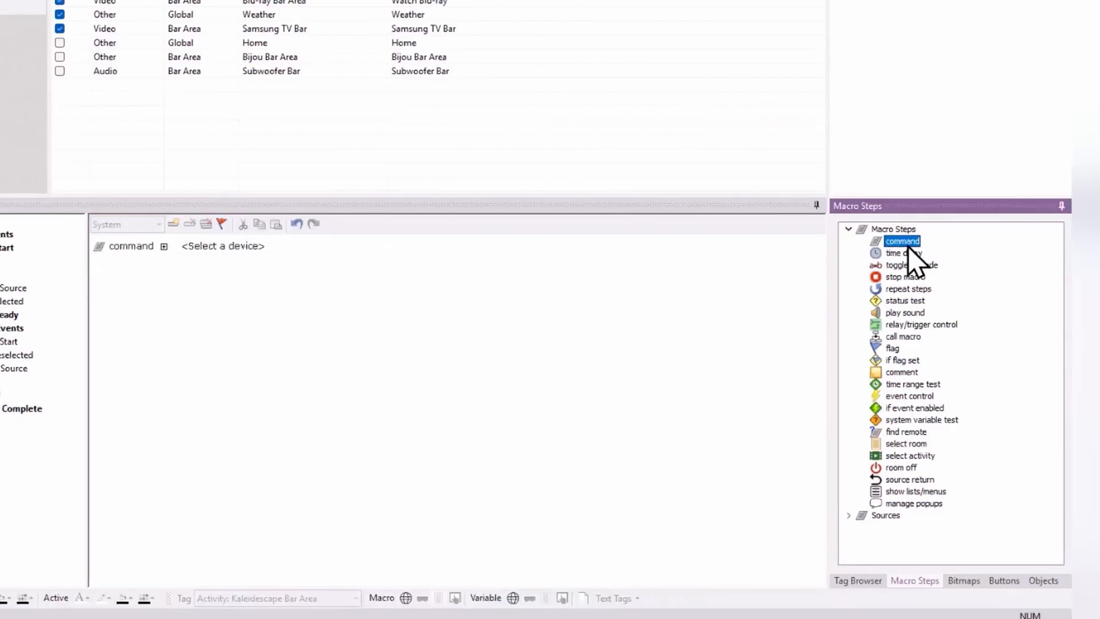
click(238, 249)
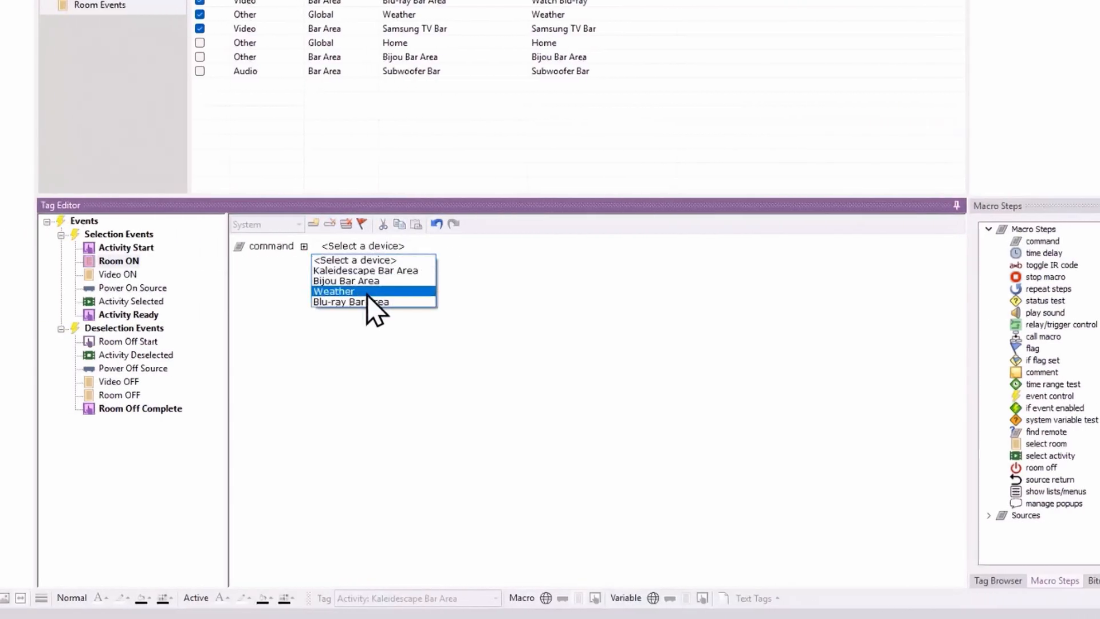
click(367, 281)
click(465, 248)
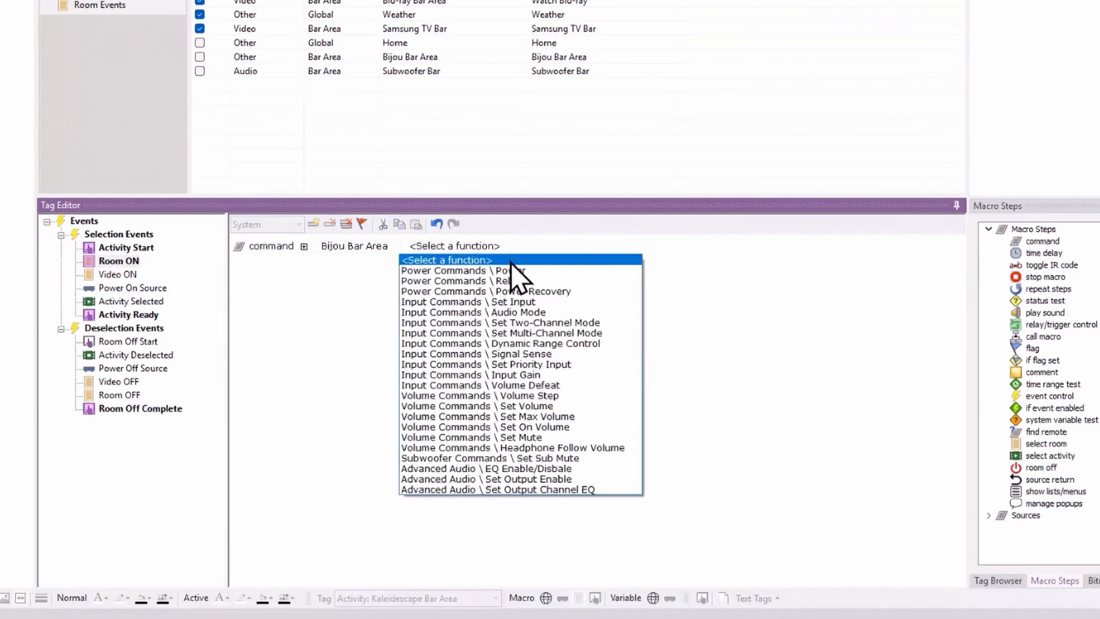
click(514, 270)
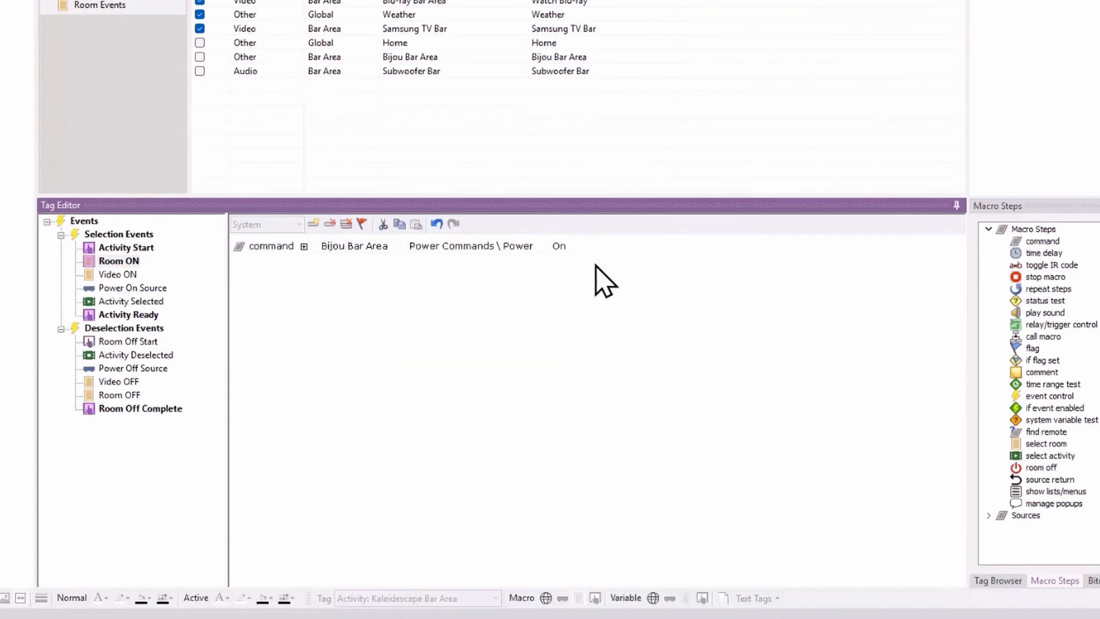
Step: Add a 1.0 time delay after the power command in the Room ON macro
click(1044, 253)
double_click(897, 254)
click(195, 264)
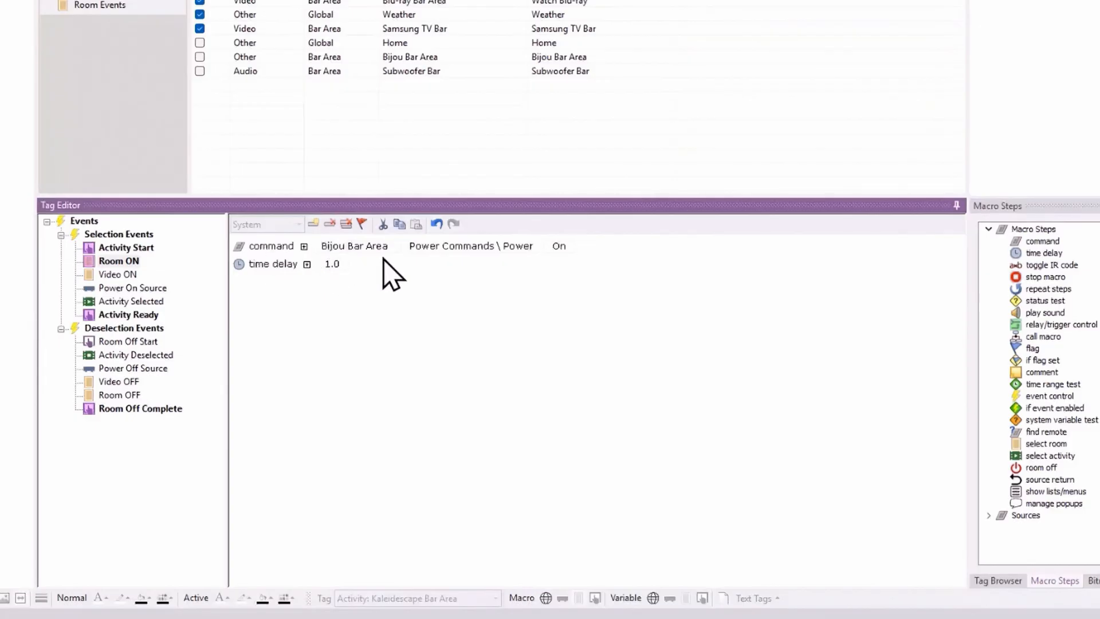
Step: Try a command step in the Video ON macro, look through its available devices and the listed sources, and remove the step
click(118, 275)
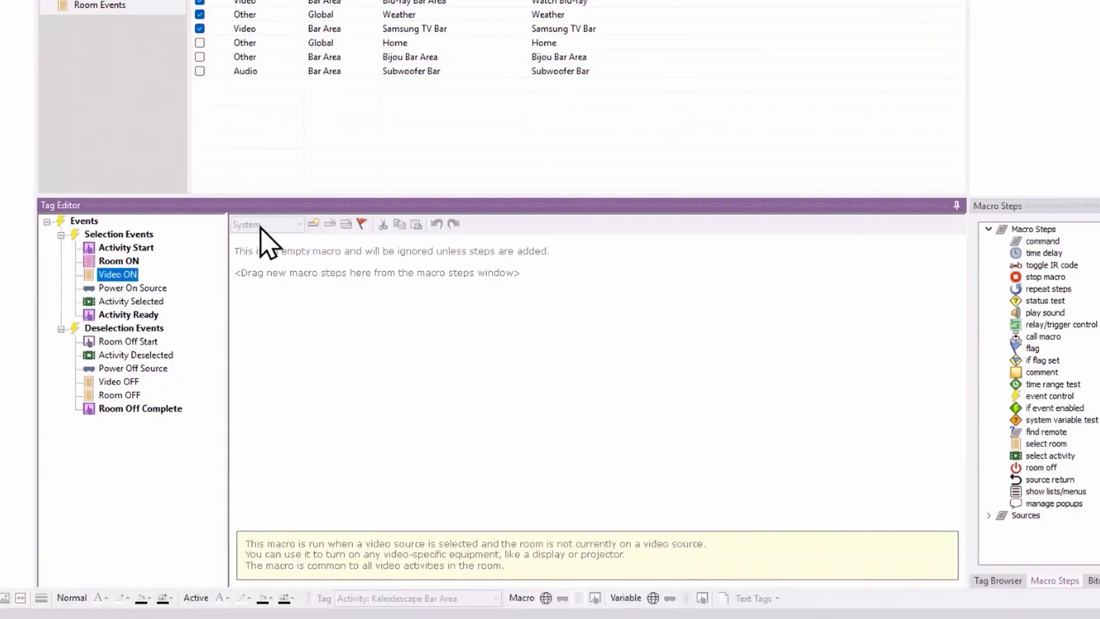
click(1035, 241)
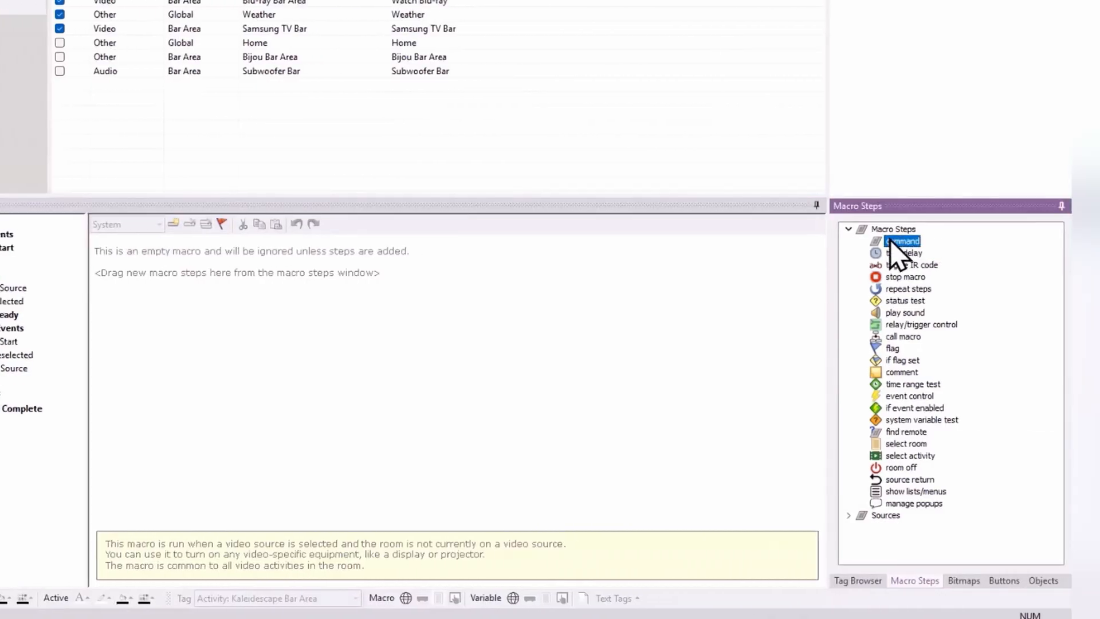
double_click(899, 241)
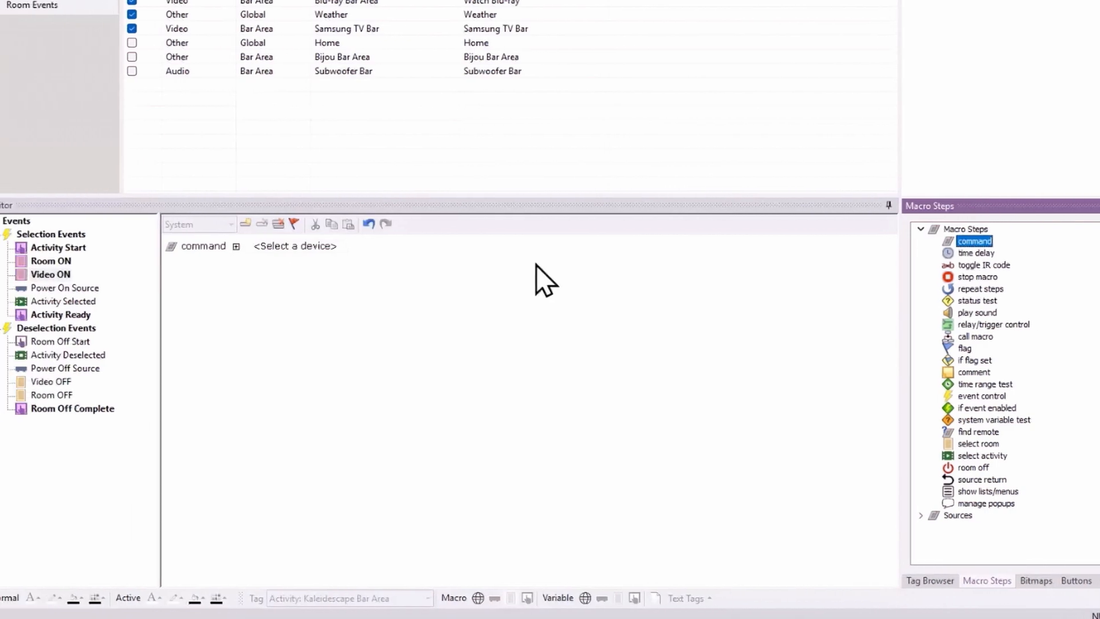
click(225, 247)
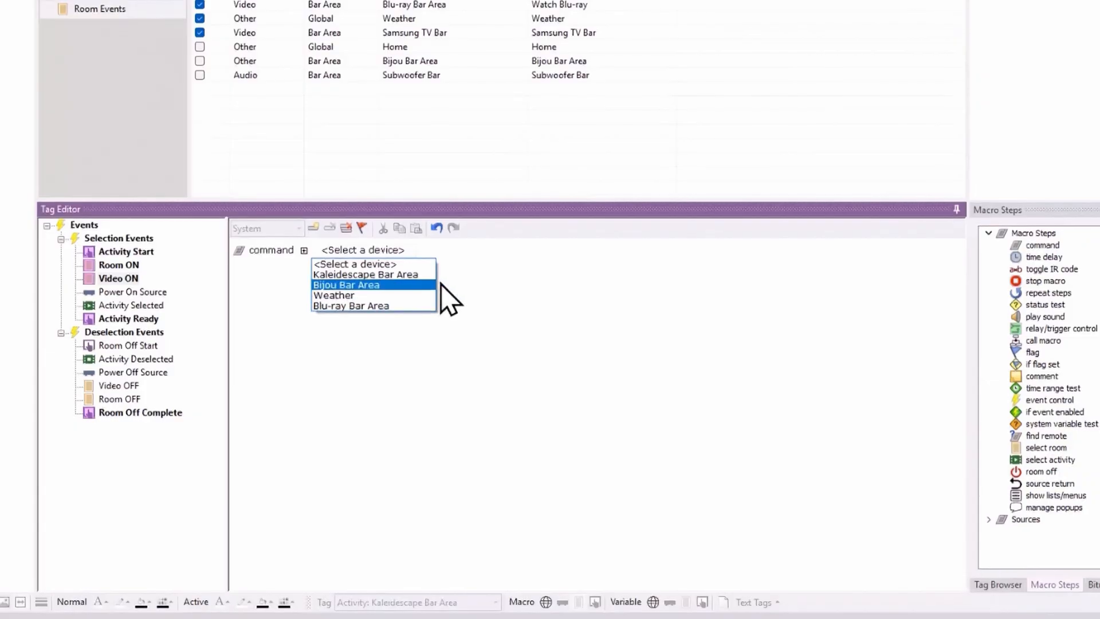
click(677, 369)
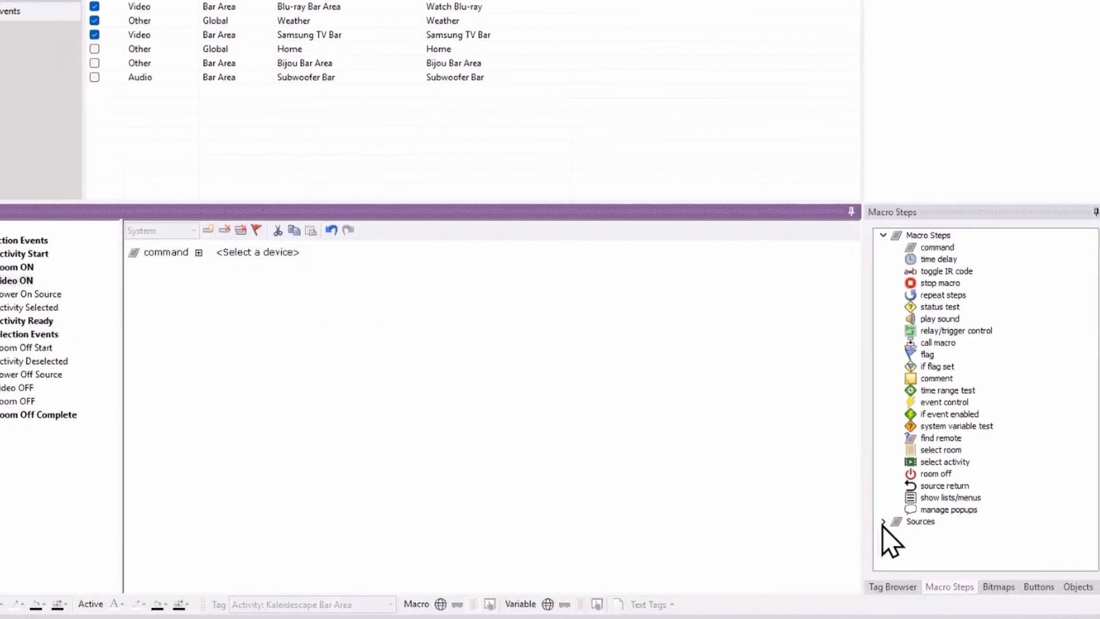
click(989, 520)
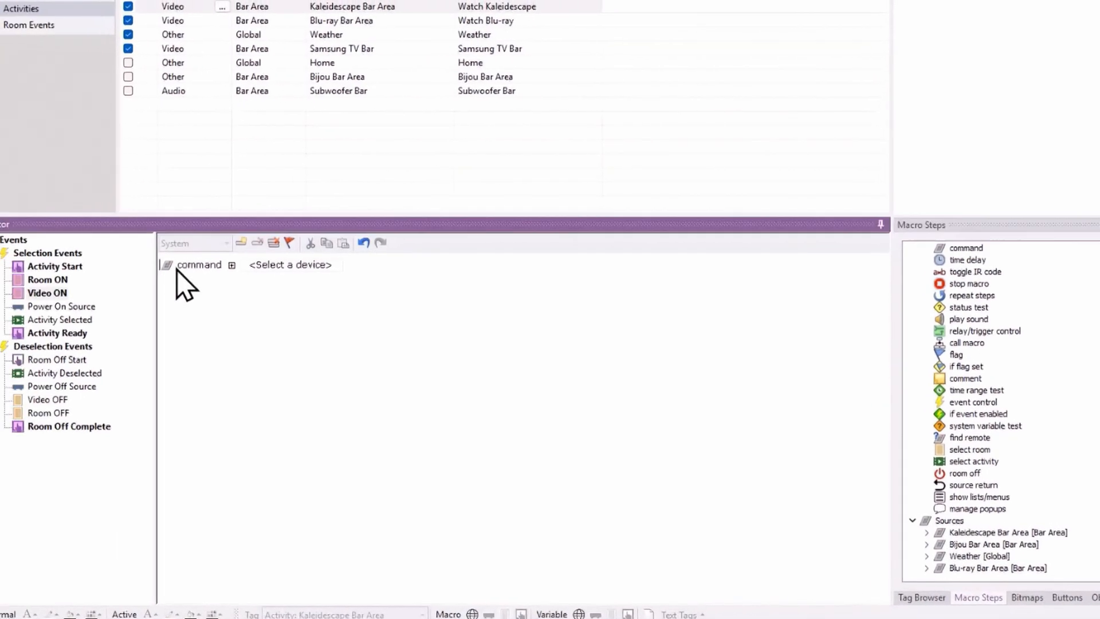
click(104, 262)
click(348, 247)
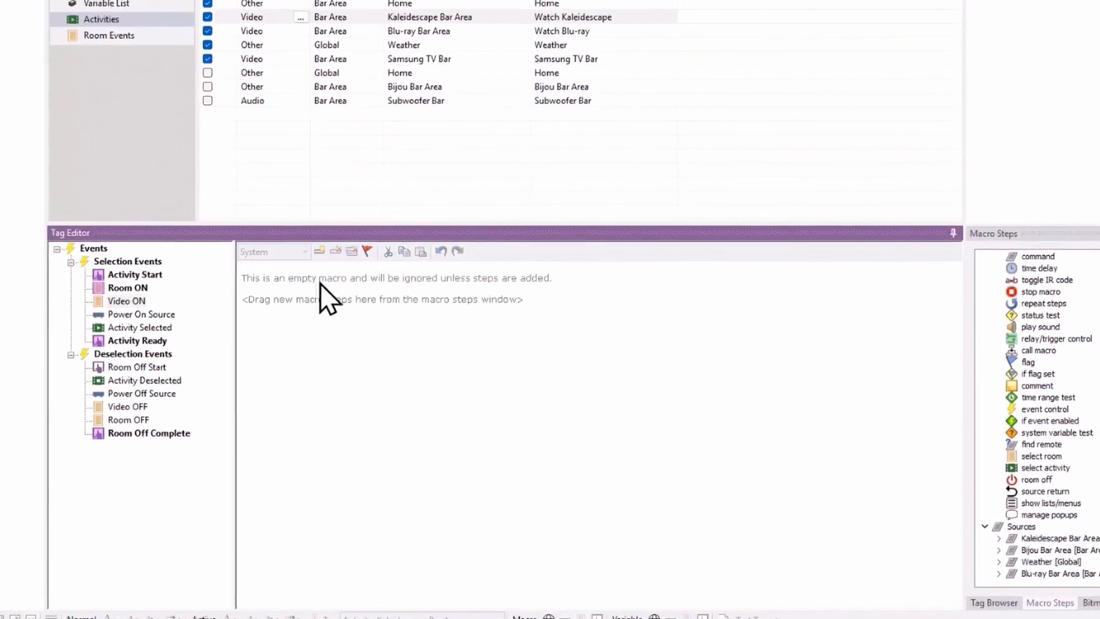
Step: Add a command to the Power On Source macro for Kaleidescape Bar Area using General Controls \ Power set to On
click(135, 319)
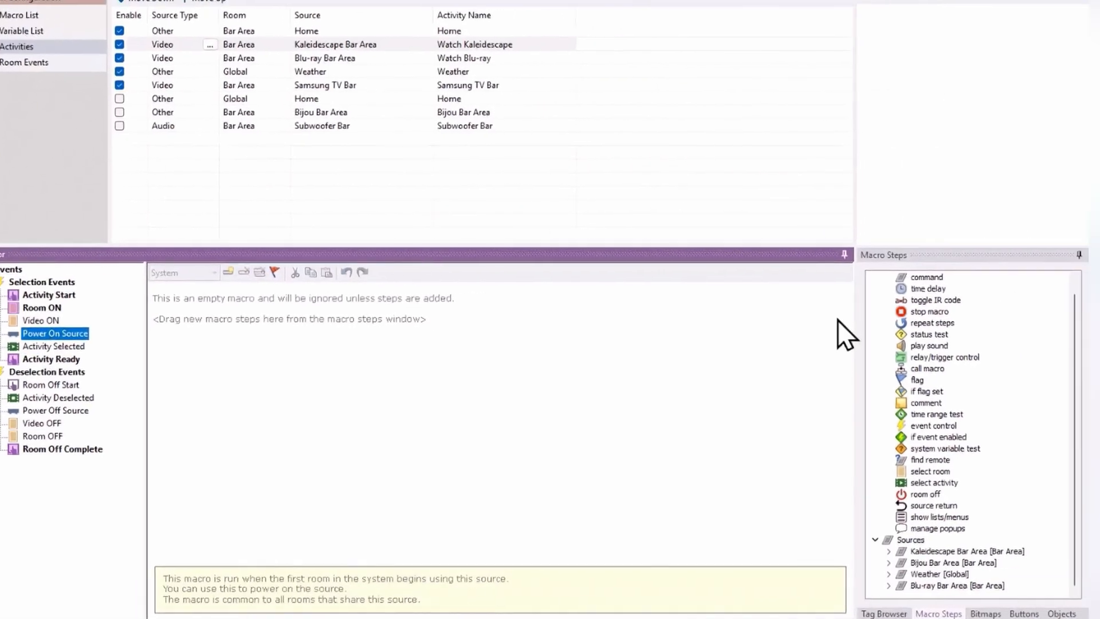
double_click(926, 277)
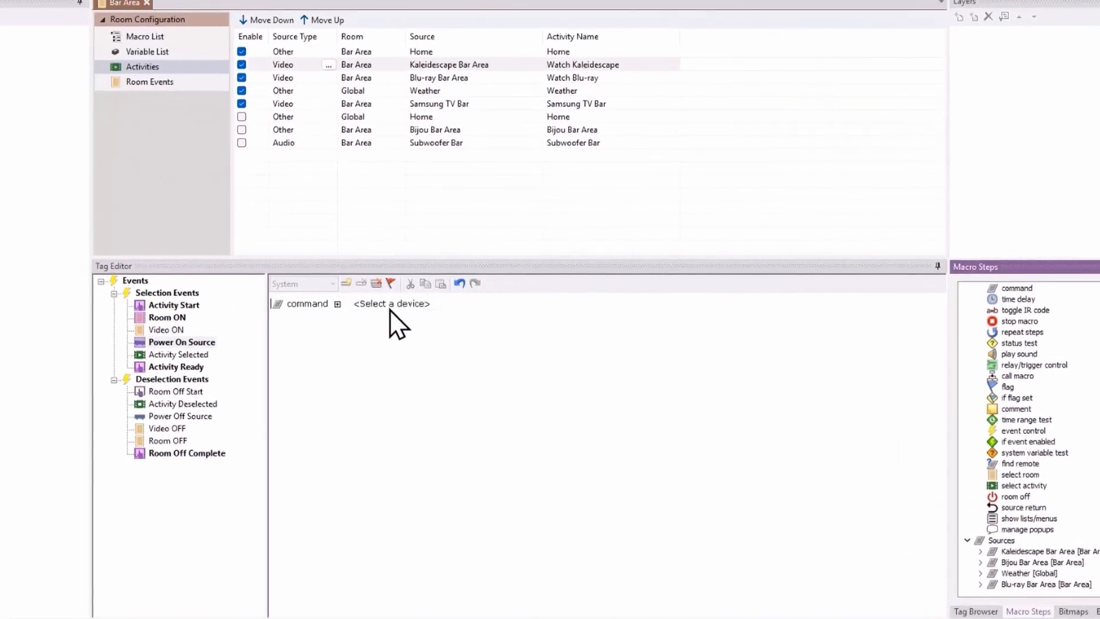
click(391, 304)
click(415, 324)
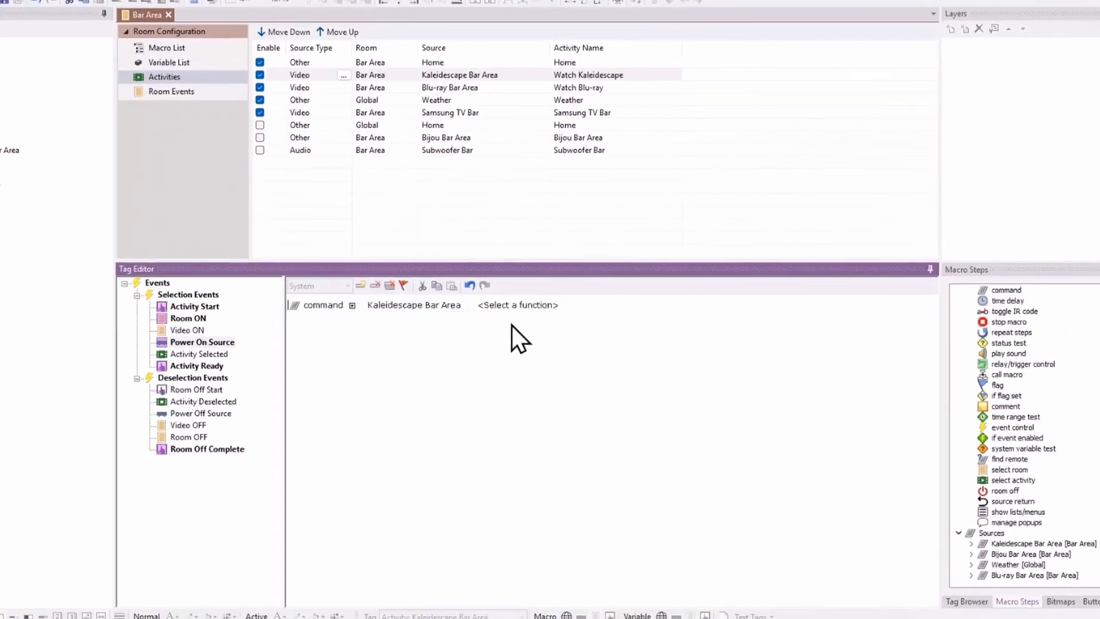
click(510, 305)
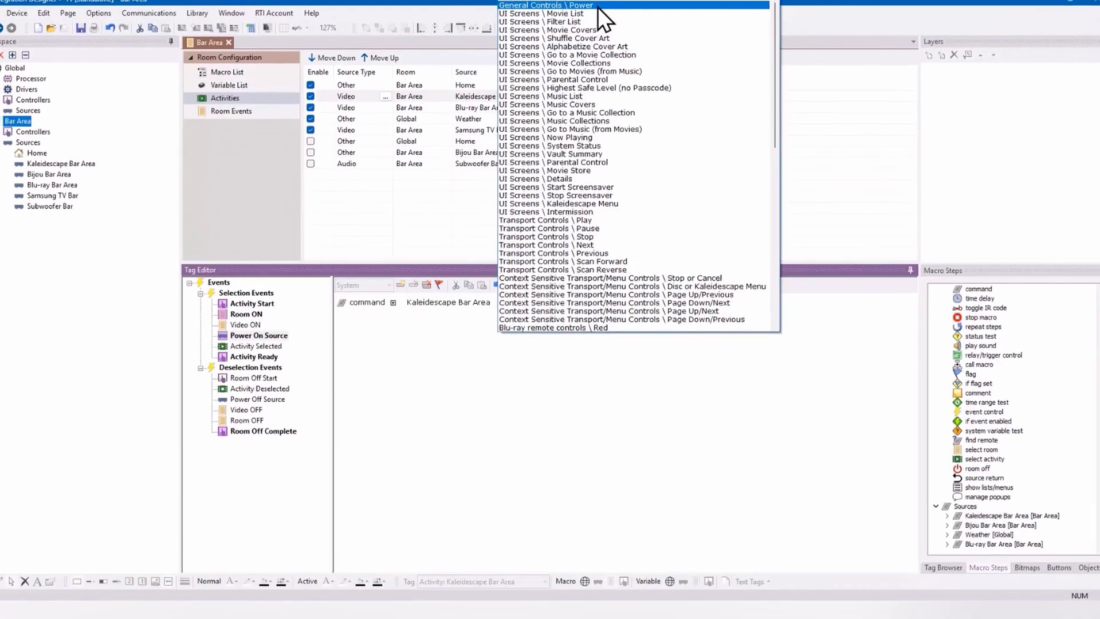
click(597, 6)
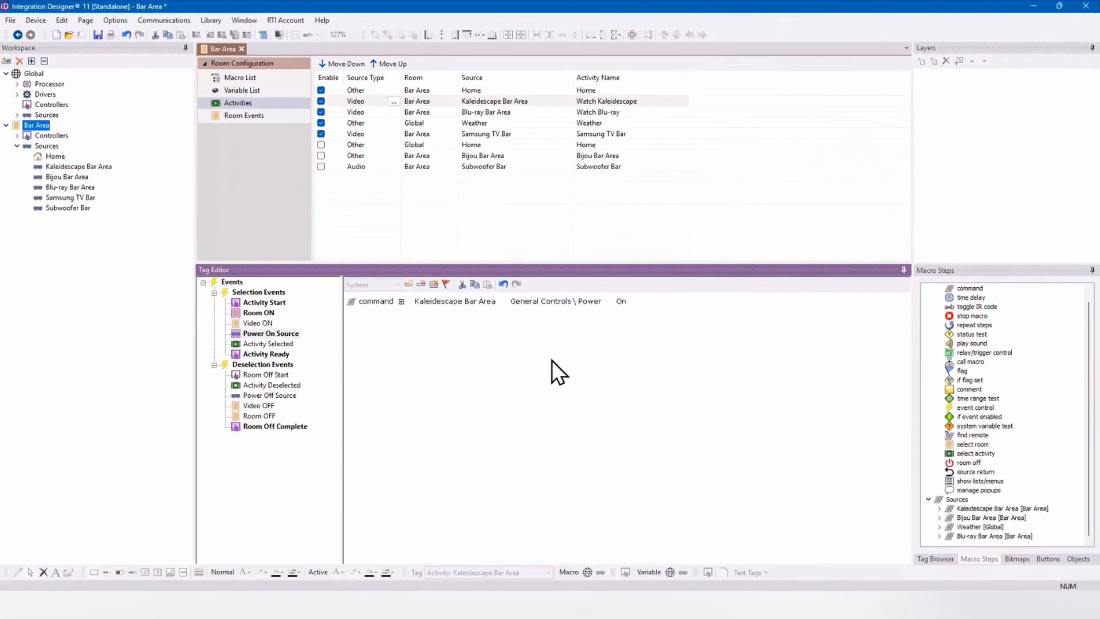
Step: Add a command to the Activity Selected macro that sets the Bijou Bar Area input to eARC through Input Commands \ Set Input
click(260, 345)
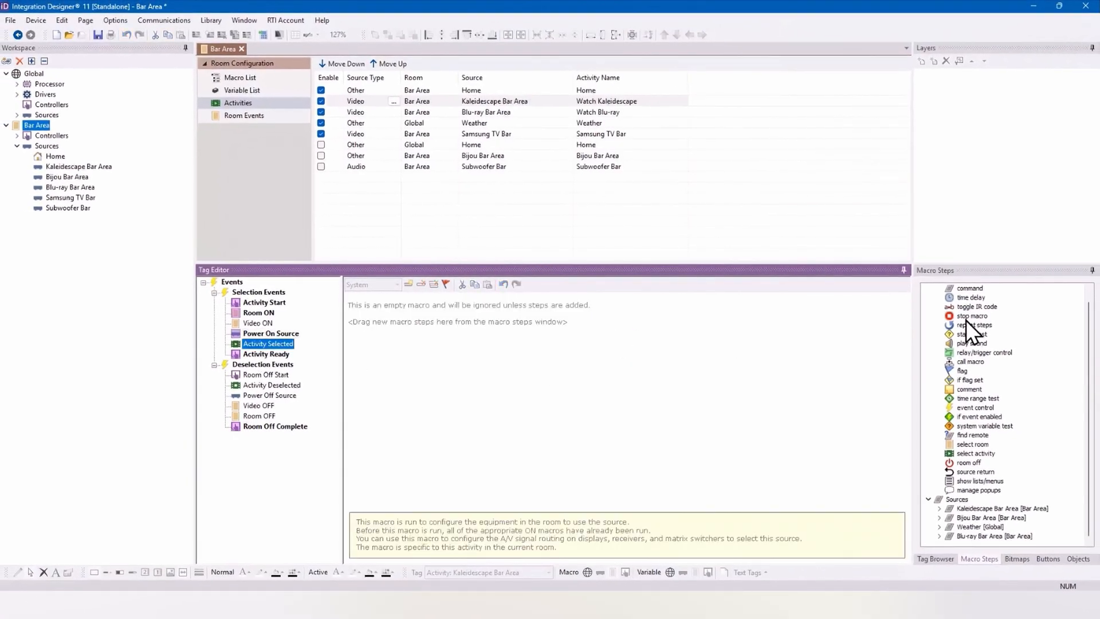
double_click(967, 298)
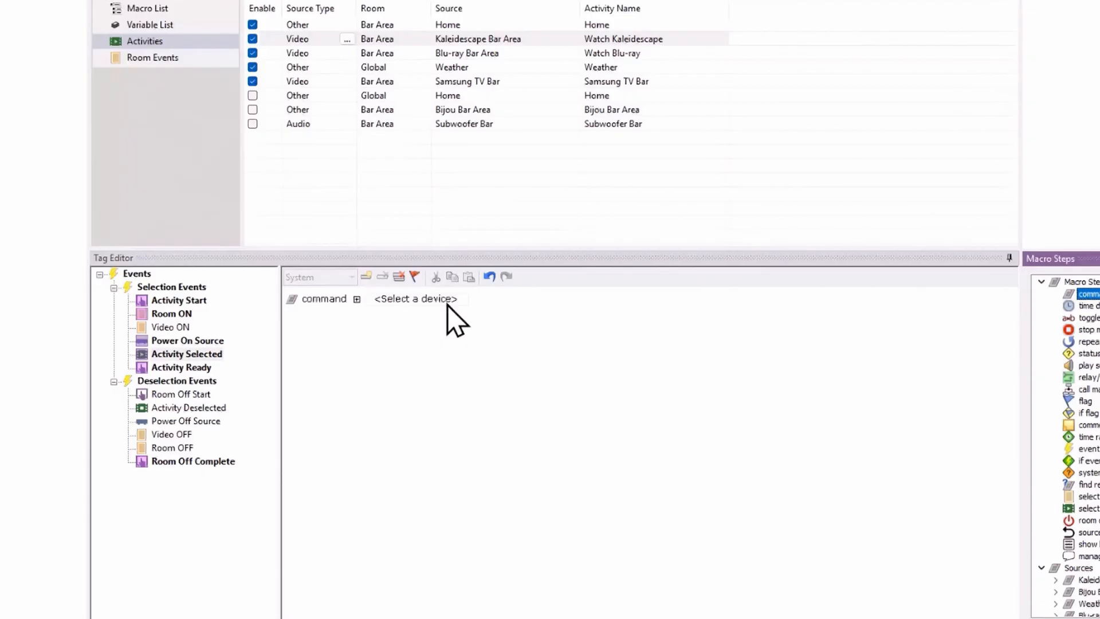
click(447, 305)
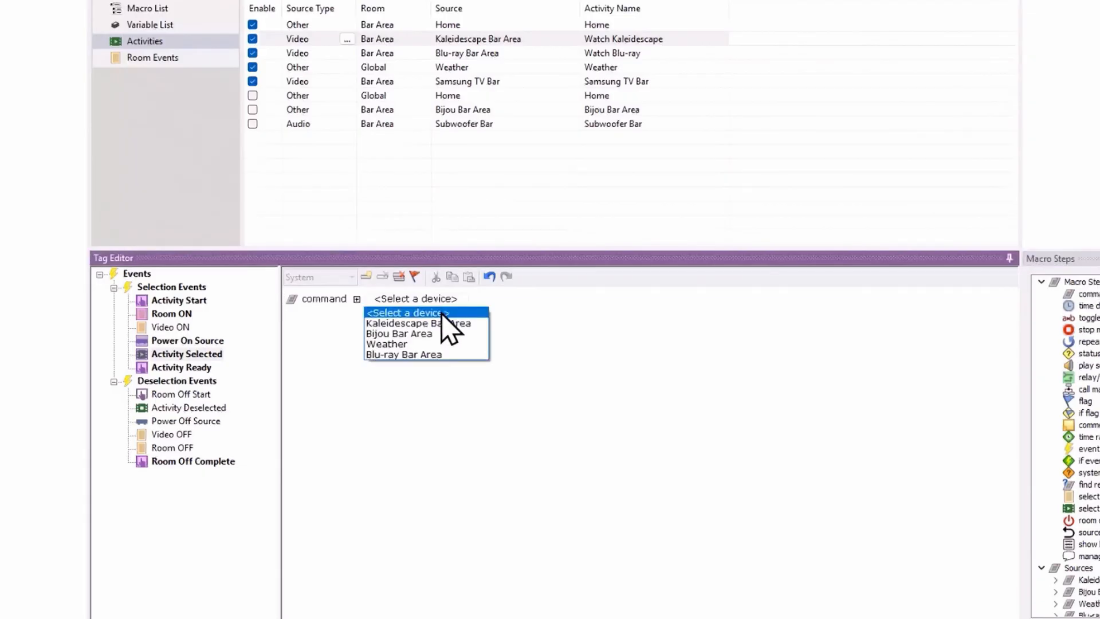
click(441, 334)
click(509, 302)
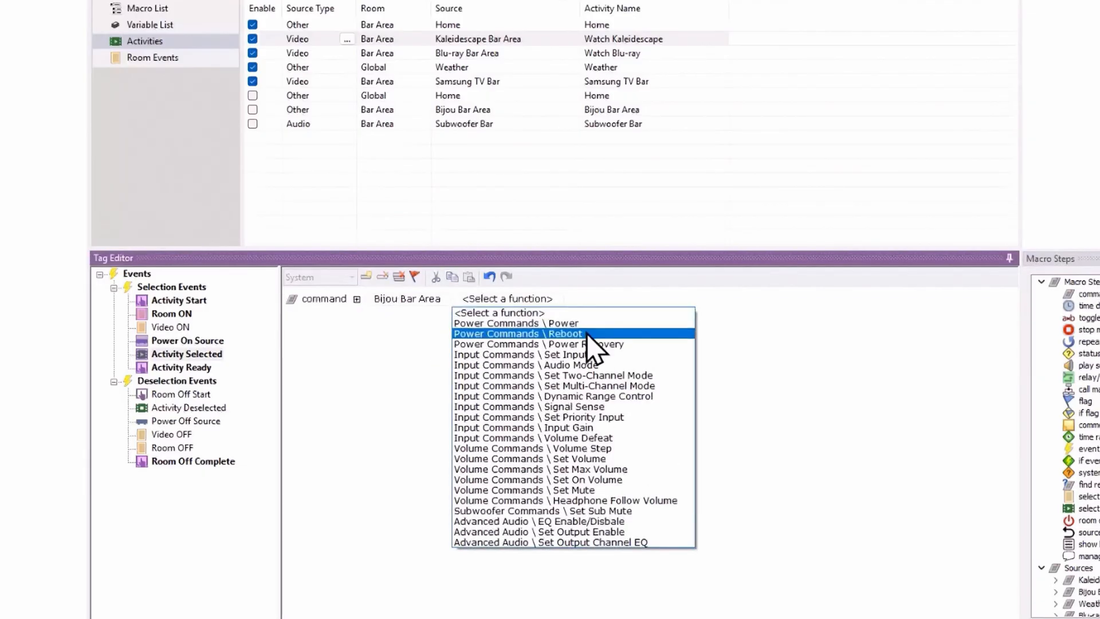
click(585, 354)
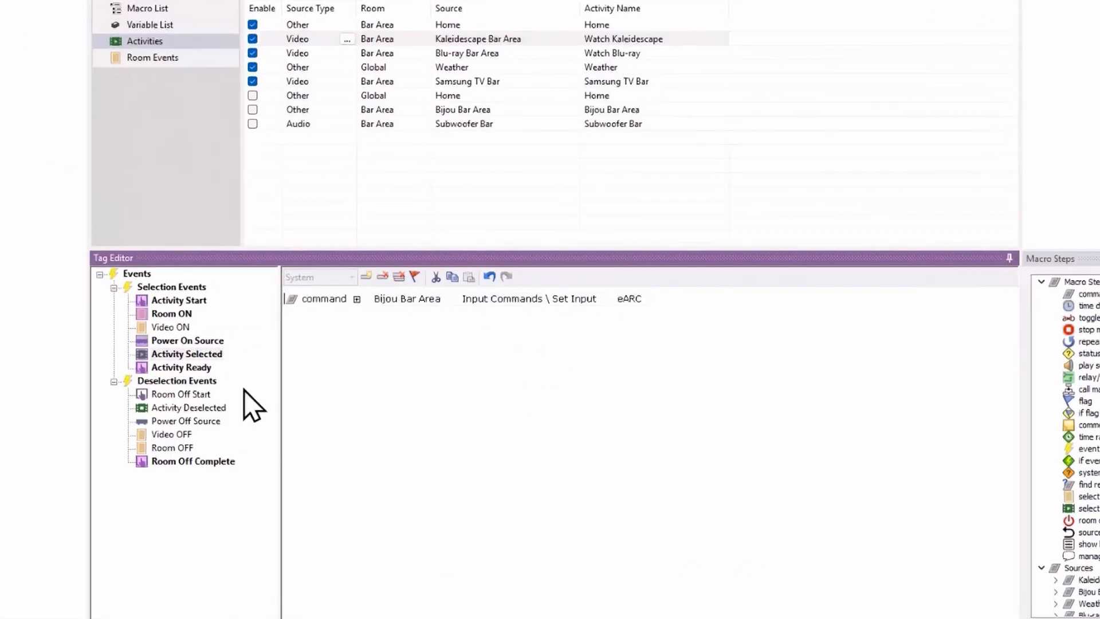
Step: Add a command to the Power Off Source macro for Kaleidescape Bar Area using the General Controls \ Power function
click(291, 354)
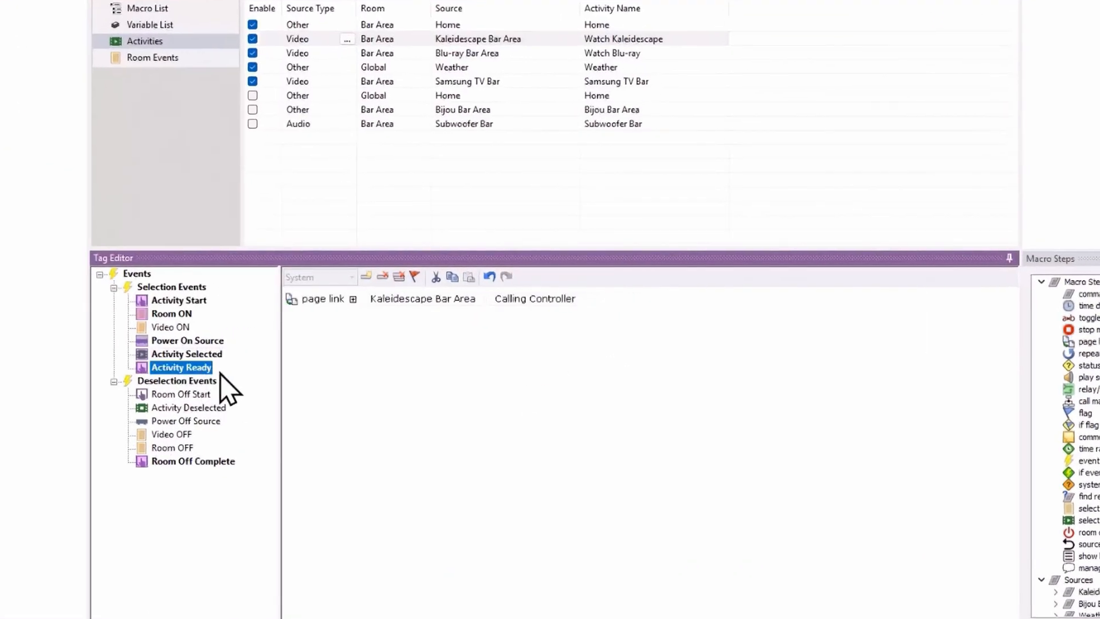
middle_click(341, 376)
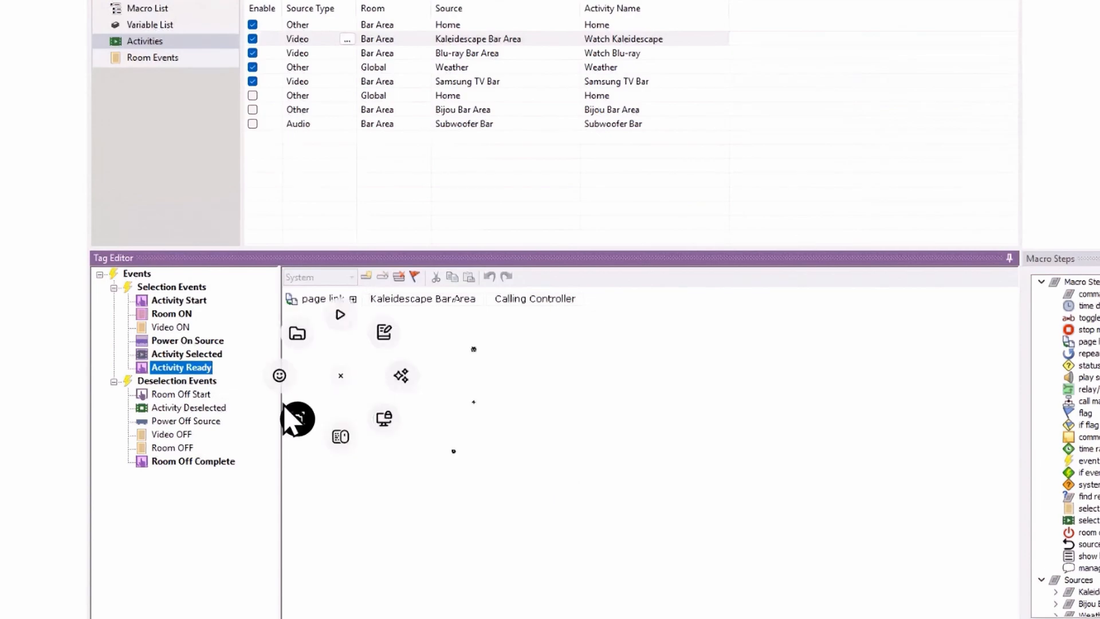
click(198, 395)
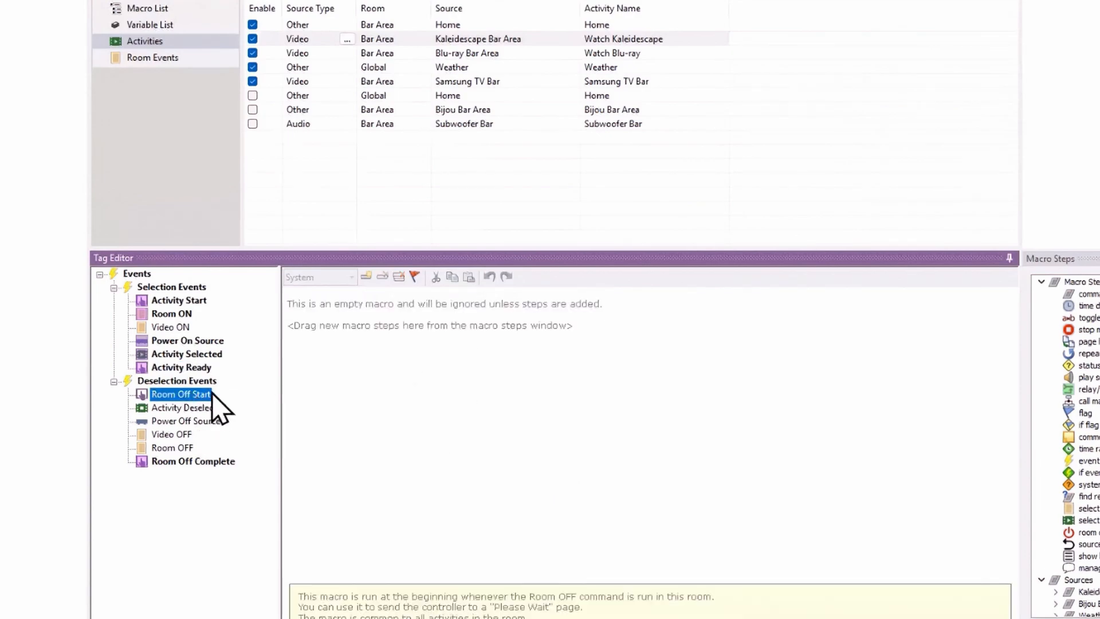
click(202, 409)
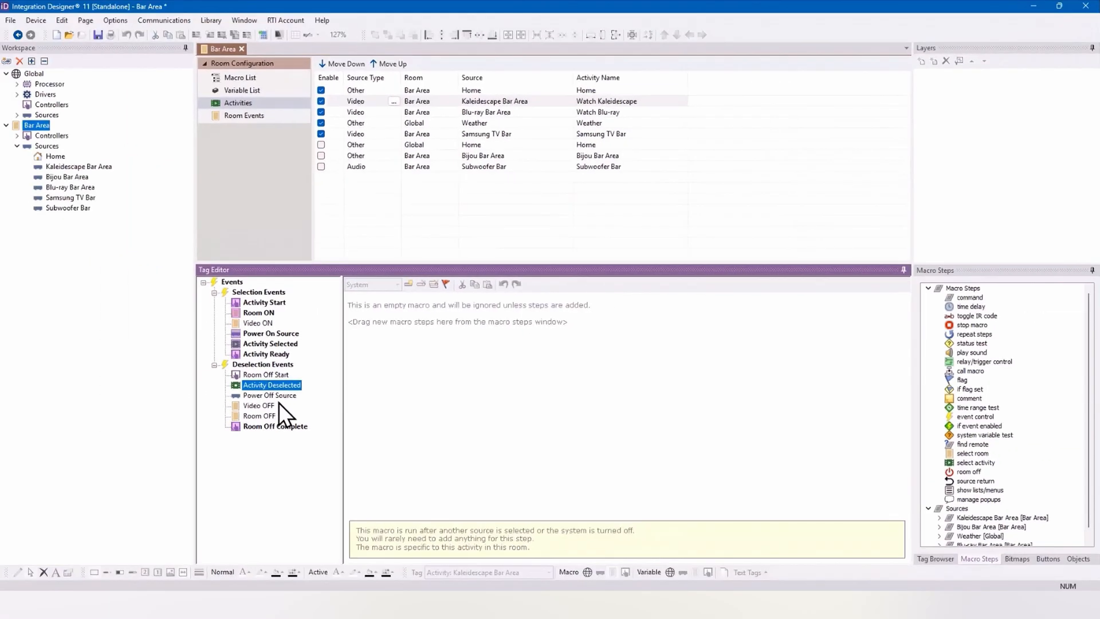
click(247, 406)
drag(970, 298, 535, 307)
click(447, 301)
click(469, 320)
click(565, 303)
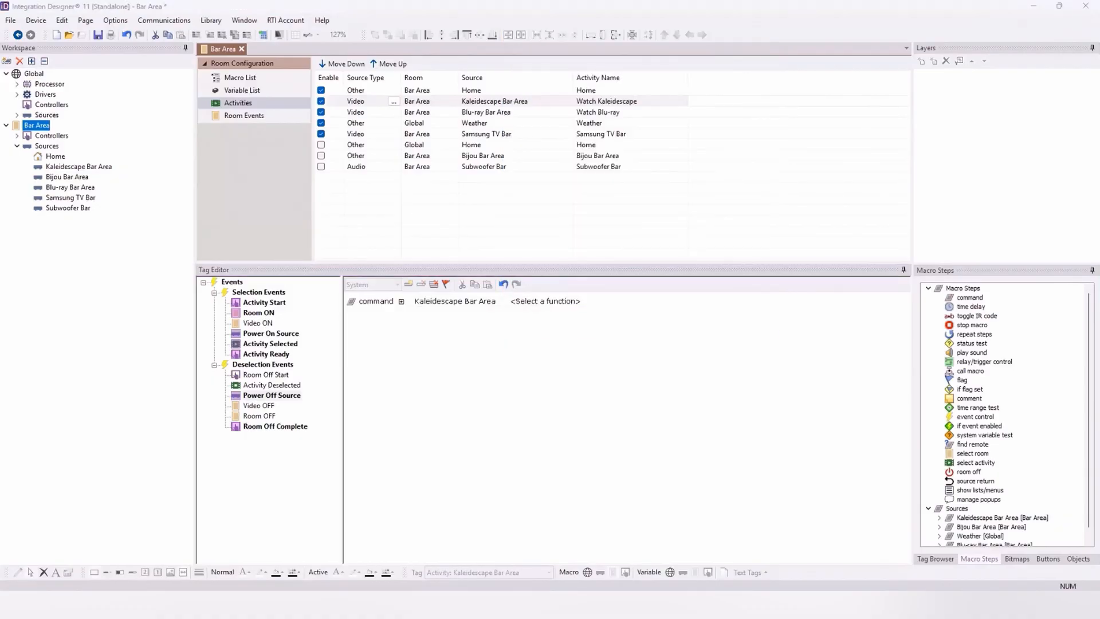
click(551, 303)
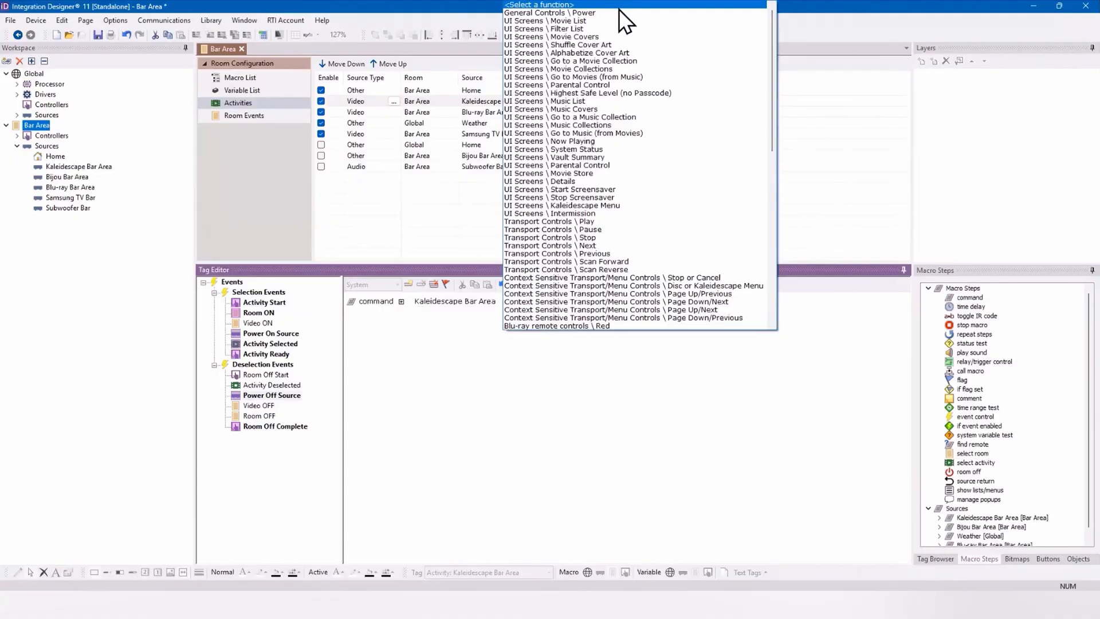
click(618, 13)
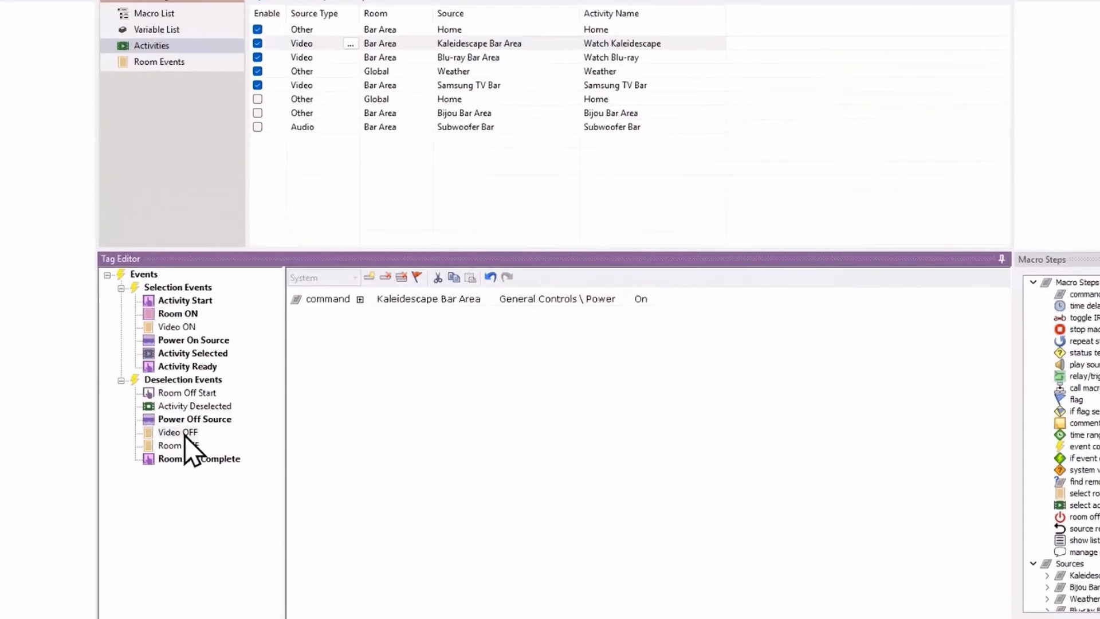
Step: Copy the Bijou Bar Area power command from the Room ON macro into the Room OFF macro
click(257, 406)
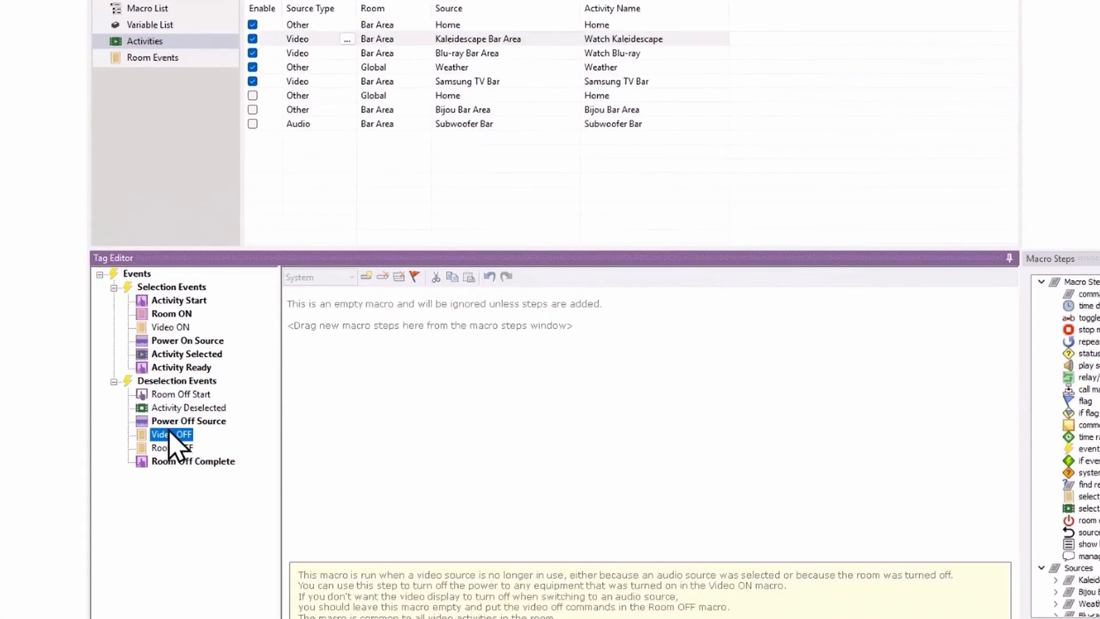
click(173, 449)
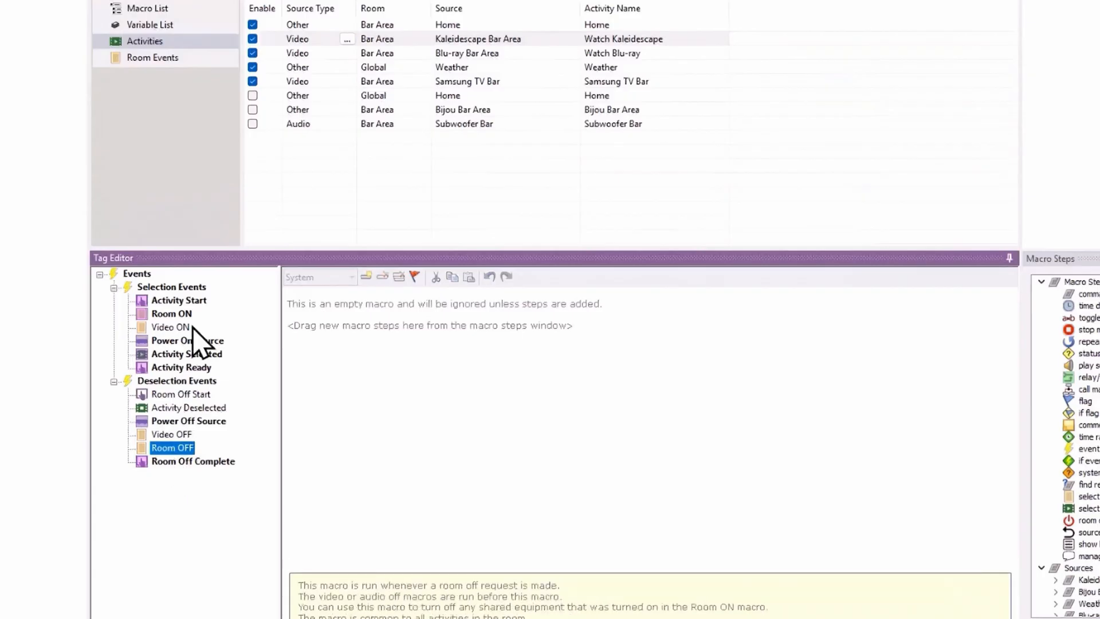
click(160, 315)
click(295, 304)
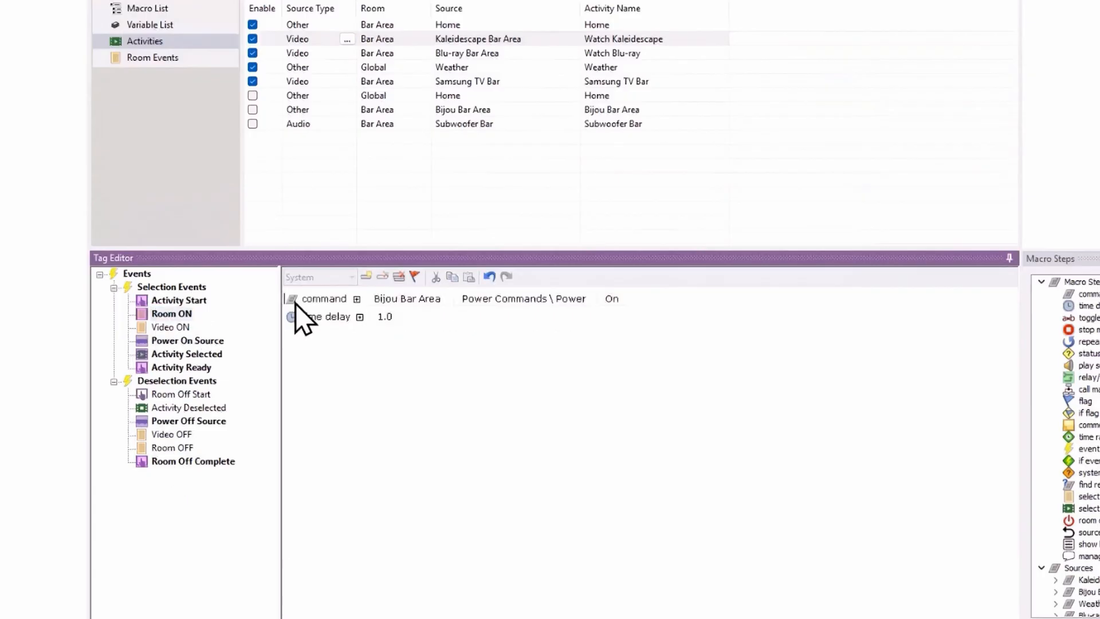
click(452, 277)
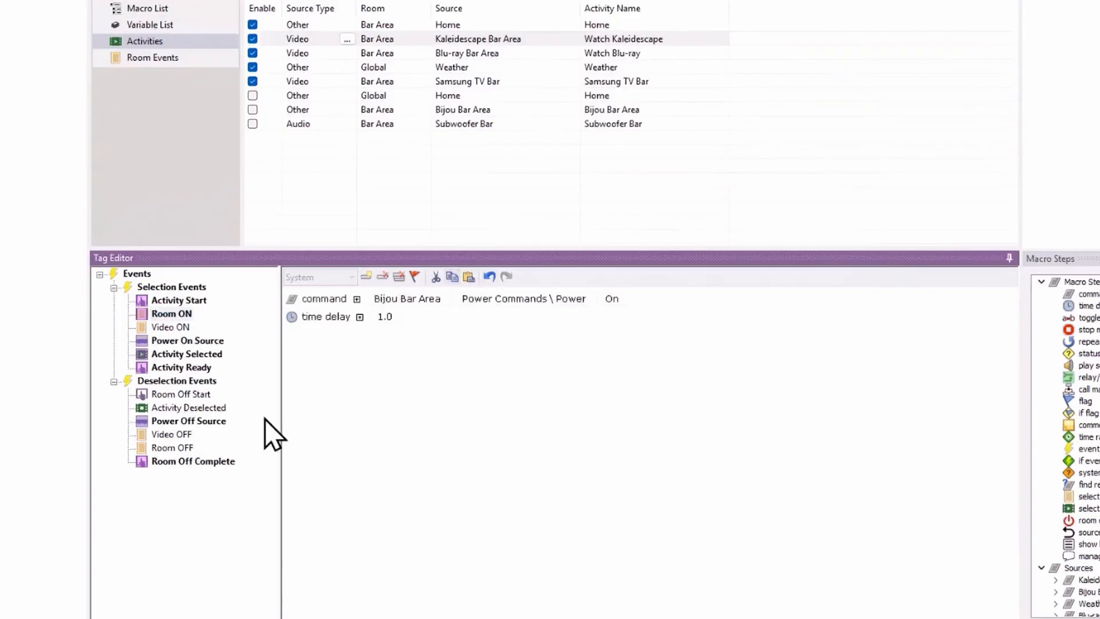
click(173, 449)
click(469, 277)
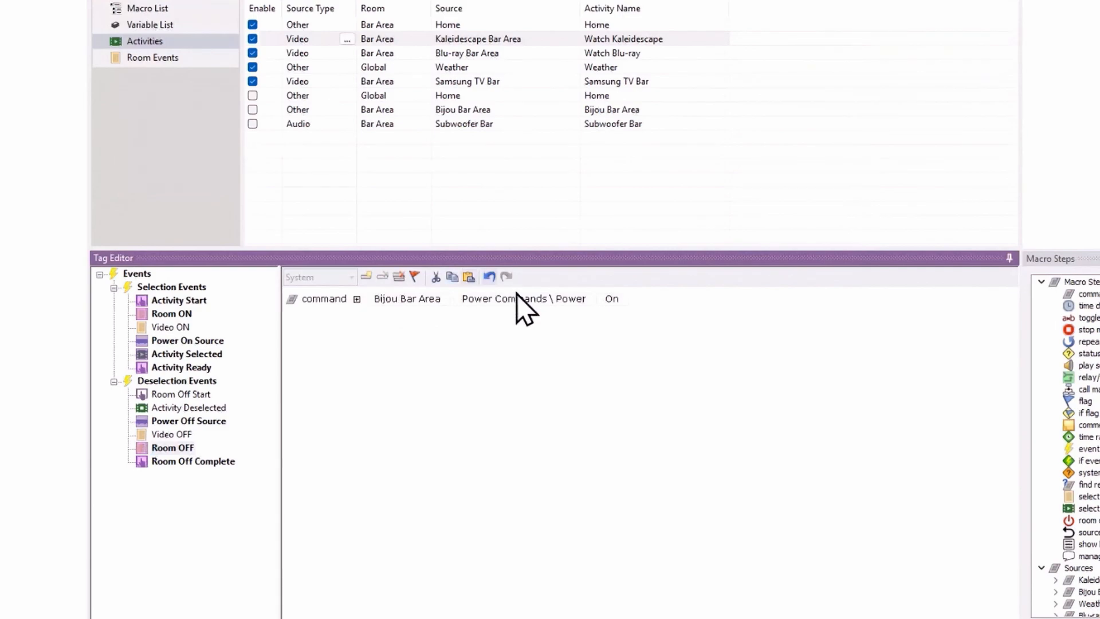
Step: Set the Bijou Bar Area power command in the Room OFF macro to Off and add a 1.0 time delay after it
click(620, 303)
click(630, 324)
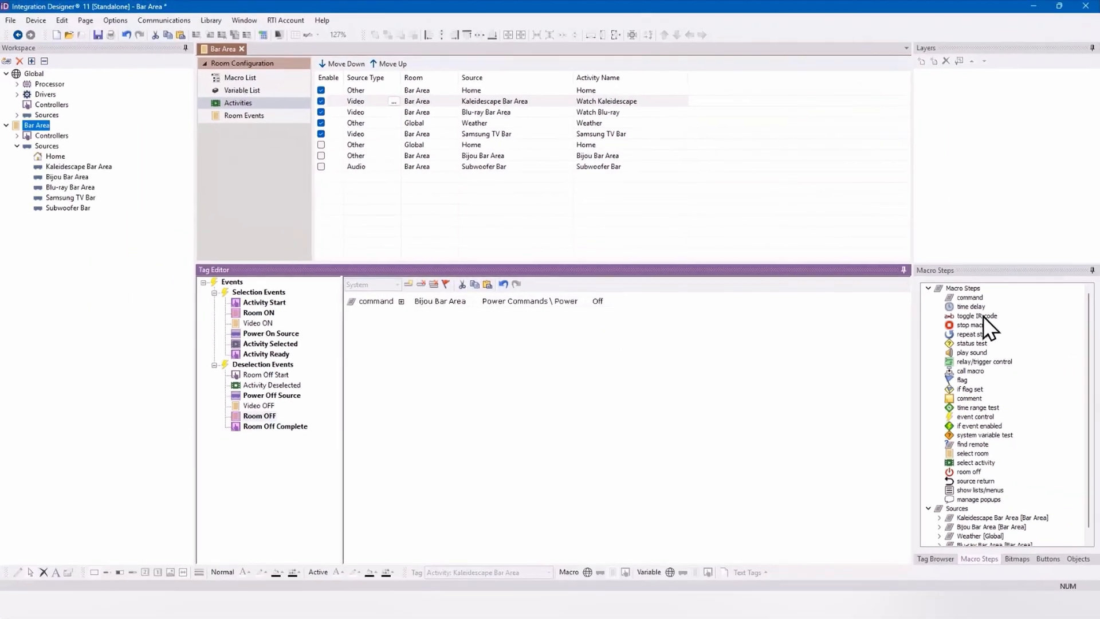
double_click(978, 307)
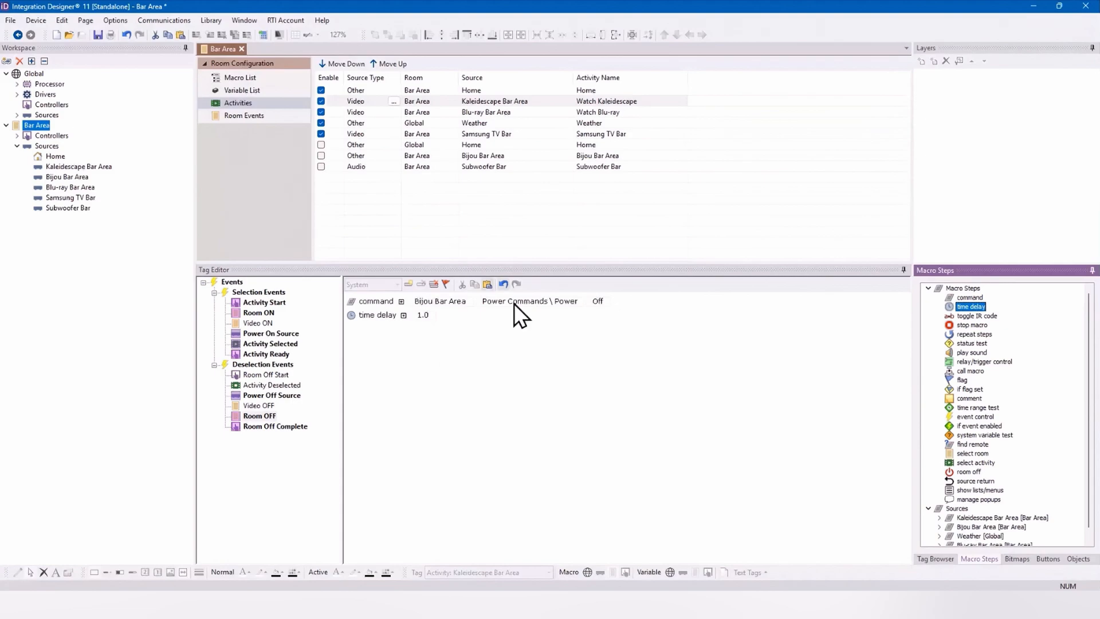
Step: Edit the source viewport on the Bar Area Home page and clear the Room (Bar Area) macro of the Watch Kaleidescape button
click(53, 157)
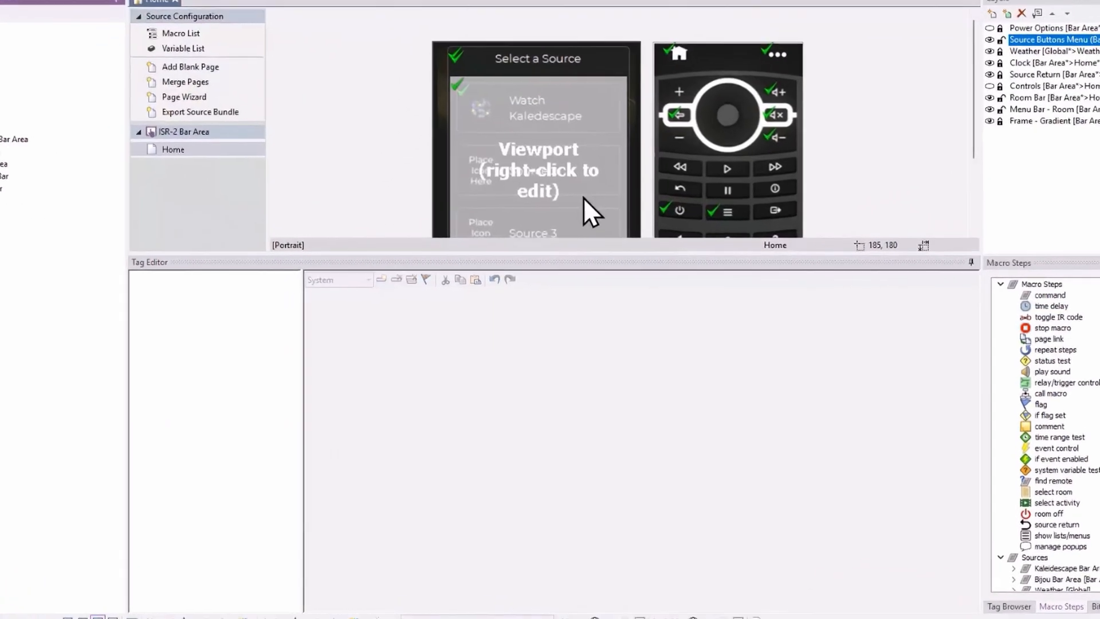
right_click(577, 172)
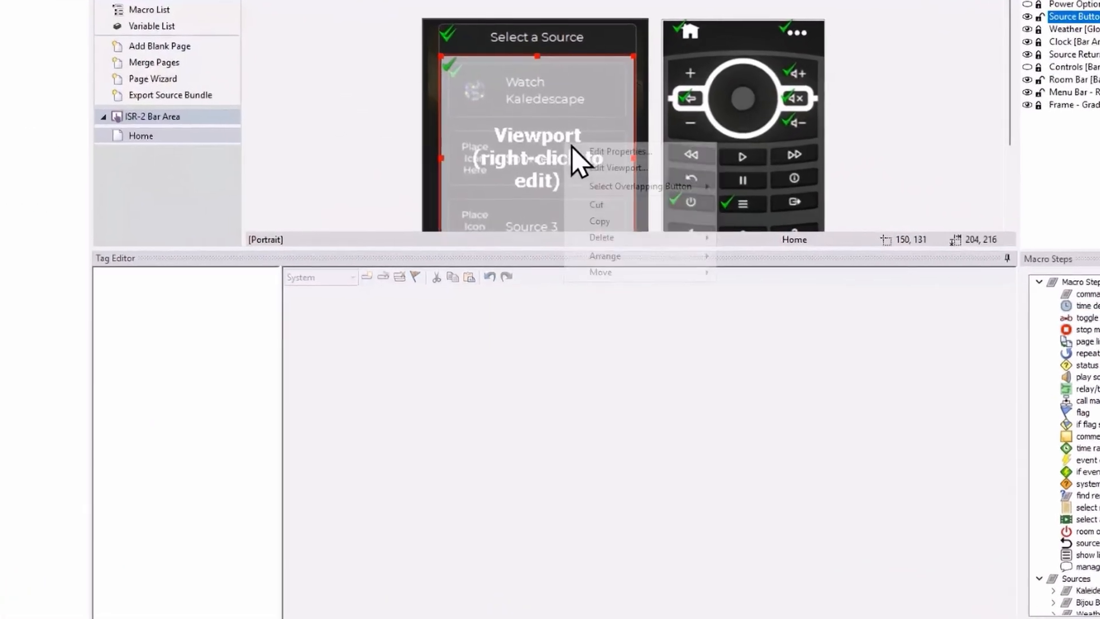
click(614, 183)
click(574, 114)
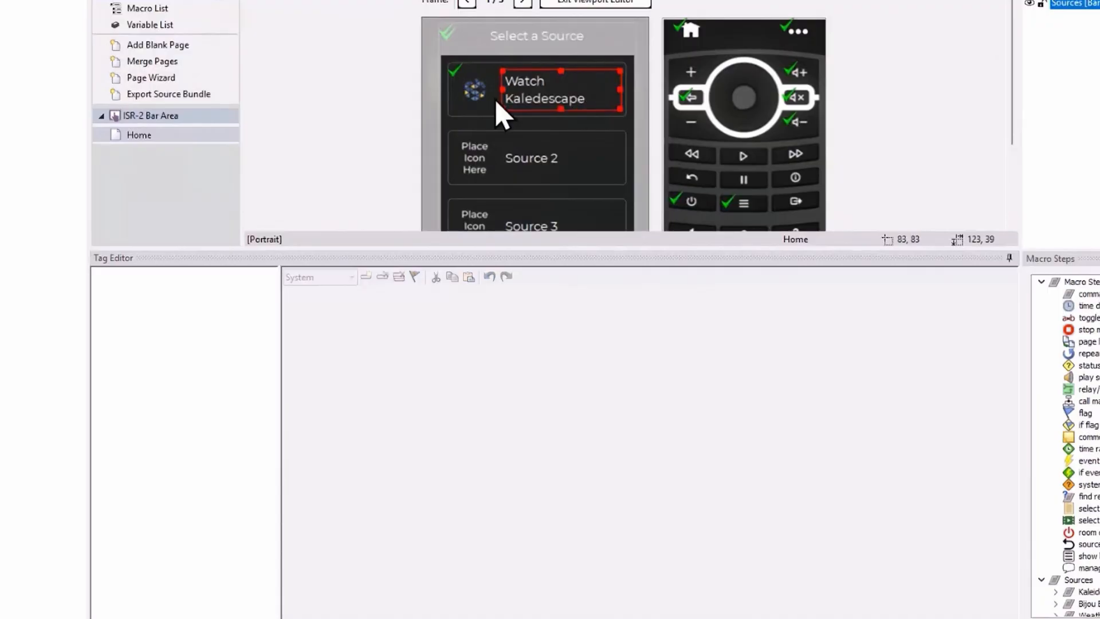
click(483, 112)
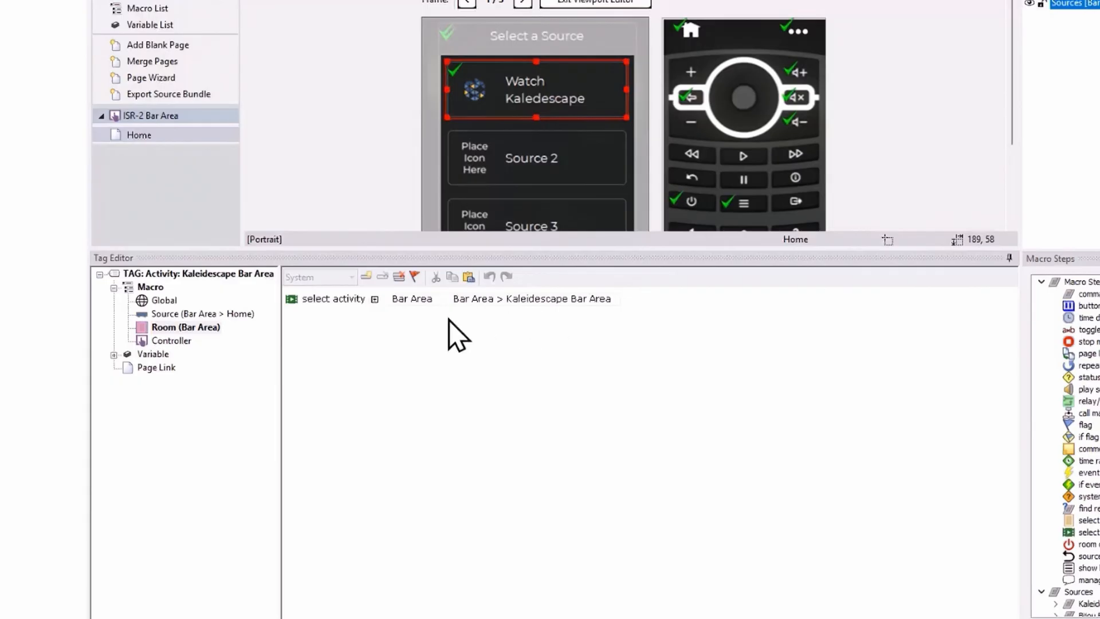
click(399, 275)
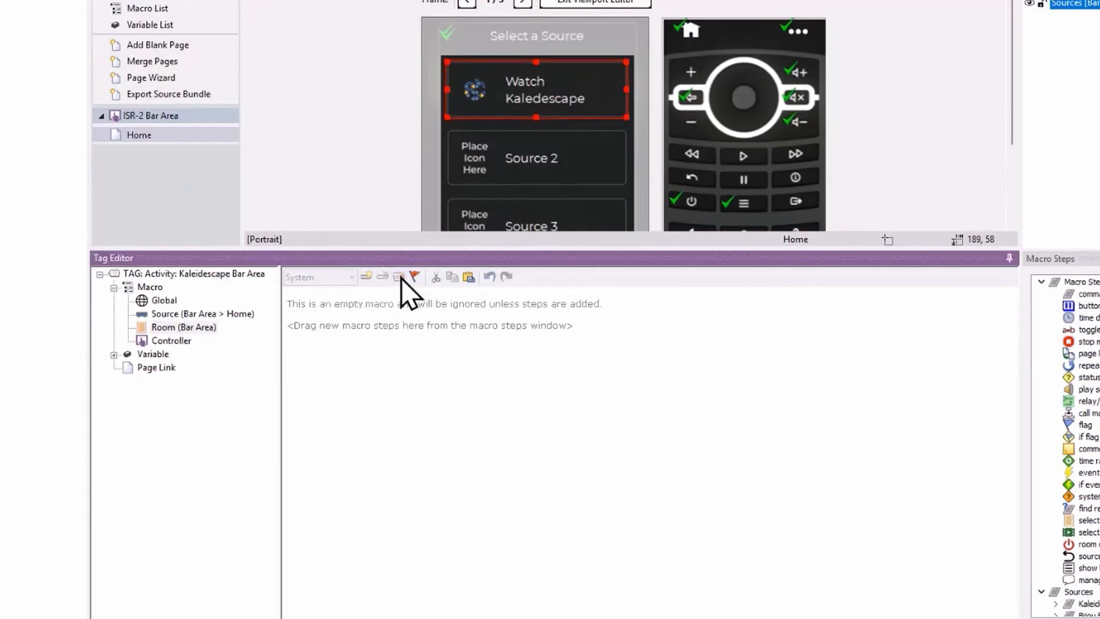
Step: Switch the Controller macro of the Kaleidescape Bar Area activity tag from System to Standalone
click(172, 340)
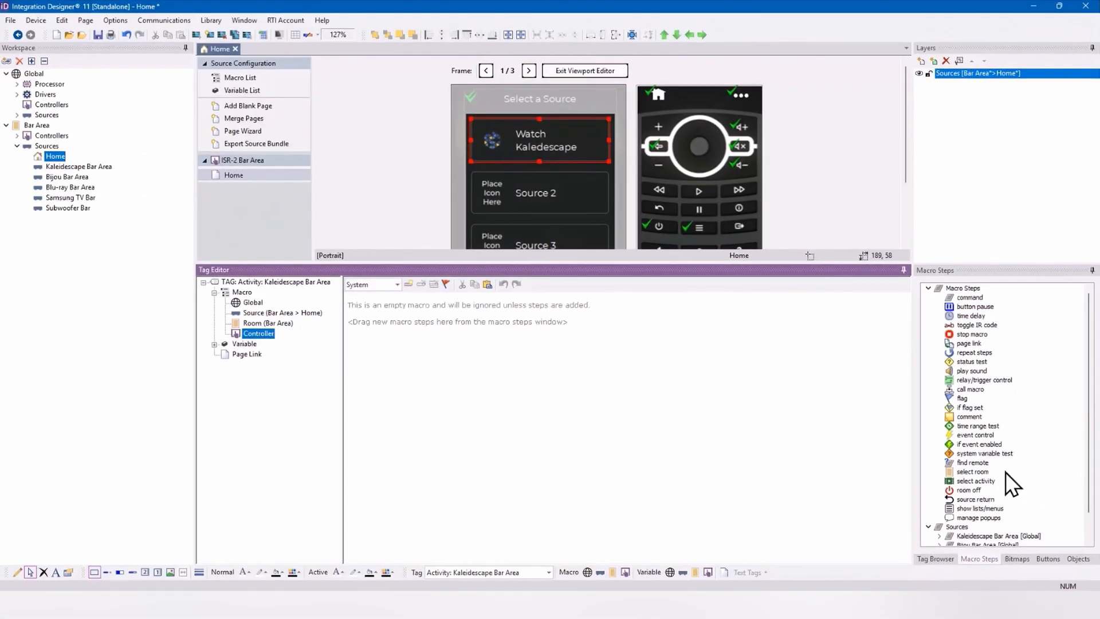
scroll(1020, 486, down, 1)
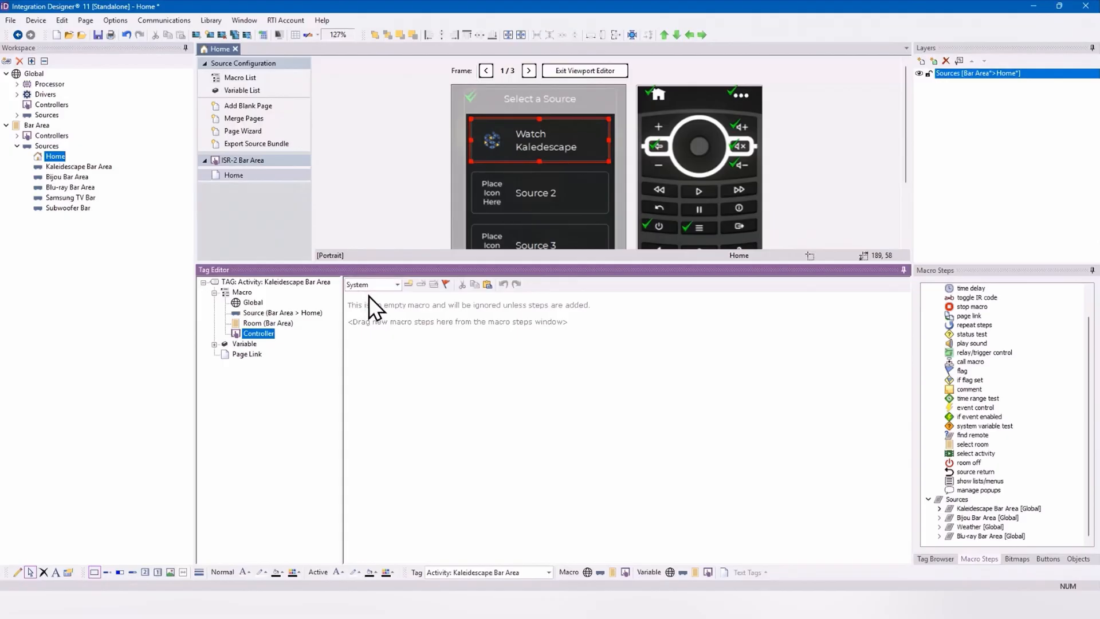
click(397, 284)
click(400, 290)
click(396, 284)
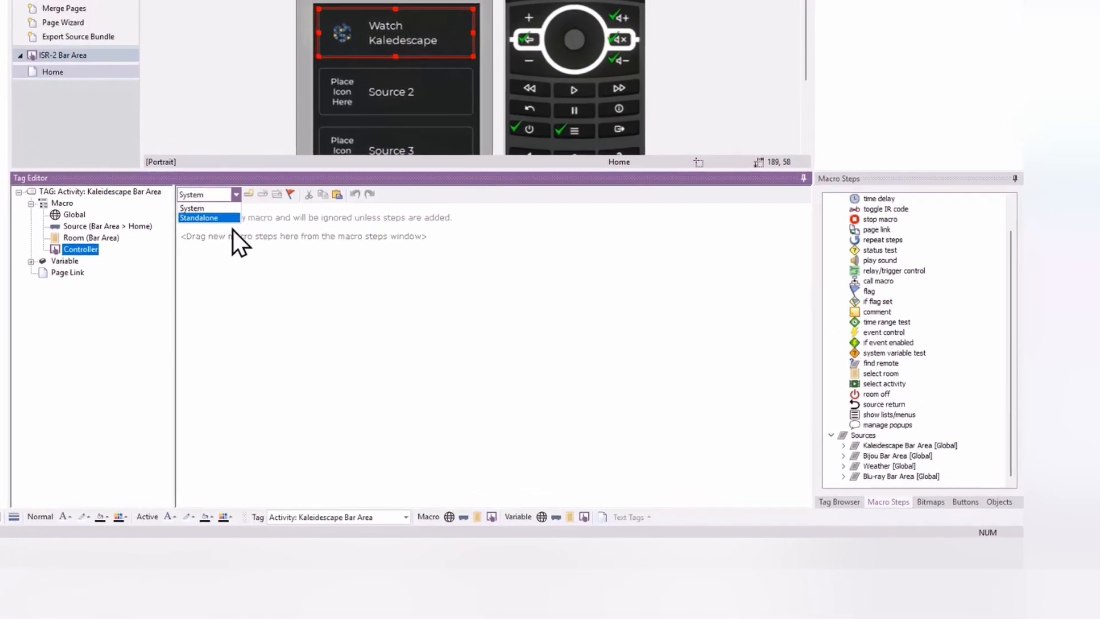
click(154, 197)
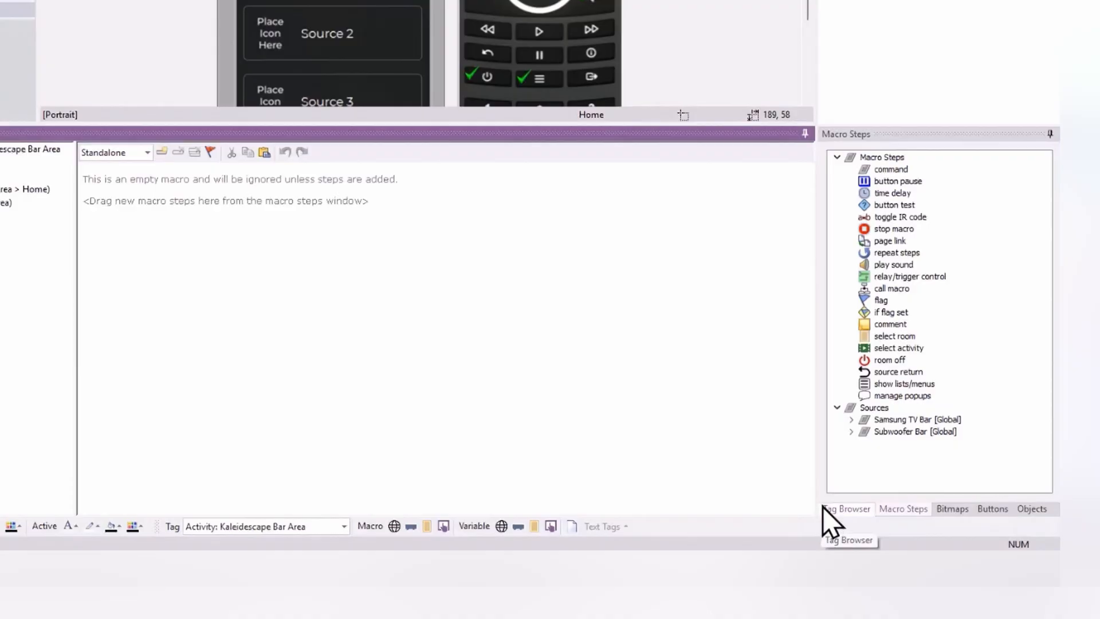
Step: Add the Samsung TV Bar POWER ON command to the Kaleidescape activity tag's standalone Controller macro
click(852, 420)
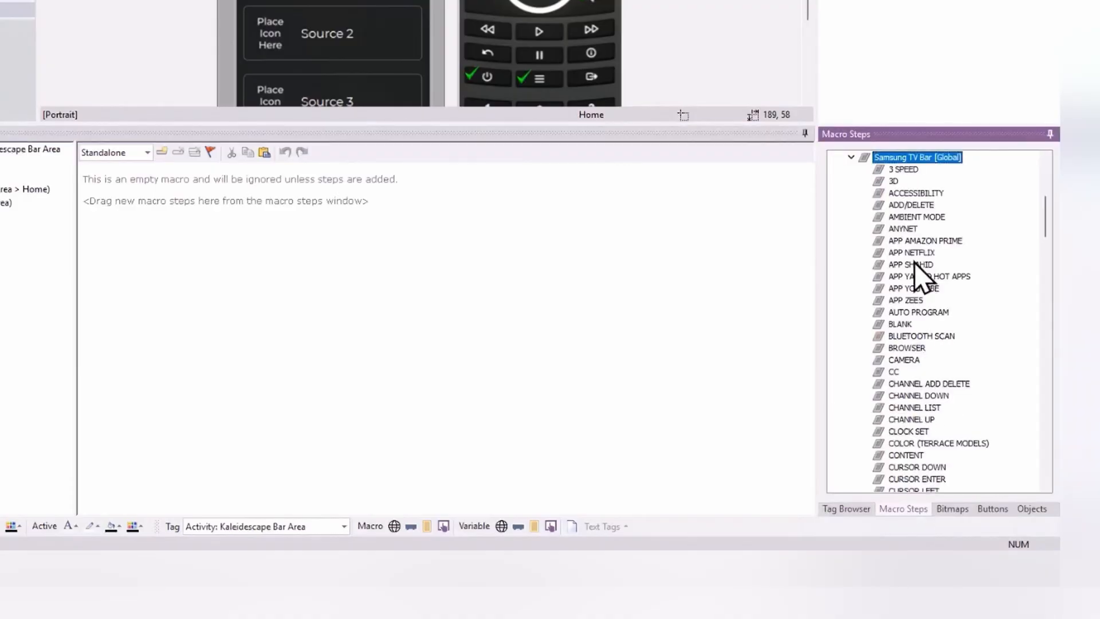
scroll(913, 281, down, 3)
scroll(909, 279, down, 18)
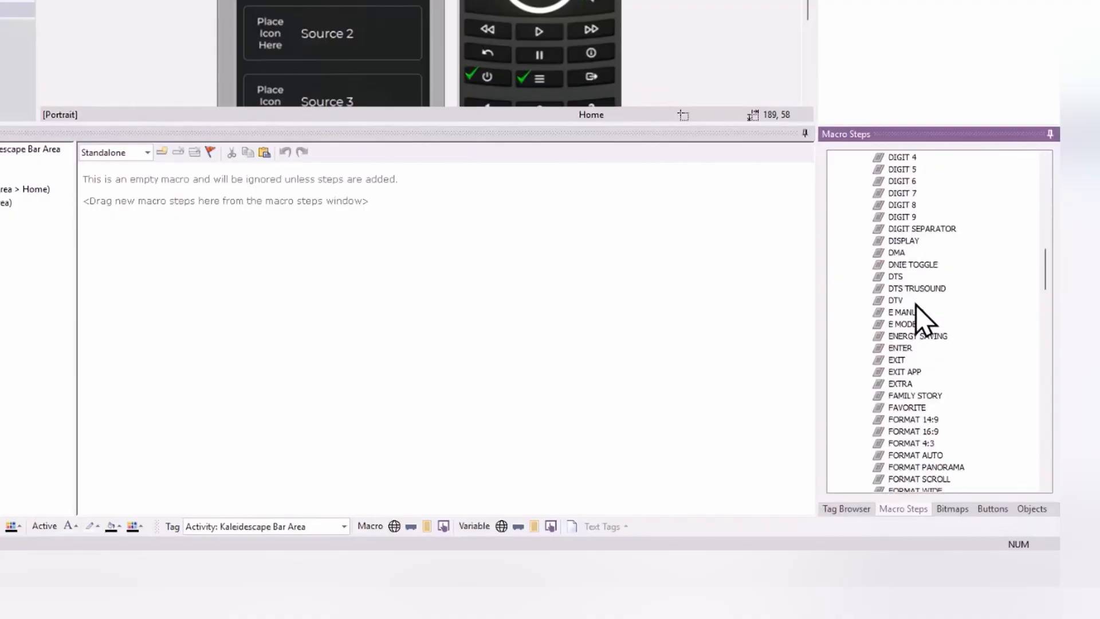
scroll(916, 308, down, 20)
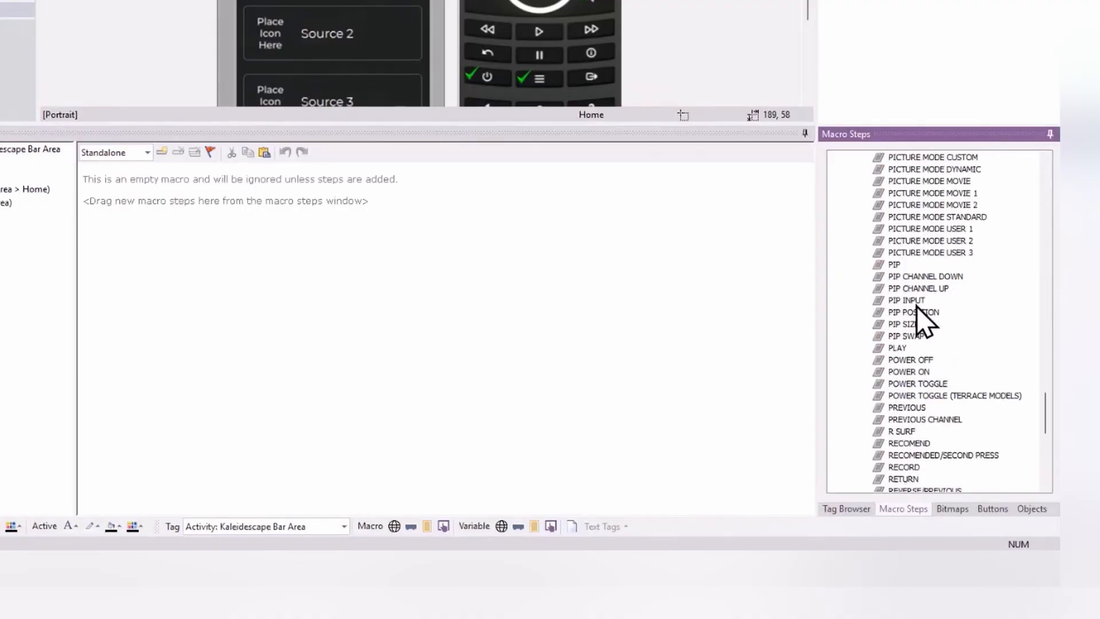
double_click(909, 371)
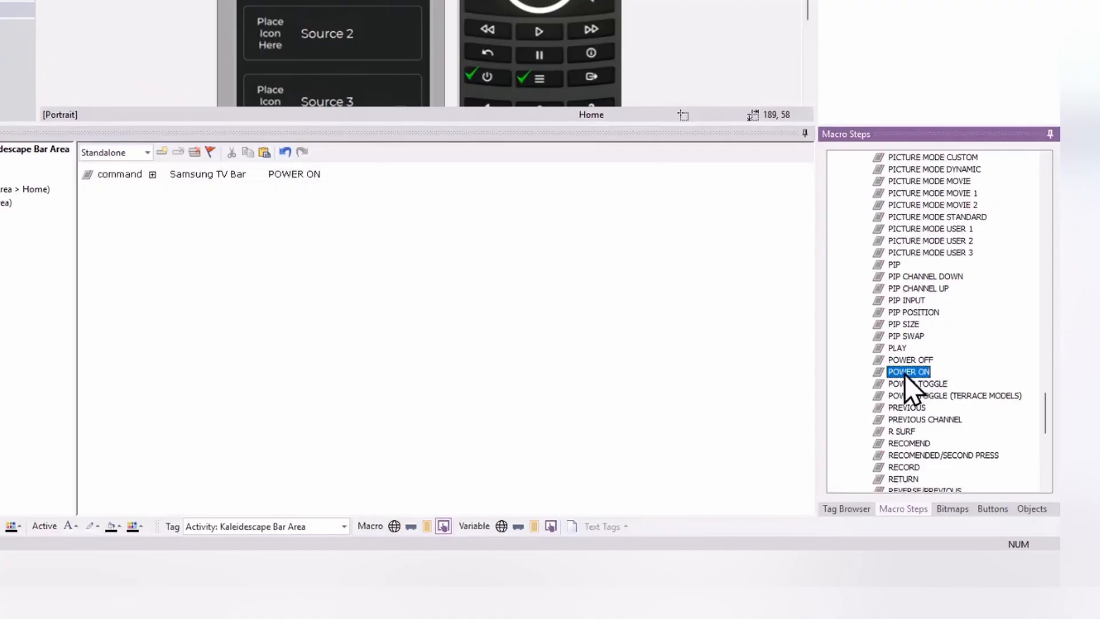
Step: Add the Subwoofer Bar POWER ON command after the Samsung TV Bar command in the standalone Controller macro
scroll(912, 372, up, 6)
scroll(915, 370, up, 20)
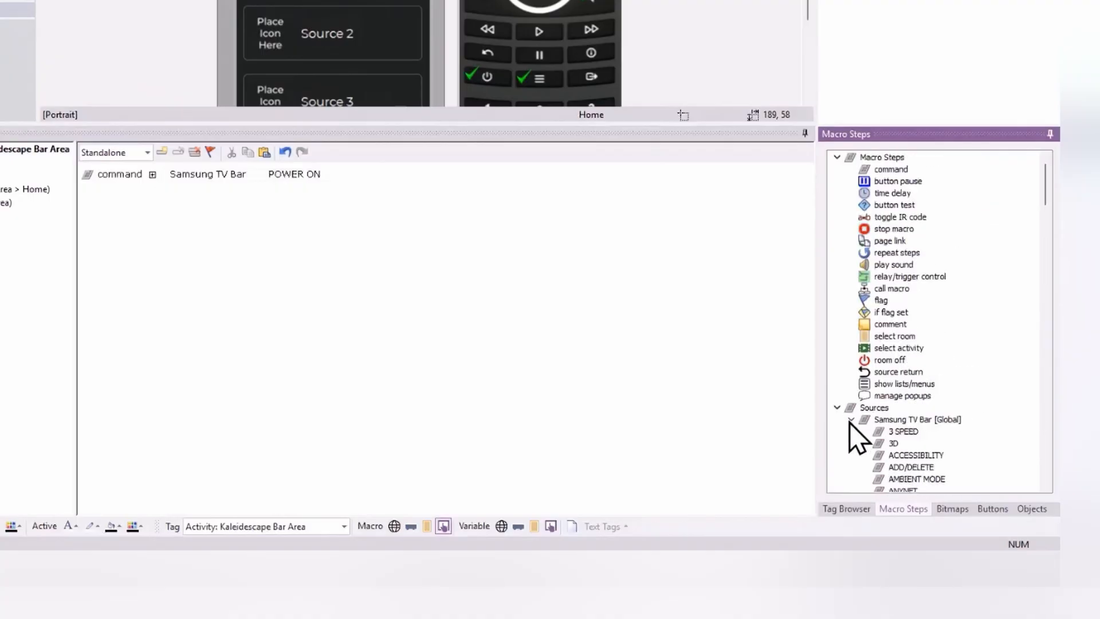
click(852, 420)
click(852, 432)
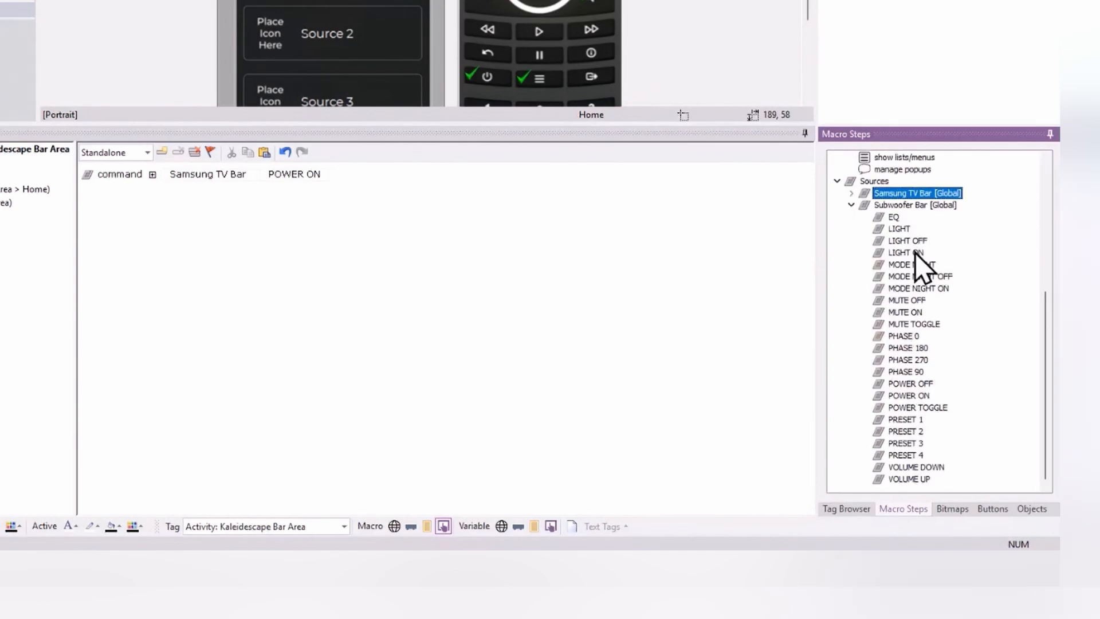
double_click(910, 396)
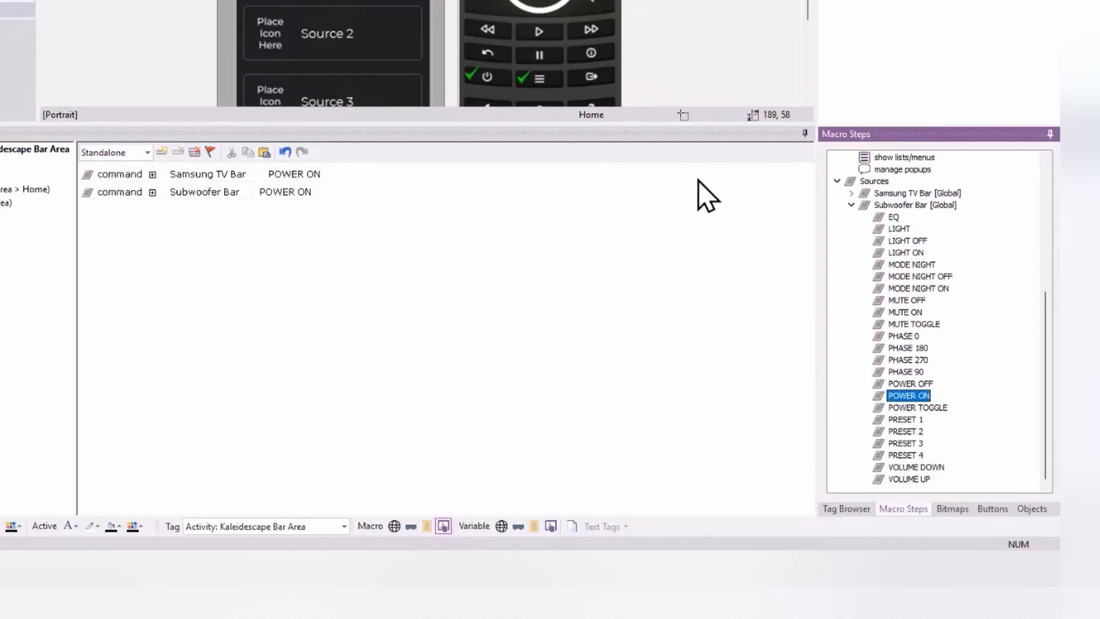
Step: Add a select activity step for Bar Area > Kaleidescape Bar Area and keep it after the two POWER ON commands
scroll(911, 294, up, 4)
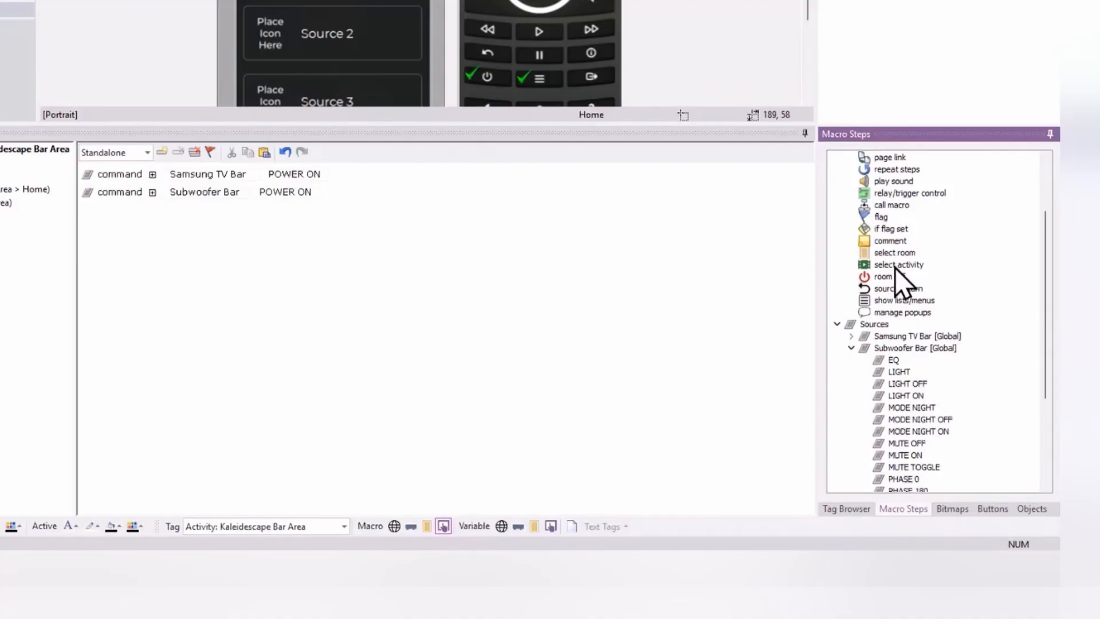
double_click(896, 268)
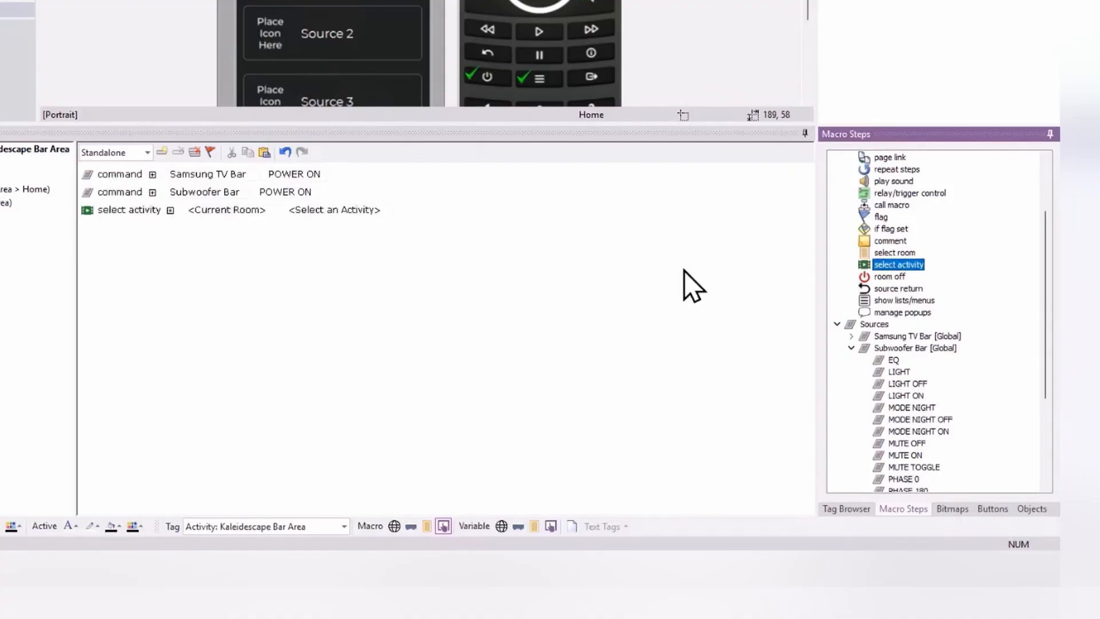
click(227, 211)
click(226, 232)
click(324, 213)
click(381, 240)
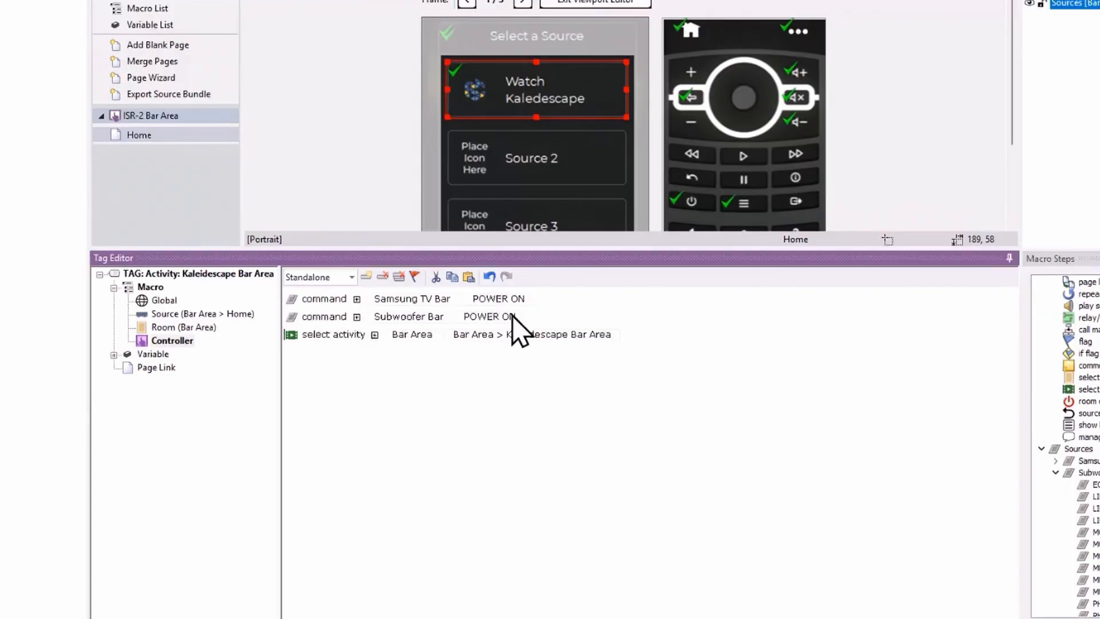
drag(352, 334, 340, 293)
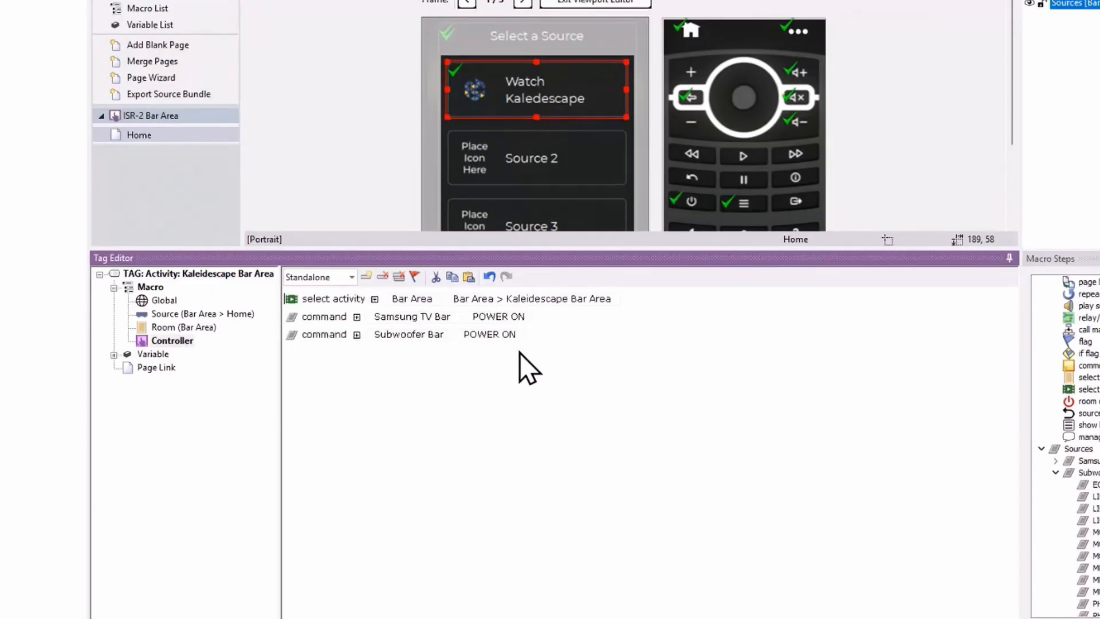
drag(337, 299, 343, 356)
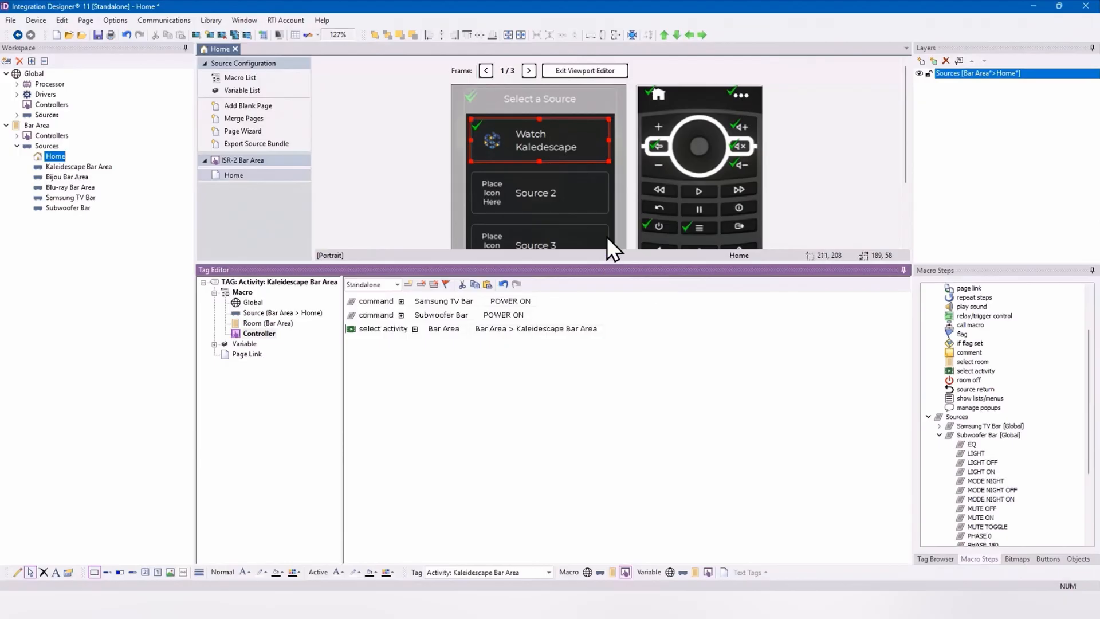
Step: Leave the viewport editor, show the Power Options layer, and clear the global room off macro of the Room Name button
click(641, 202)
click(596, 73)
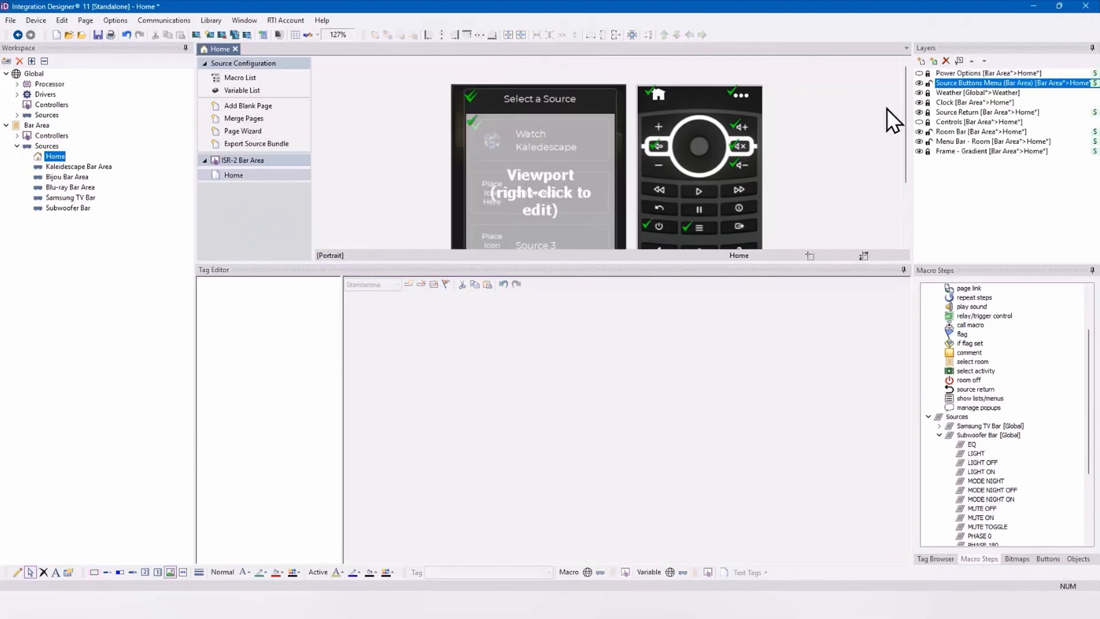
click(919, 74)
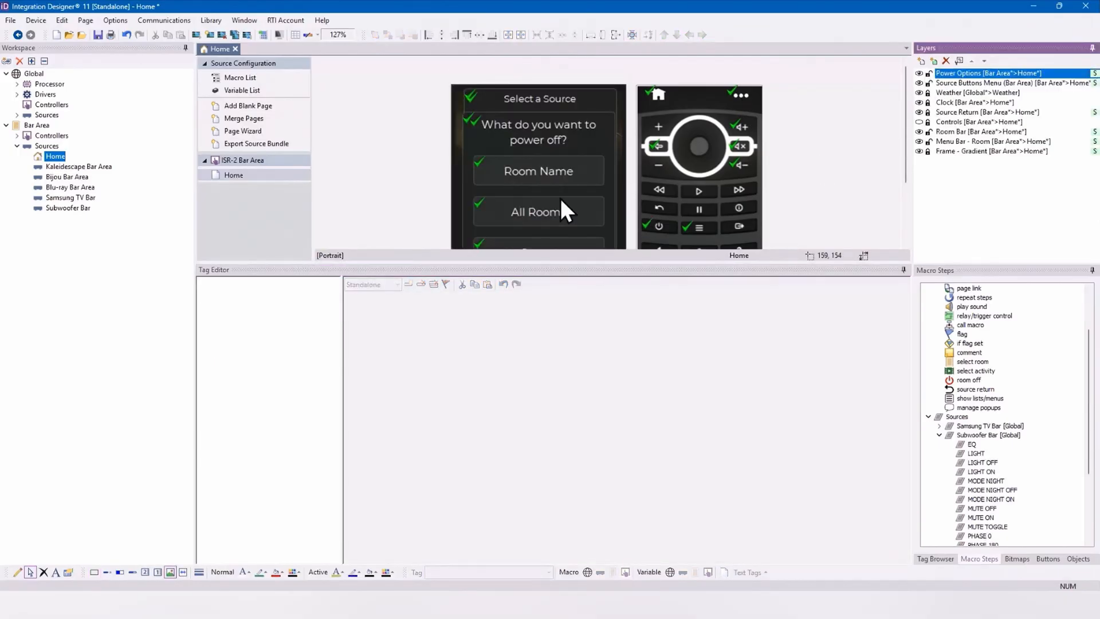
click(565, 174)
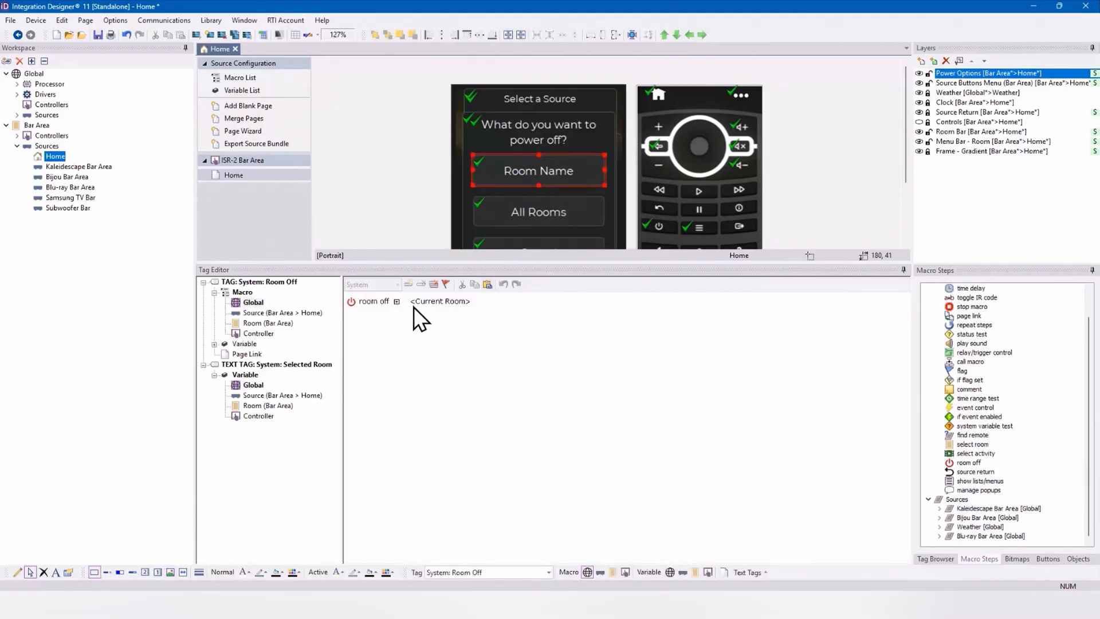
click(347, 304)
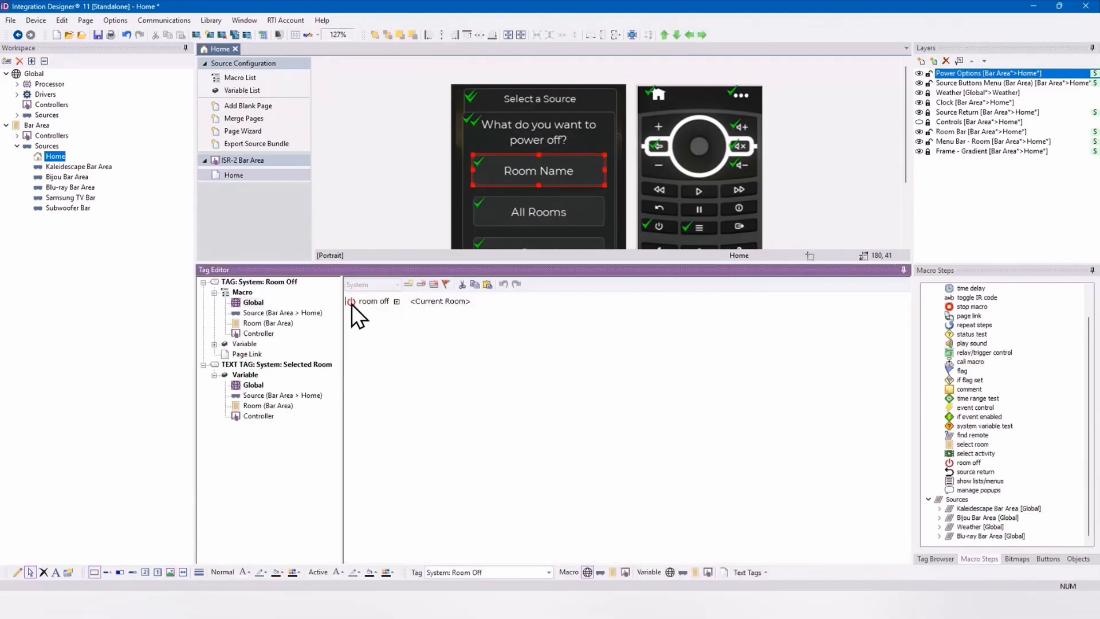
click(462, 284)
click(434, 285)
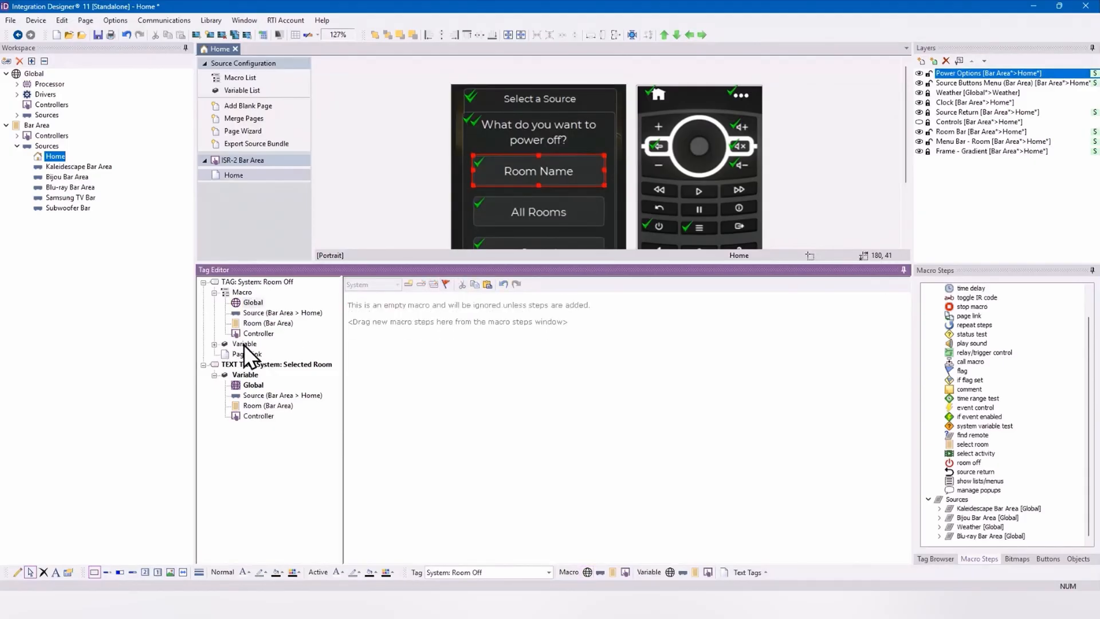
Step: Switch the Controller macro of the System: Room Off tag to Standalone
click(273, 334)
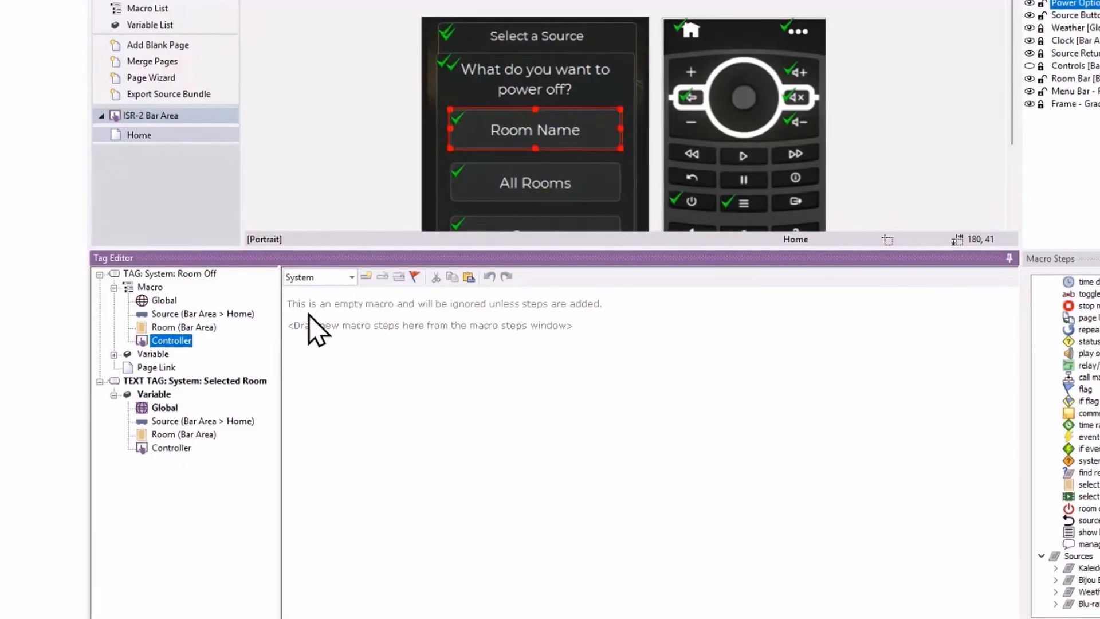
click(352, 278)
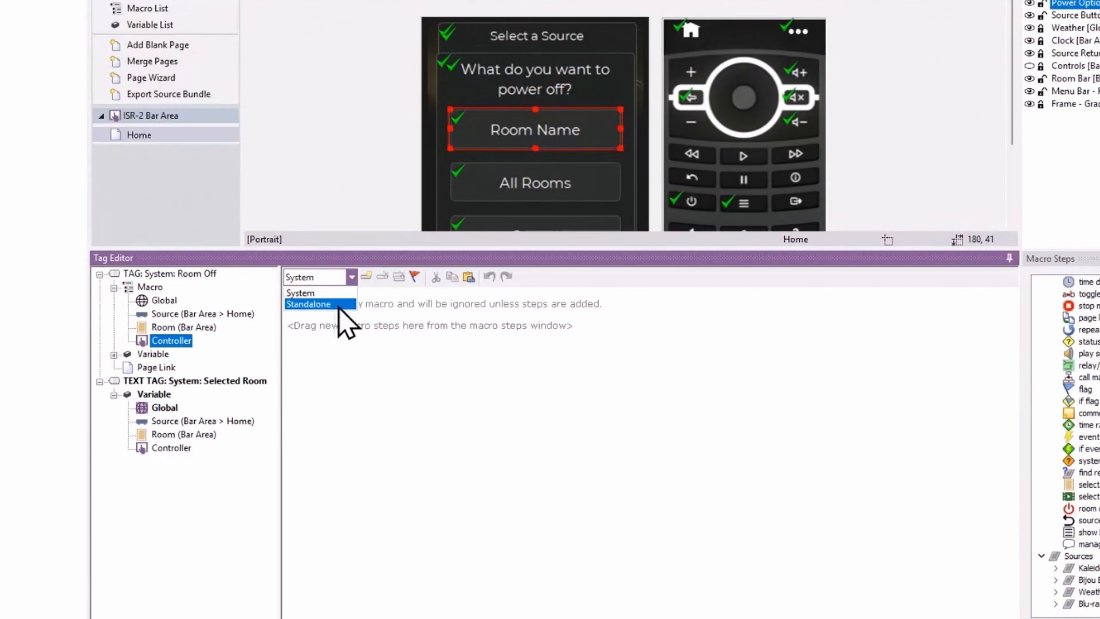
click(340, 304)
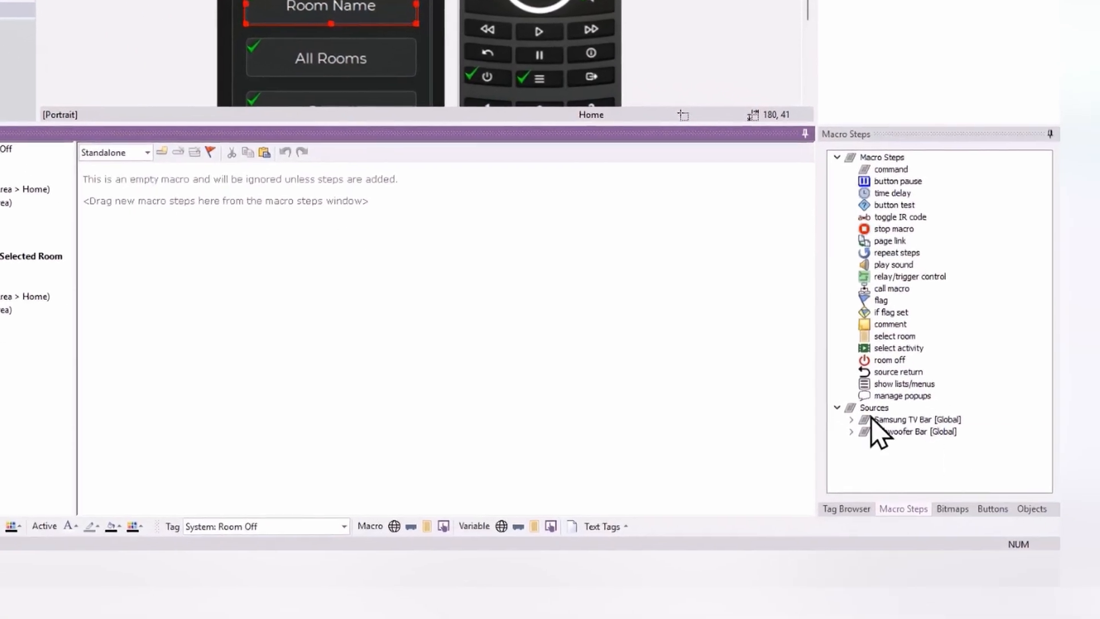
Step: Add a Samsung TV Bar command set to POWER OFF to the Room Off tag's standalone Controller macro
click(851, 419)
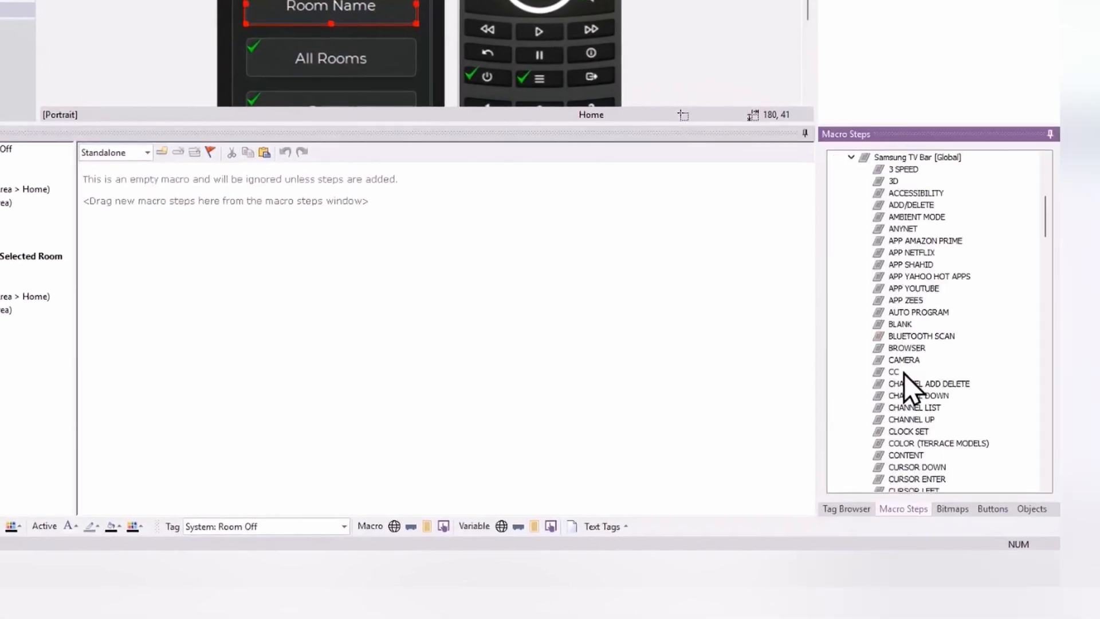
key(p)
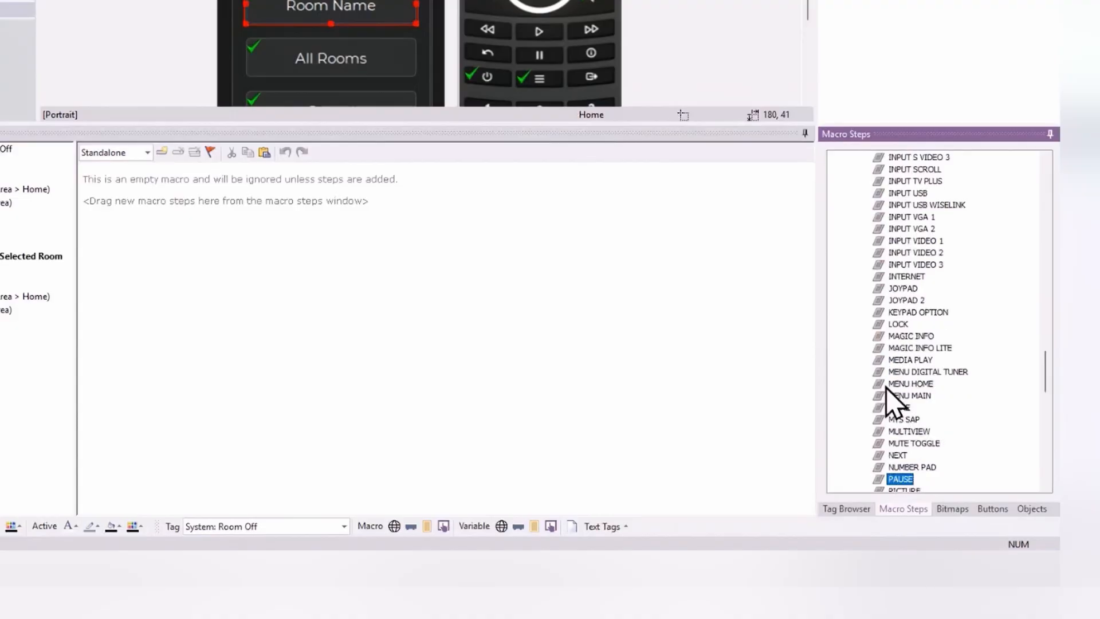
scroll(907, 403, down, 3)
scroll(924, 445, down, 6)
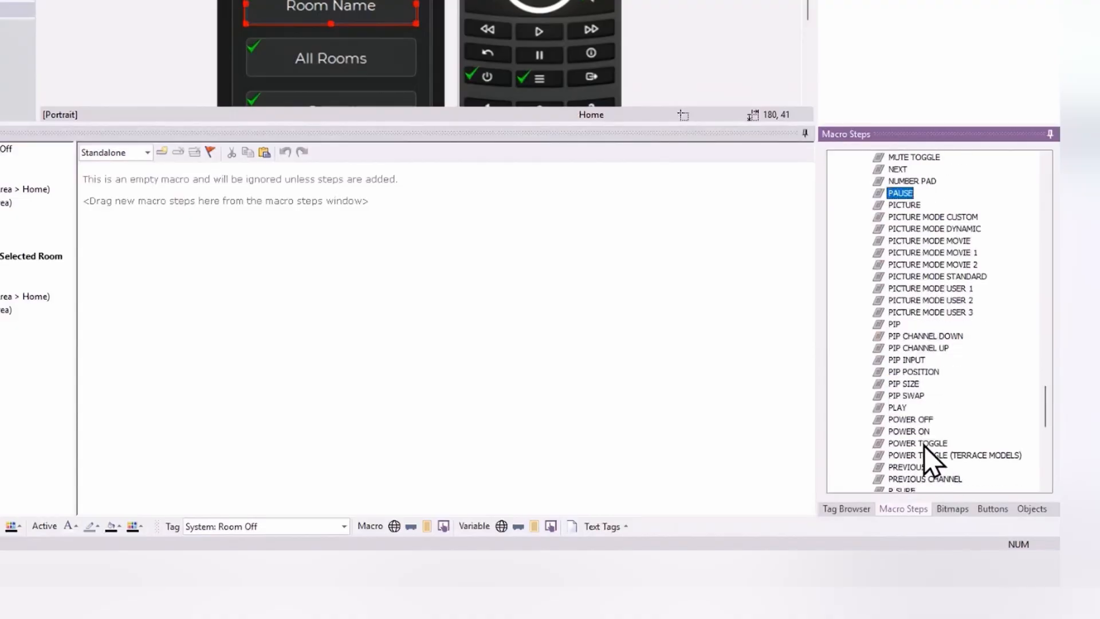
double_click(911, 395)
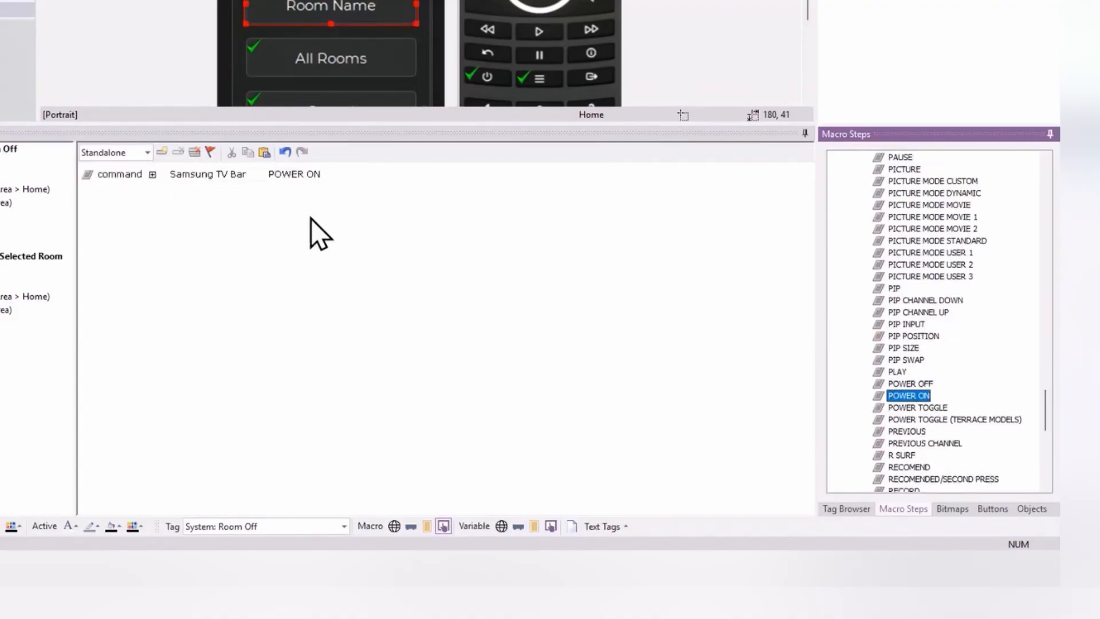
click(294, 175)
scroll(314, 183, down, 10)
scroll(320, 106, up, 1)
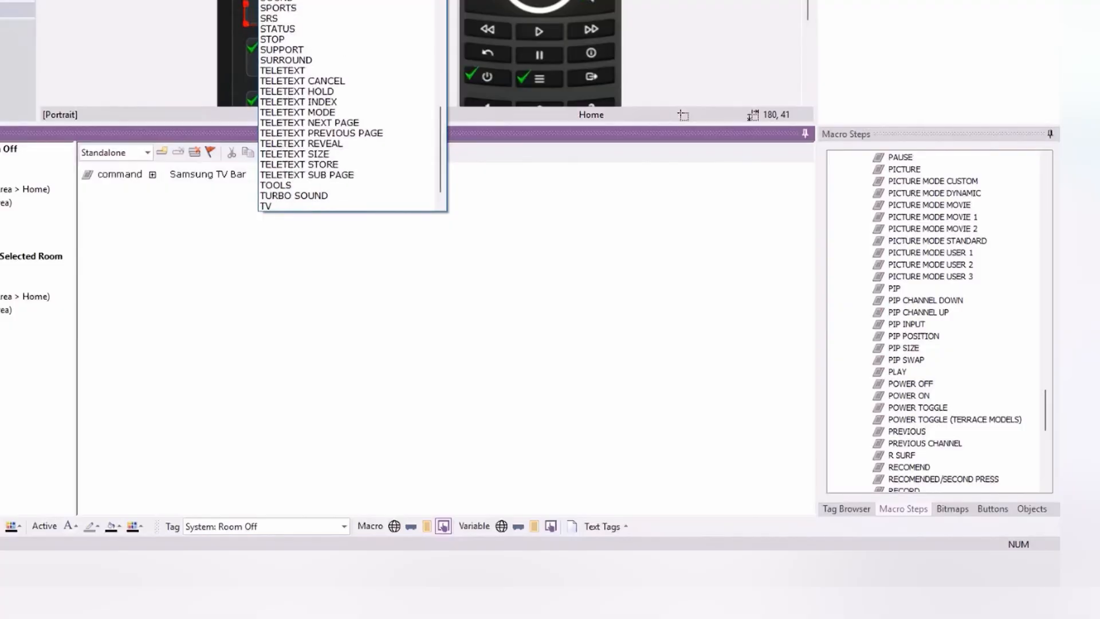
click(293, 1)
Step: Add a Subwoofer Bar POWER OFF command and a room off step for the current room to the Room Off tag's standalone macro
scroll(935, 311, up, 20)
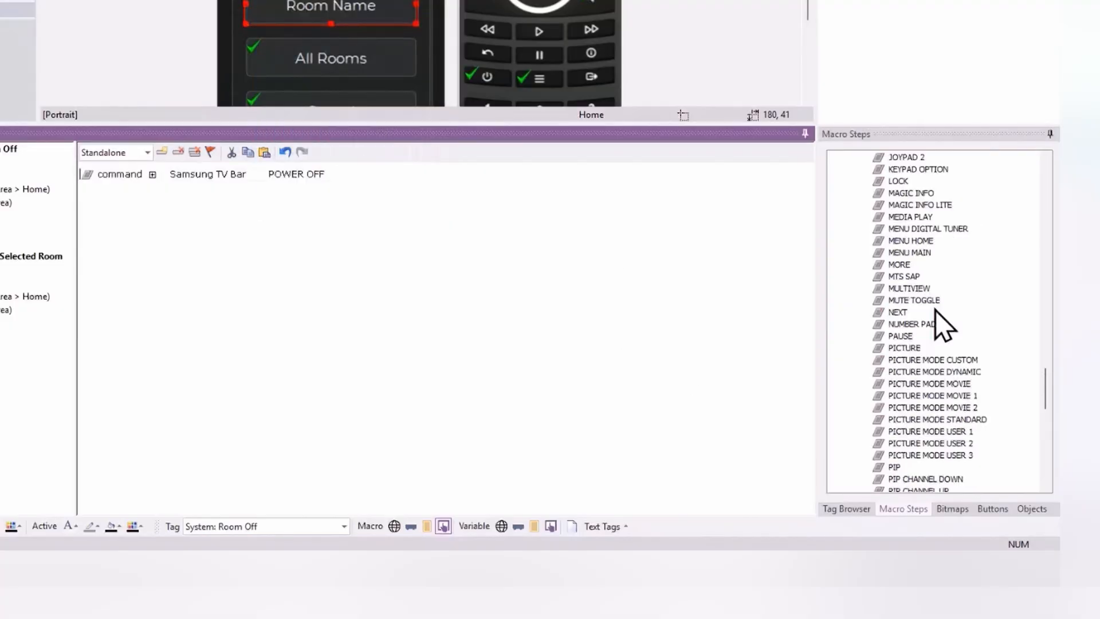
scroll(935, 303, up, 20)
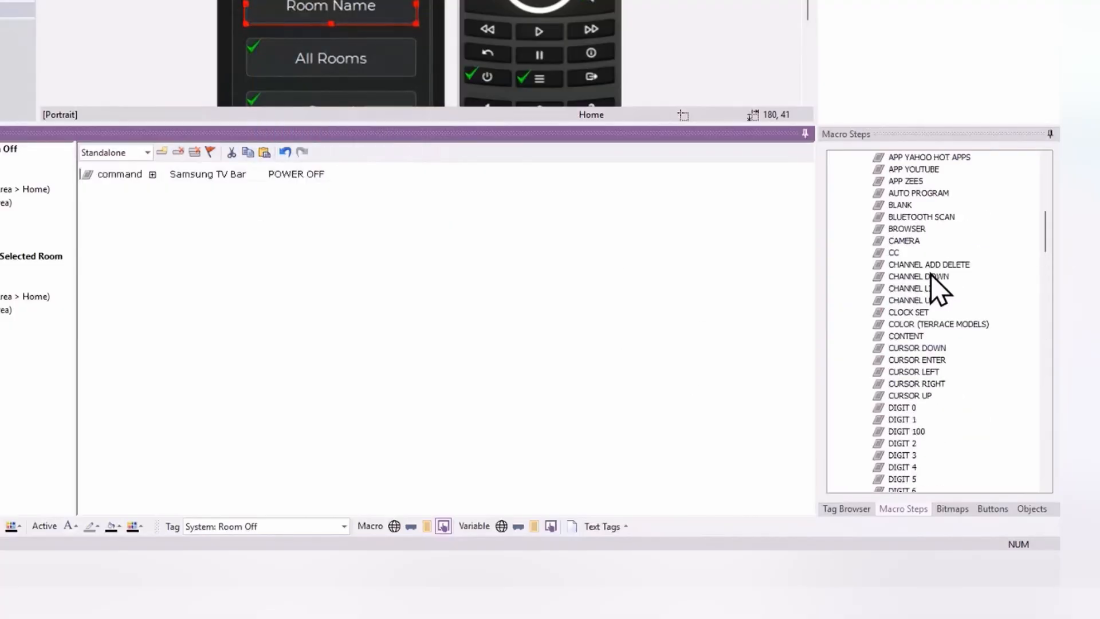
double_click(862, 324)
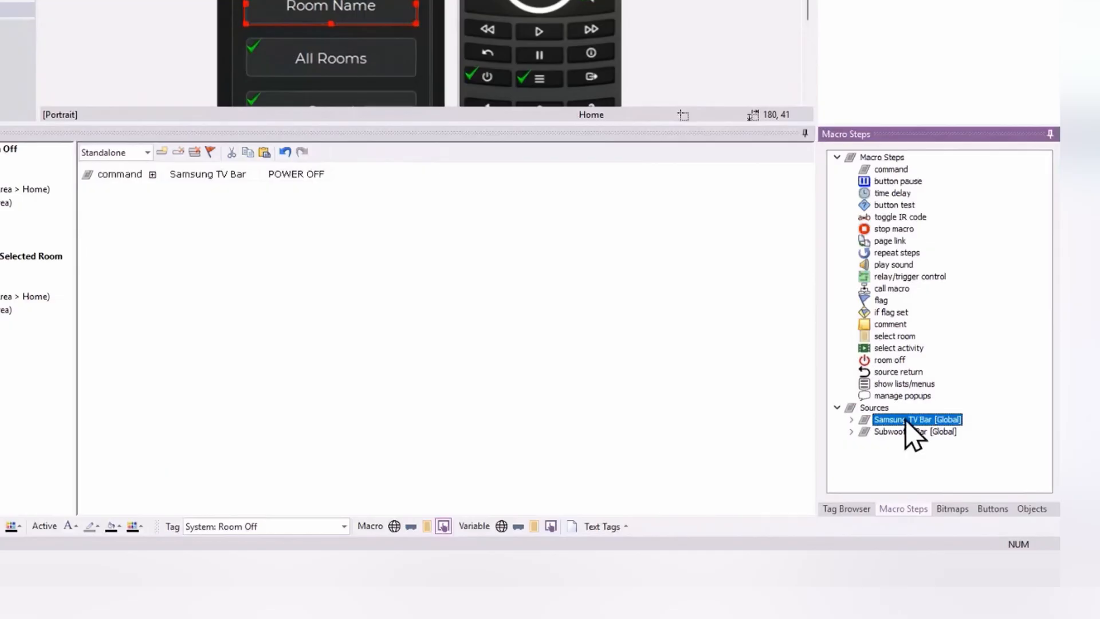
click(852, 432)
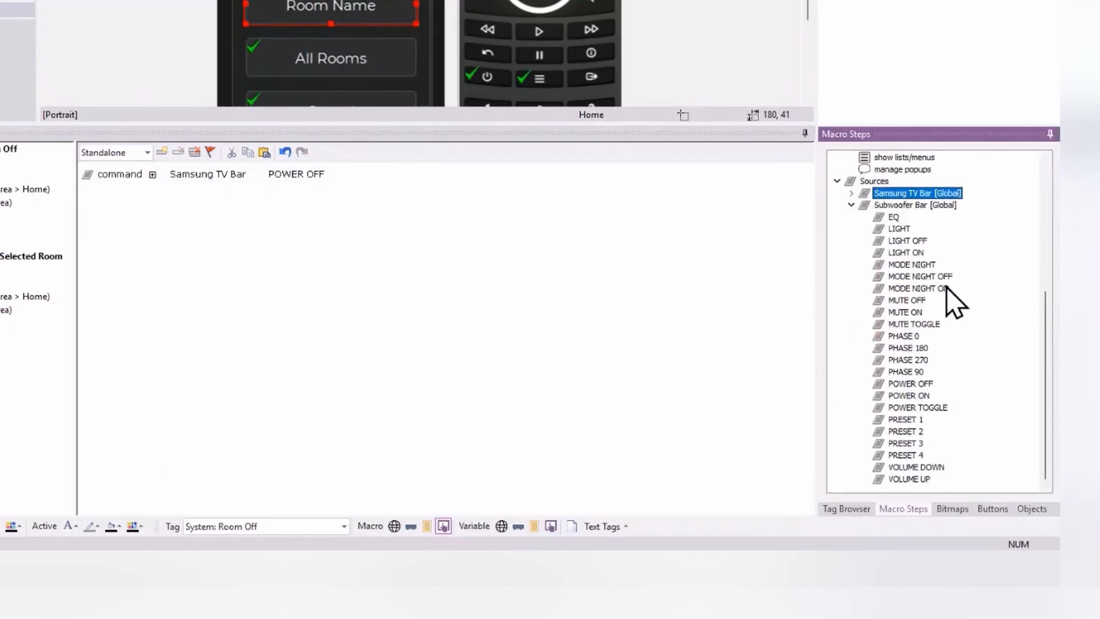
click(921, 385)
double_click(917, 385)
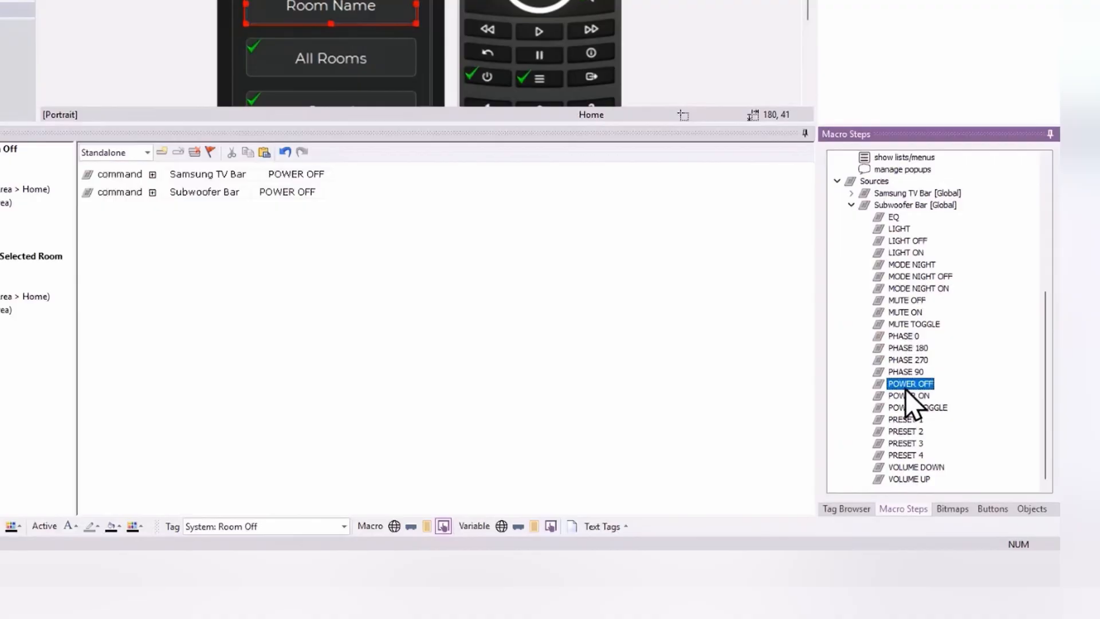
click(263, 151)
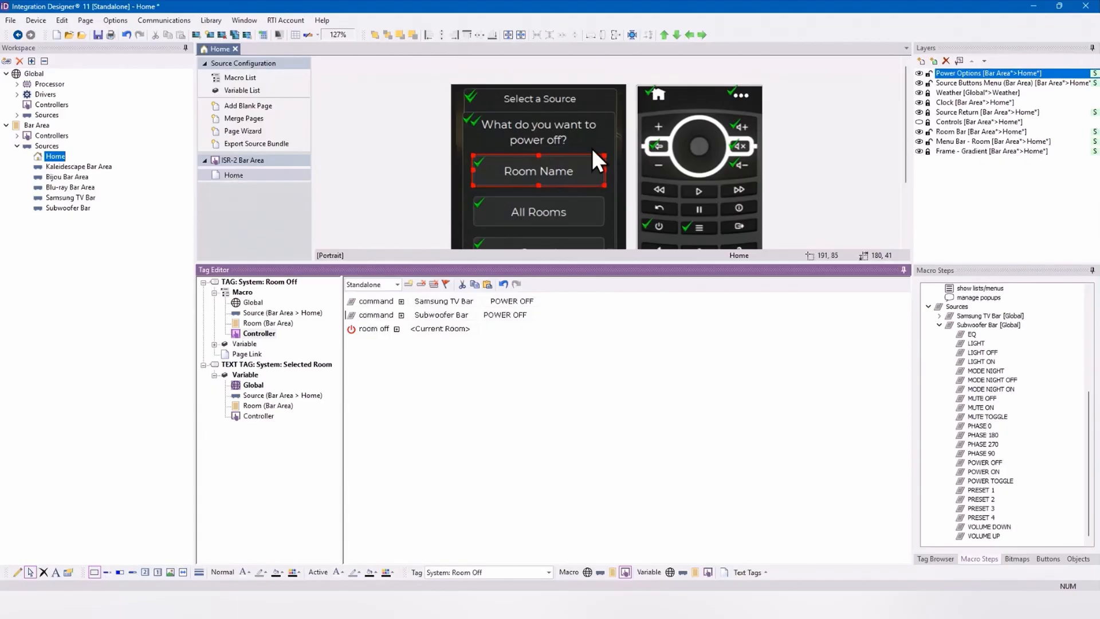
Step: Hide the Power Options layer and open the Source Buttons Menu viewport for editing
click(920, 75)
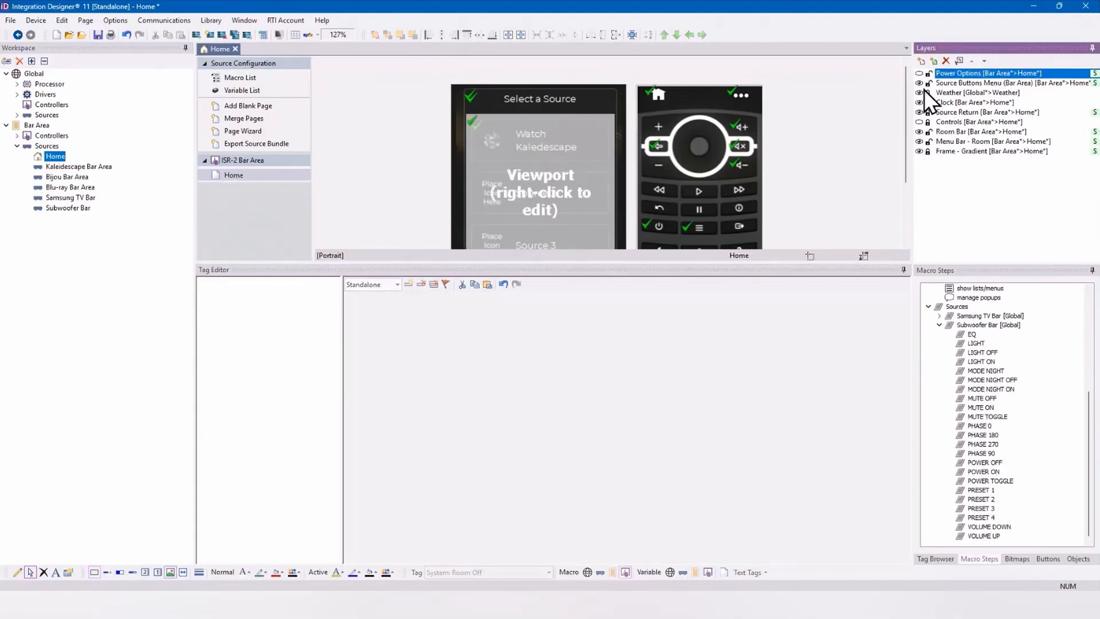
click(919, 84)
click(919, 84)
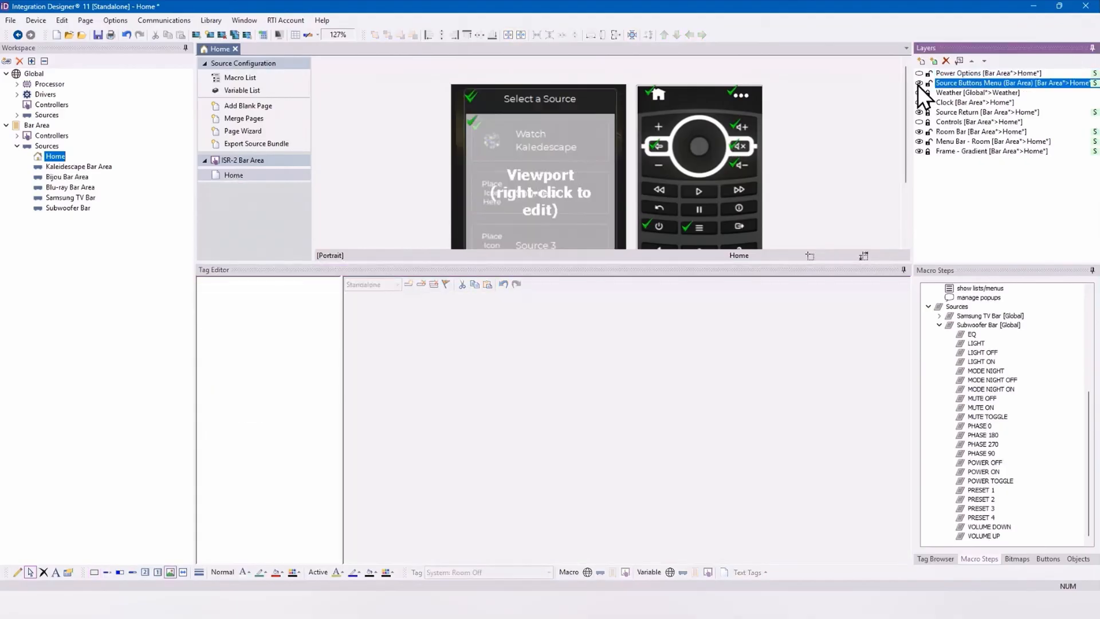
right_click(542, 177)
click(590, 195)
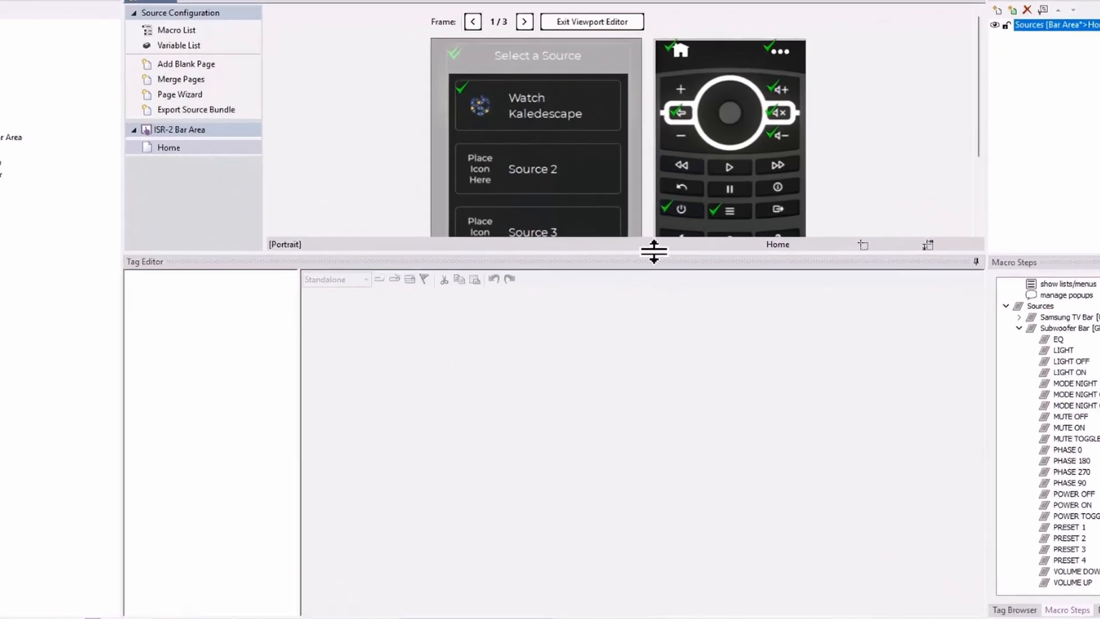
Step: Enlarge the page design area and change the Source 2 label to Watch Blu-ray
drag(658, 249, 670, 366)
click(575, 179)
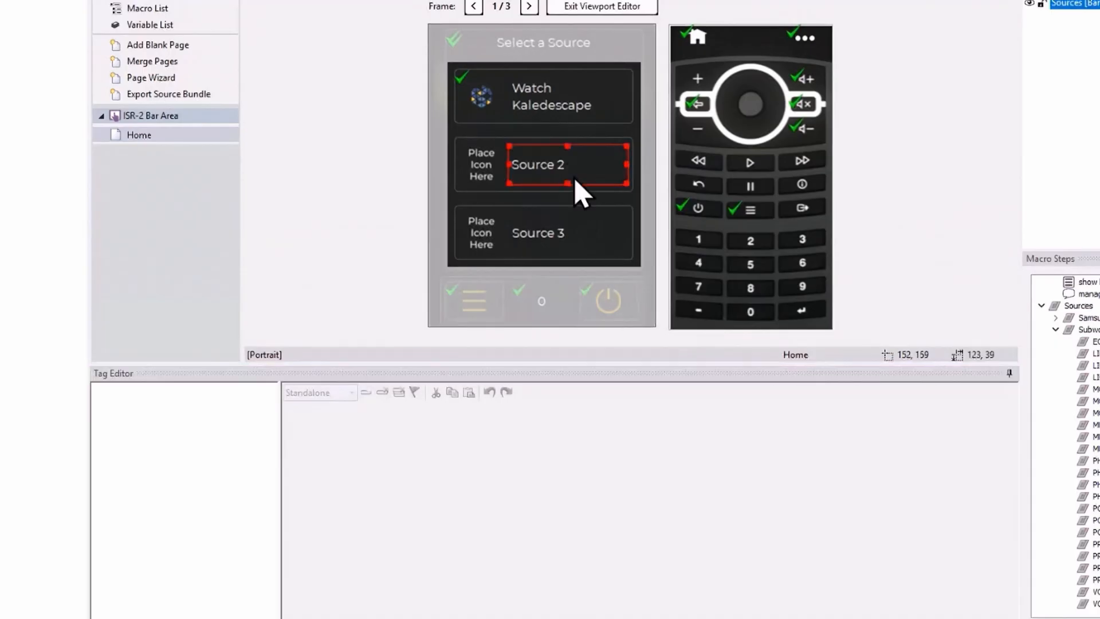
right_click(576, 179)
click(620, 199)
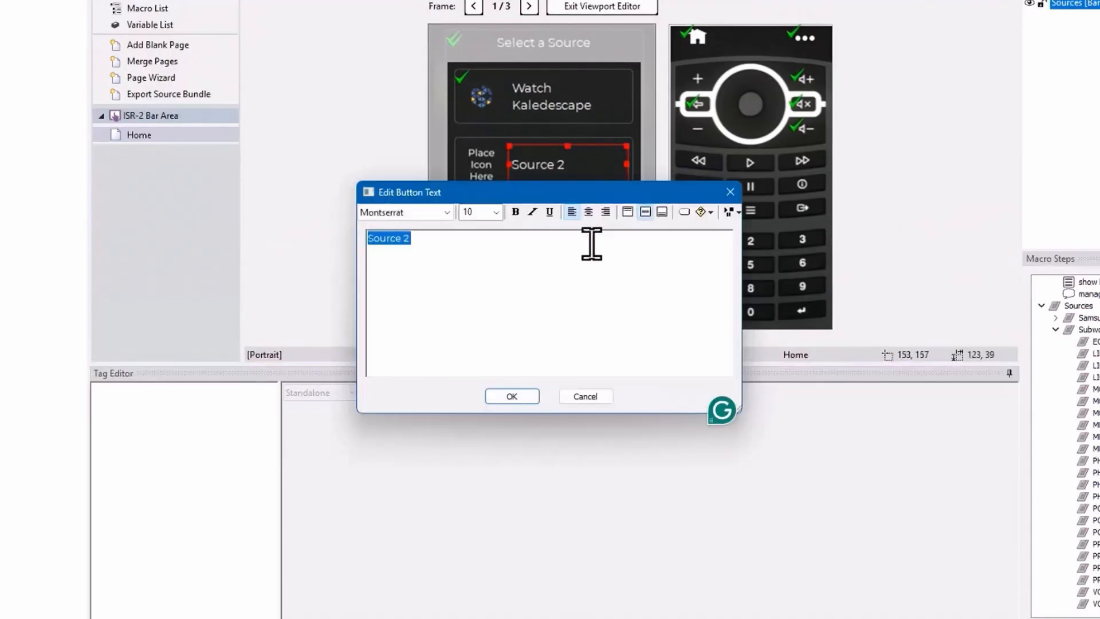
text(Watch Blu-ray)
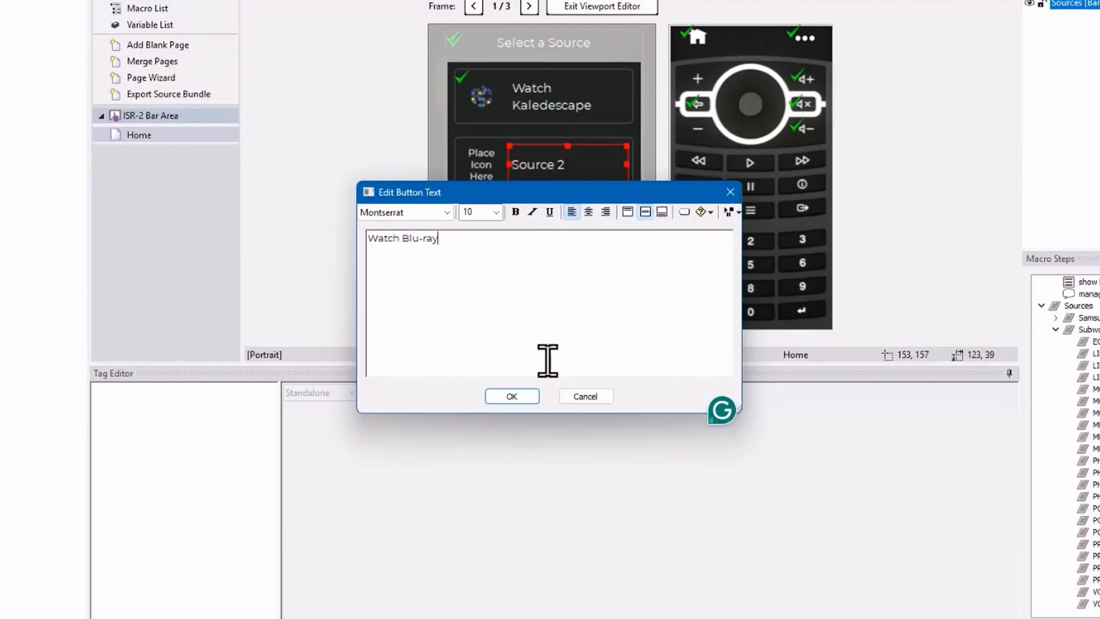
click(518, 397)
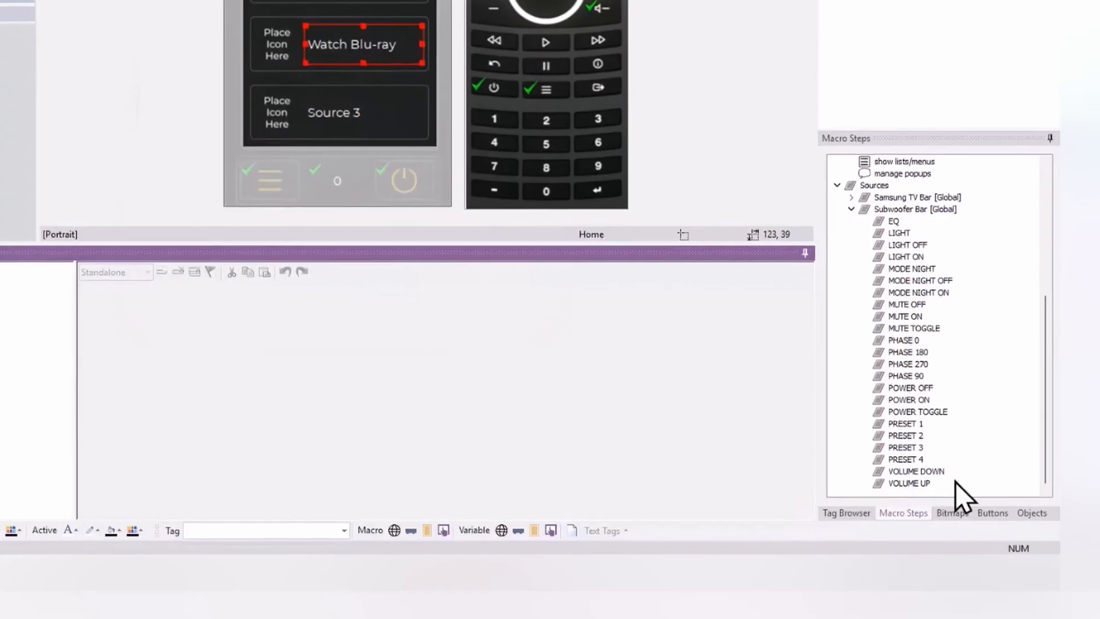
Step: Search all bitmap libraries for "blu" and place the white Blu-ray logo on the icon placeholder beside Watch Blu-ray
click(953, 513)
text(blu)
scroll(960, 338, down, 12)
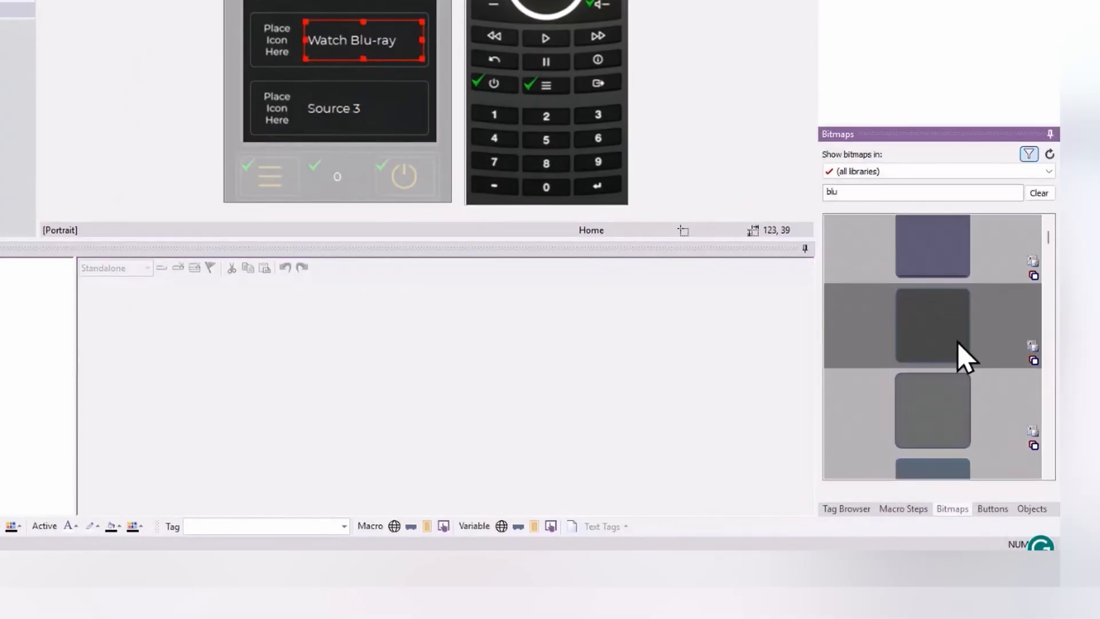
drag(950, 280, 295, 64)
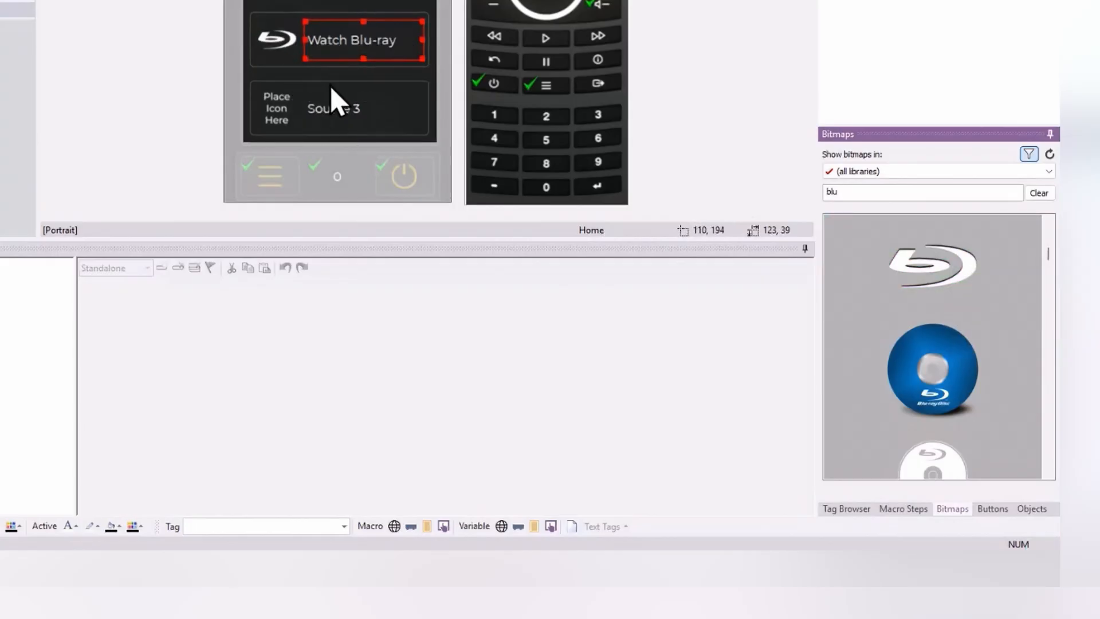
Step: Assign the Activity: Blu-ray Bar Area tag to the Watch Blu-ray button and select that button
click(851, 508)
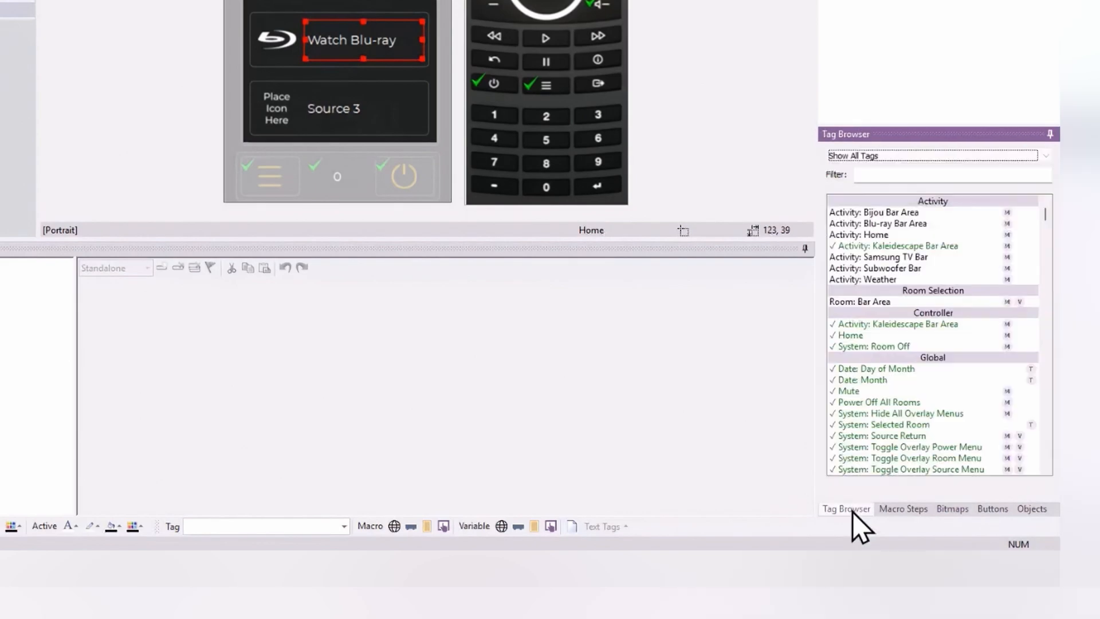
click(904, 223)
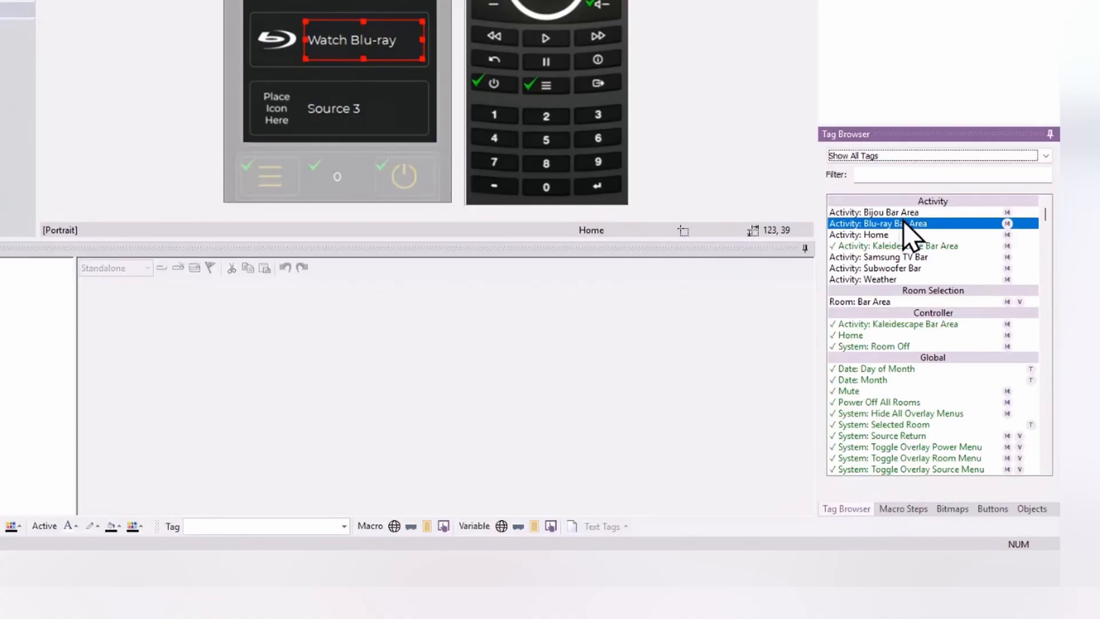
click(886, 224)
drag(1065, 224, 467, 47)
click(468, 48)
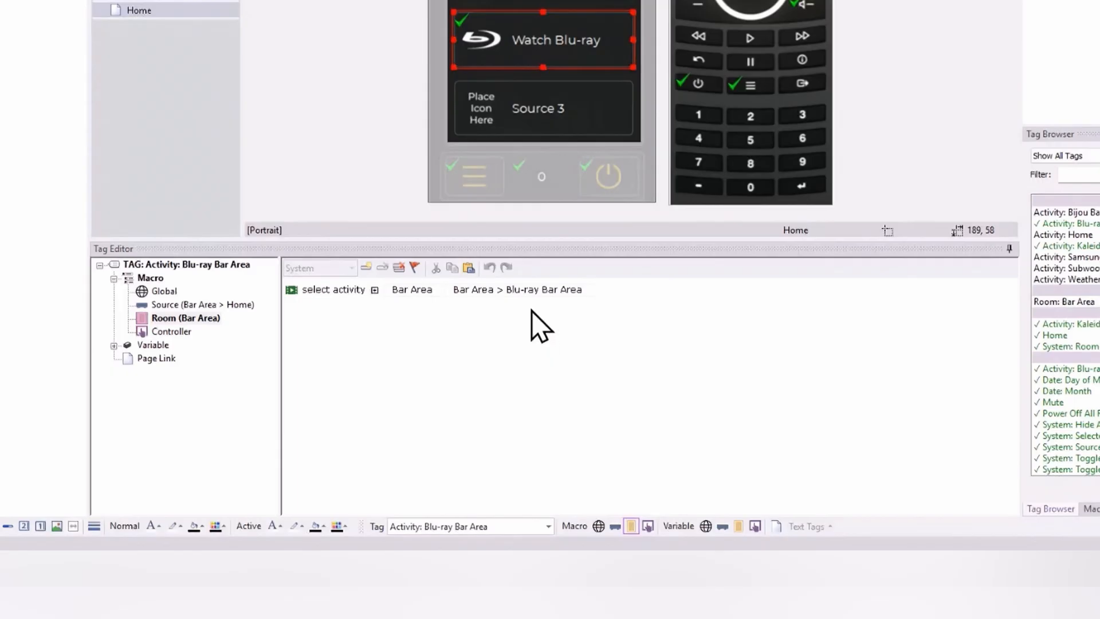
Step: Clear the button's Room (Bar Area) macro and add a Bijou Bar Area command set to Power Commands \ Power, On
click(400, 267)
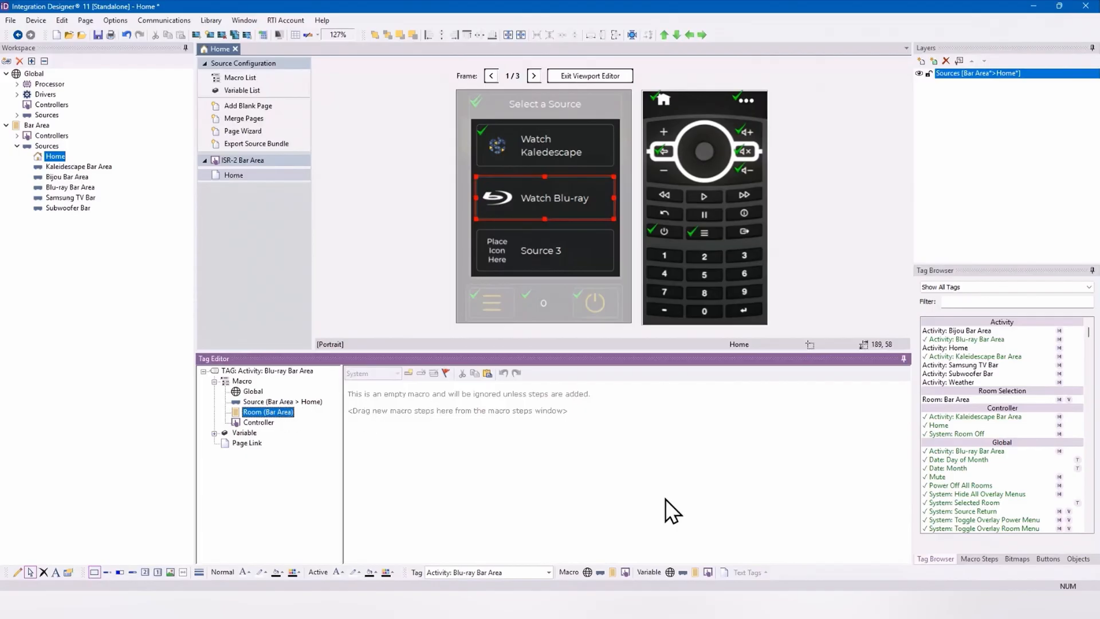
click(991, 560)
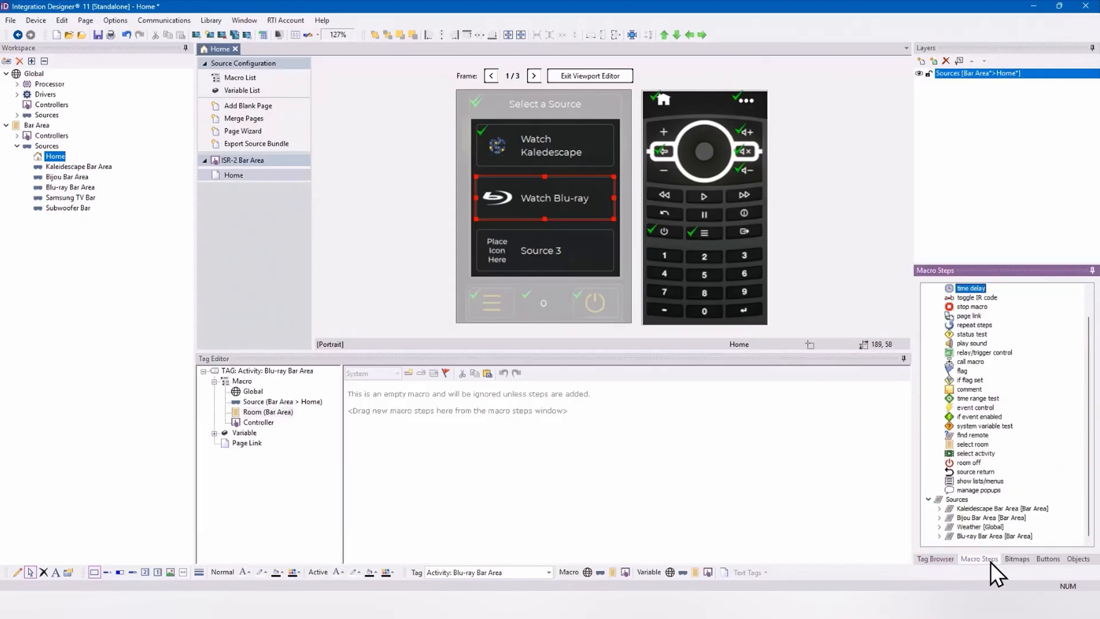
scroll(994, 327, up, 1)
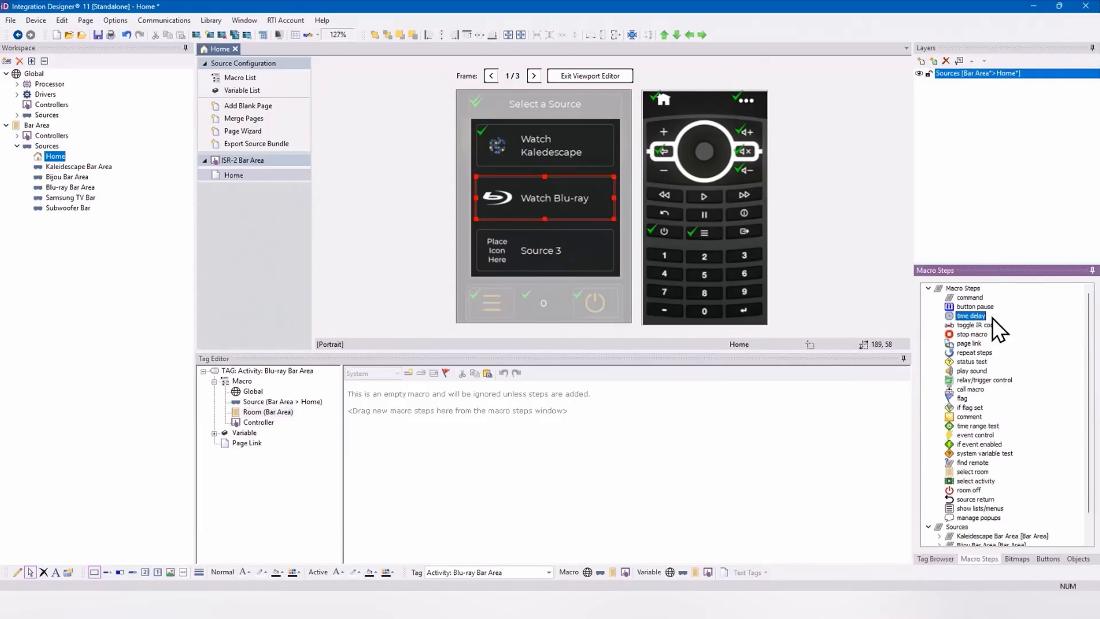
double_click(969, 298)
click(447, 391)
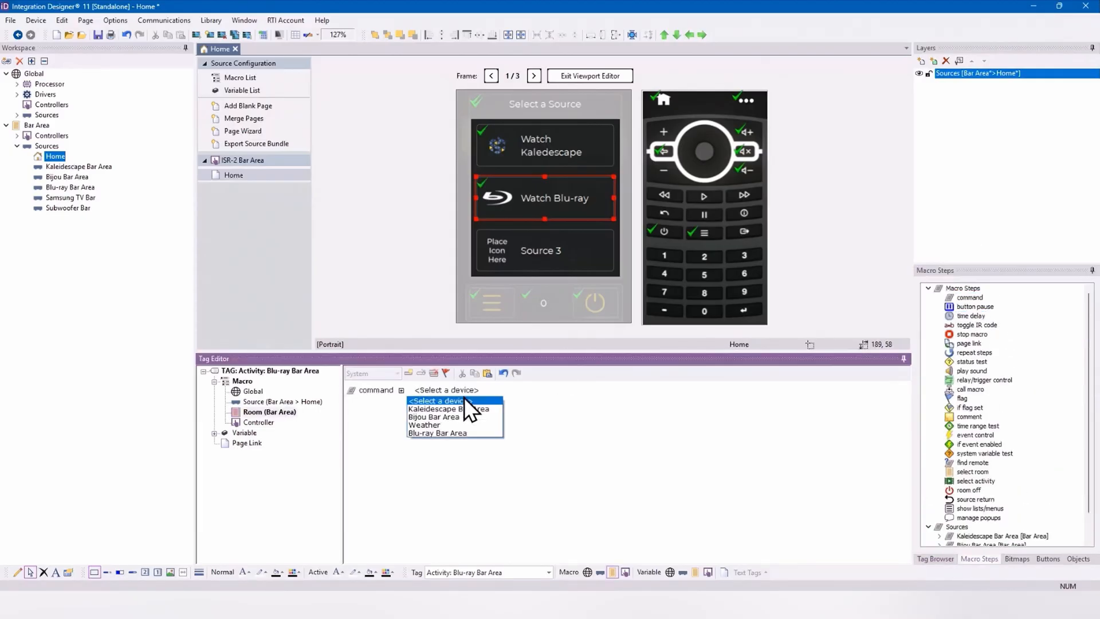
click(461, 417)
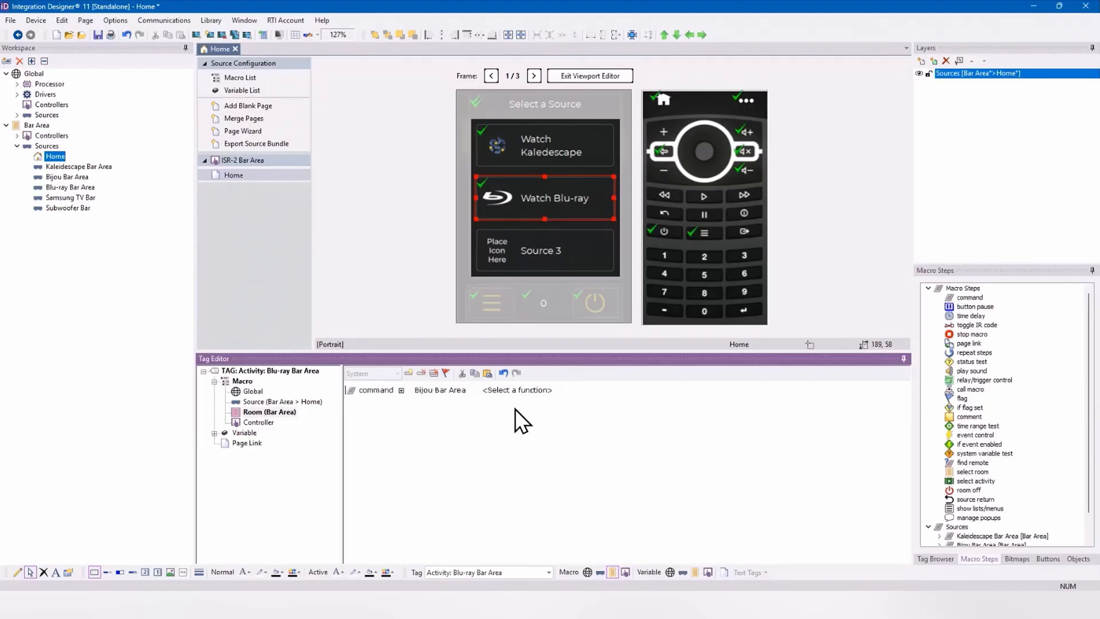
click(536, 389)
click(577, 408)
Step: Add a 1.0 time delay and a Blu-ray Bar Area command set to POWER ON to the room macro
double_click(969, 316)
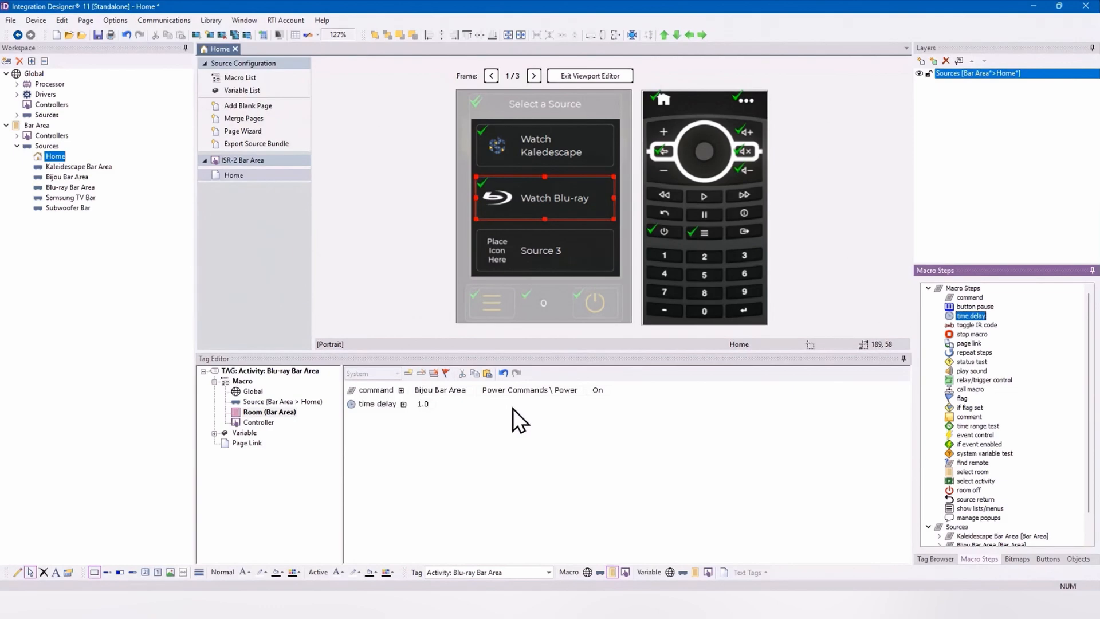
double_click(970, 297)
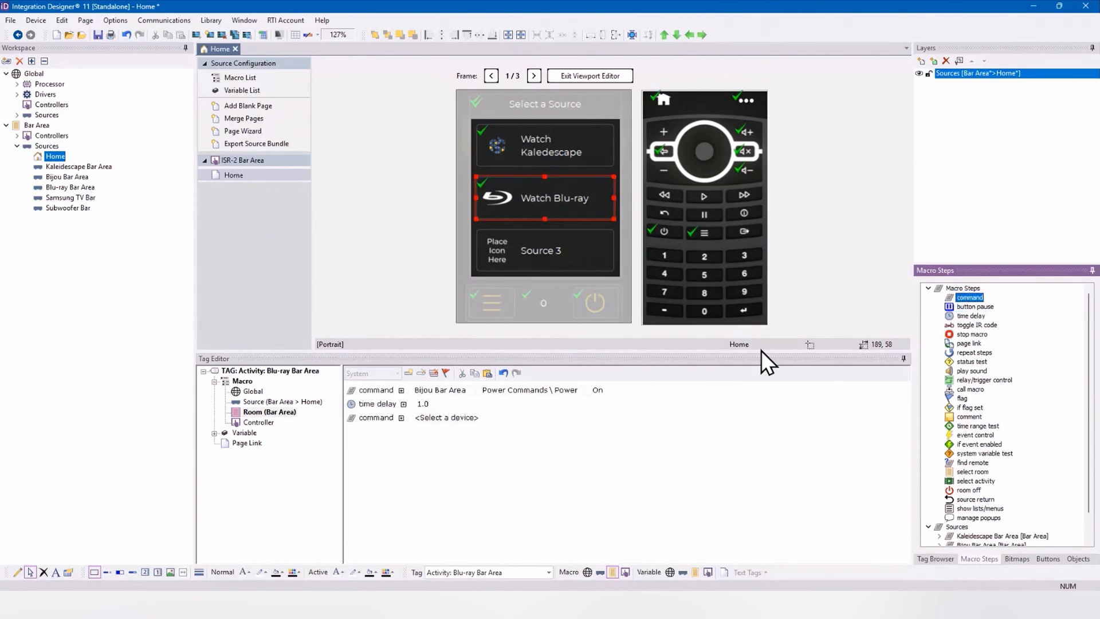
click(449, 426)
click(452, 425)
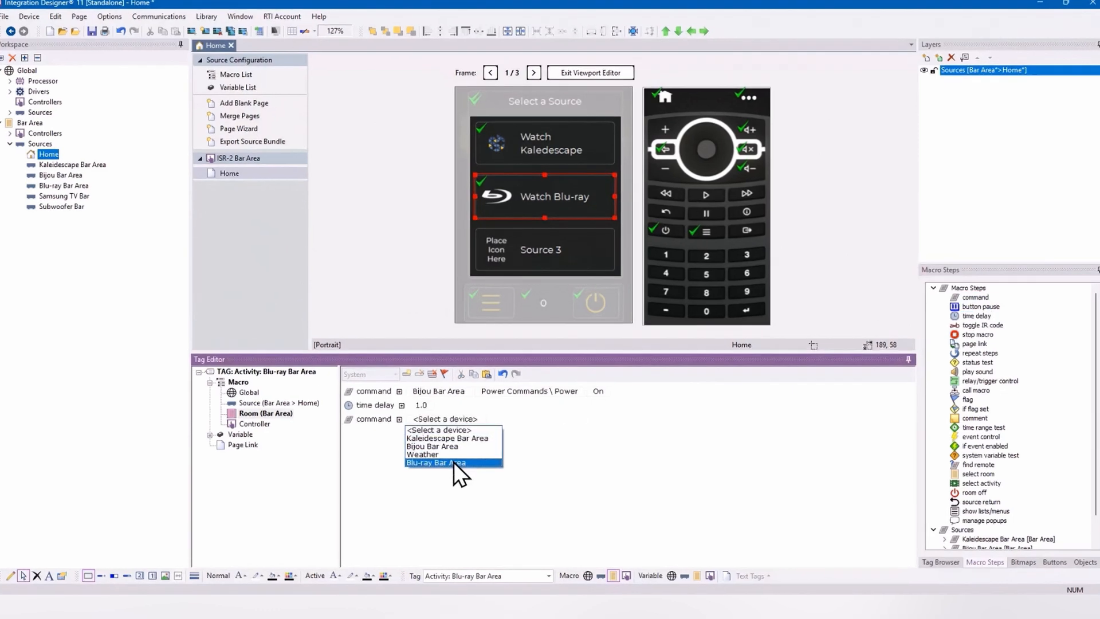
click(455, 461)
click(519, 447)
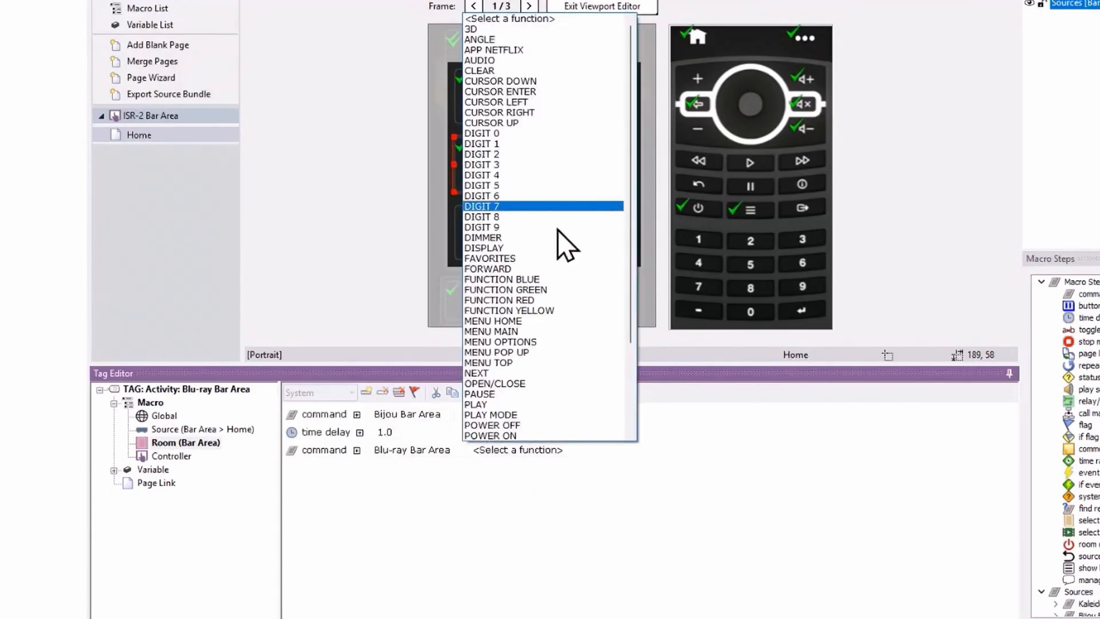
scroll(579, 69, down, 2)
click(545, 373)
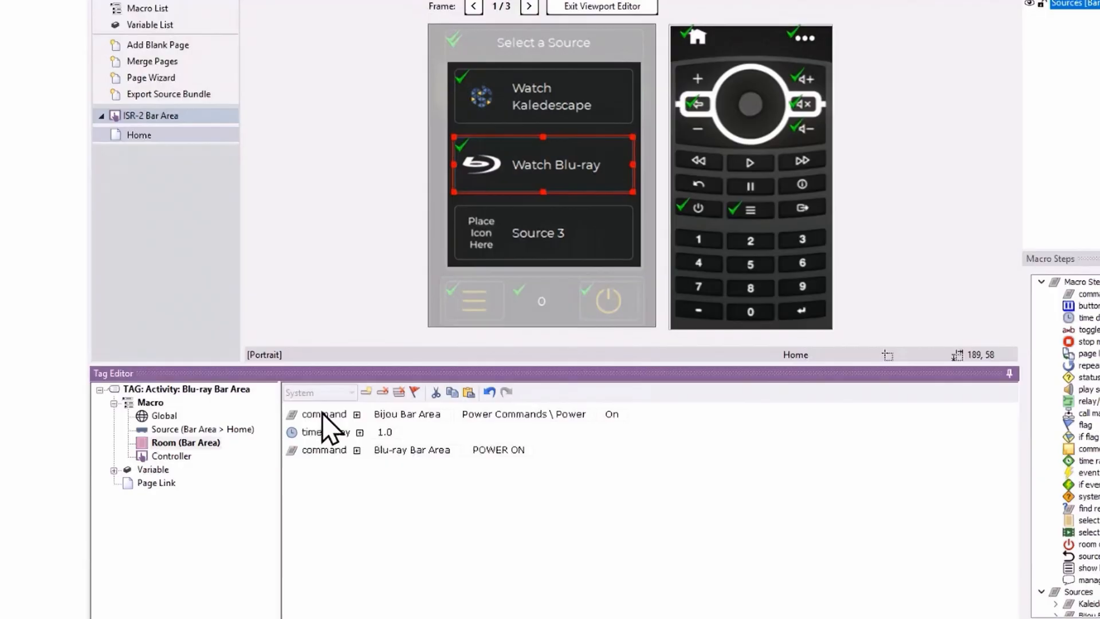
Step: Copy the Bijou Bar Area command to the macro's end as Input Commands \ Set Input, eARC, and delete the time delay
drag(323, 412, 319, 487)
click(564, 474)
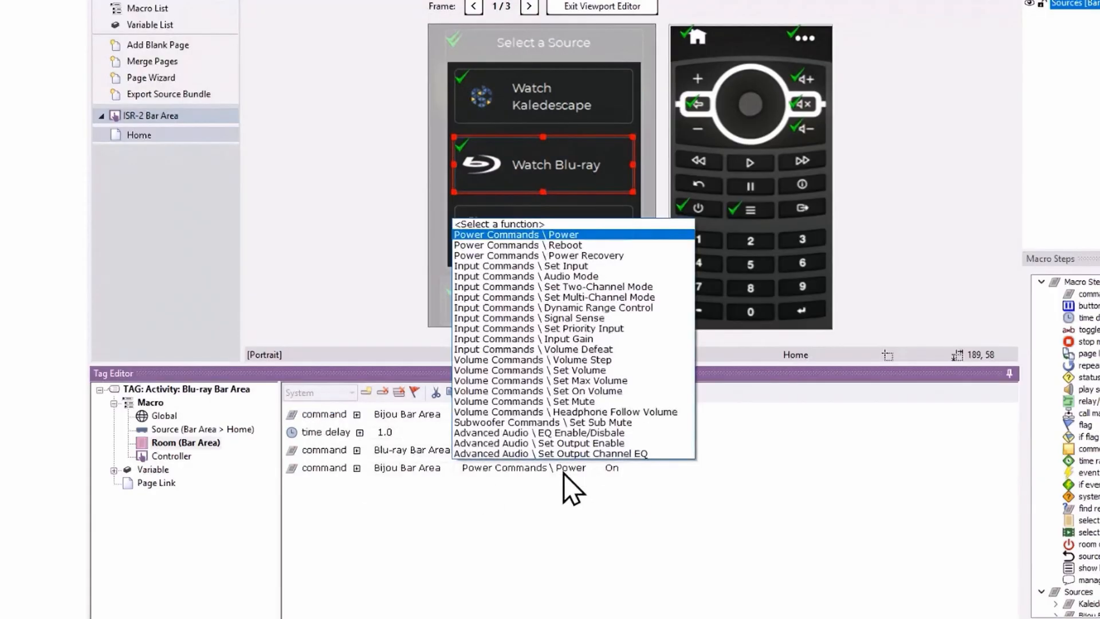
click(585, 266)
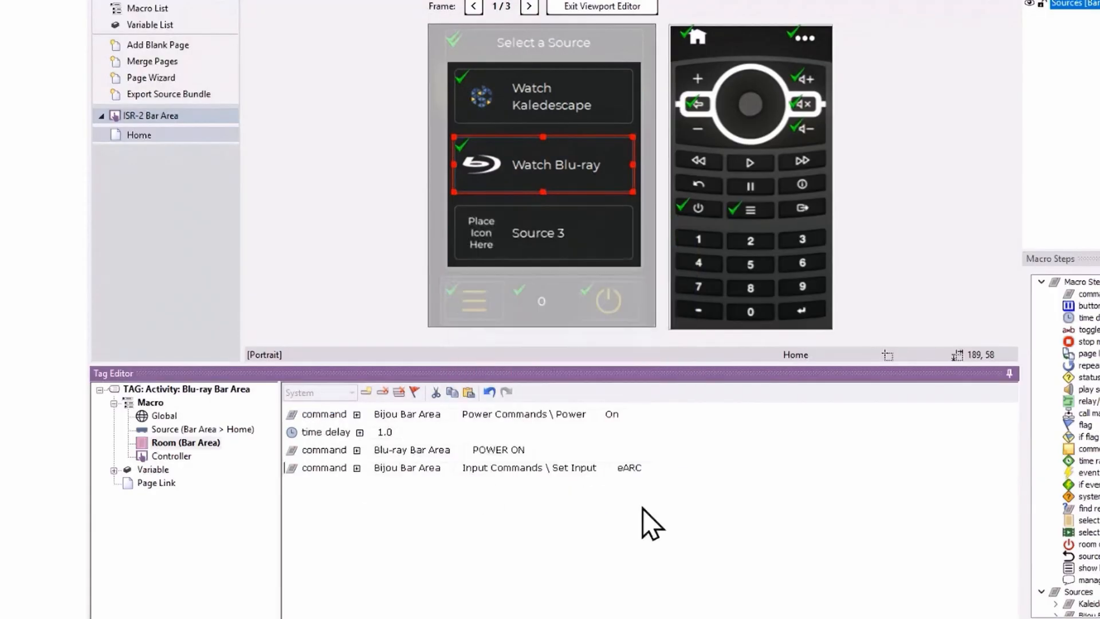
right_click(296, 440)
click(346, 452)
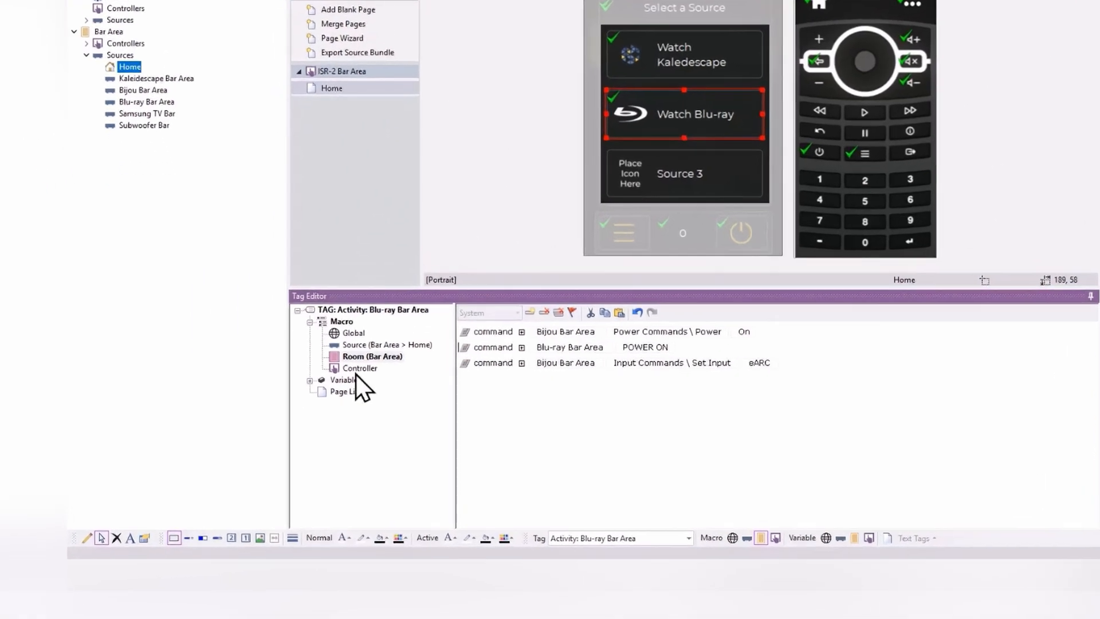
Step: Open the Controller macro of the Activity: Blu-ray Bar Area tag and set its mode to Standalone
click(255, 422)
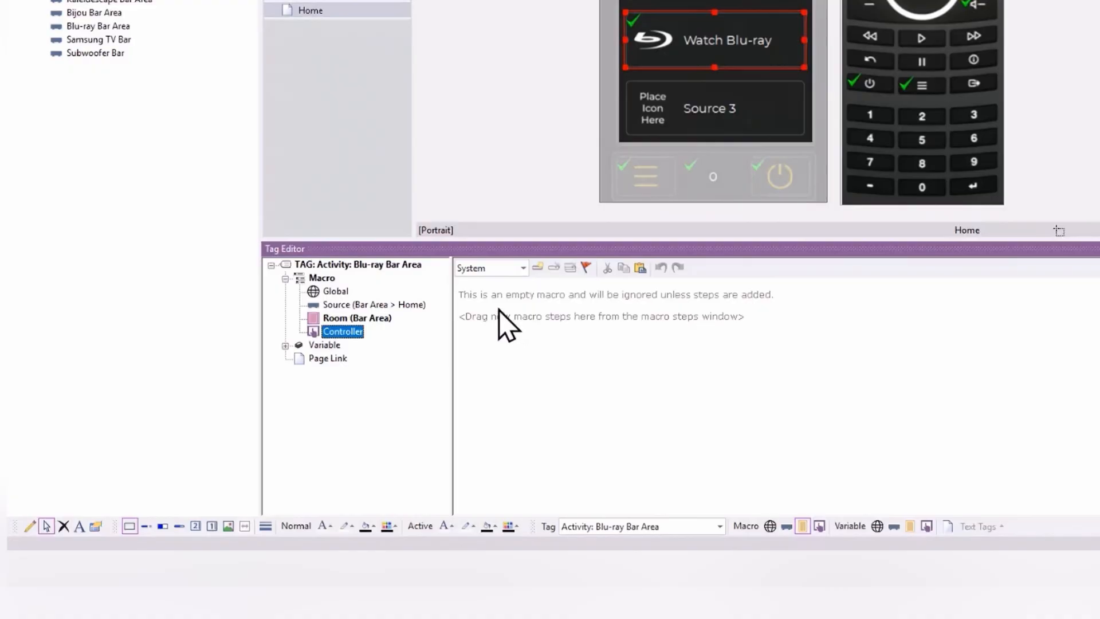
click(522, 268)
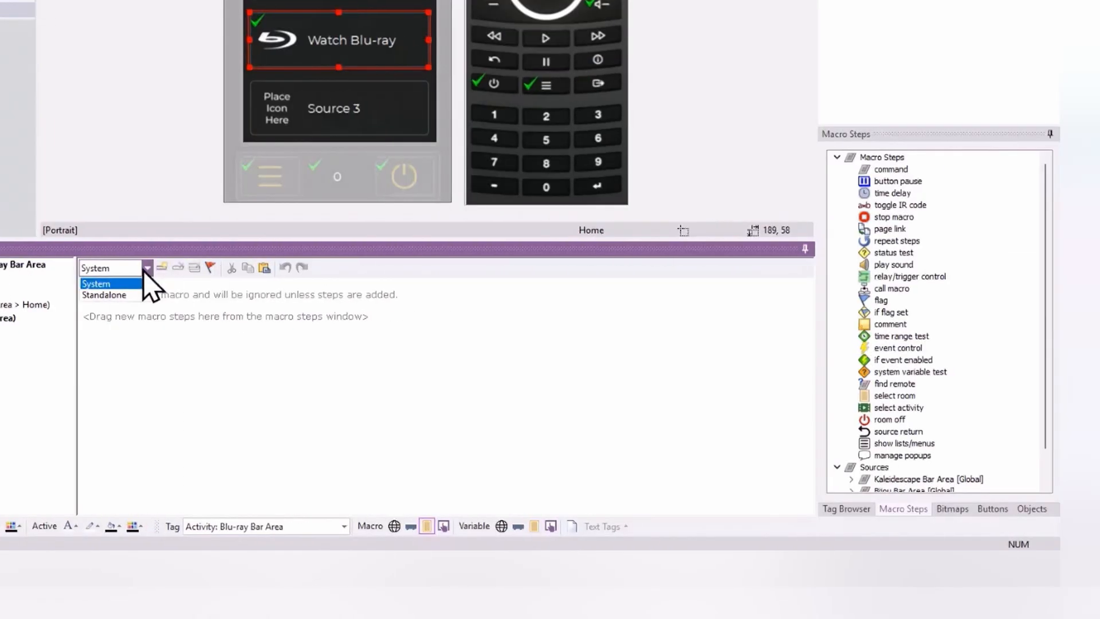
click(372, 270)
scroll(917, 408, down, 1)
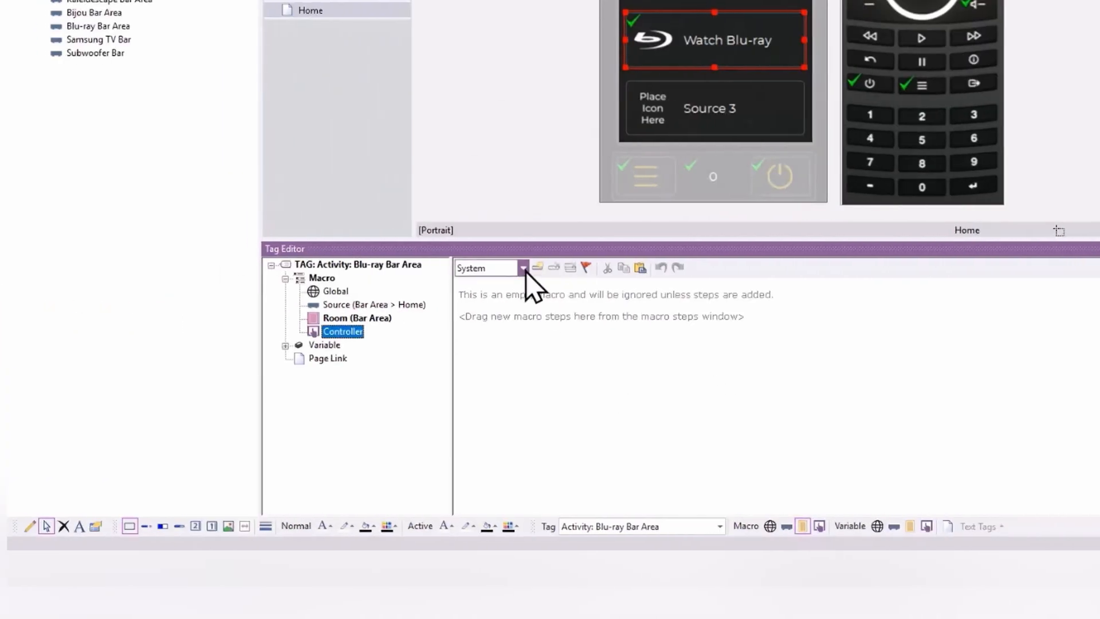
click(147, 268)
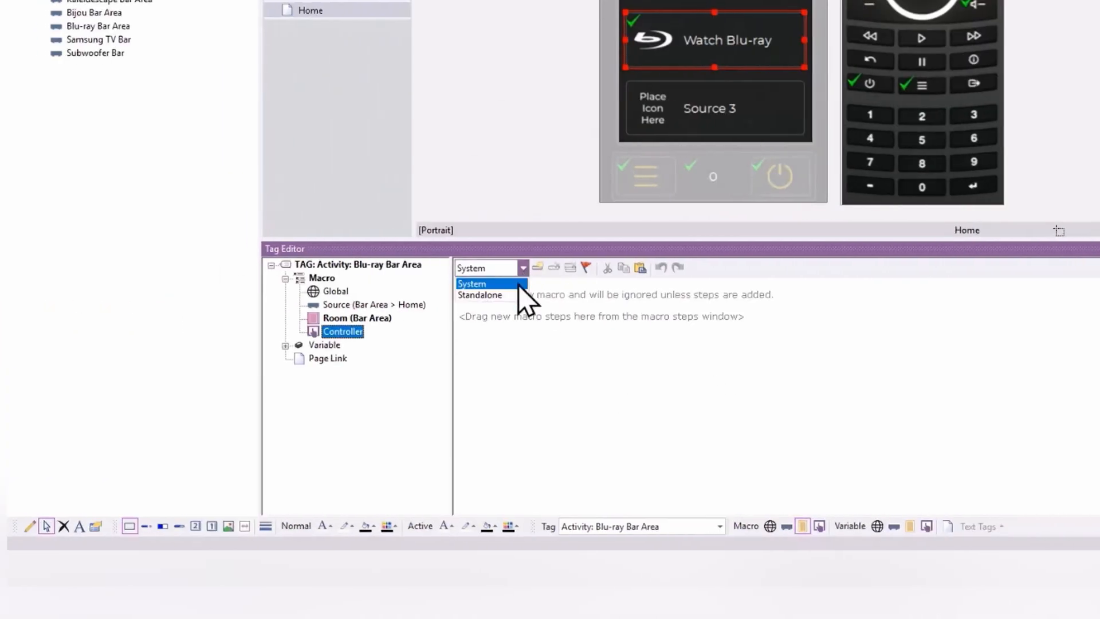
click(513, 295)
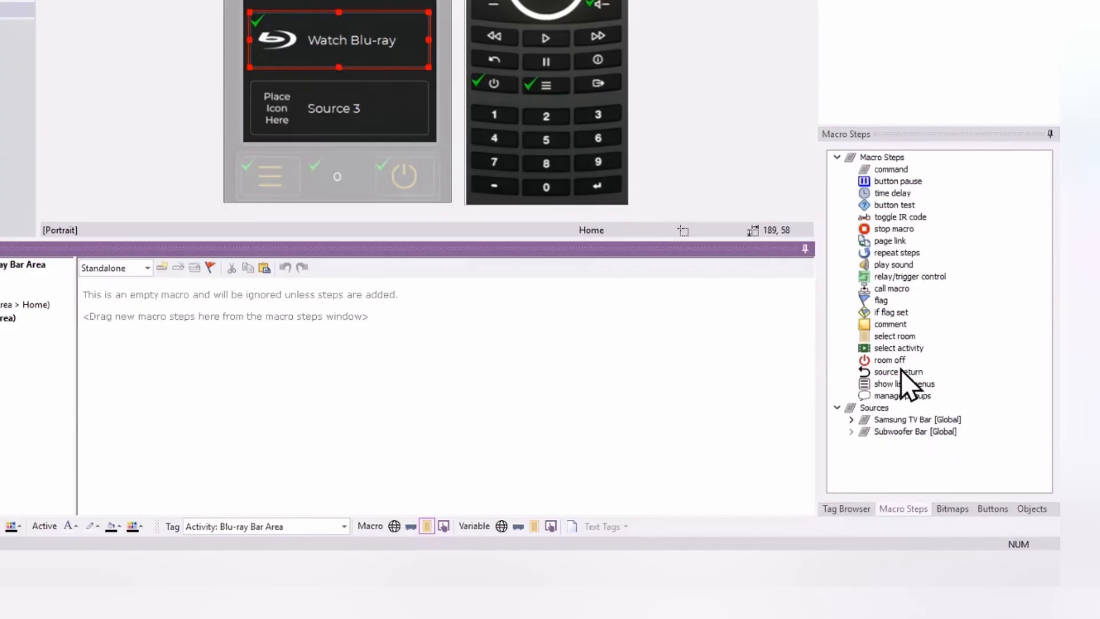
Step: Add a command for Samsung TV Bar set to POWER ON to the standalone Controller macro
drag(893, 171, 418, 336)
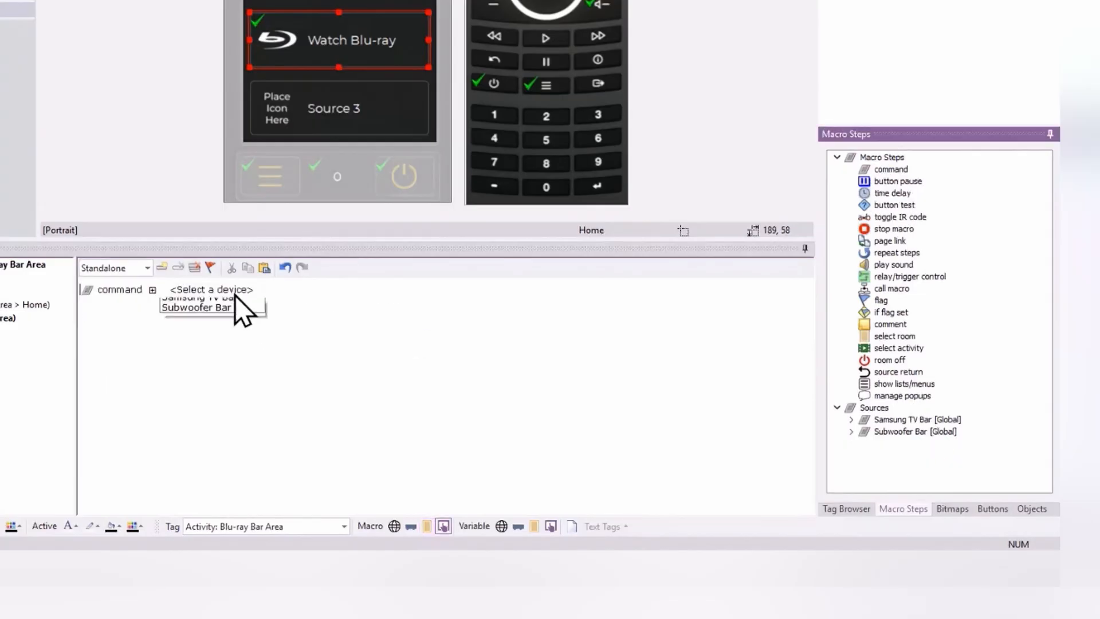
click(241, 289)
click(437, 314)
click(525, 290)
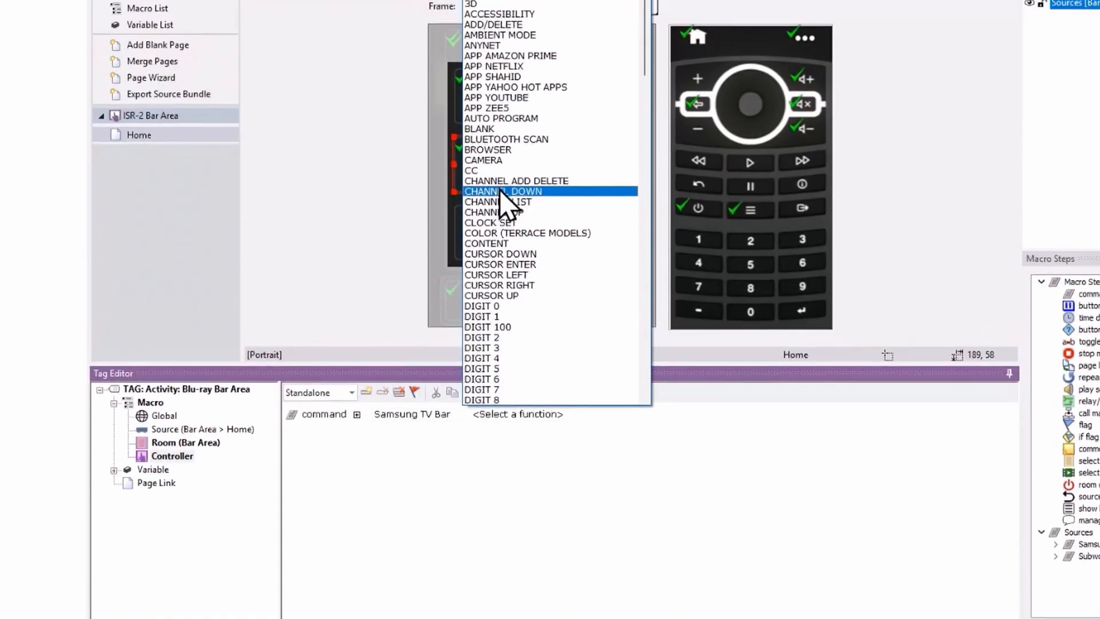
scroll(551, 240, down, 20)
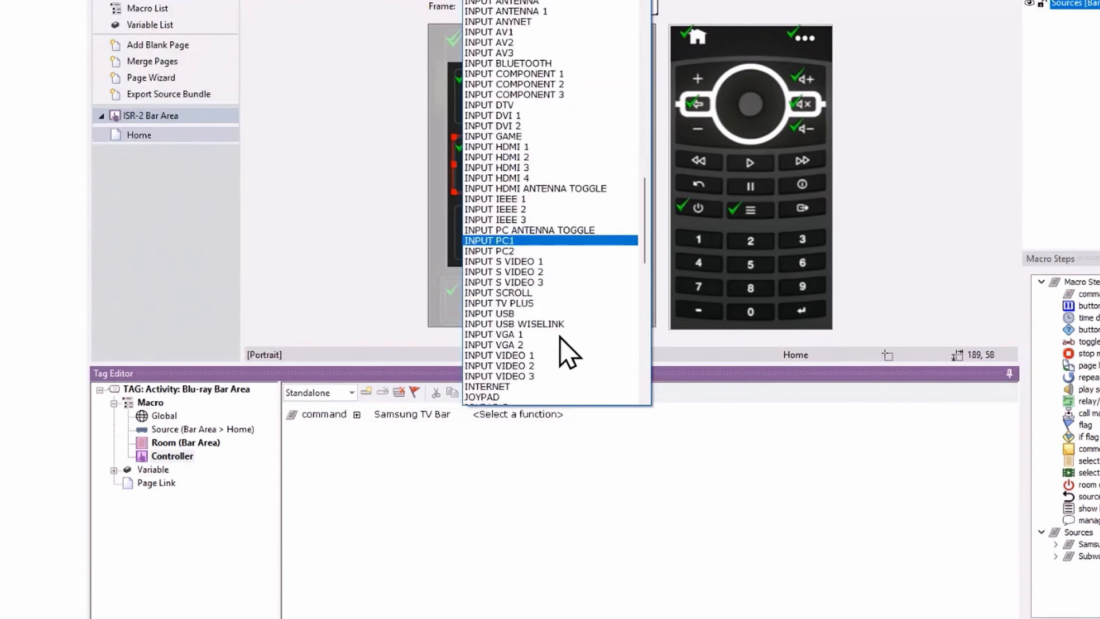
scroll(547, 309, up, 4)
click(544, 190)
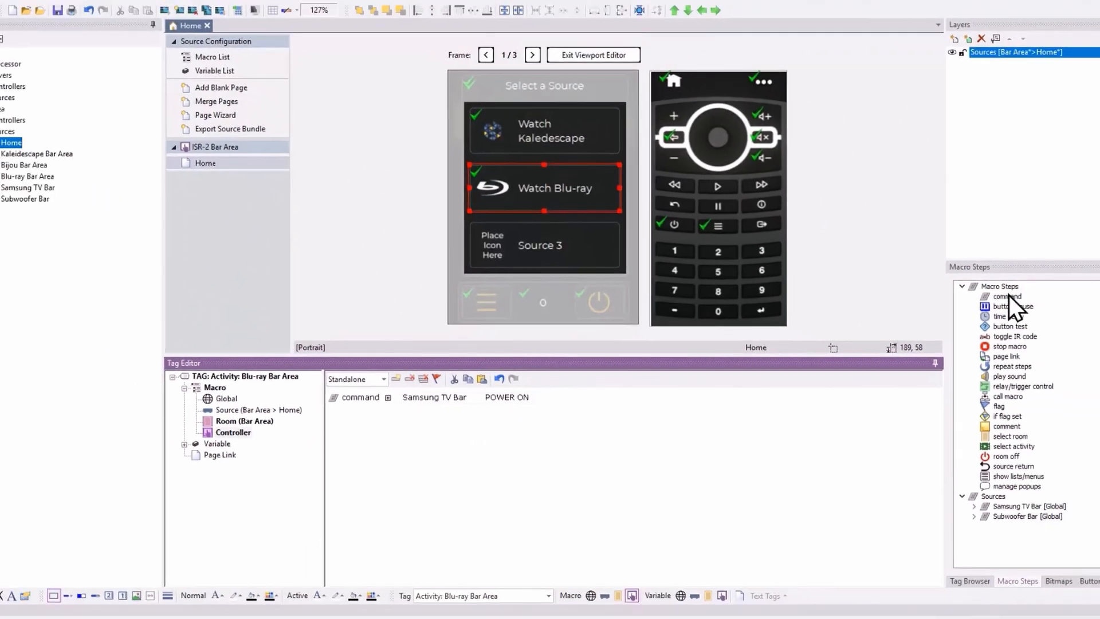
Step: Add a second command to the Controller macro for Subwoofer Bar set to POWER ON
double_click(1009, 295)
click(458, 407)
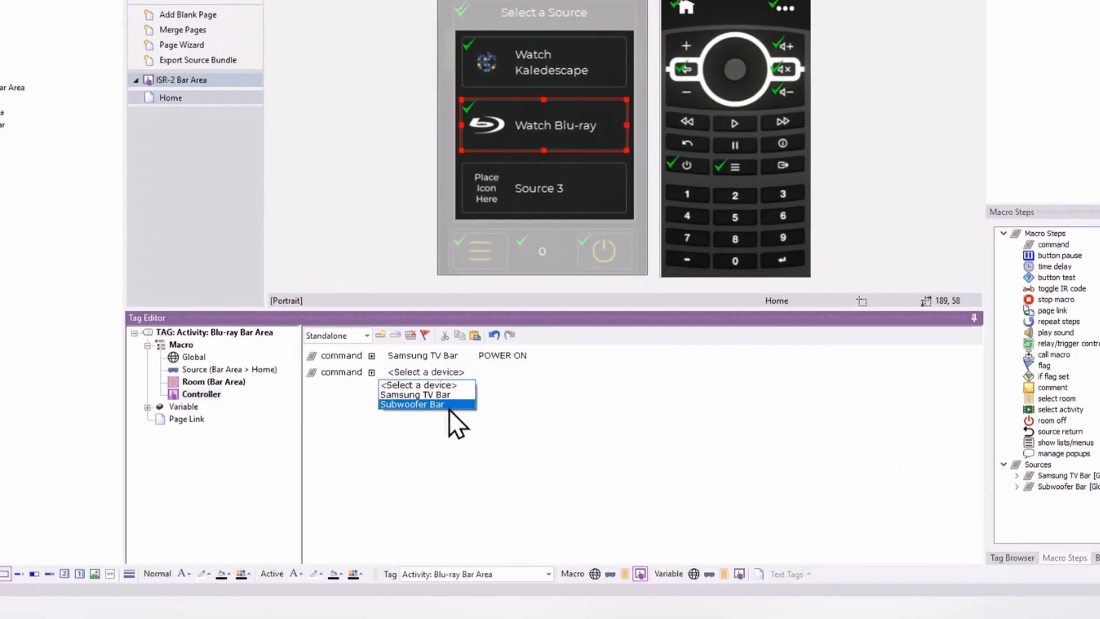
click(450, 406)
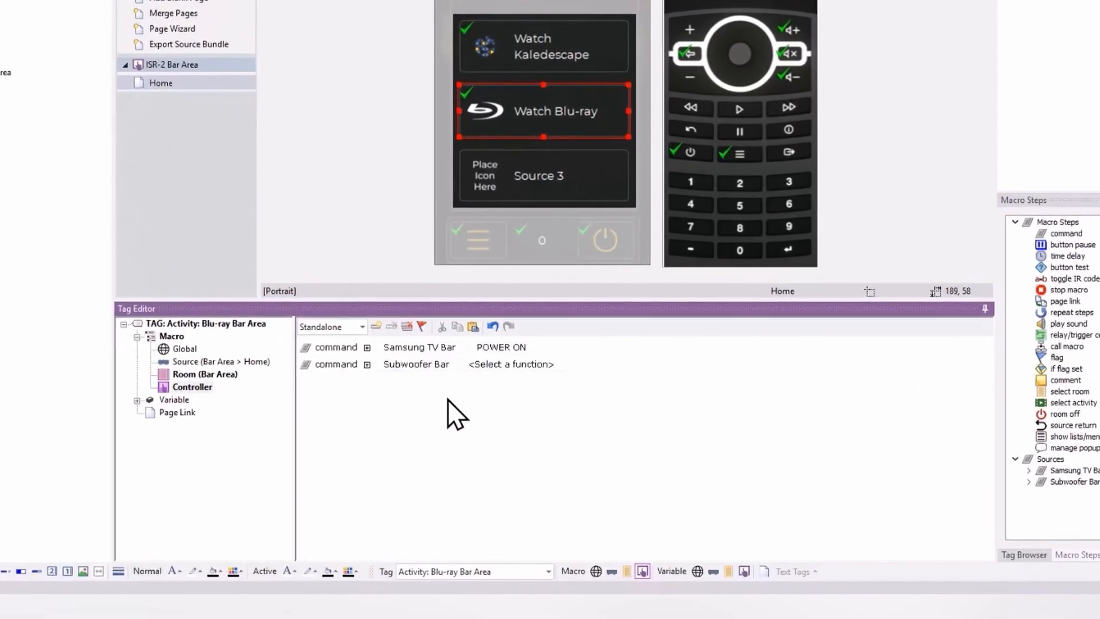
click(542, 368)
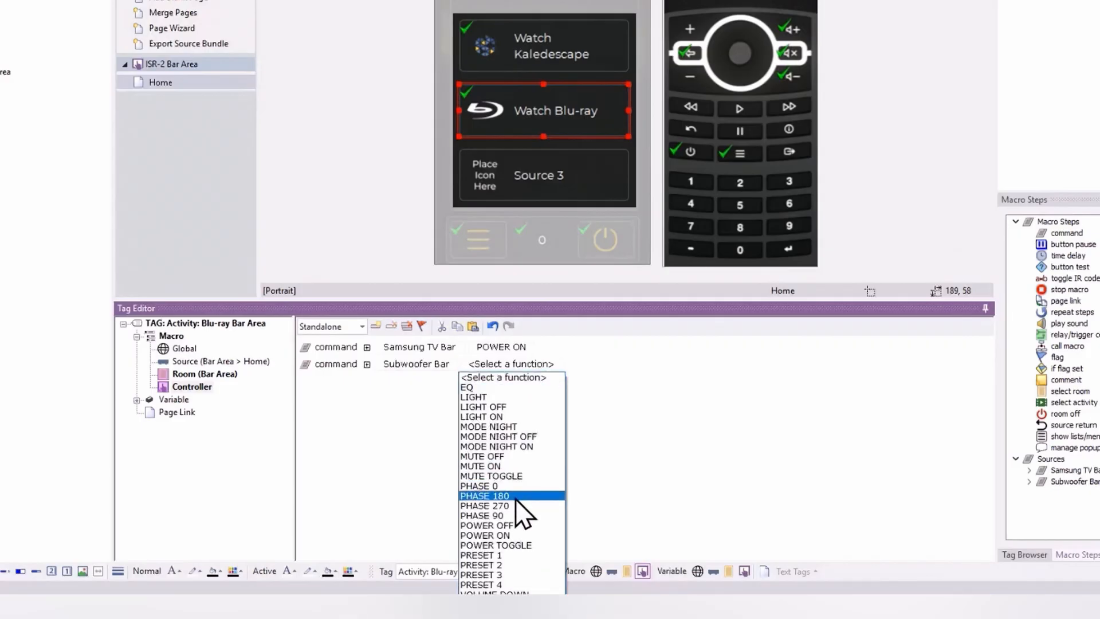
click(511, 534)
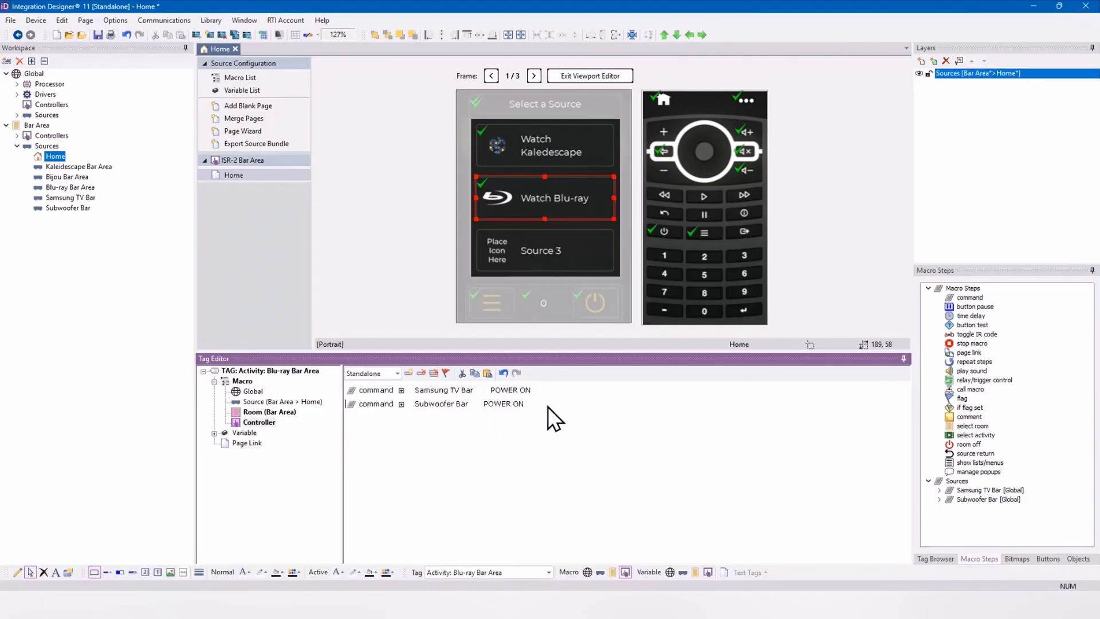
Step: Add a third command to the Controller macro for Samsung TV Bar set to INPUT HDMI 1
drag(978, 298, 373, 436)
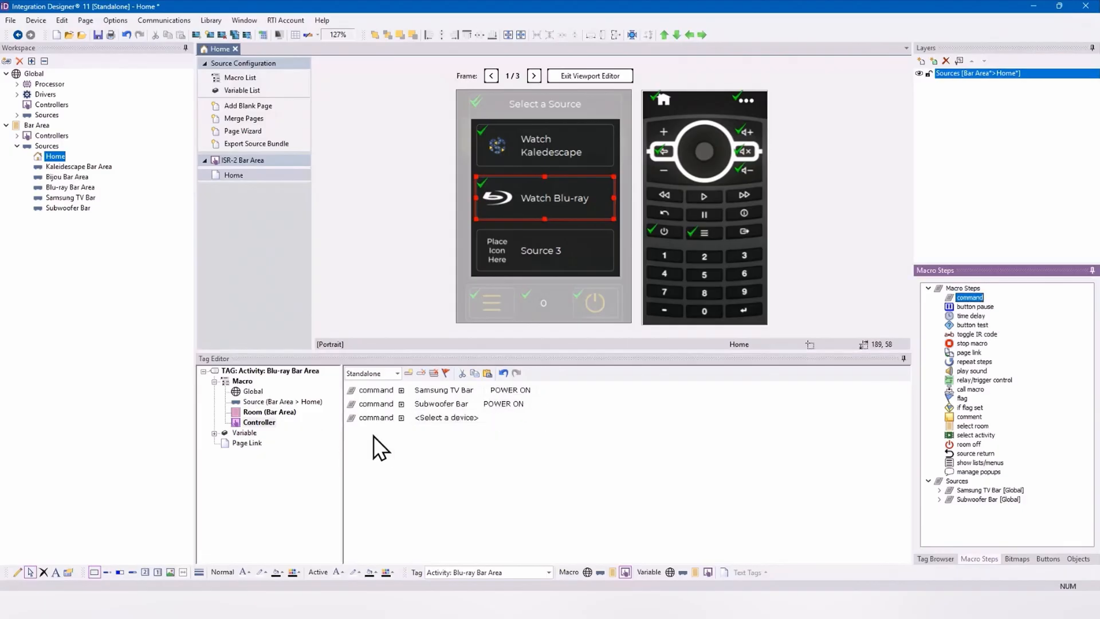
click(463, 419)
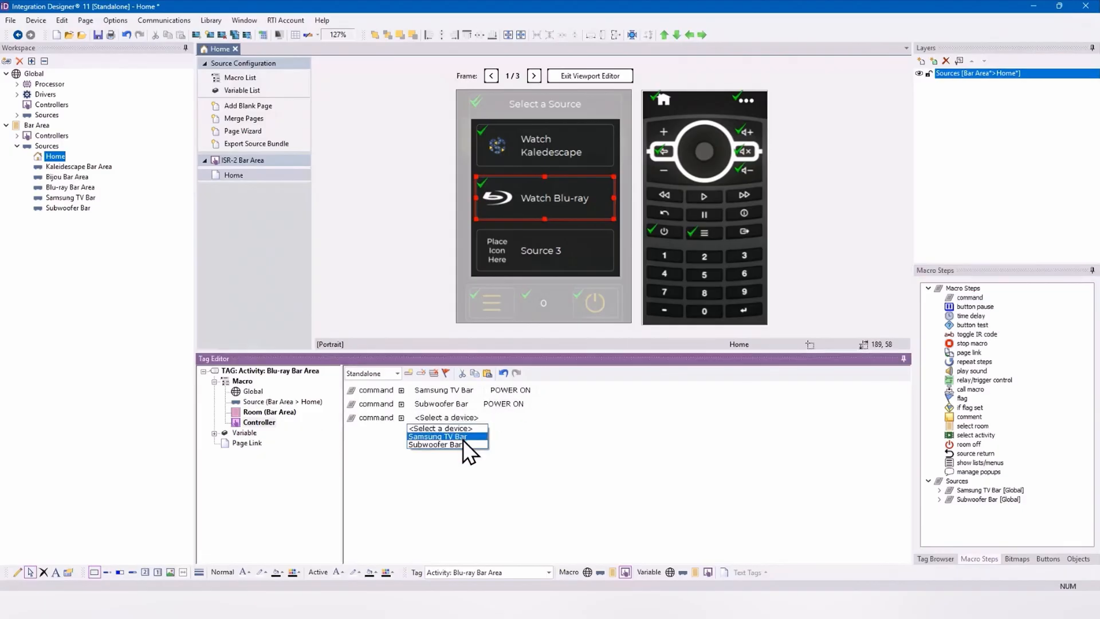
click(463, 433)
click(555, 417)
scroll(570, 257, down, 5)
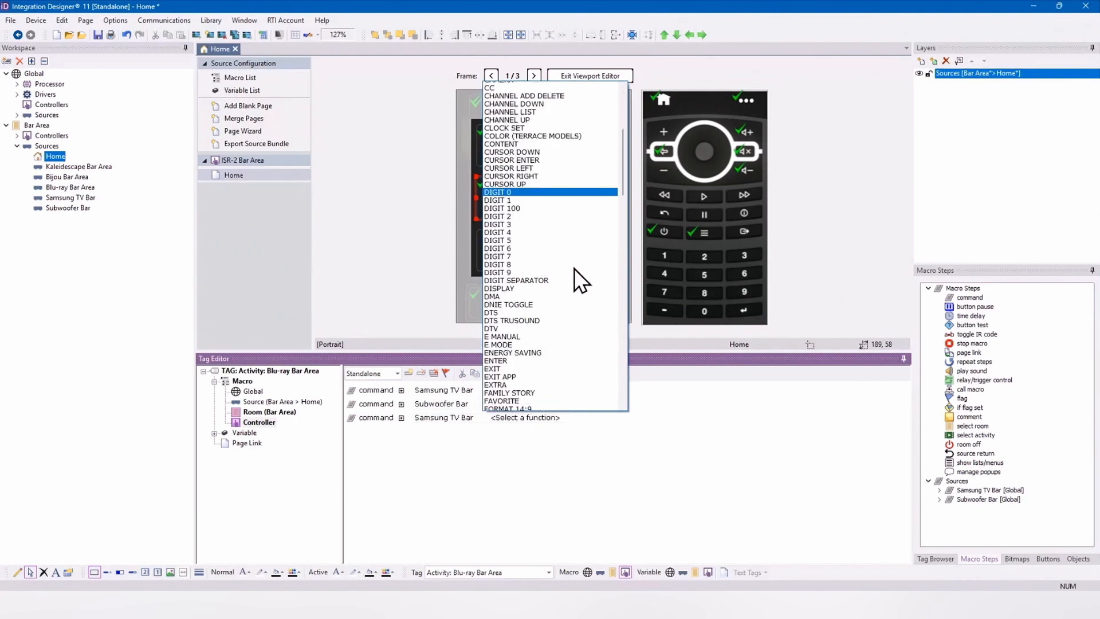
scroll(576, 269, down, 3)
scroll(556, 337, down, 4)
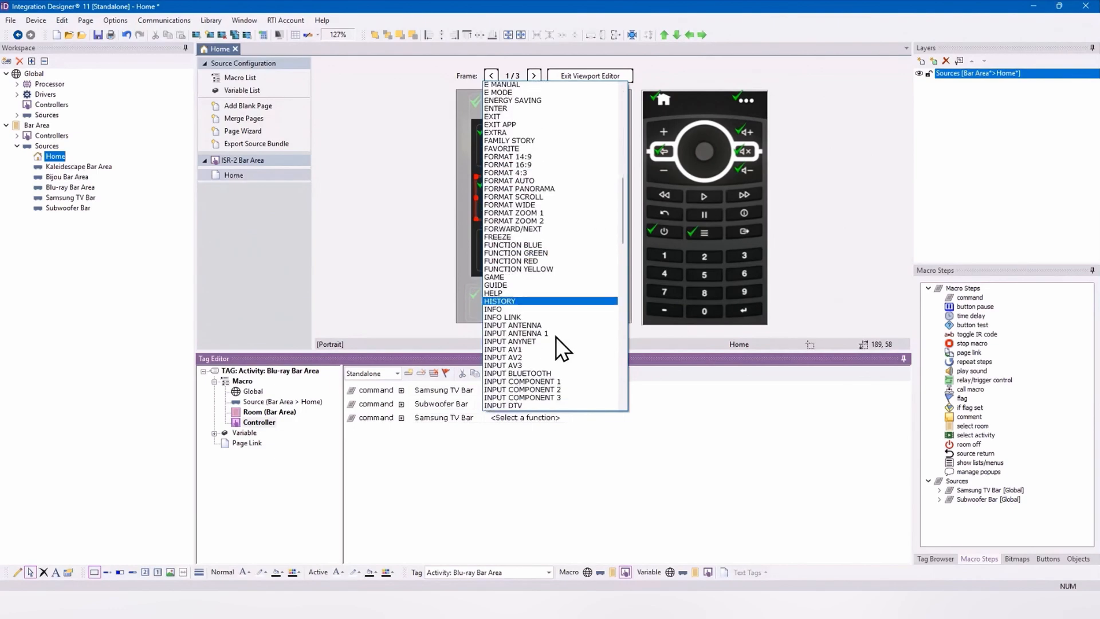
scroll(556, 336, down, 4)
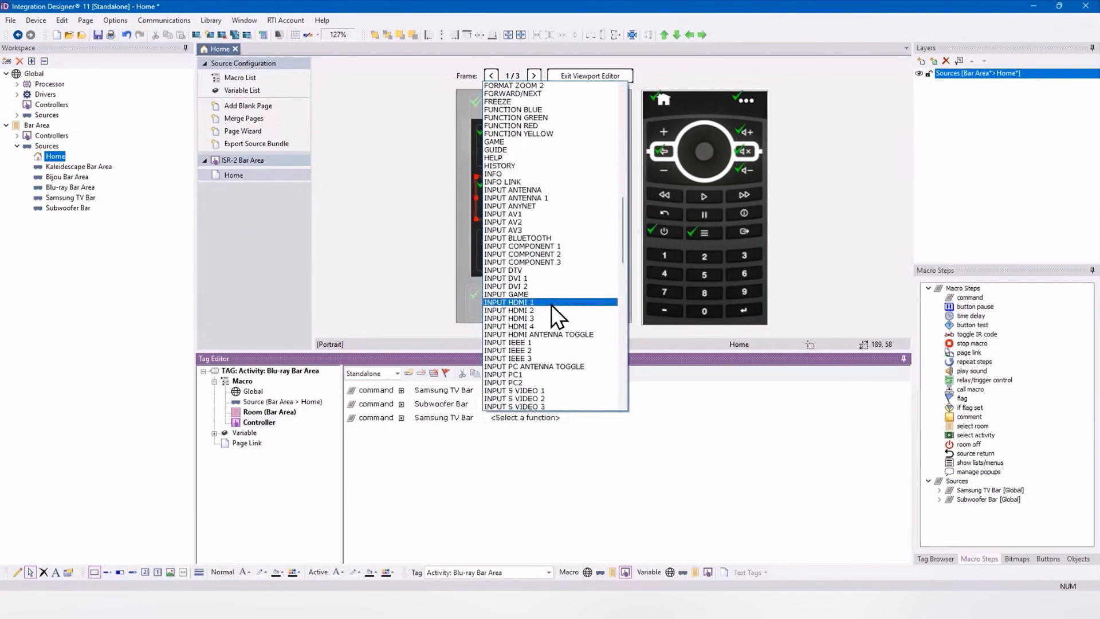
click(551, 305)
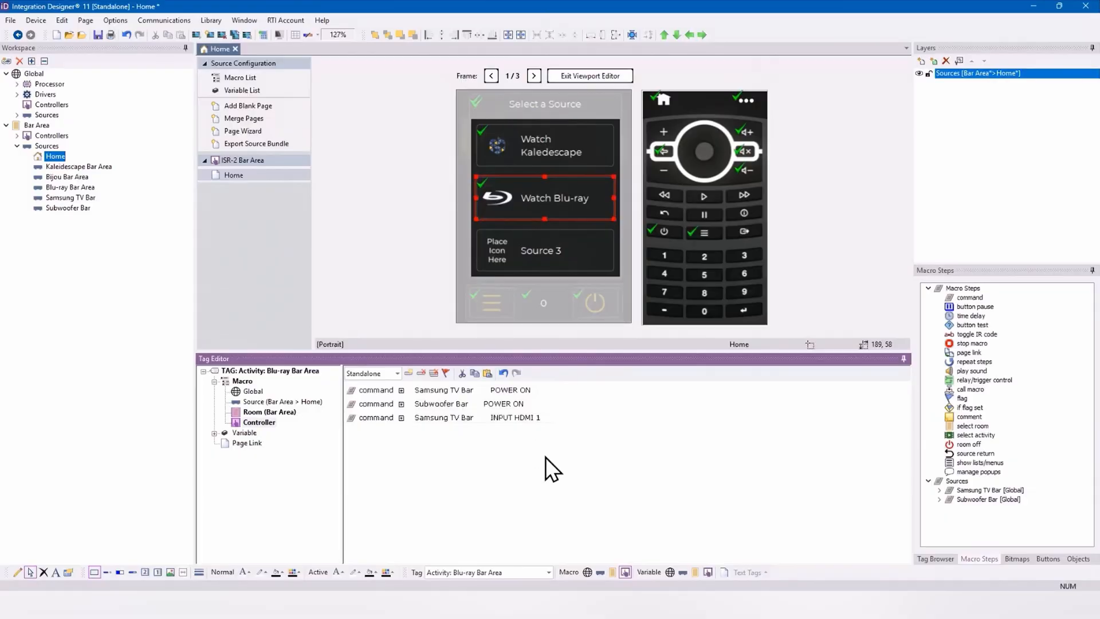
Step: Add a call macro step at the end of the standalone Controller macro and set its room to Bar Area
click(280, 413)
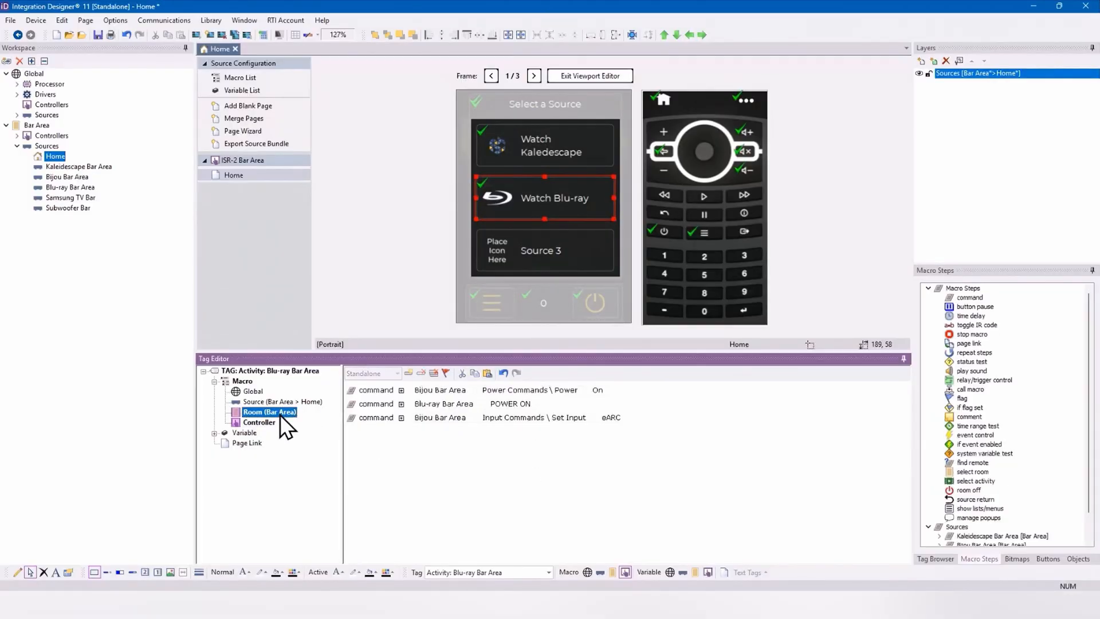
click(271, 425)
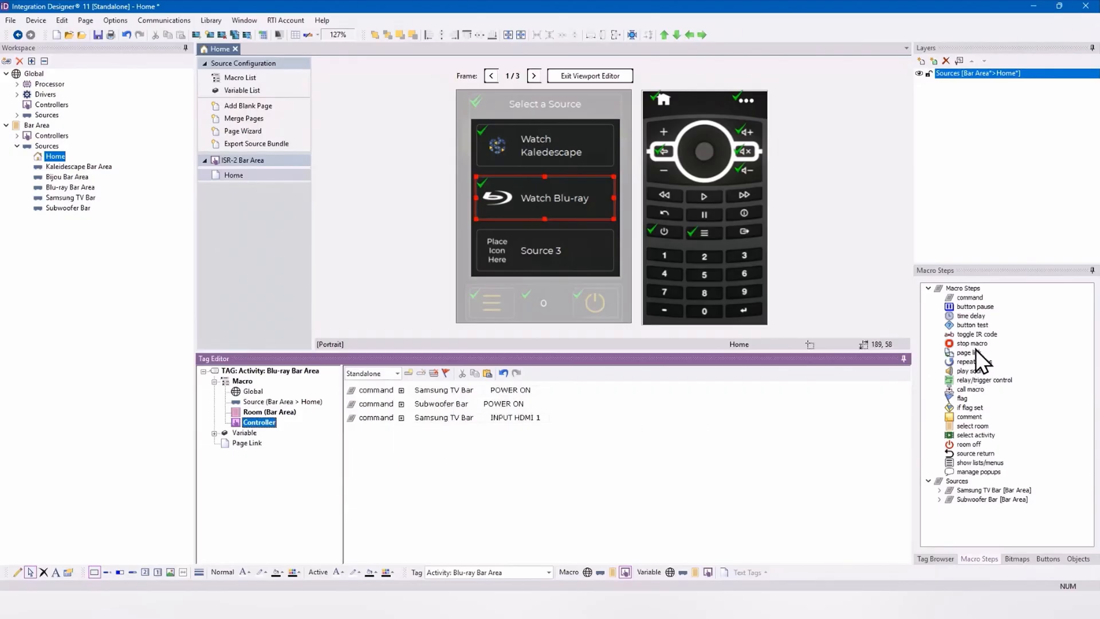
click(971, 389)
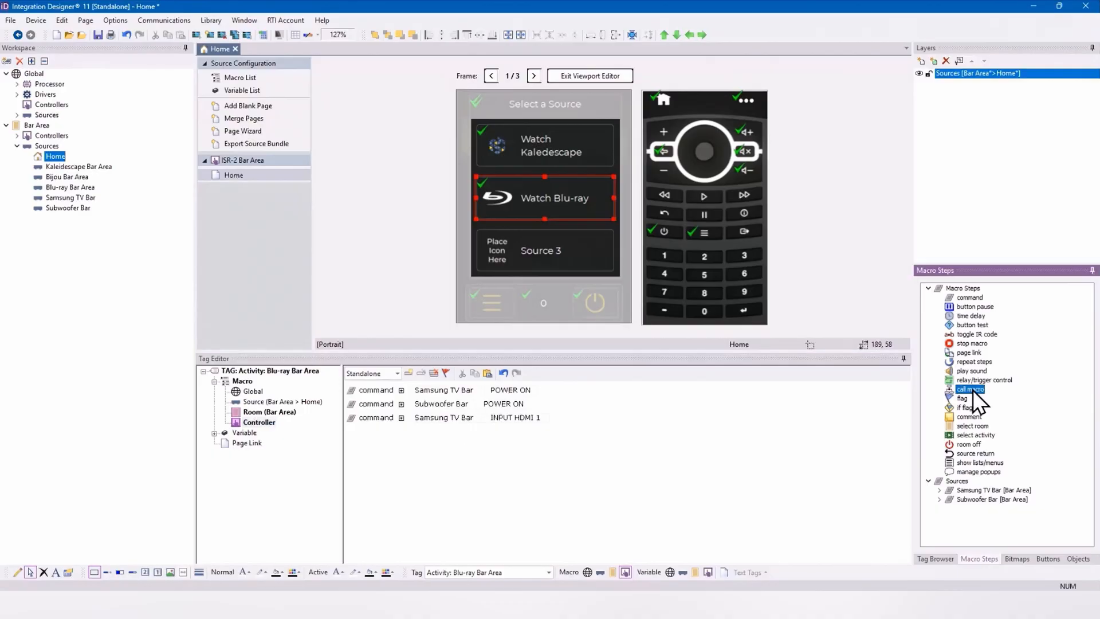
drag(968, 392, 531, 469)
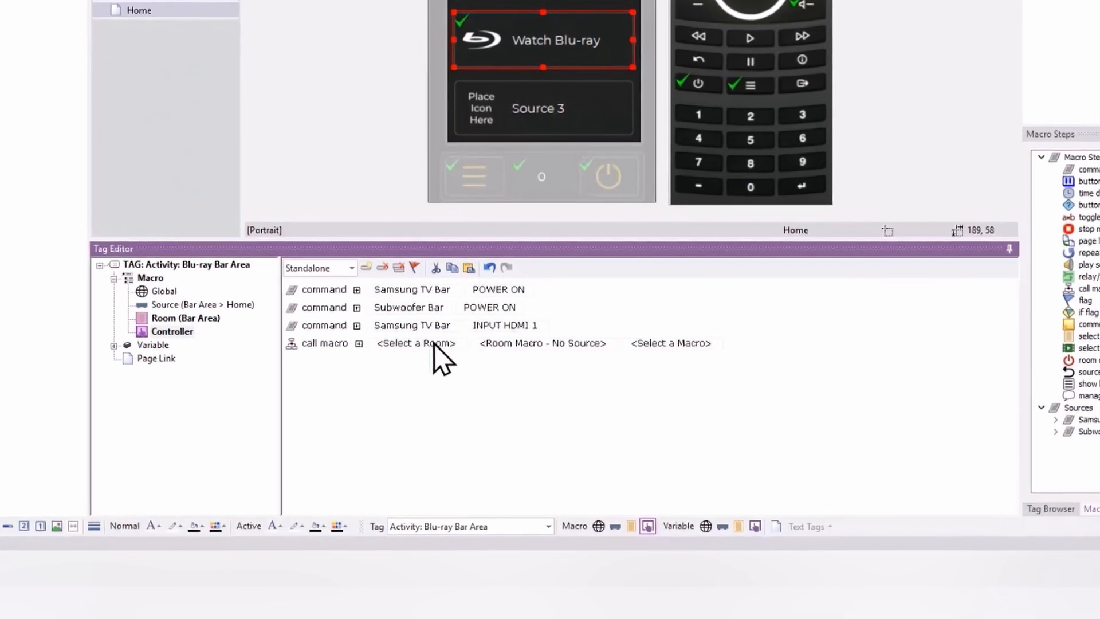
click(412, 346)
click(421, 373)
Step: Set the call macro step to Room Macro - No Source and the Activity: Blu-ray Bar Area macro
click(535, 343)
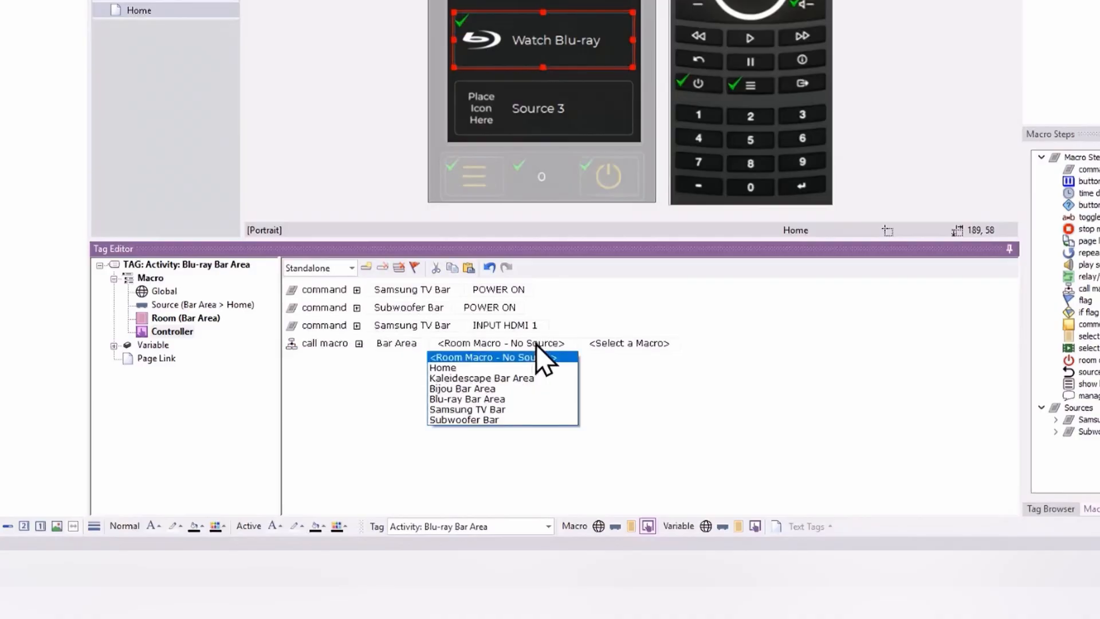
click(537, 344)
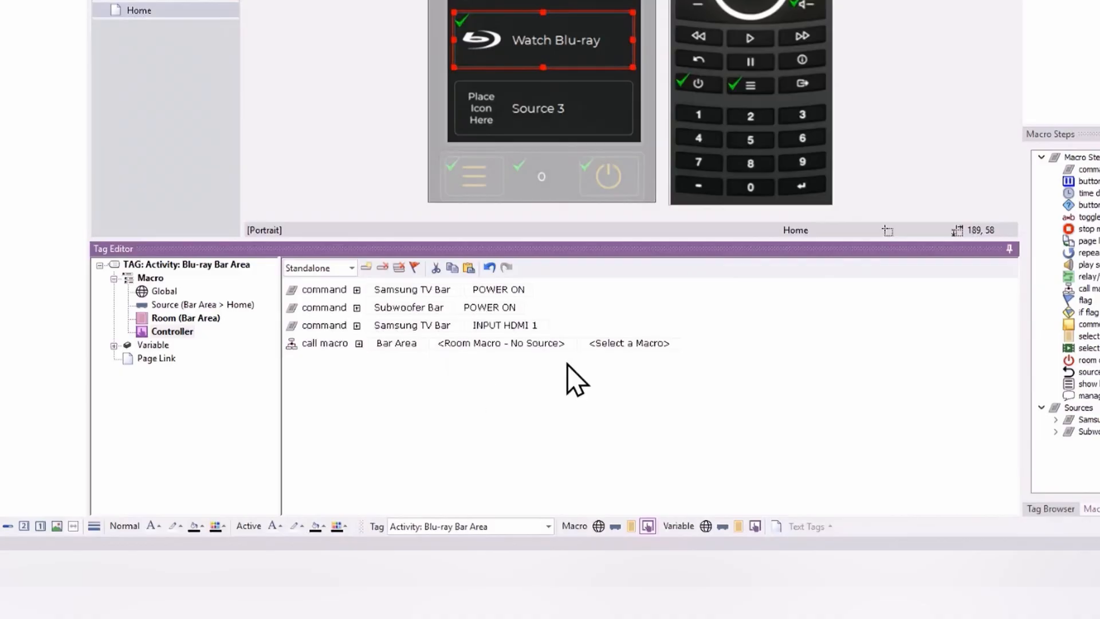
click(525, 346)
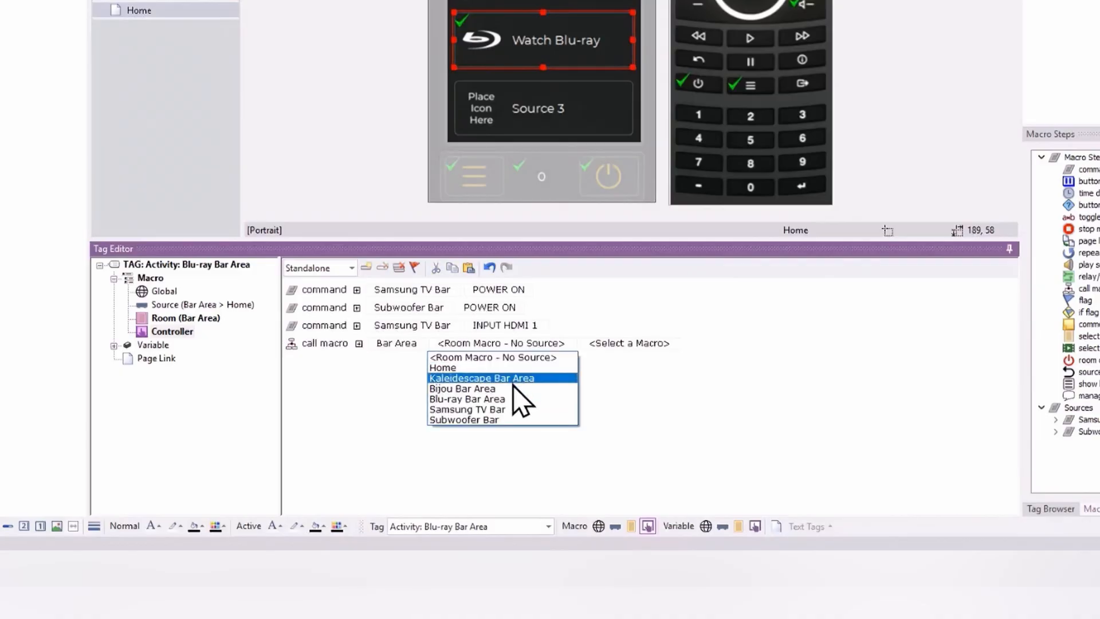
click(504, 357)
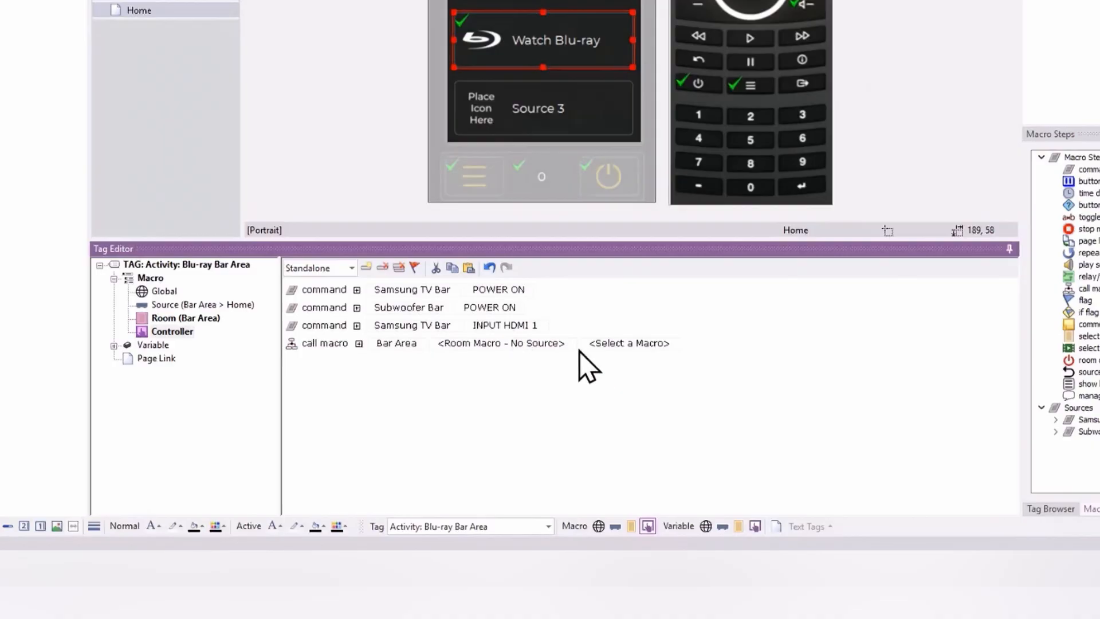
click(668, 343)
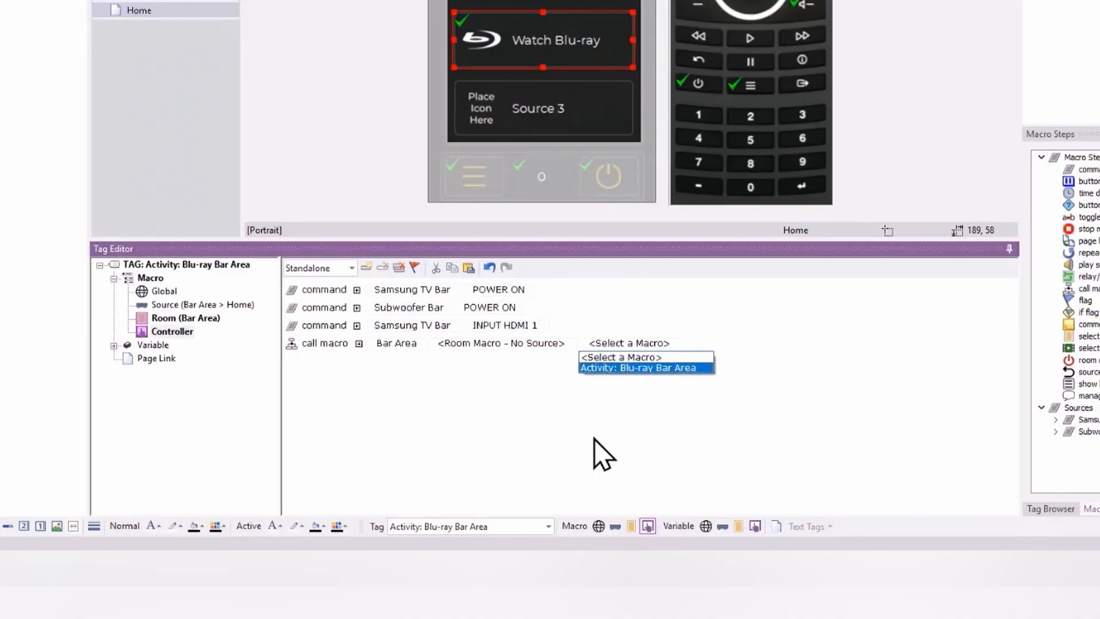
click(672, 369)
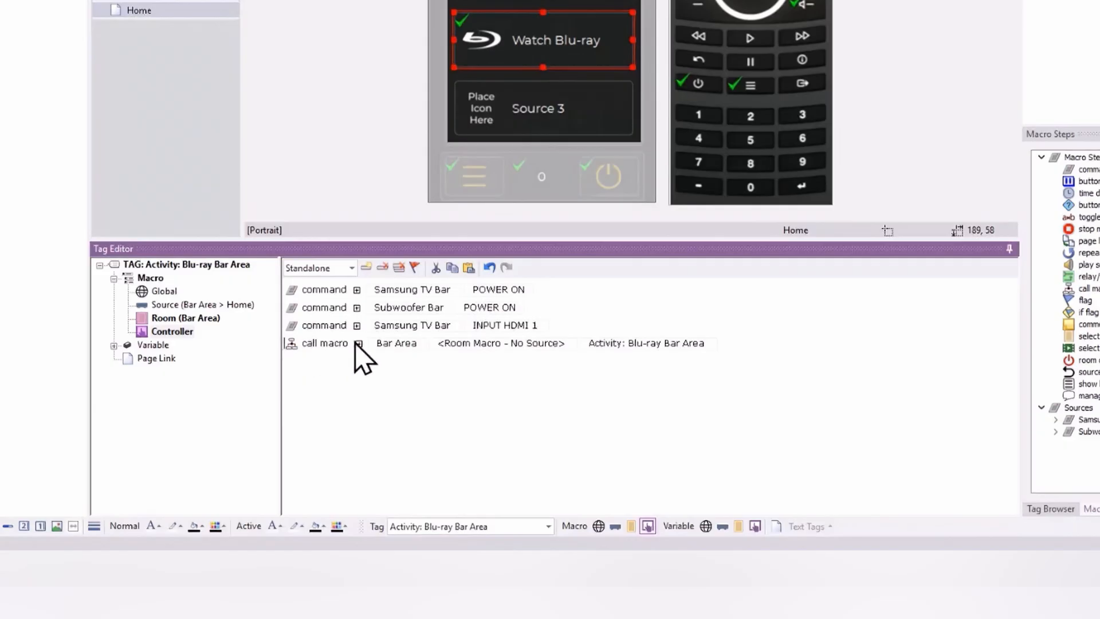
Step: Review the Room (Bar Area) macro's commands against the steps in the standalone Controller macro
click(184, 318)
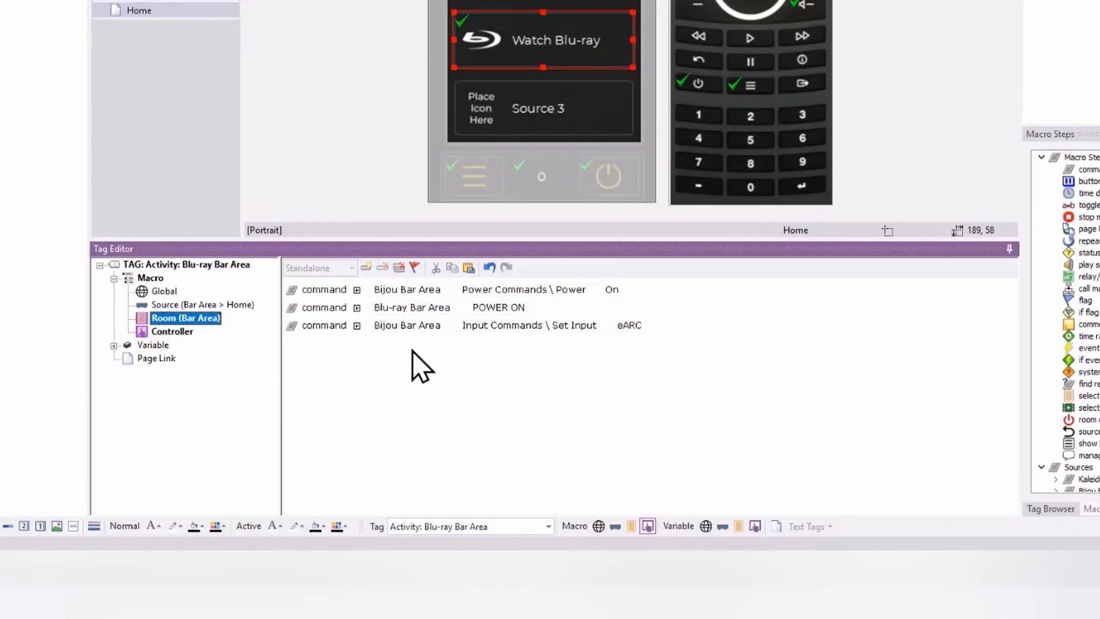
click(156, 331)
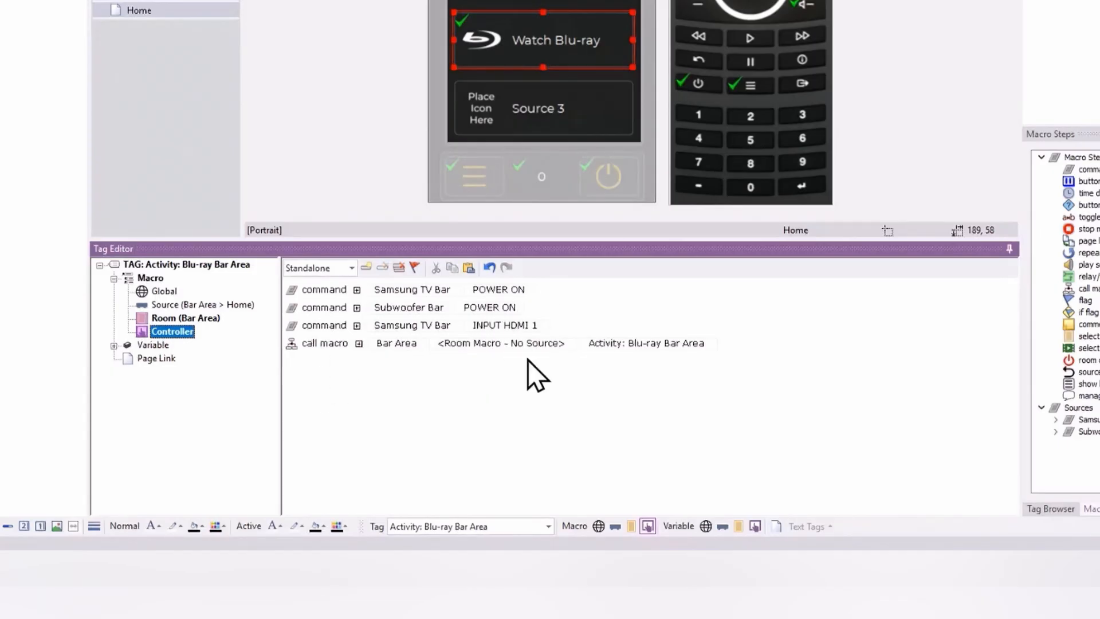
click(182, 318)
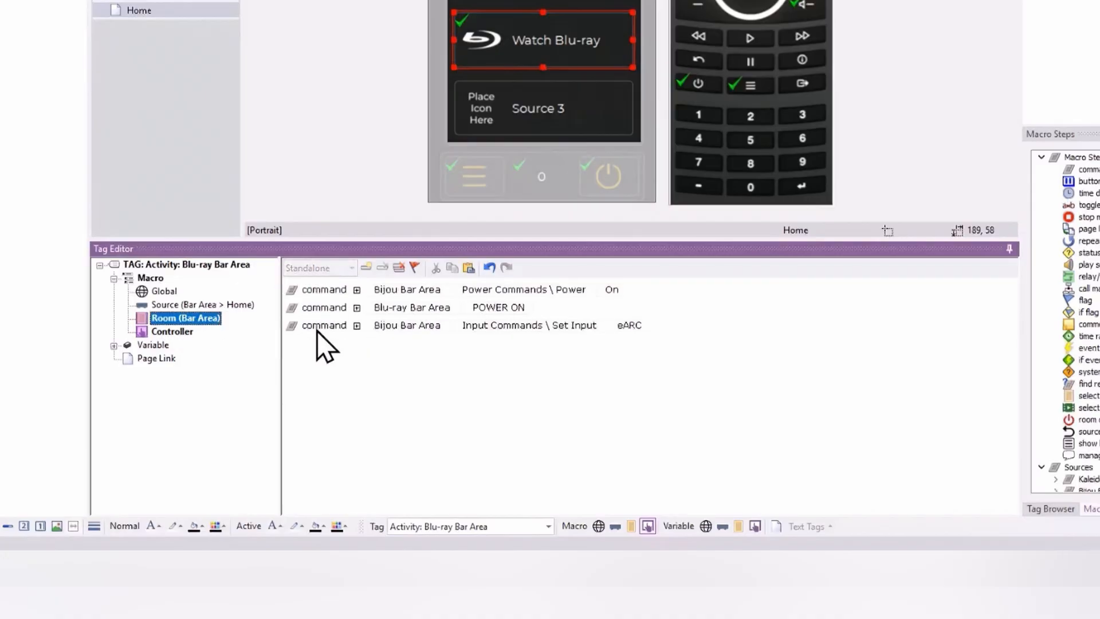
click(175, 334)
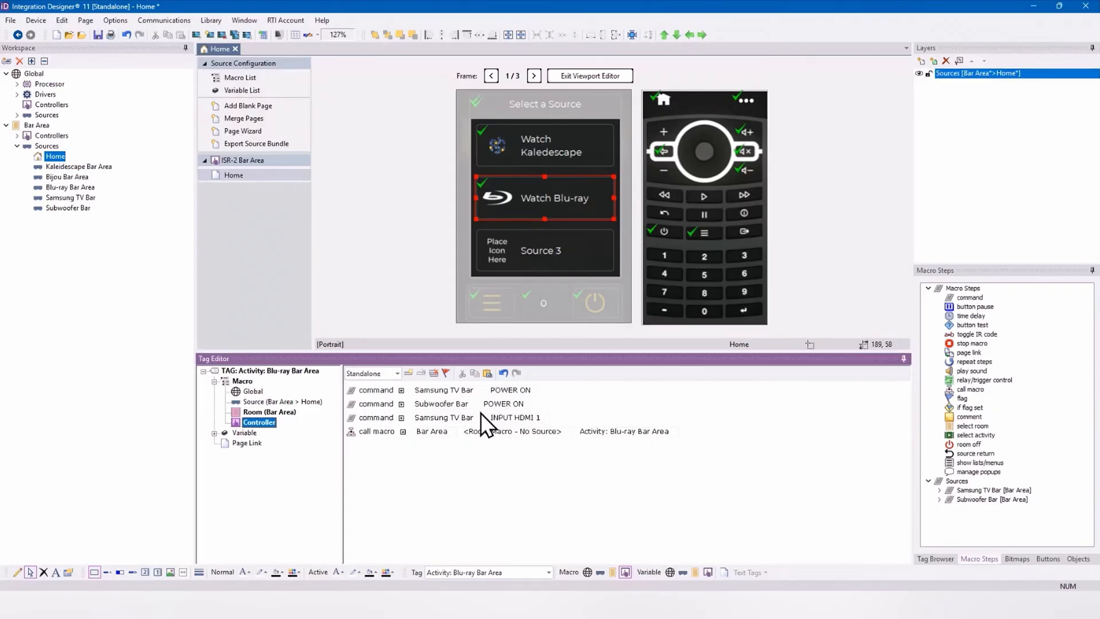
Step: Change the title of the Samsung TV Bar source's Cable/Satellite TV page to TV
click(69, 197)
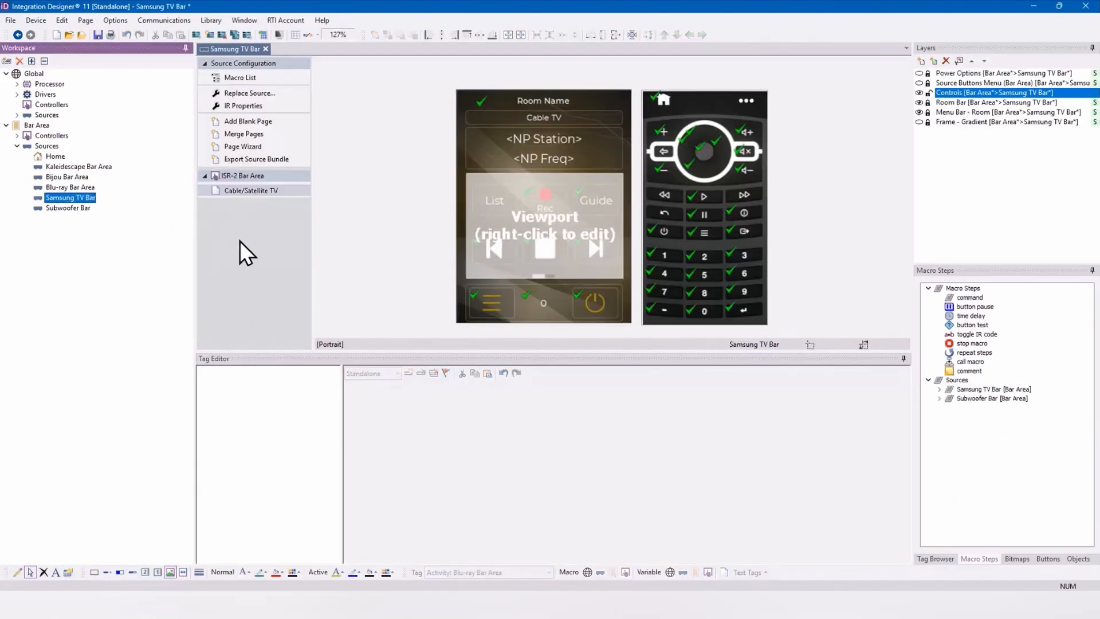
right_click(236, 197)
click(247, 205)
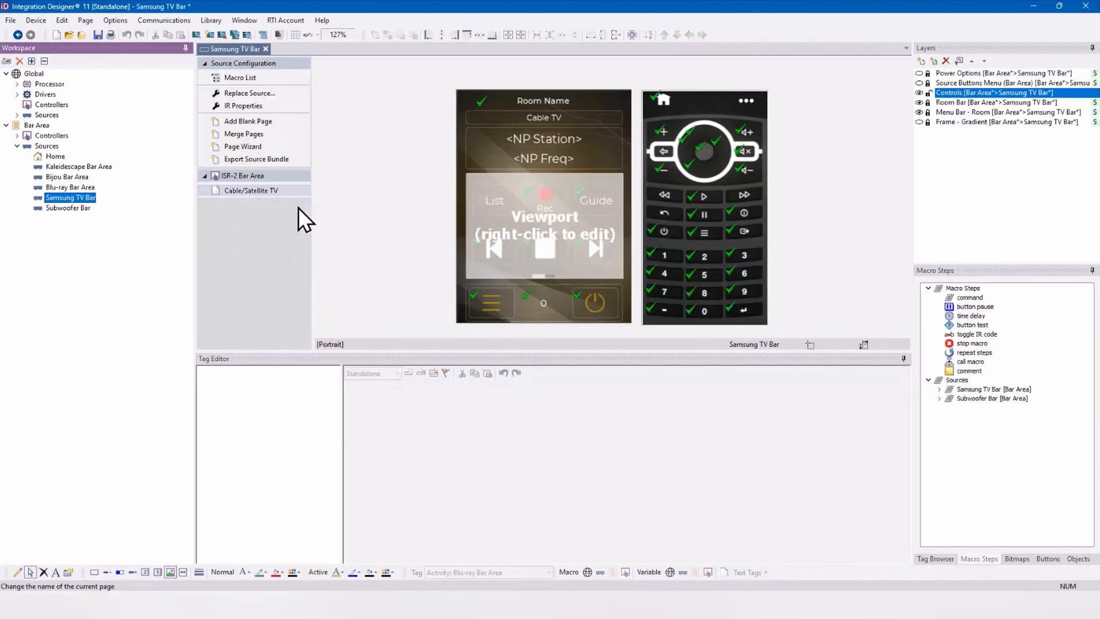
text(TV)
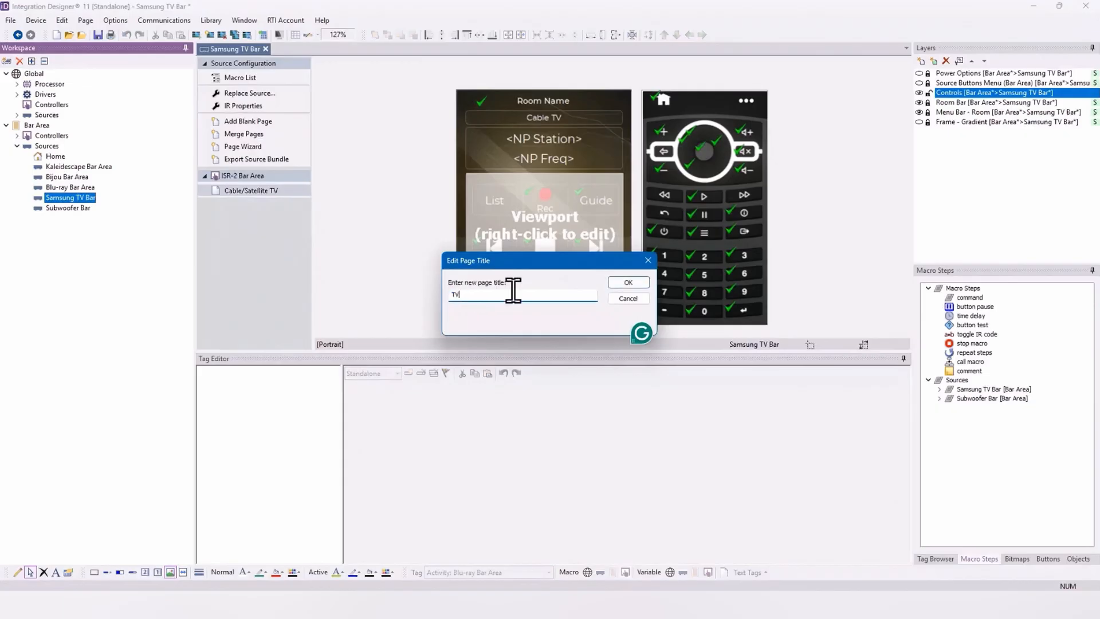
key(Return)
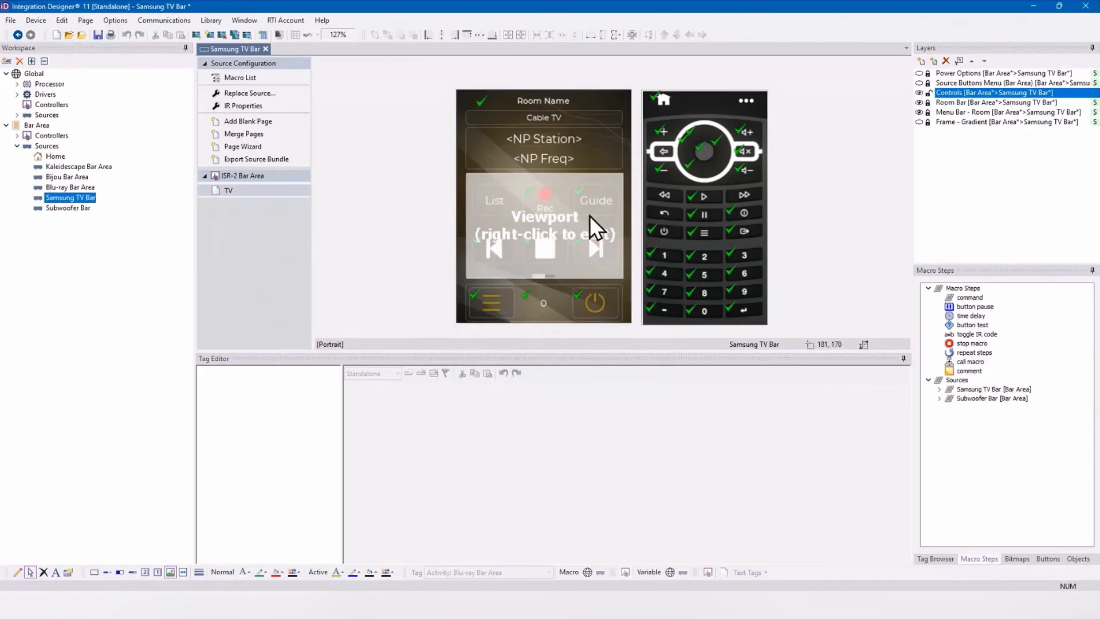
Step: Open the TV page's viewport for editing and examine the macro assigned to its Rec button
click(590, 215)
right_click(590, 214)
click(646, 234)
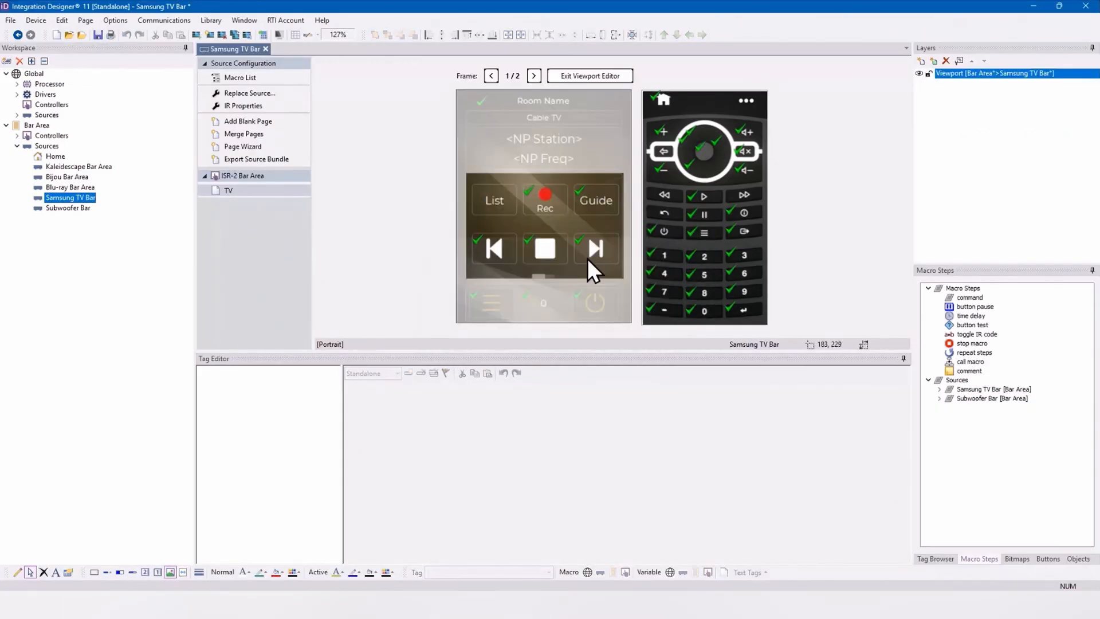
click(544, 199)
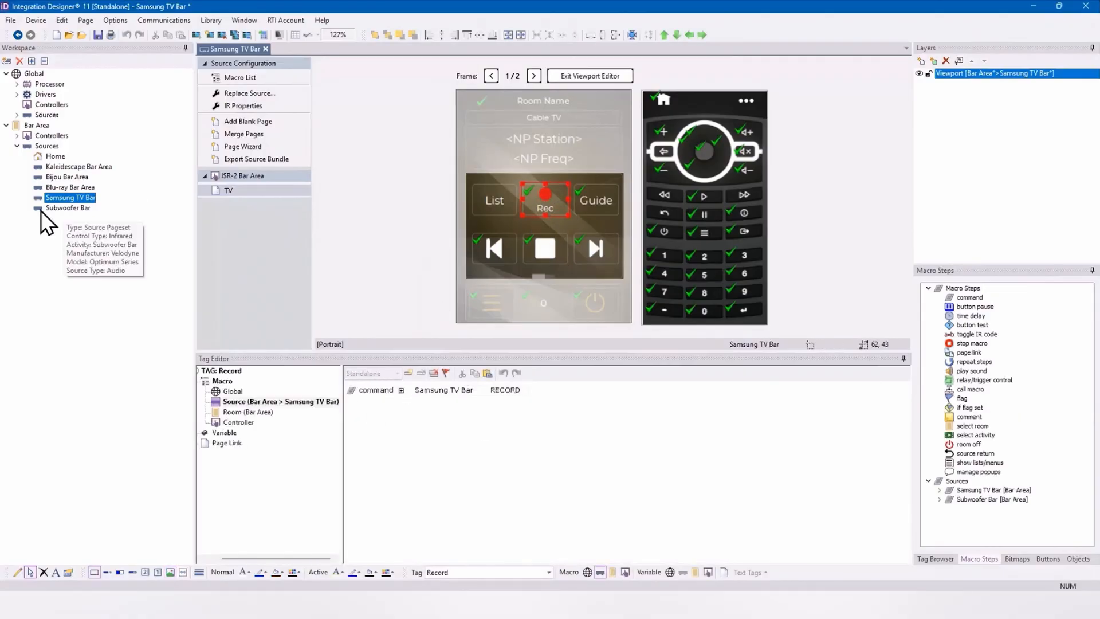
Step: Add a blank page titled Sub to the Subwoofer Bar source and check the available bitmaps for it
click(63, 208)
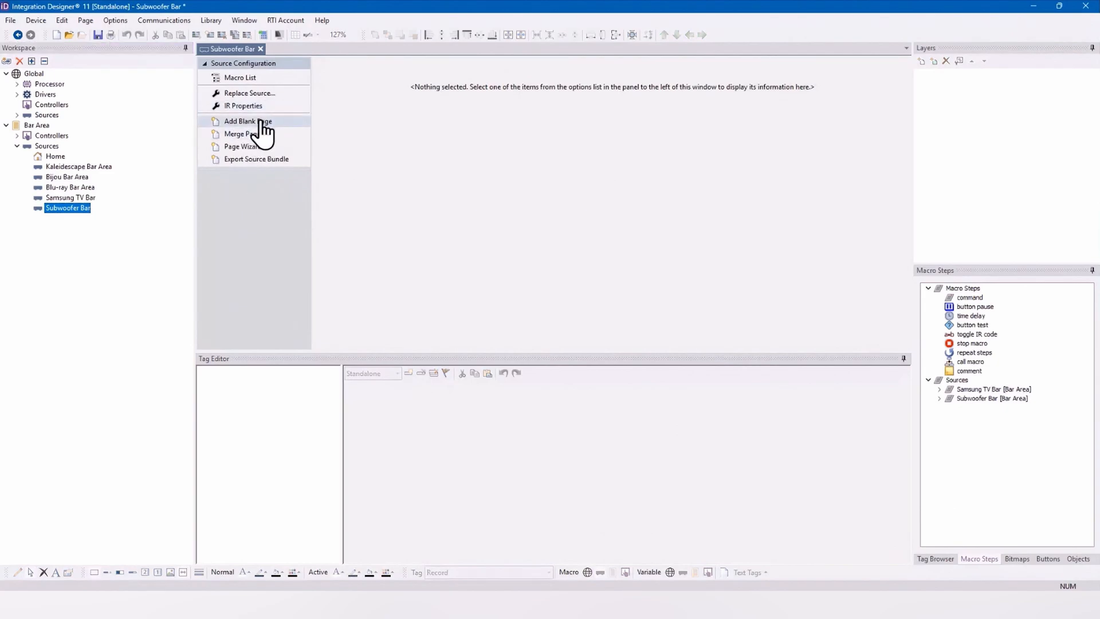
click(260, 121)
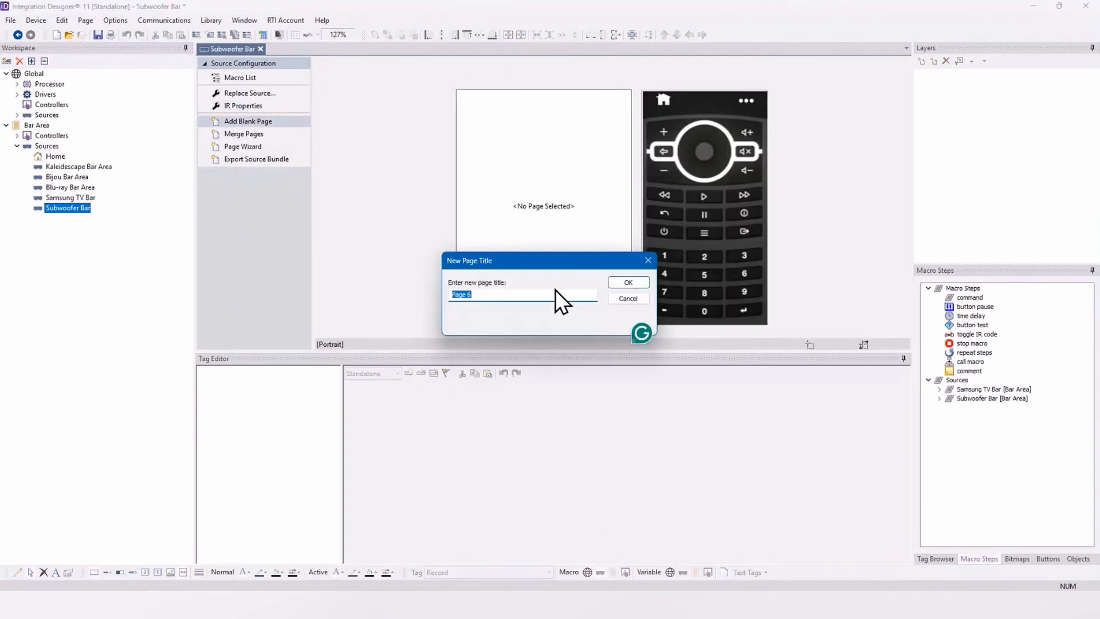
text(Sub)
key(Return)
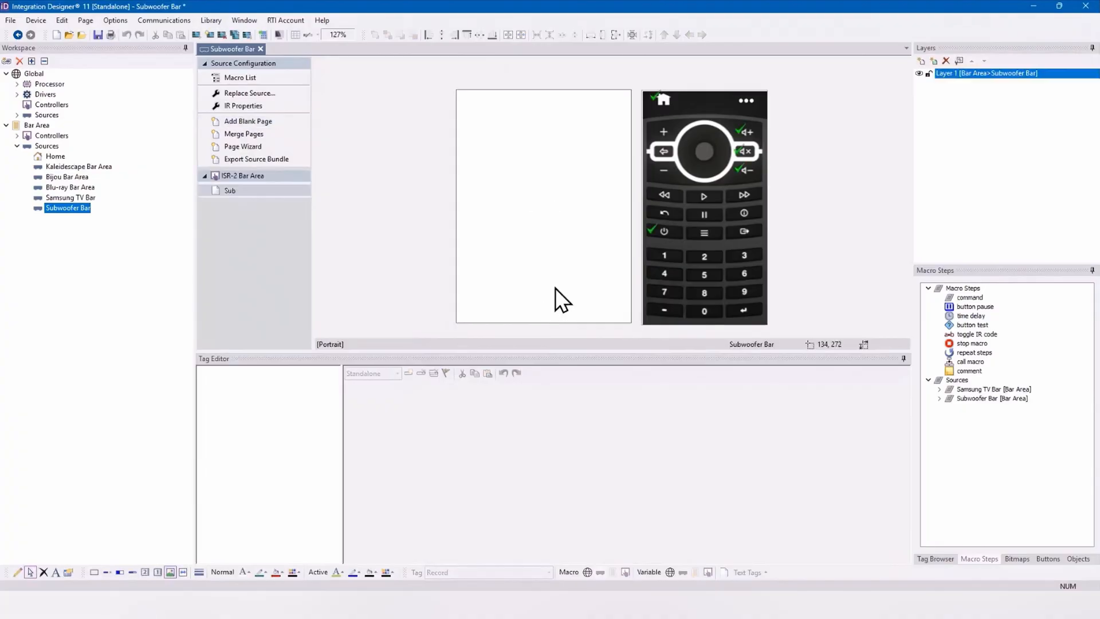
click(1019, 559)
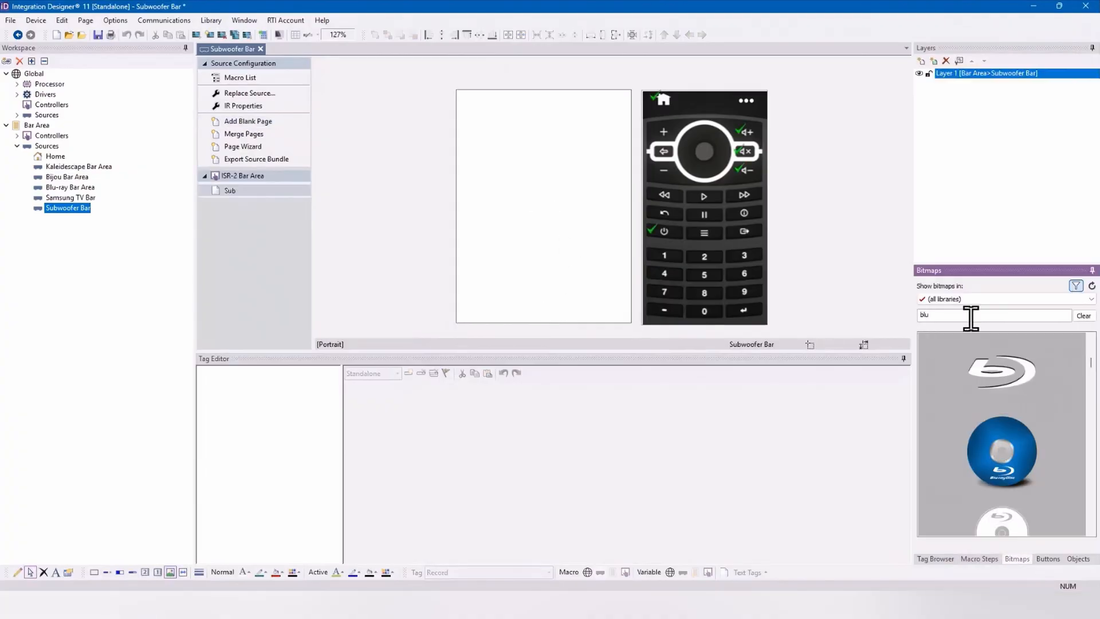
Step: Insert the Coral BLANK template page into the Subwoofer Bar source with the Page Wizard
click(244, 147)
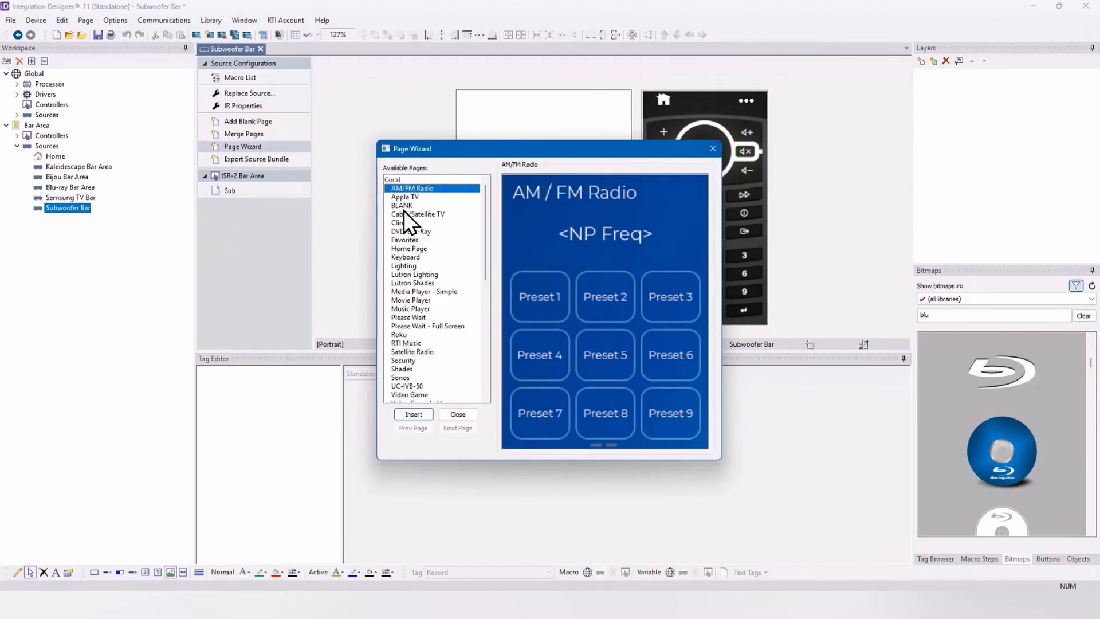
click(404, 207)
click(427, 414)
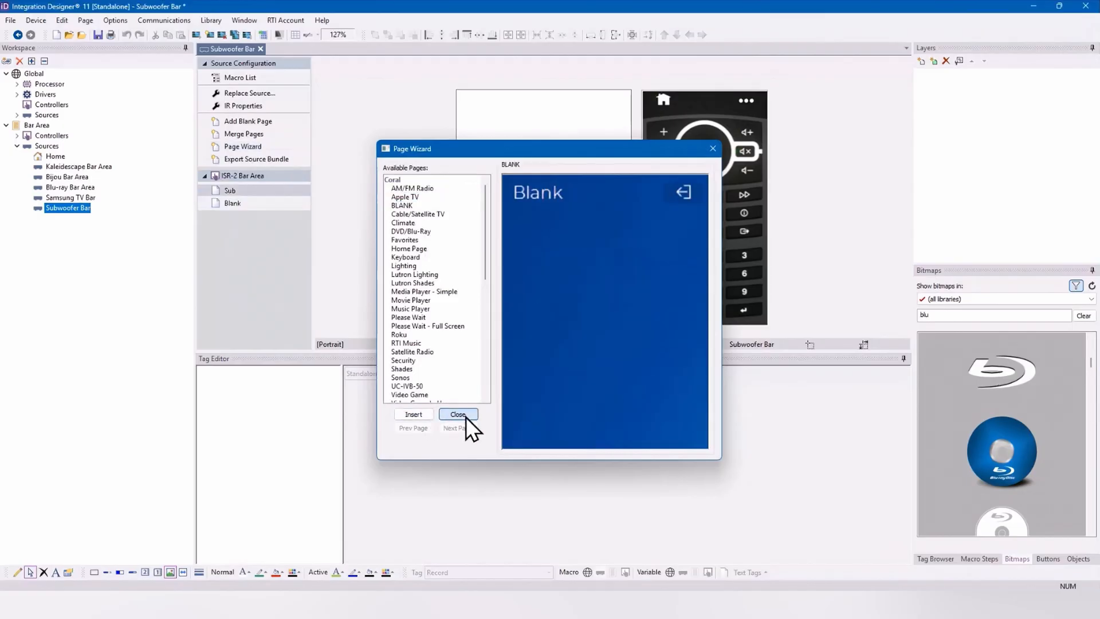
click(466, 417)
Step: Delete the empty Sub page from the Subwoofer Bar source, keeping the template-based Blank page
right_click(262, 188)
click(243, 201)
click(241, 202)
click(252, 192)
right_click(272, 193)
click(311, 225)
Step: Rename the Subwoofer Bar source's Blank page to Sub
right_click(256, 193)
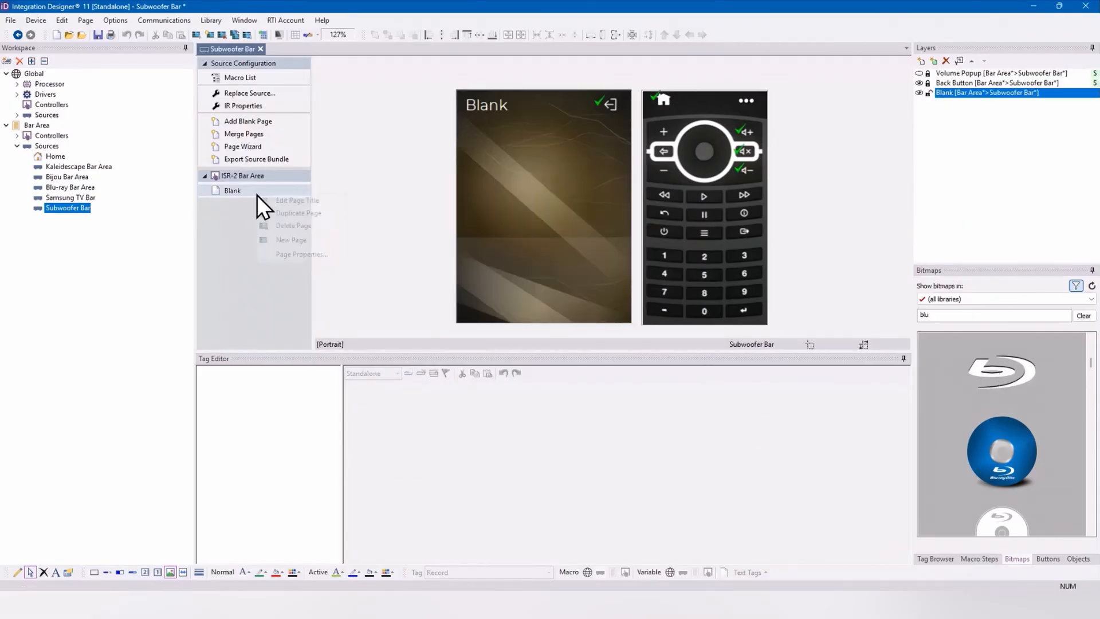
click(292, 201)
text(Sub)
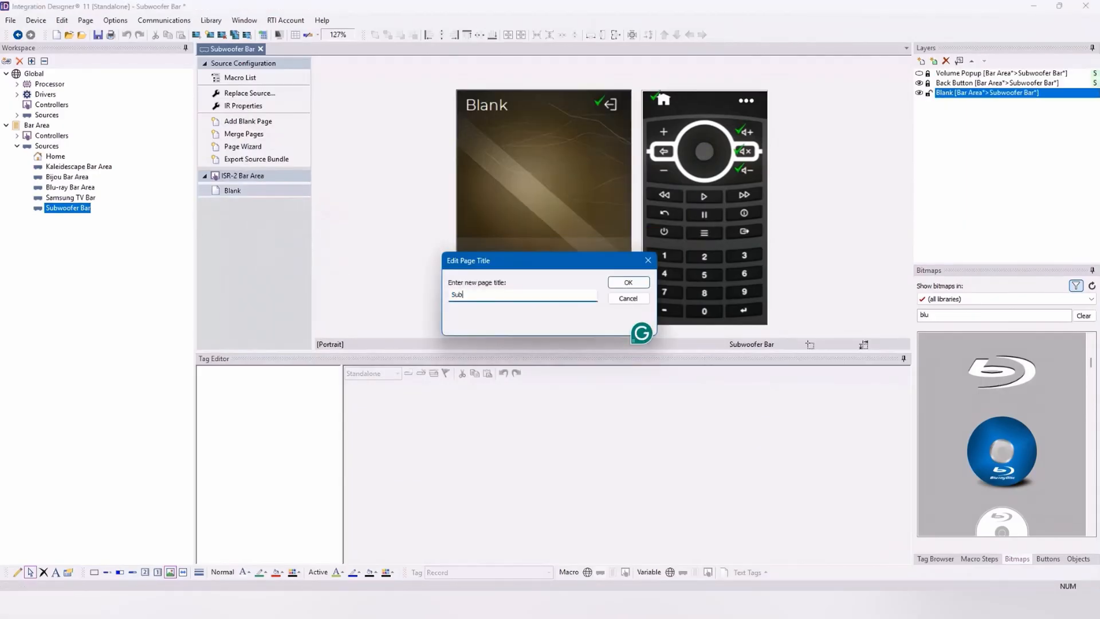
key(Return)
Step: Change the heading text on the Sub page from Blank to Subwoofer
click(513, 106)
right_click(521, 98)
click(559, 116)
text(Subwoofer)
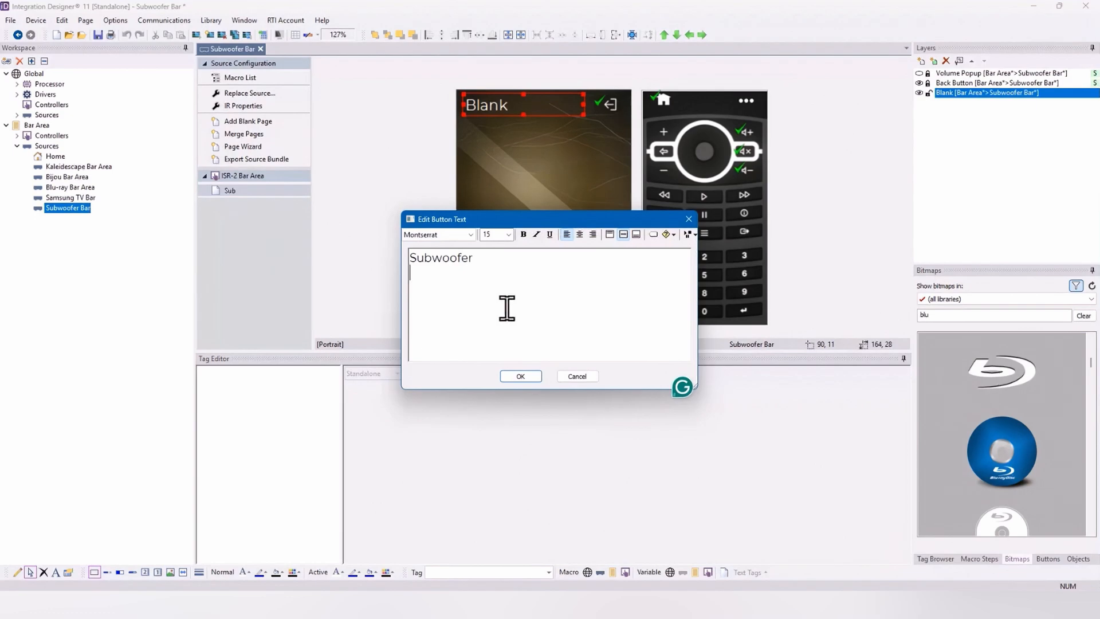
key(XF86AudioLowerVolume)
key(BackSpace)
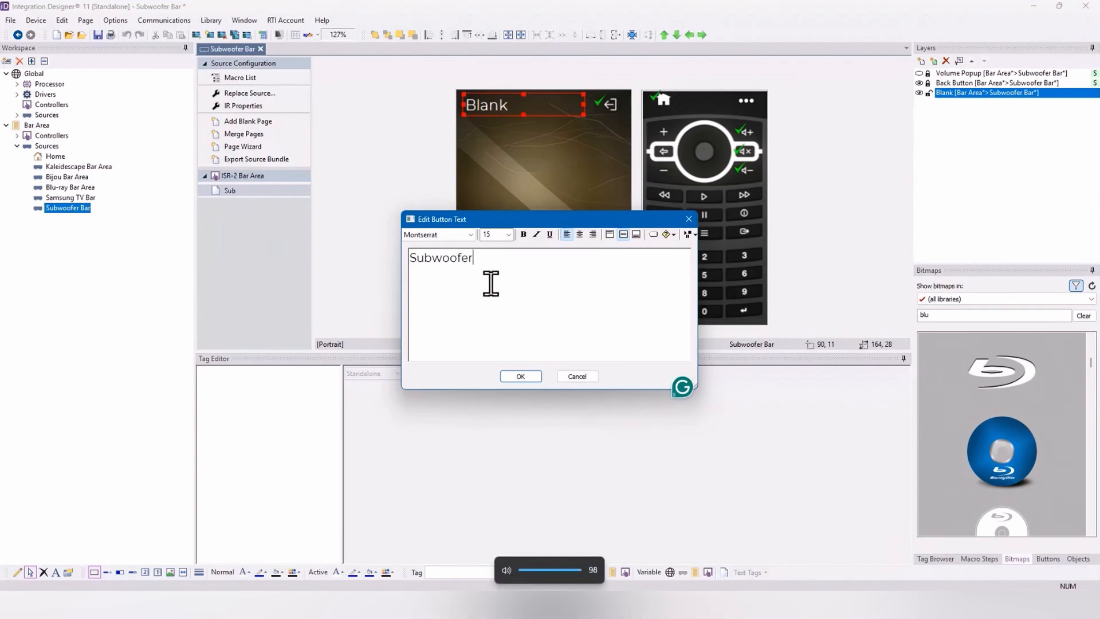
click(520, 375)
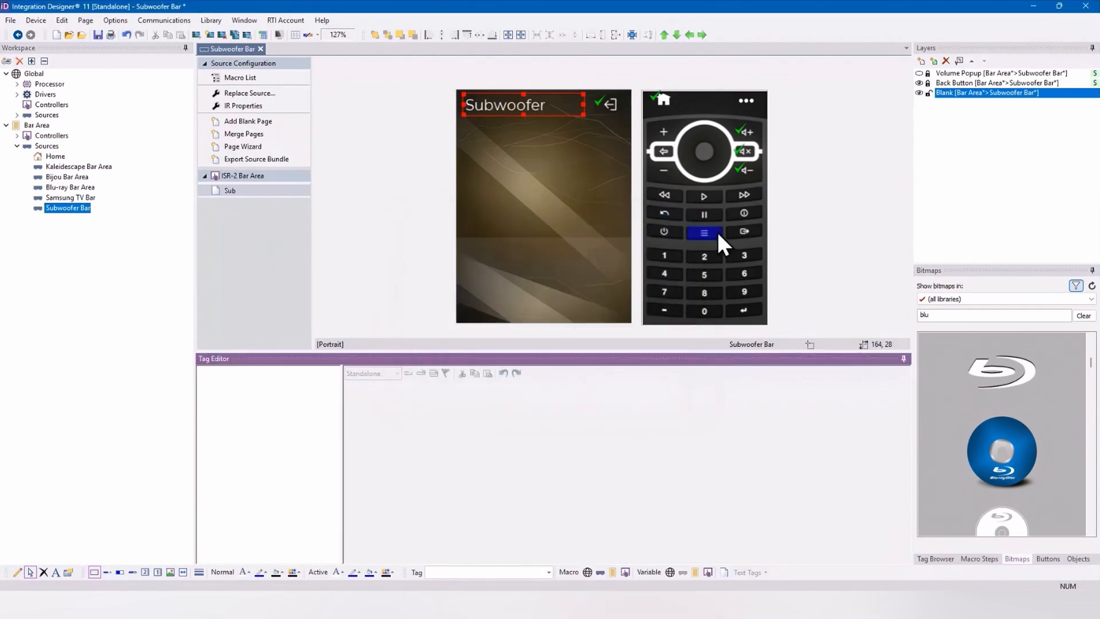
Step: Filter the Coral - Elements bitmaps by "button" and place a rounded outline button below the Subwoofer heading
click(987, 300)
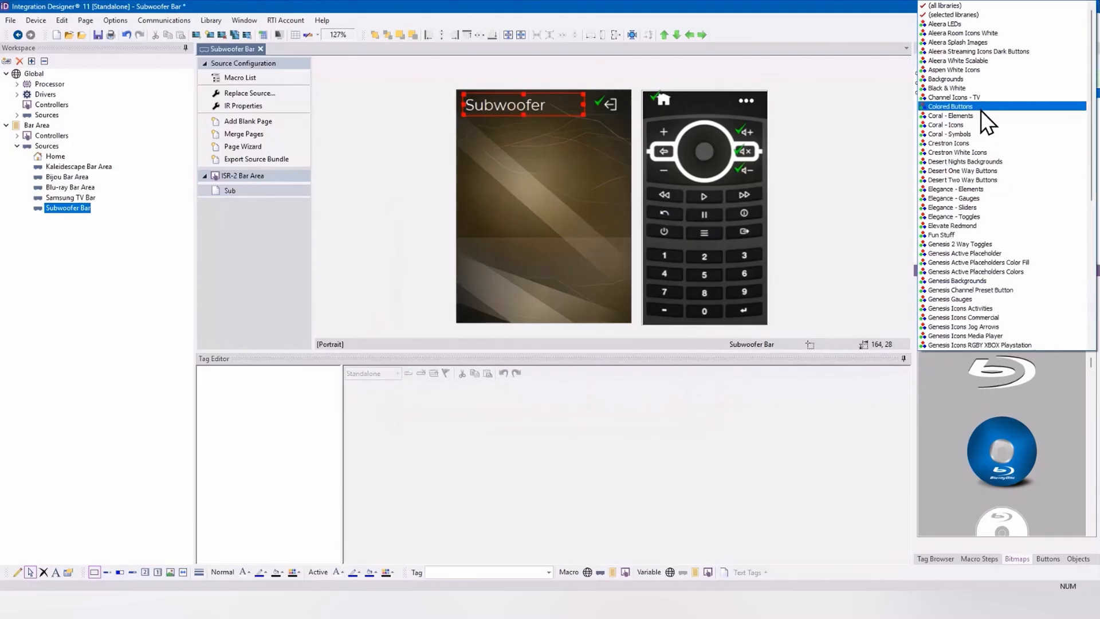
click(975, 116)
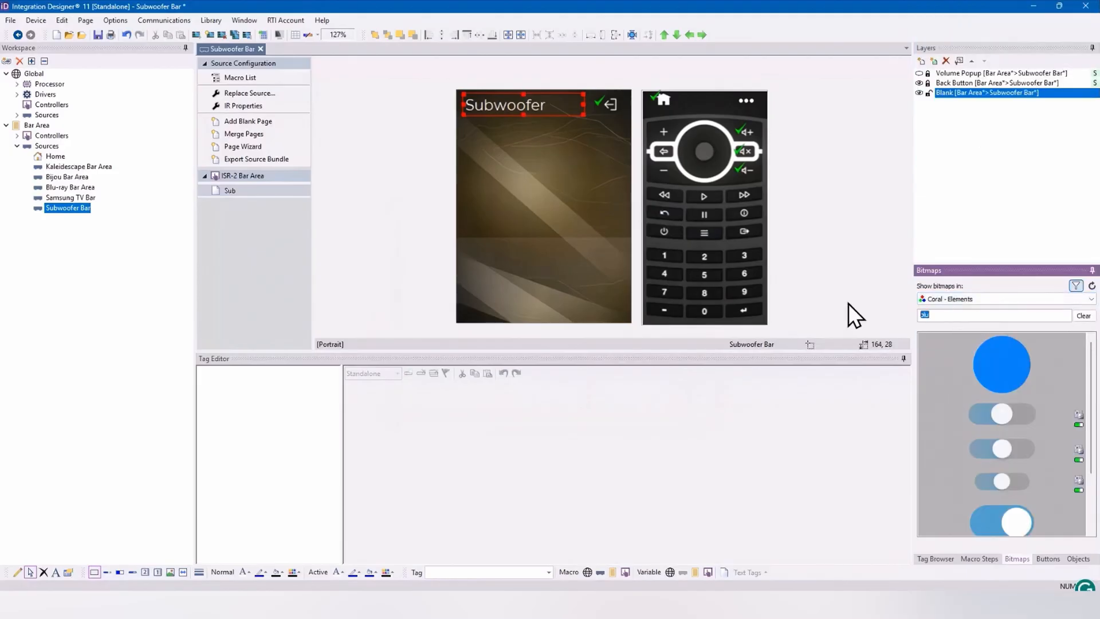
text(button)
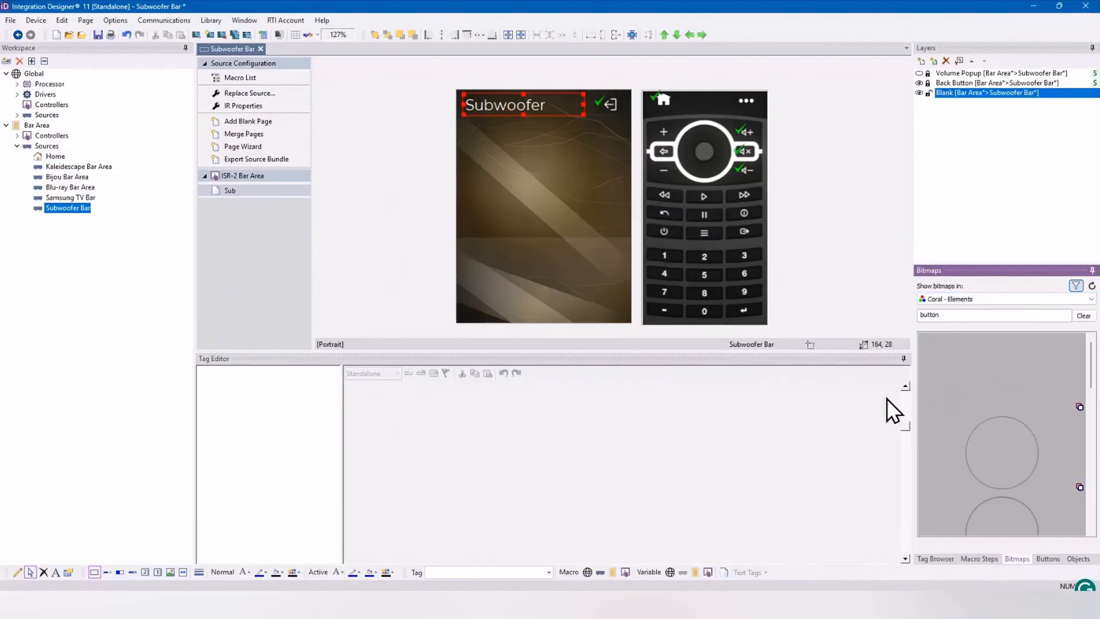
drag(1003, 438, 516, 152)
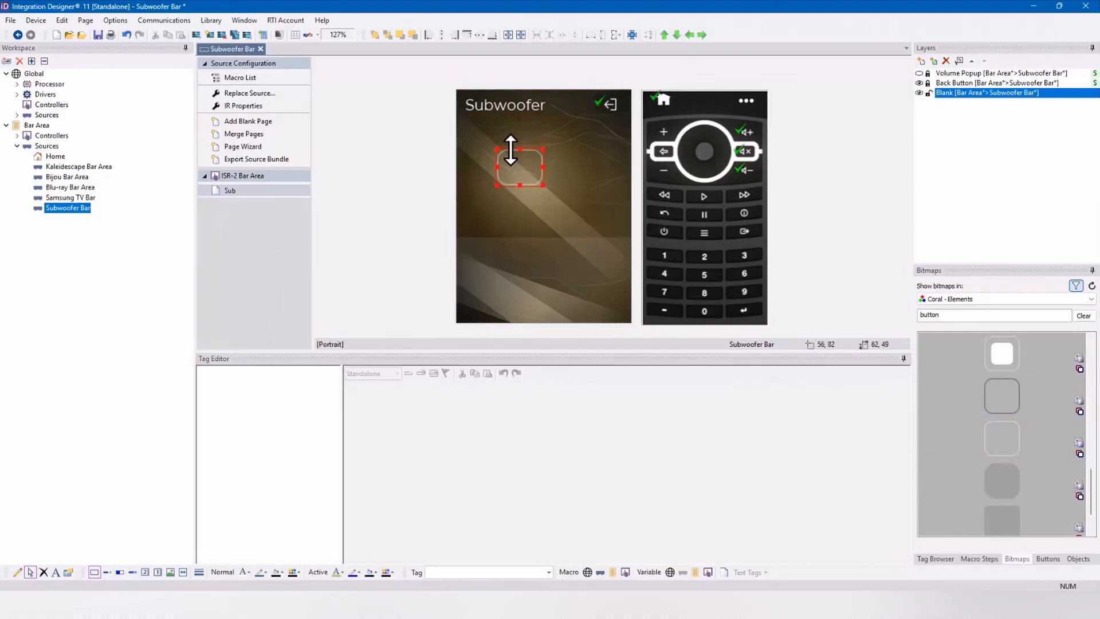
Step: Widen the rounded button to about 157 × 45 and create two copies of it stacked underneath
click(544, 167)
click(536, 168)
mouse_move(541, 168)
mouse_down()
mouse_move(613, 172)
mouse_move(560, 167)
mouse_up()
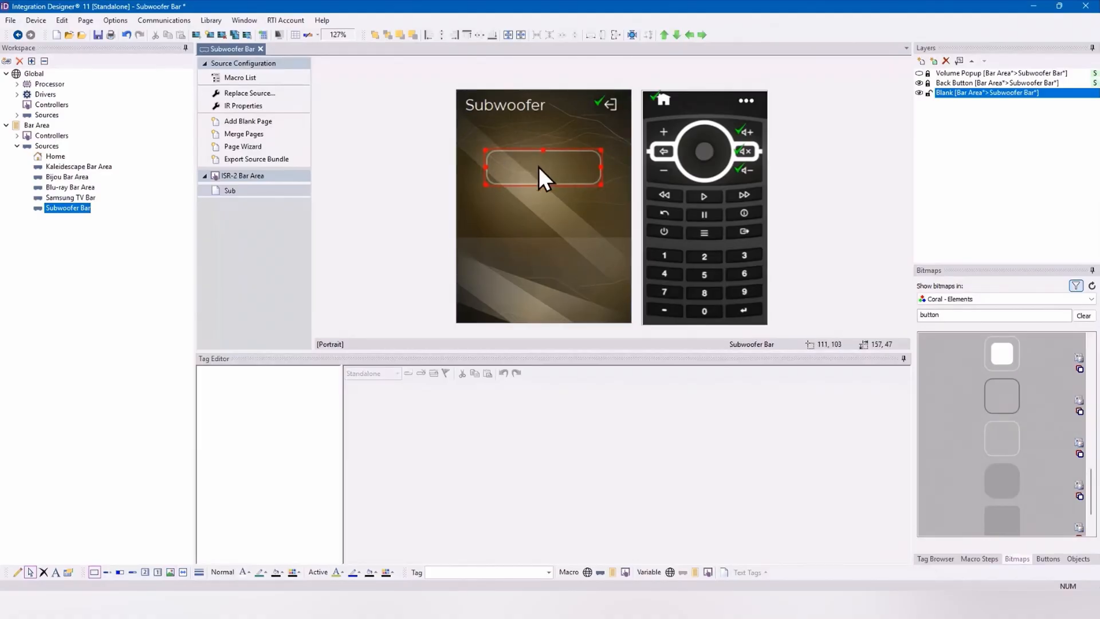
click(935, 559)
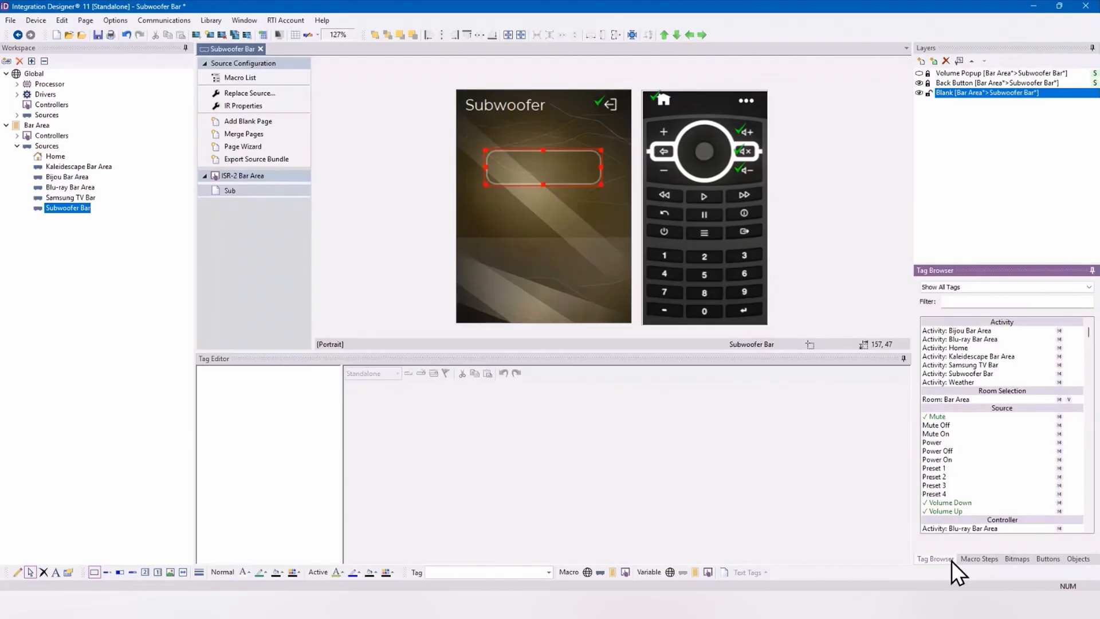
drag(564, 185, 559, 259)
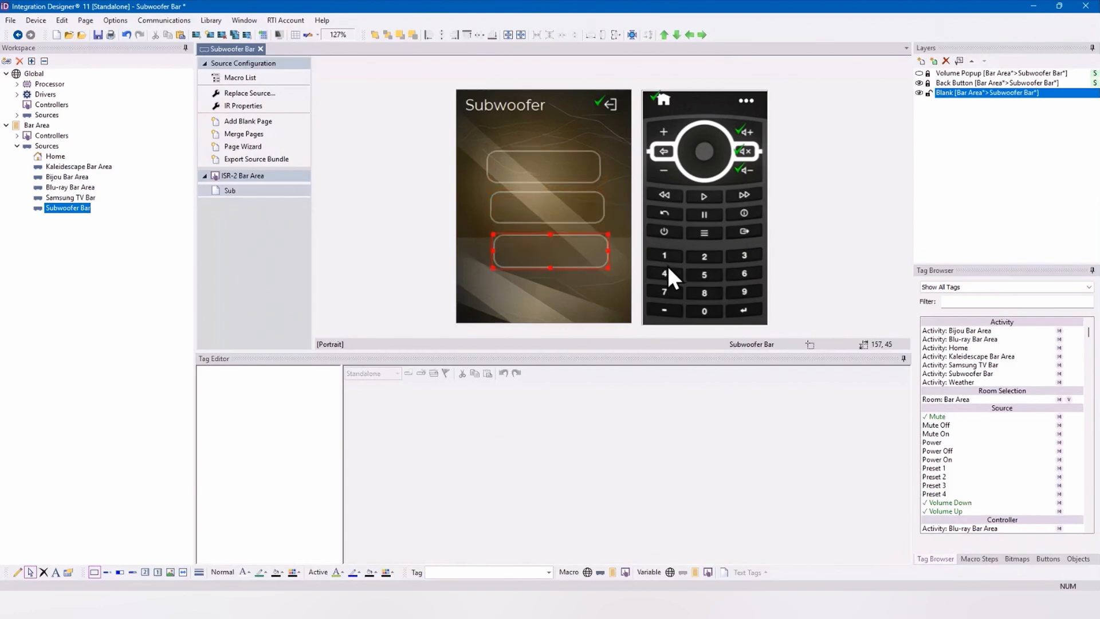
Step: Check the Subwoofer Bar source's available commands and assign the Preset 1 tag to the uppermost rounded button
click(945, 288)
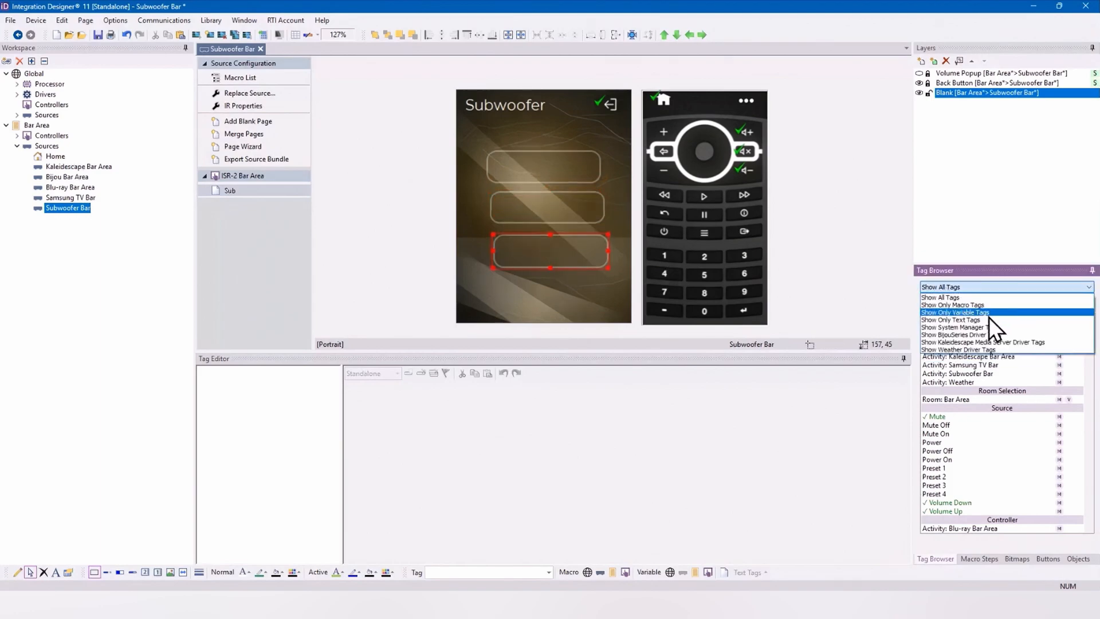
click(980, 560)
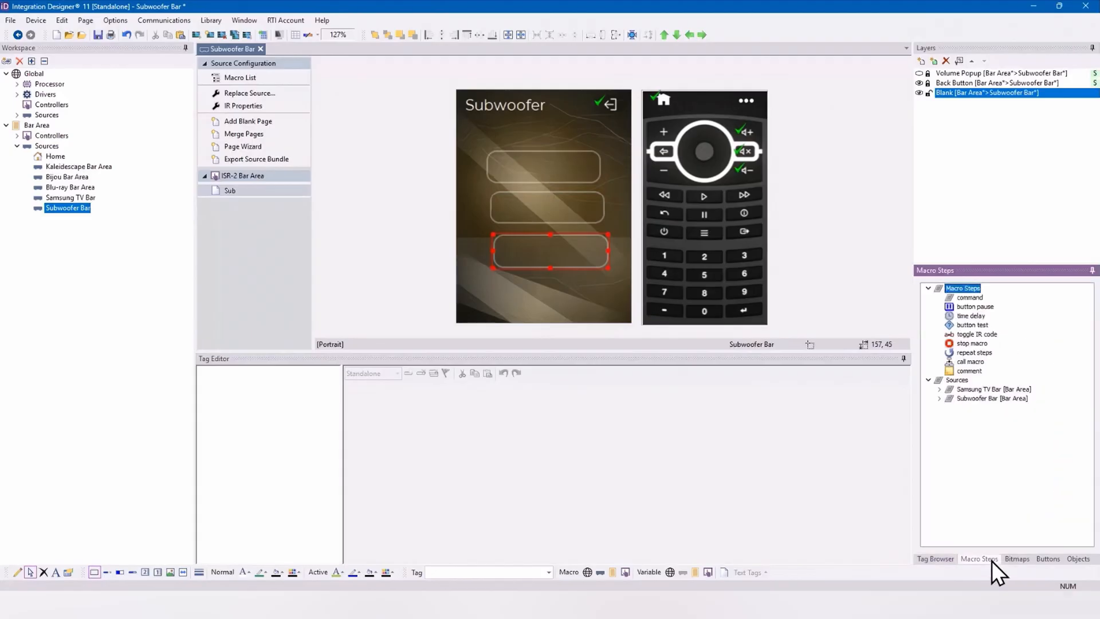
click(939, 399)
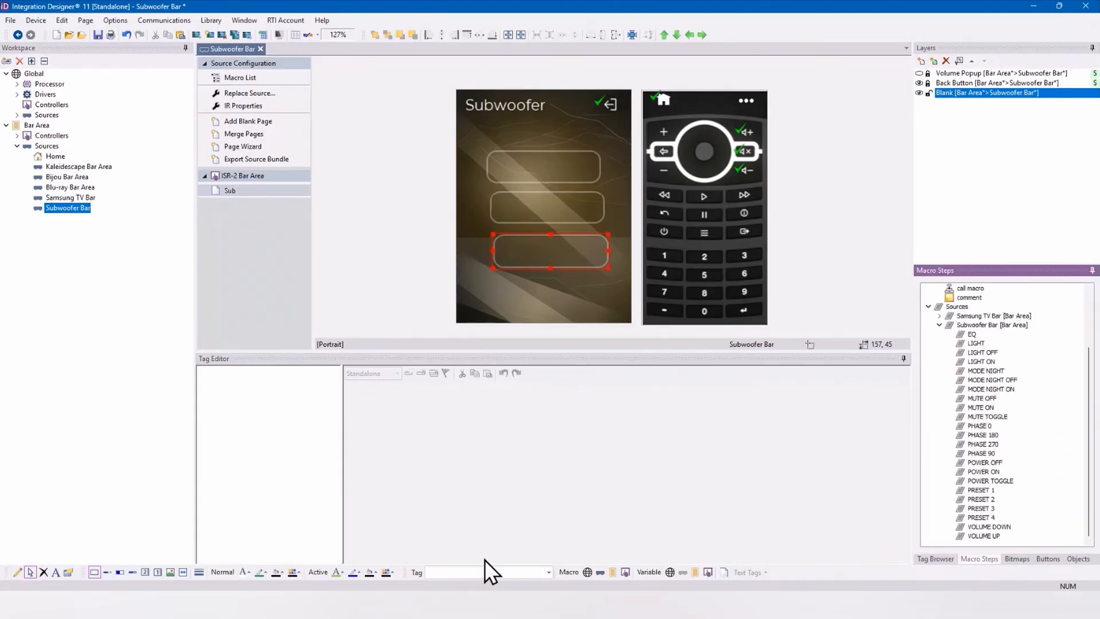
click(478, 572)
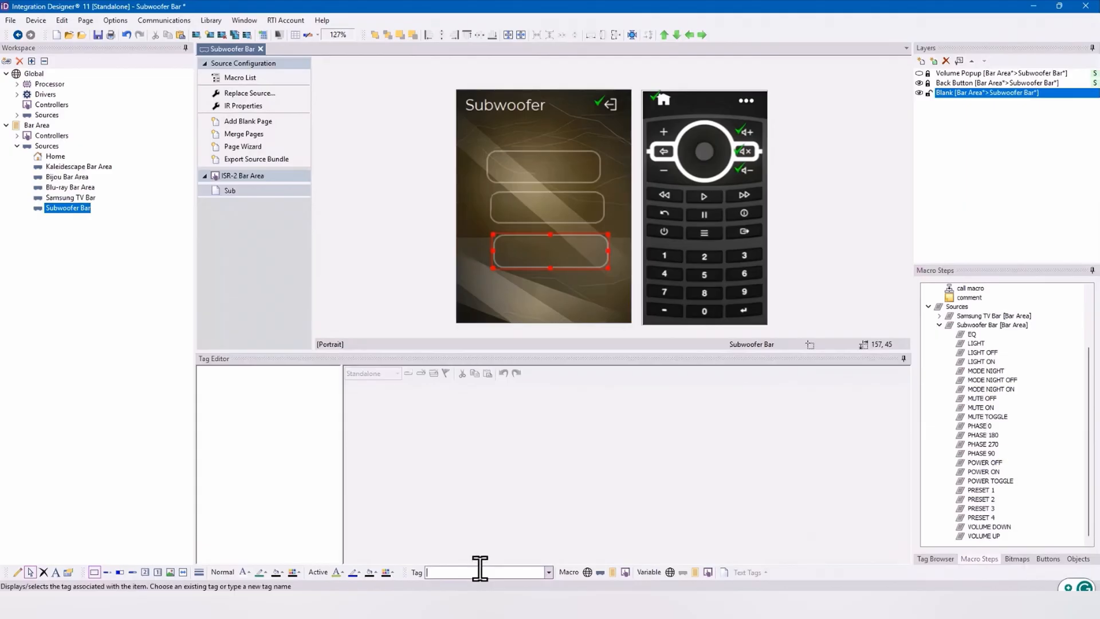
click(558, 182)
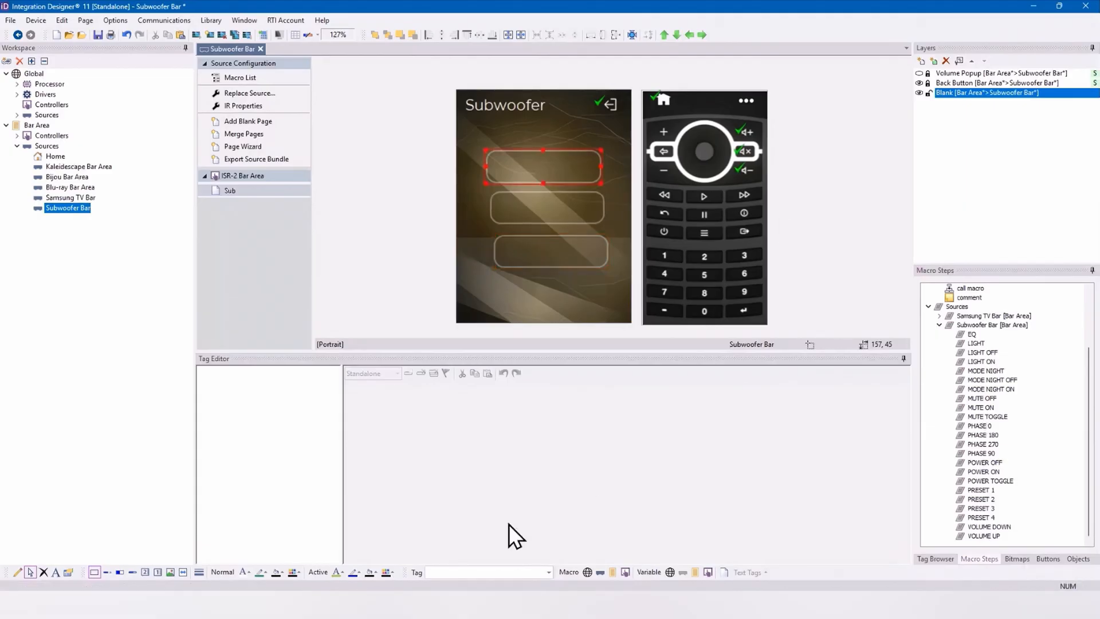
click(459, 572)
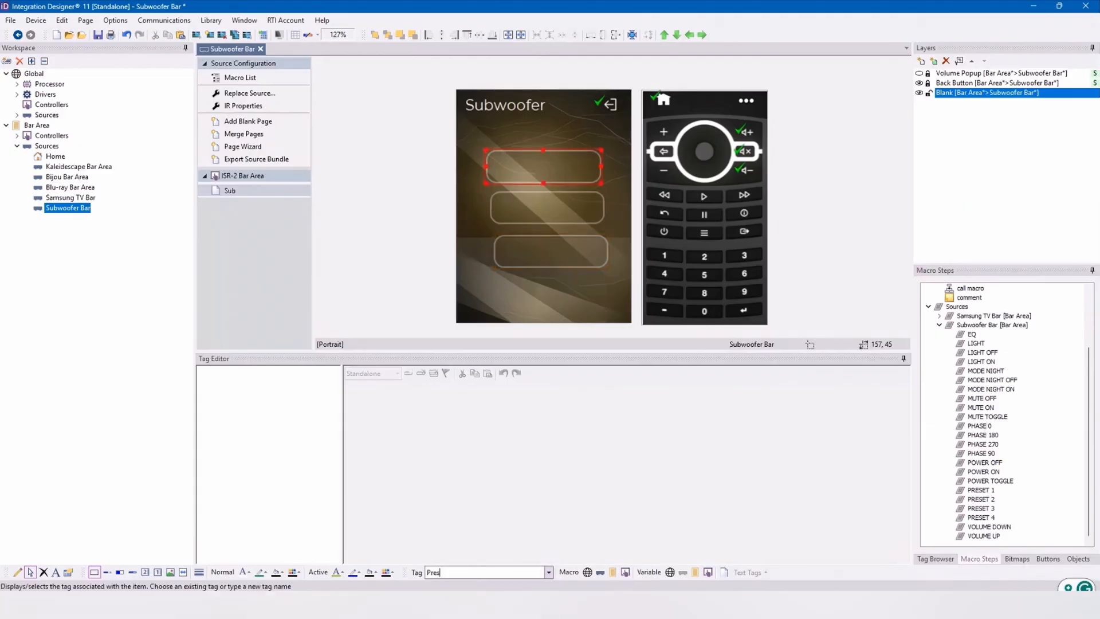
key(Return)
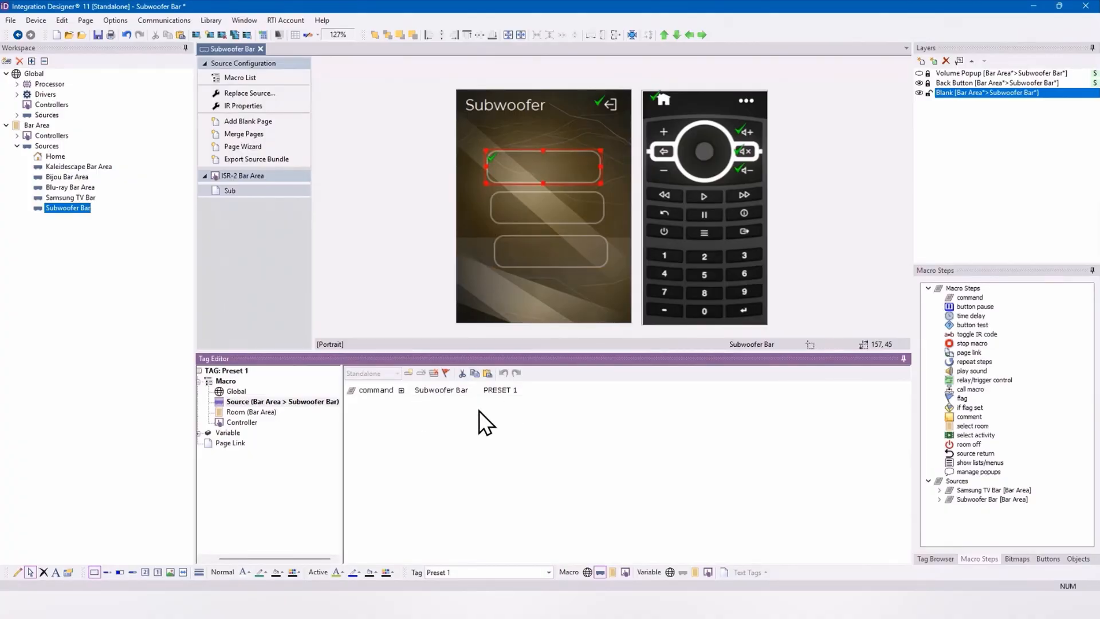
Step: Assign the Preset 2 tag to the middle rounded button on the Sub page
click(555, 216)
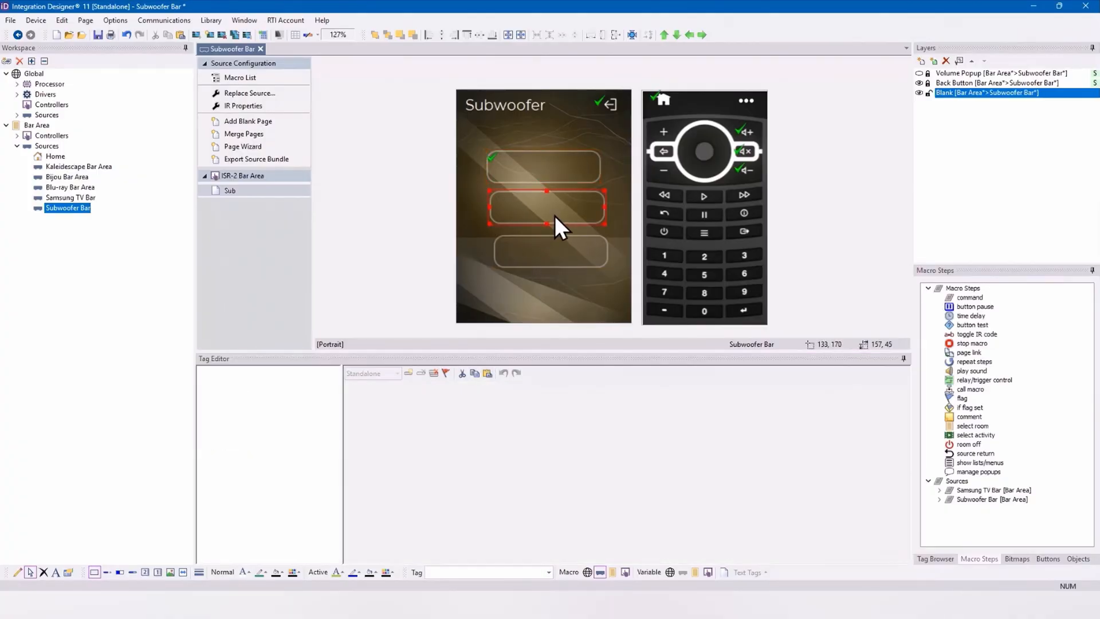
click(476, 567)
text(Preset 2)
key(Return)
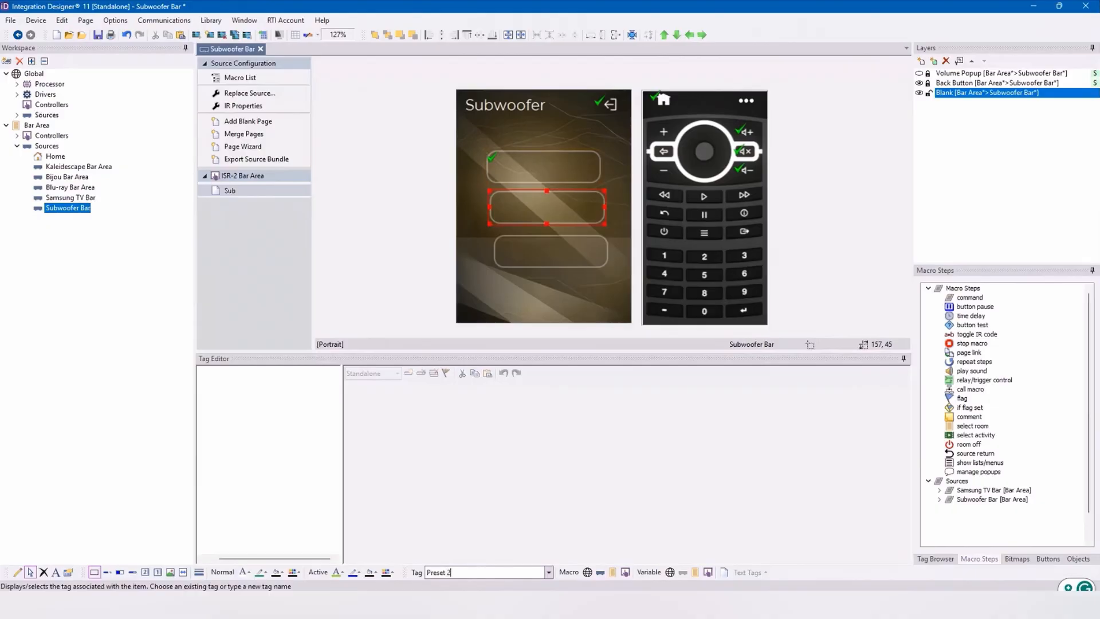
Step: Assign the Preset 3 tag to the lowest rounded button on the Sub page
click(555, 256)
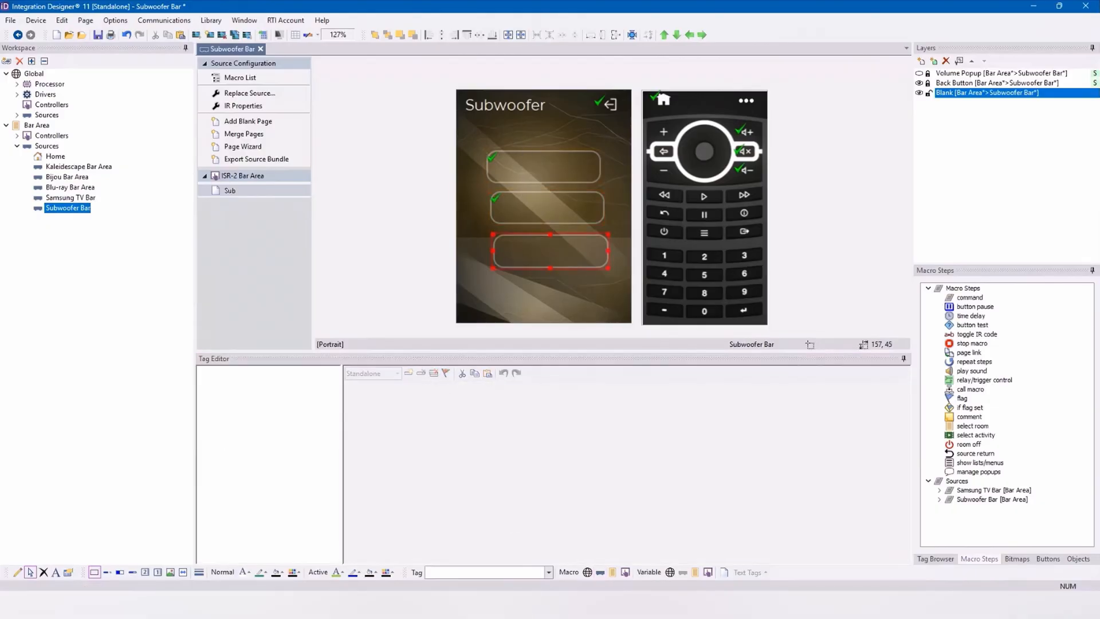
click(465, 570)
text(Preset 3)
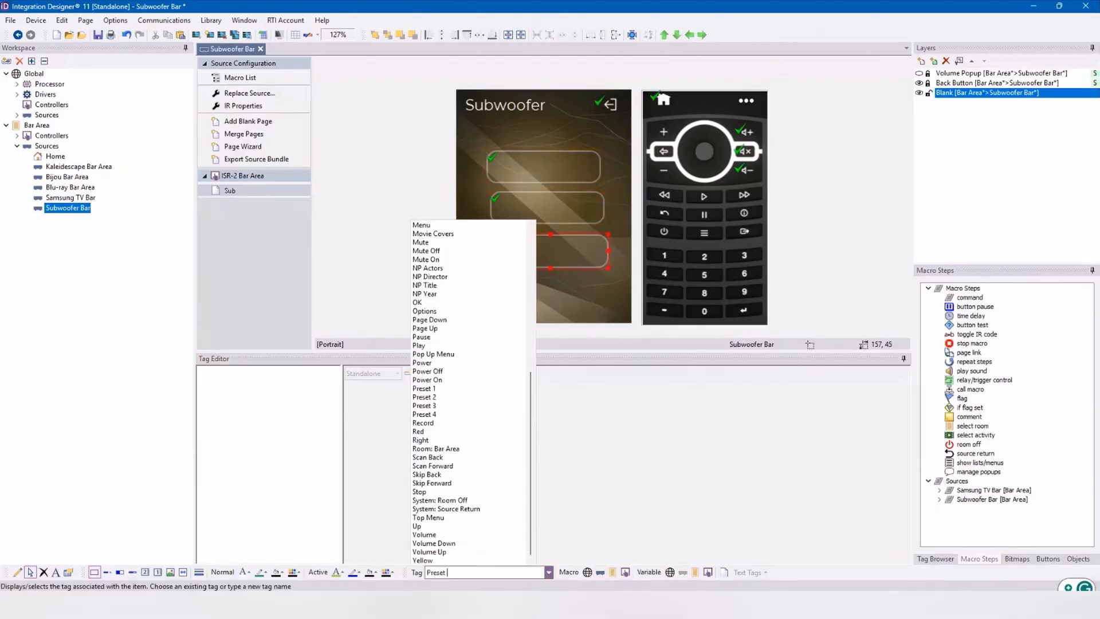
key(Return)
Step: Align the left edges of all three rounded buttons to the uppermost one
shift+click(572, 207)
shift+click(539, 168)
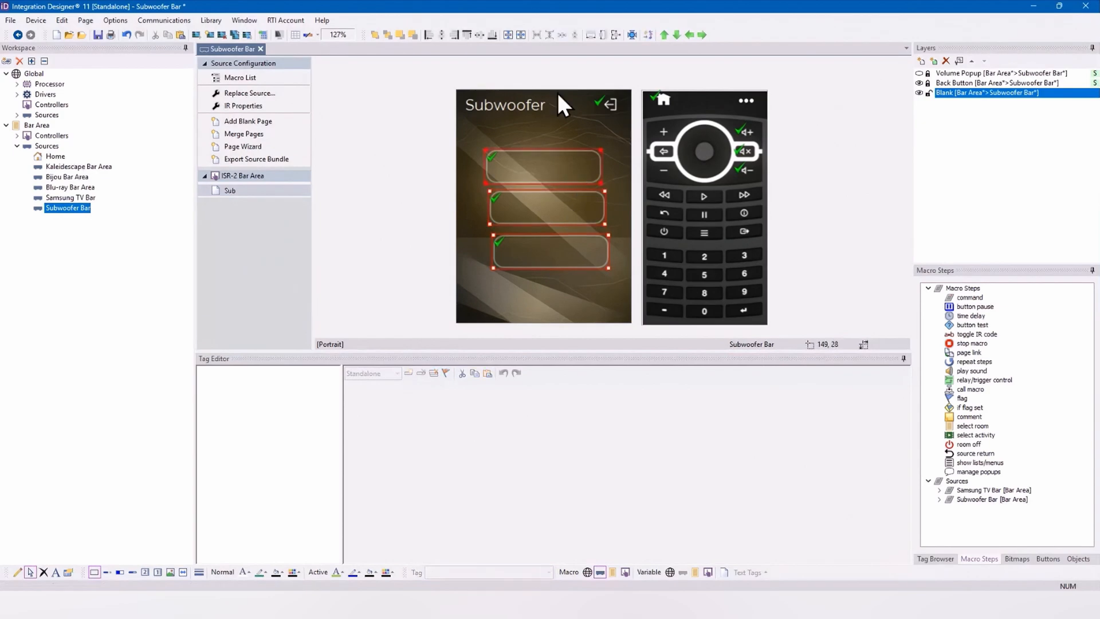
click(429, 36)
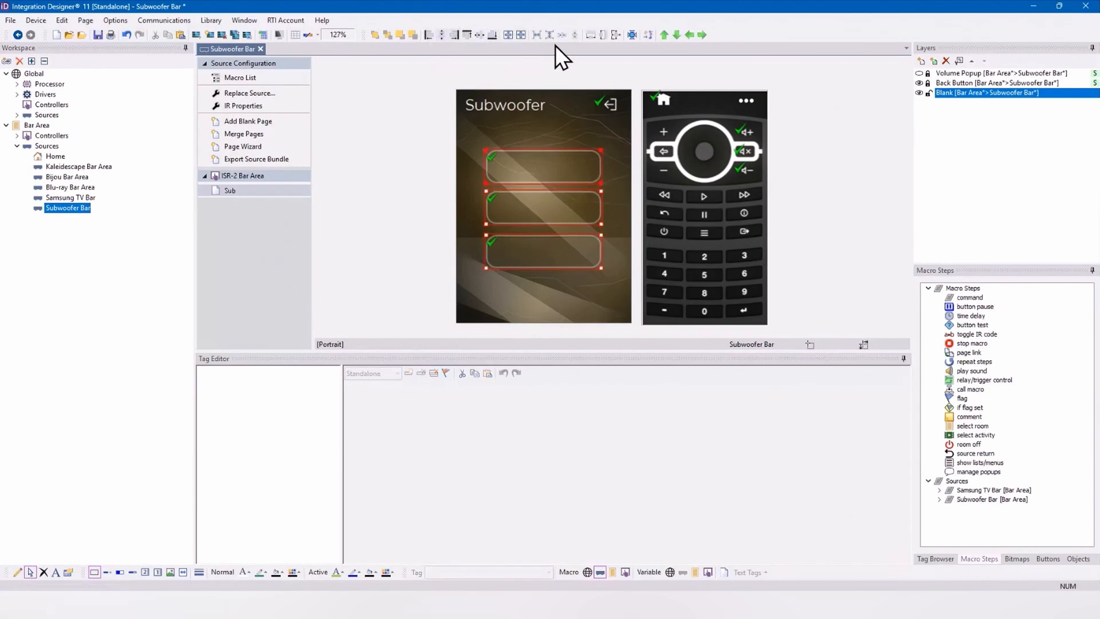
click(593, 286)
Step: Label the uppermost rounded button with the text "Preset 1"
click(559, 174)
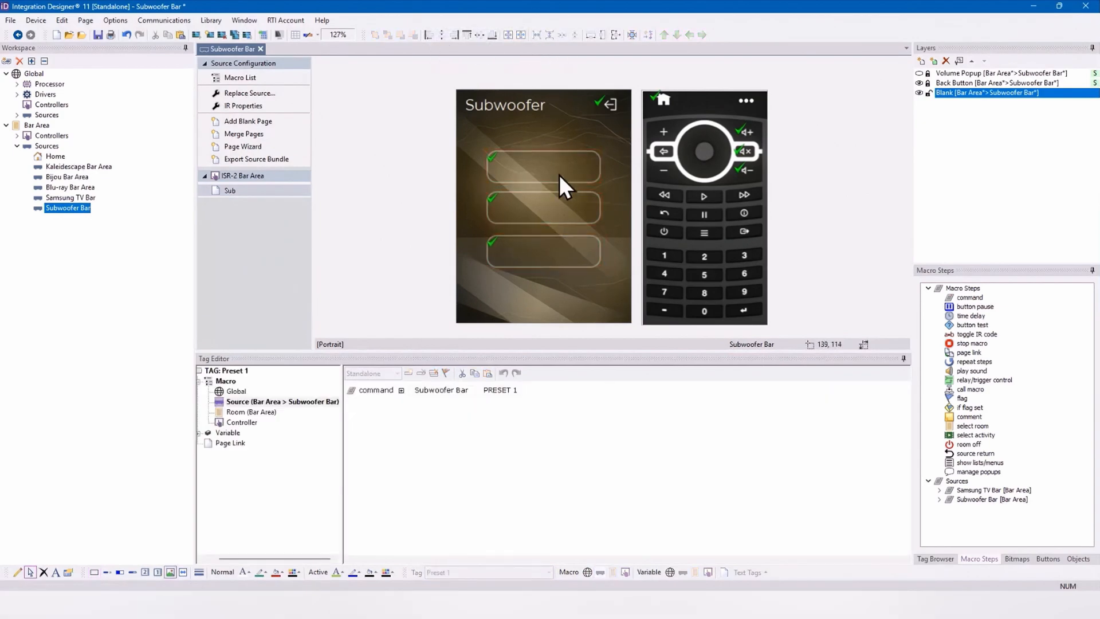
right_click(559, 174)
click(601, 195)
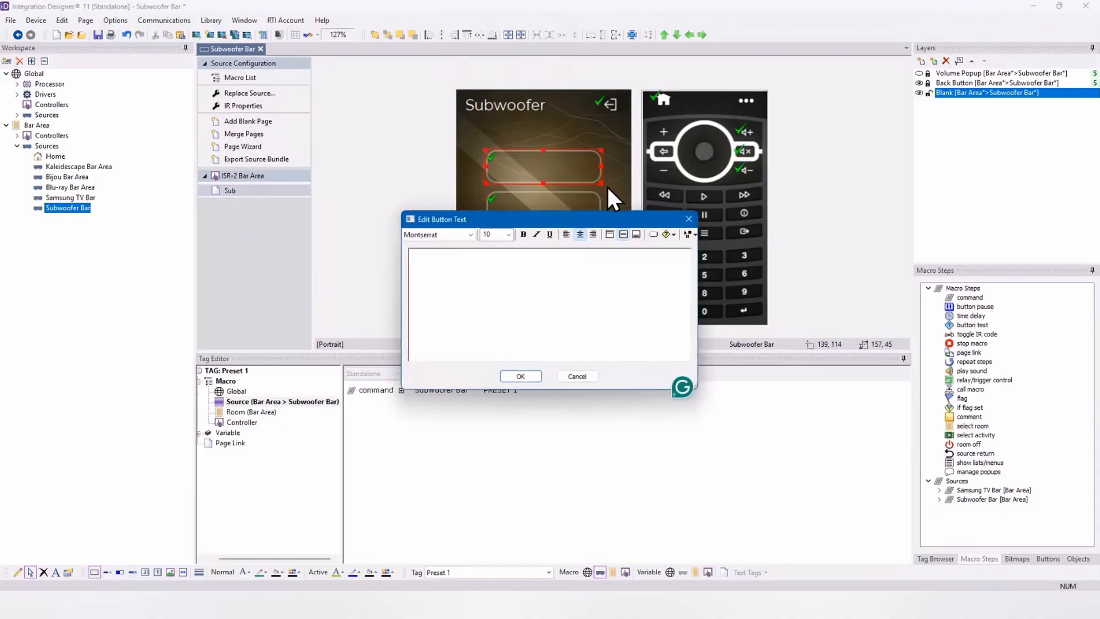
text(Preset 1)
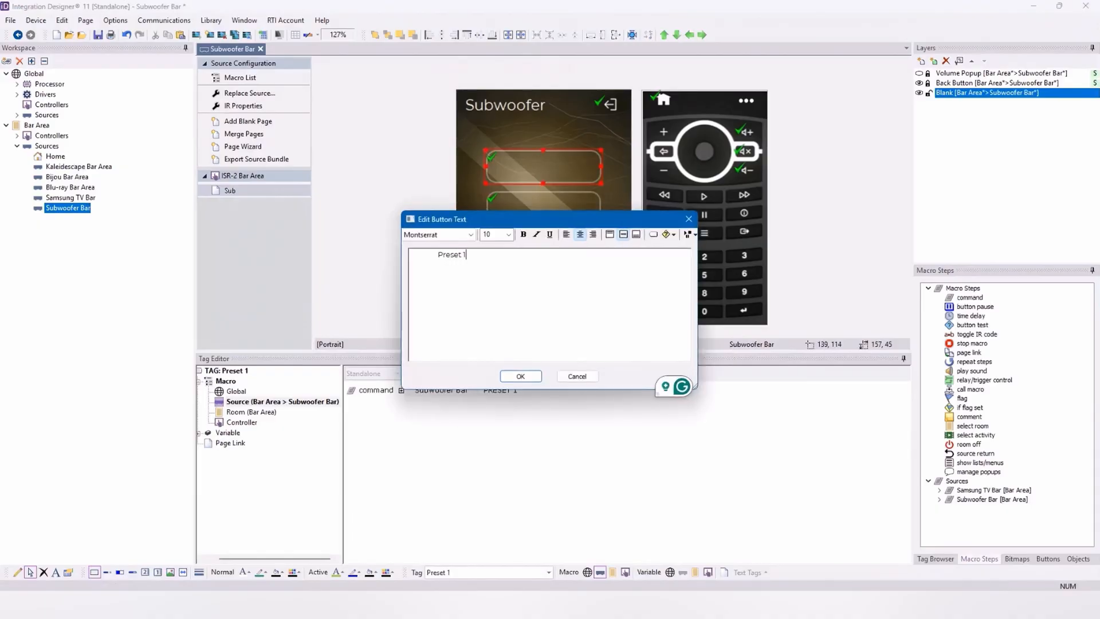
click(520, 376)
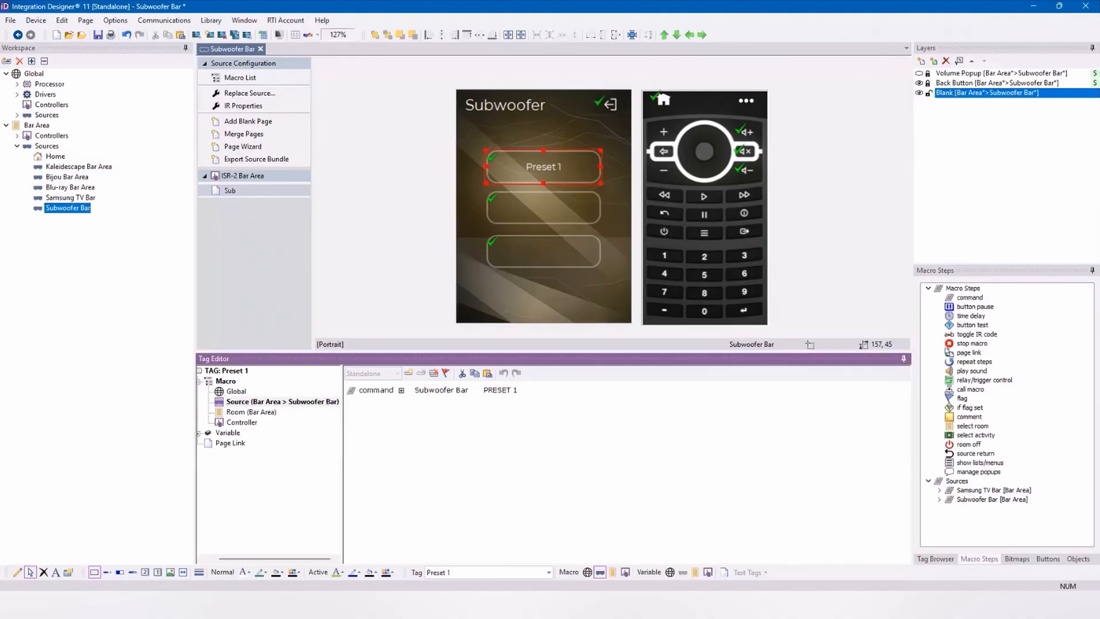
Step: Open the Bar Area Home page's source viewport and review the Watch Kaleidescape controller macro and the Watch Blu-ray room and controller macros
click(58, 158)
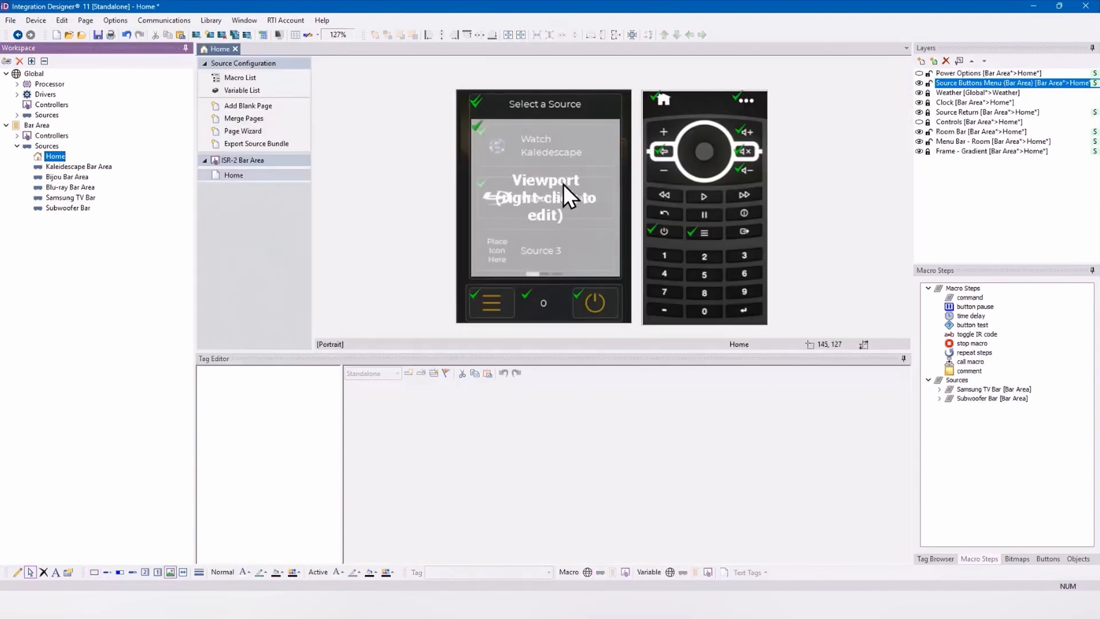
right_click(564, 184)
click(606, 203)
click(535, 157)
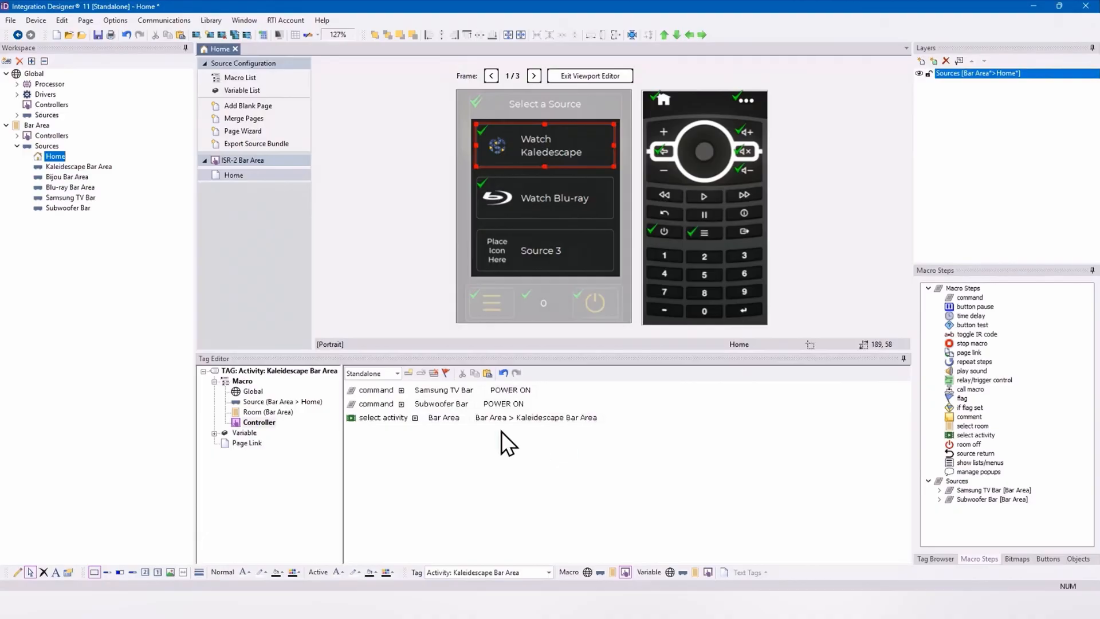
click(525, 197)
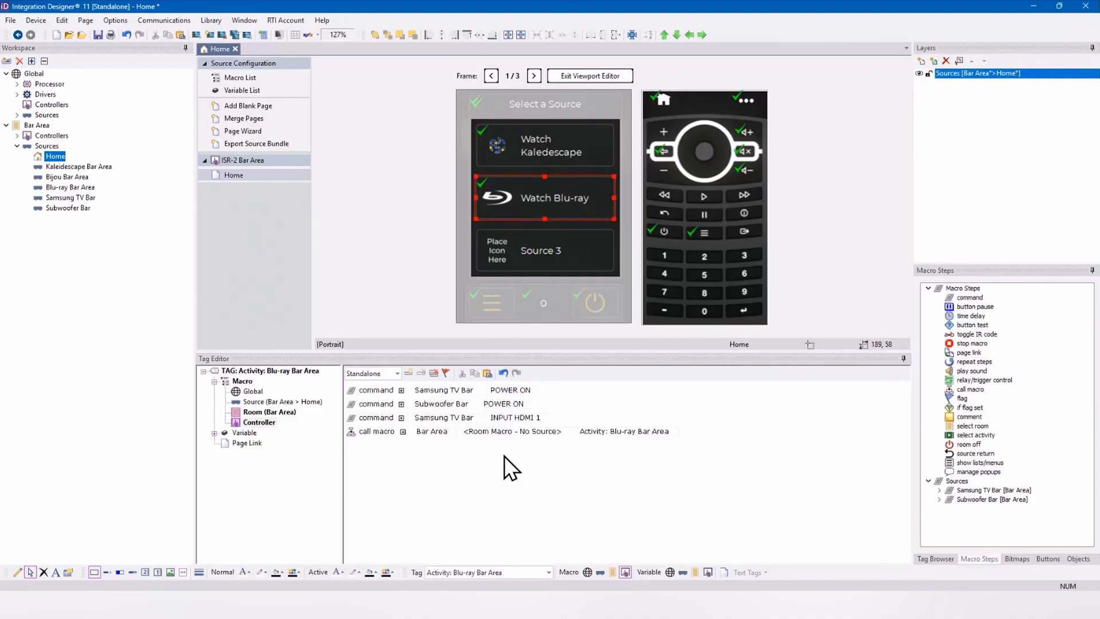
click(276, 415)
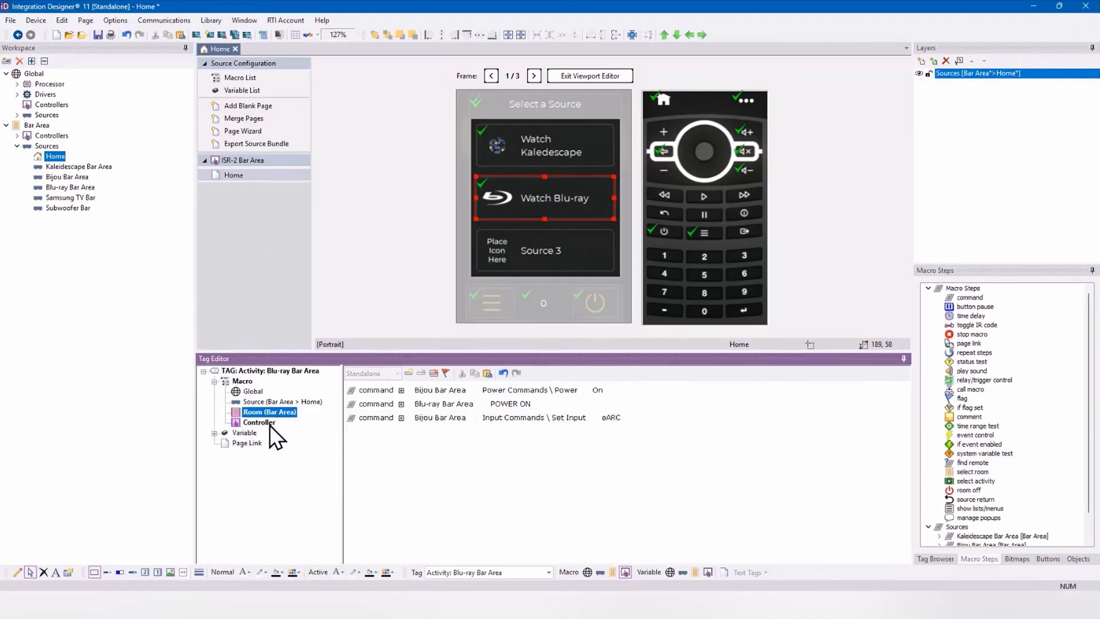
click(269, 424)
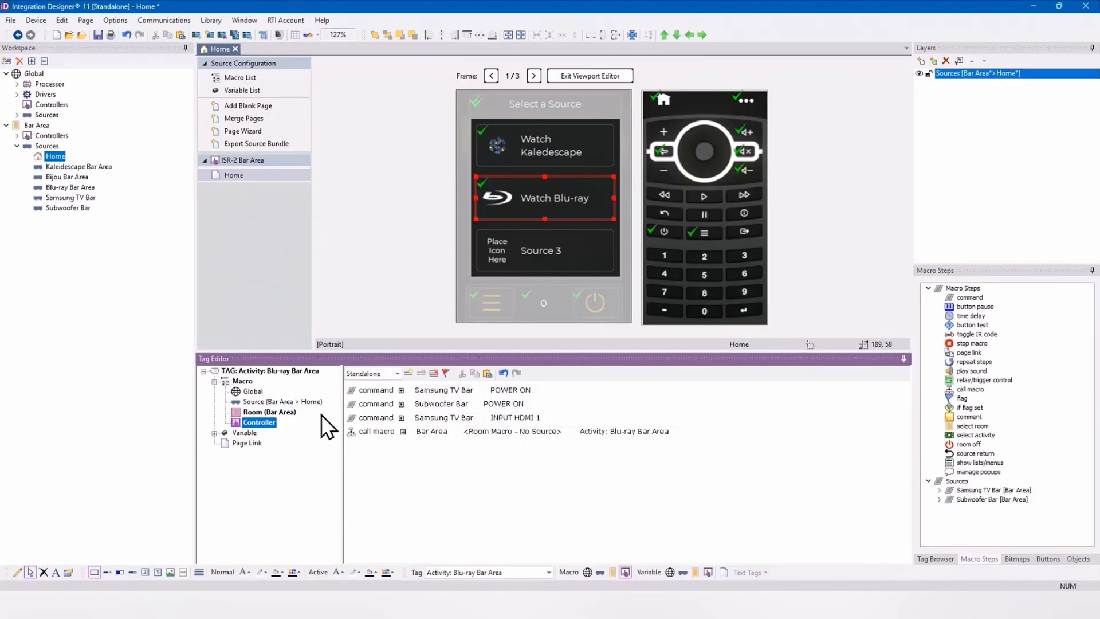
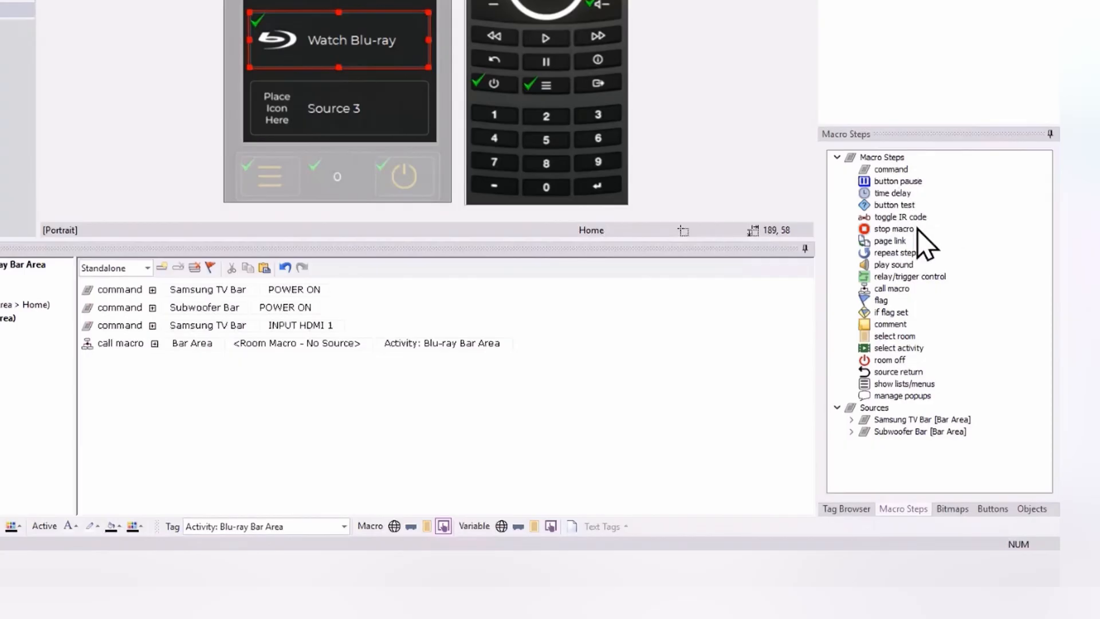
Step: Add a button test step to the Watch Blu-ray controller macro and move it to the beginning of the macro
click(897, 205)
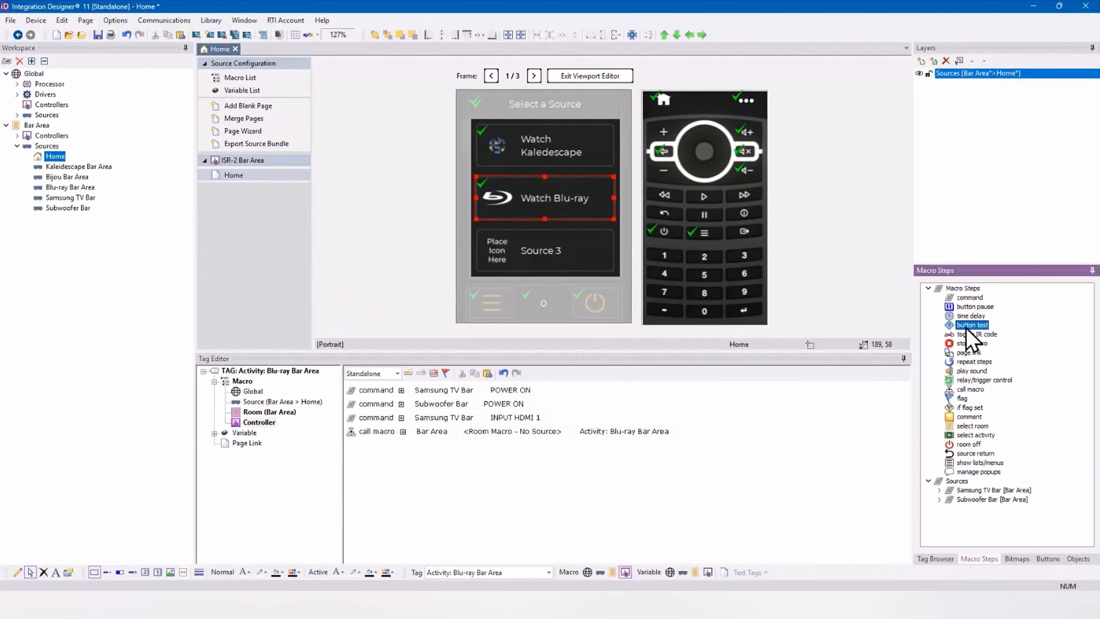
drag(968, 327, 621, 519)
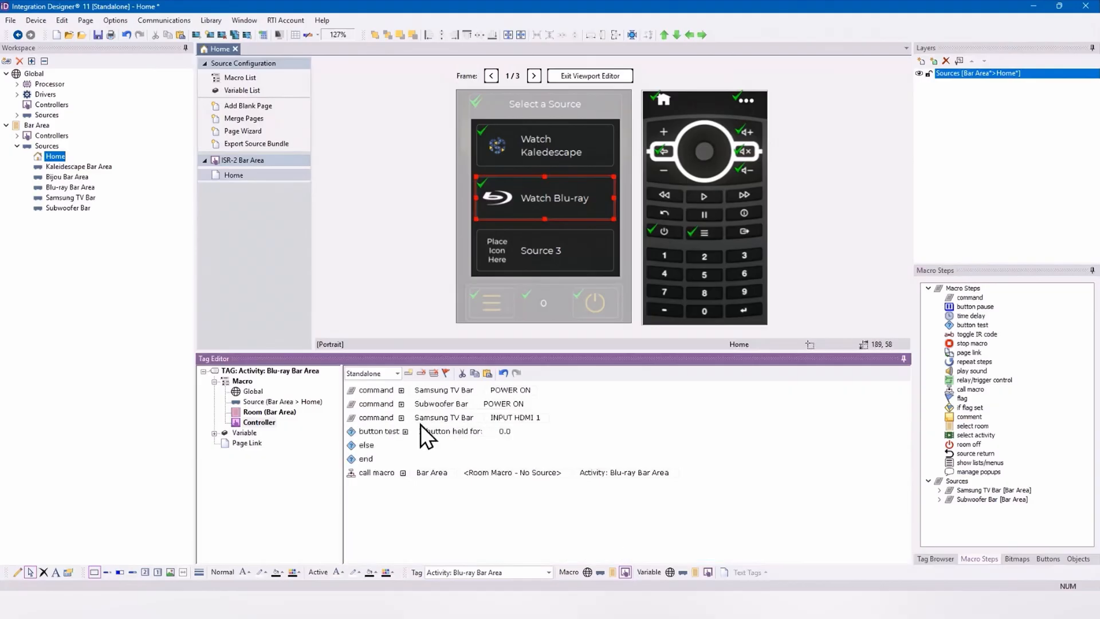
drag(367, 434, 368, 387)
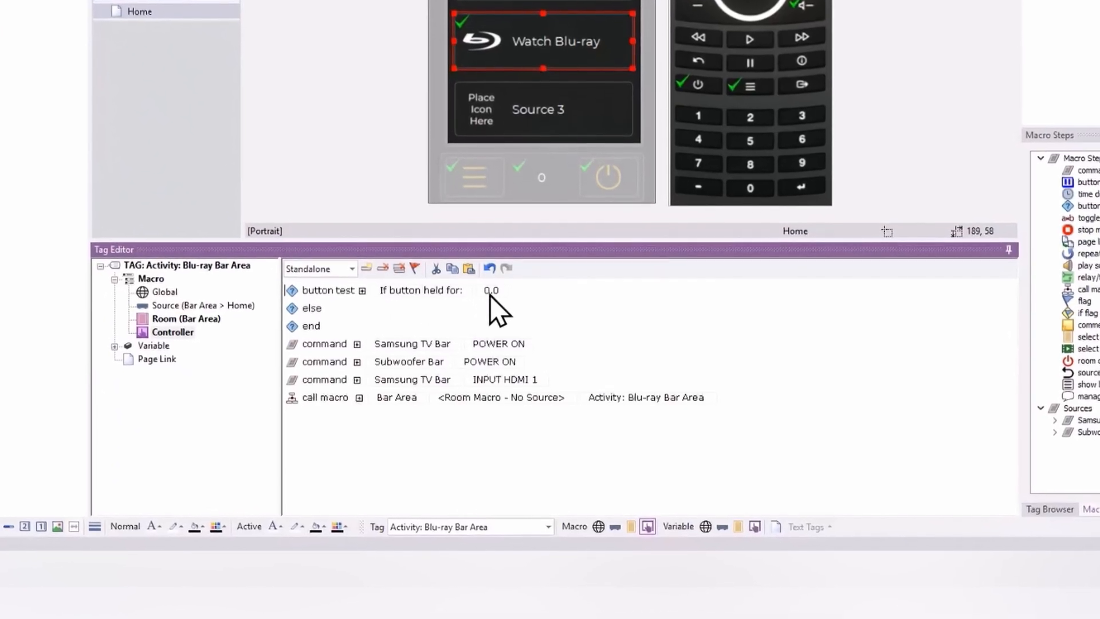
Step: Set the button test condition to "If button held for" with a time of 2.0
click(424, 290)
click(434, 314)
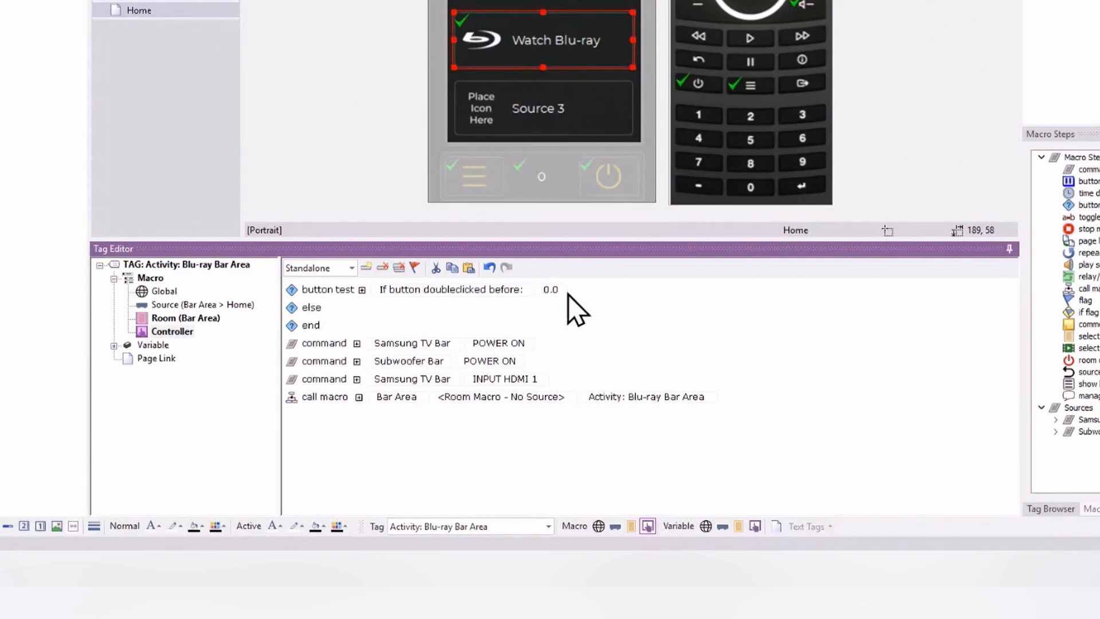
click(452, 293)
click(455, 304)
click(489, 290)
double_click(495, 289)
text(2.0)
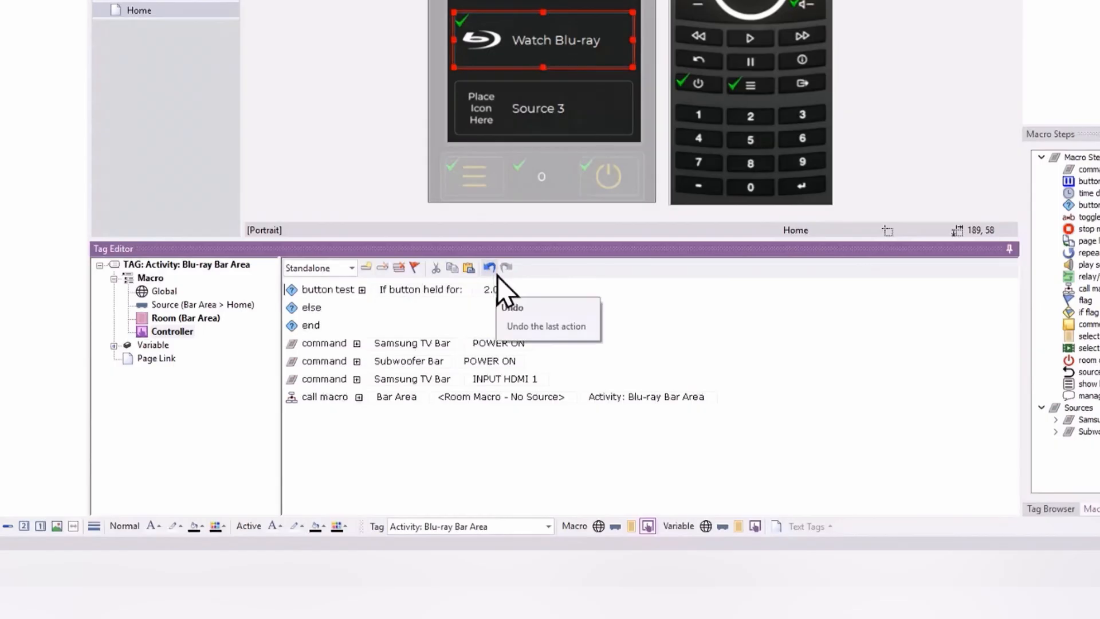
Step: Move the three power and HDMI 1 input commands and the call macro step into the button test's true branch
drag(319, 342, 322, 303)
drag(332, 362, 334, 325)
drag(335, 381, 338, 342)
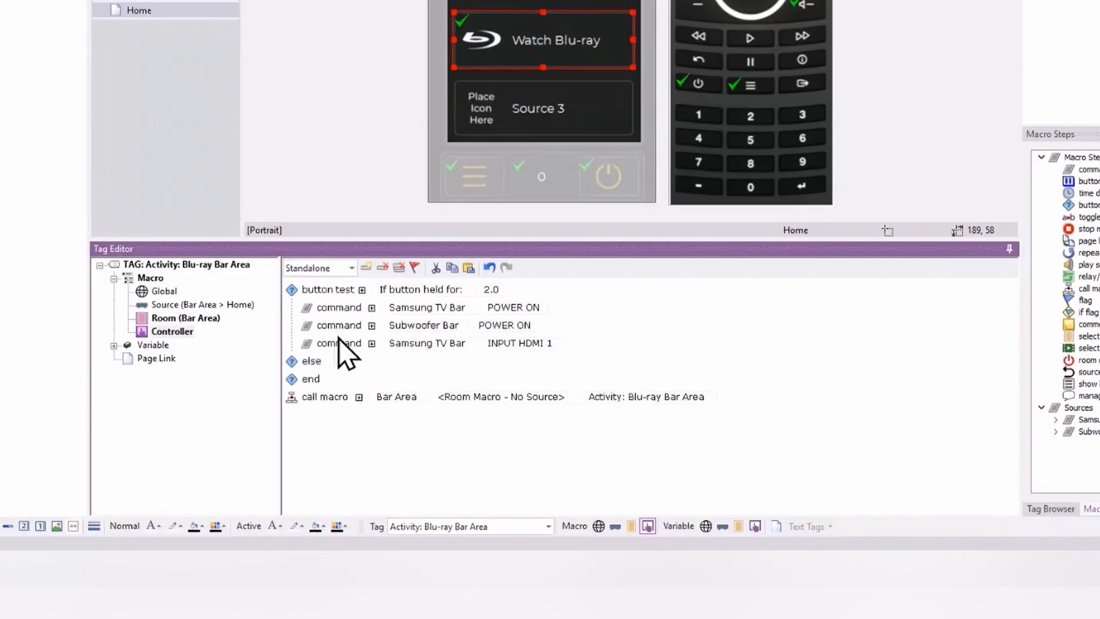
drag(334, 397, 334, 357)
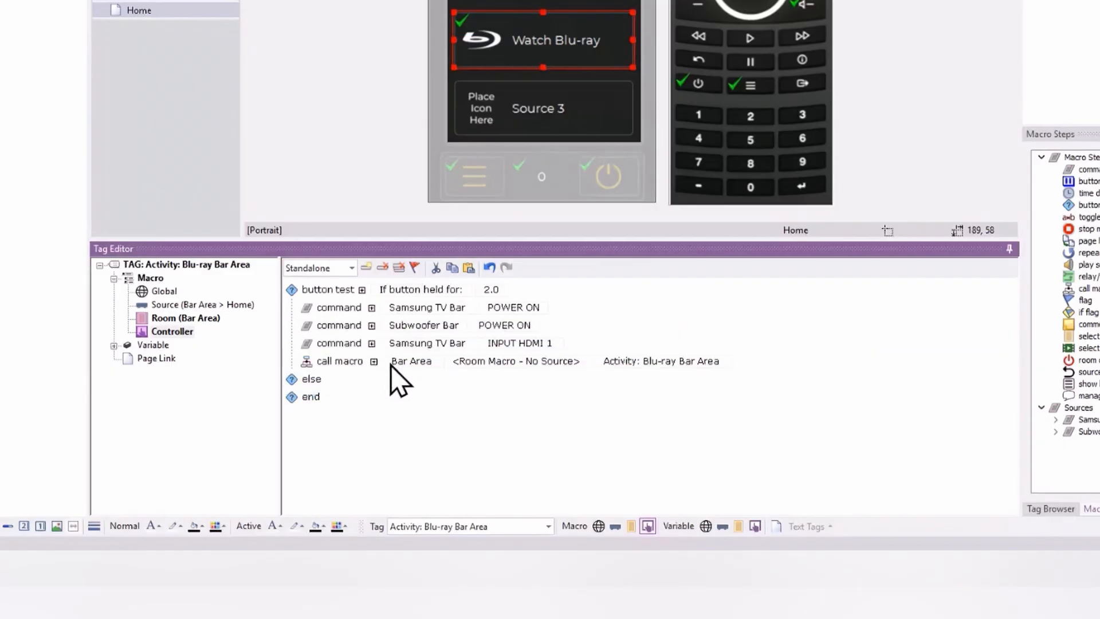
Step: Add a page link for ISR-2 Bar Area after the call macro step, targeting Bar Area > Blu-ray Bar Area > DVD/Blu-Ray
drag(1086, 241, 503, 394)
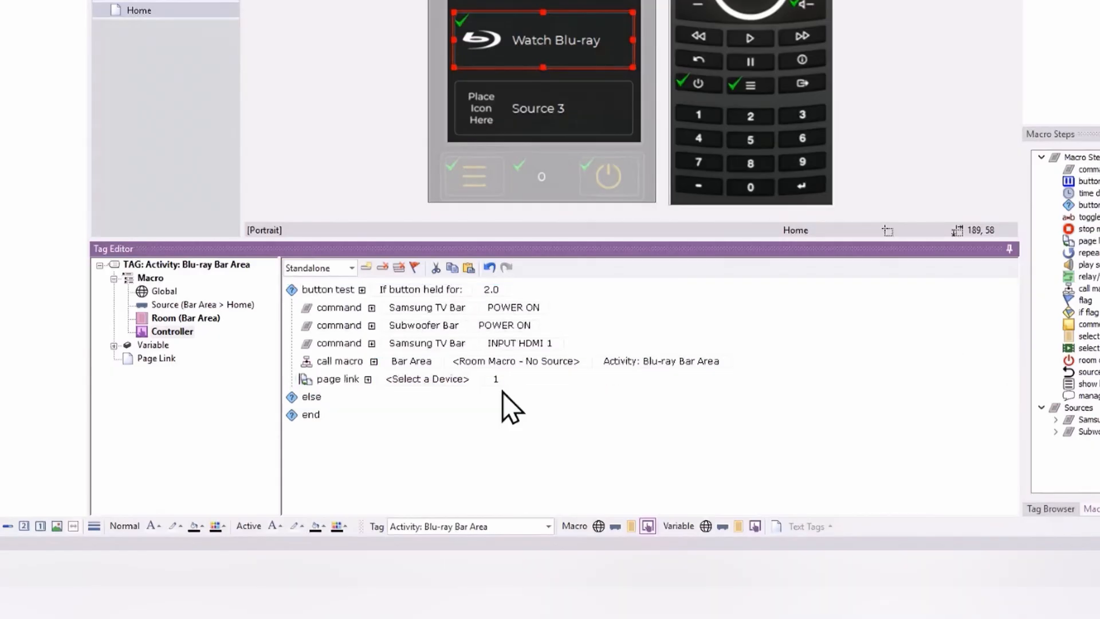
click(453, 380)
click(450, 382)
click(451, 383)
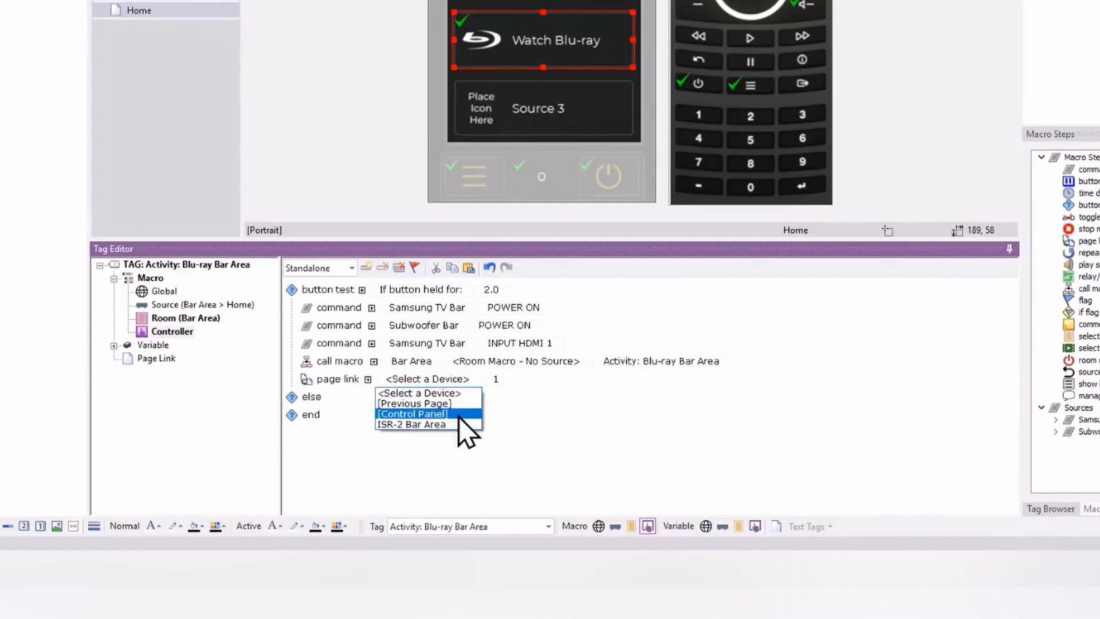
click(457, 424)
click(434, 379)
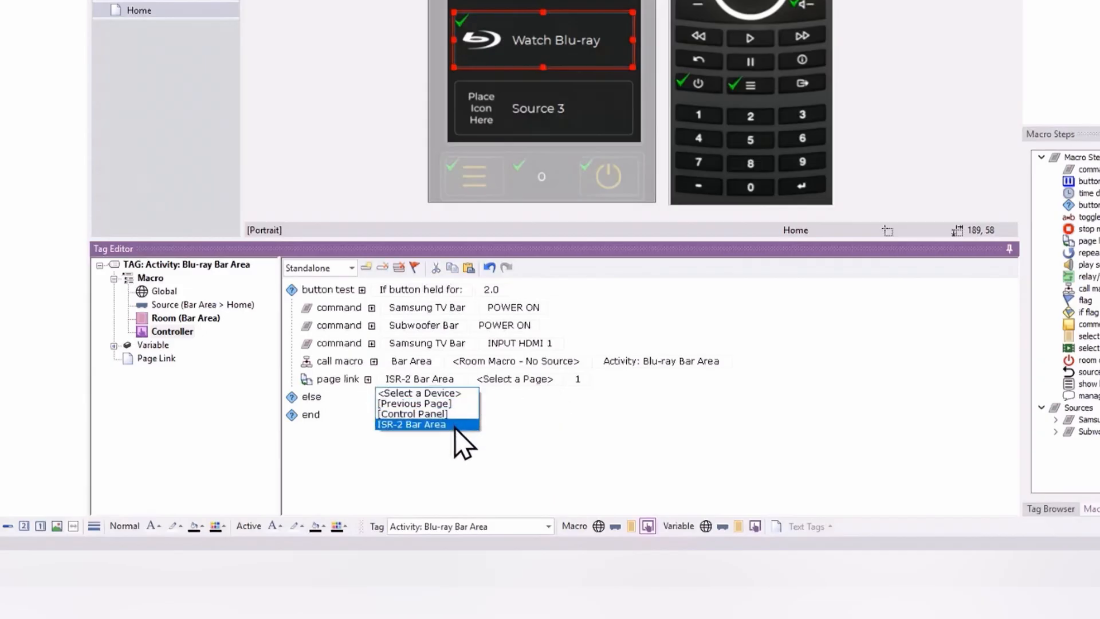
click(400, 426)
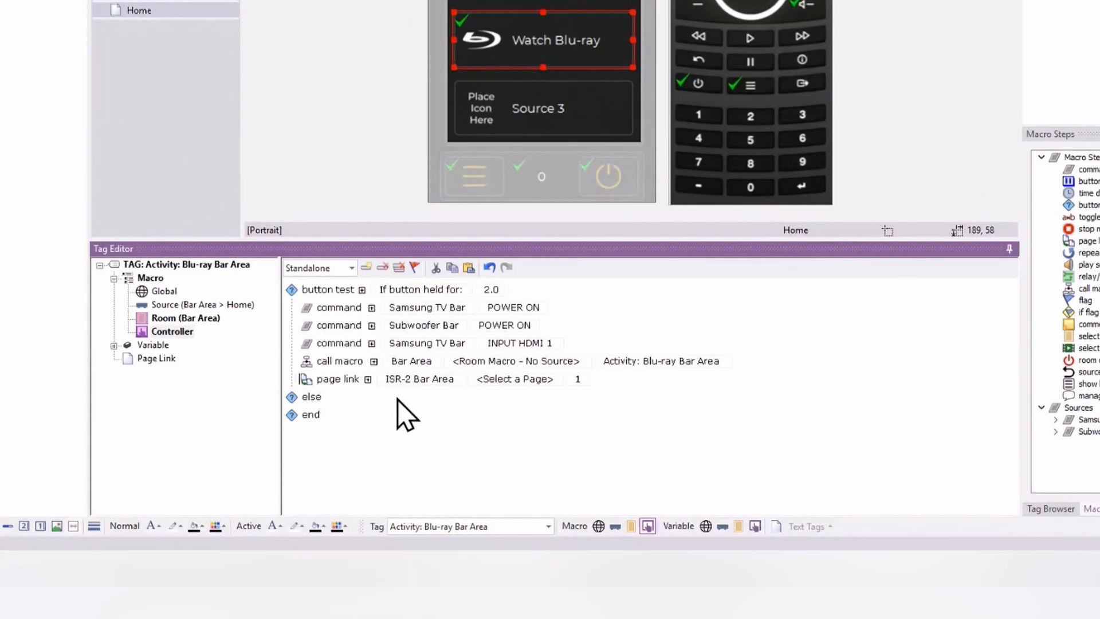
click(499, 383)
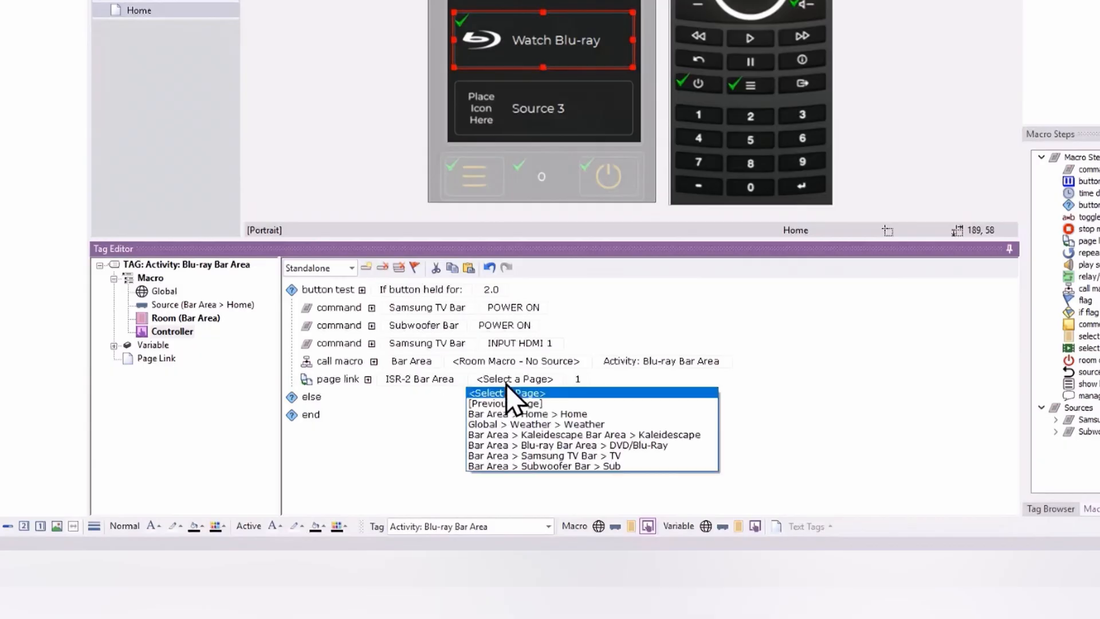
click(587, 446)
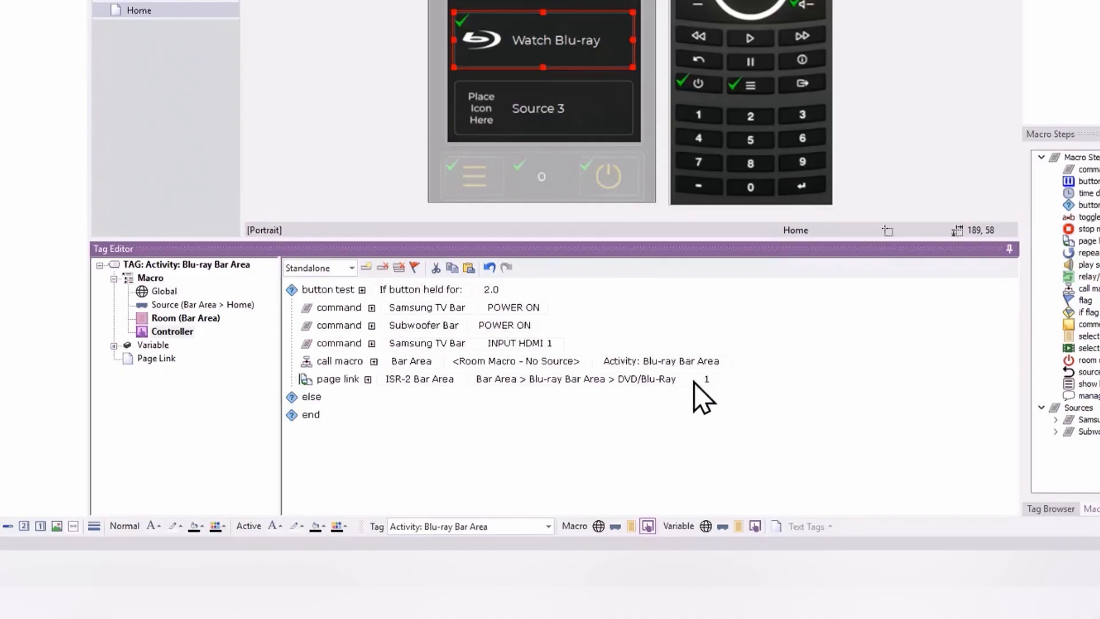
click(712, 383)
click(714, 376)
click(714, 376)
click(713, 383)
click(713, 383)
click(714, 376)
click(714, 376)
click(714, 383)
click(714, 384)
click(596, 417)
Step: Copy the DVD/Blu-Ray page link into the else branch and change the button test to "If button doubleclicked before" 1.0
drag(338, 382, 344, 422)
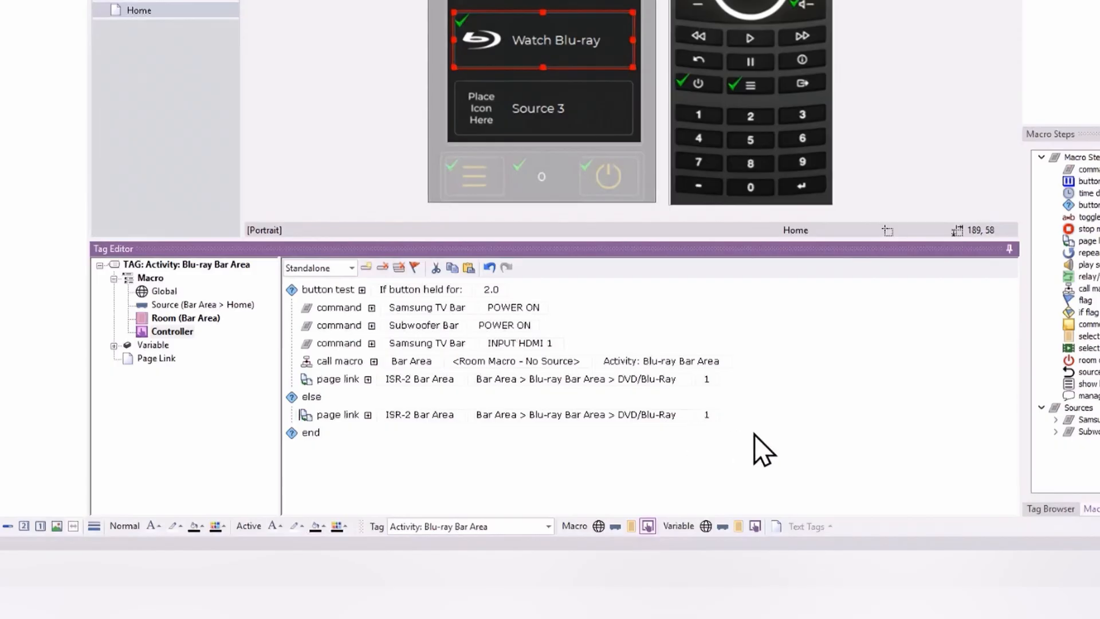
click(450, 290)
click(477, 315)
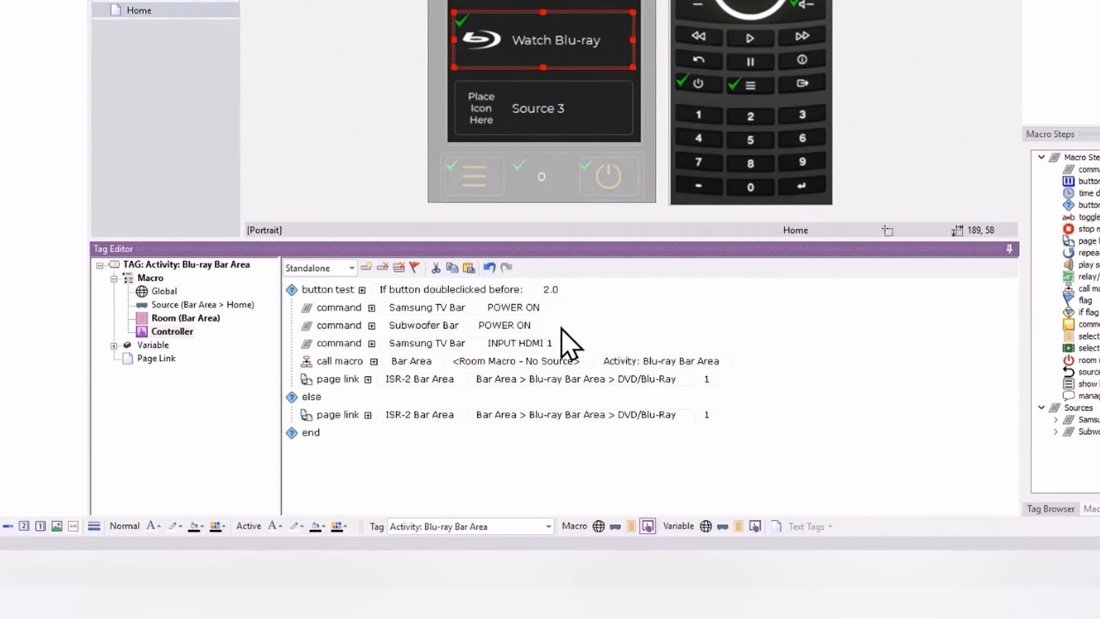
click(545, 289)
text(1)
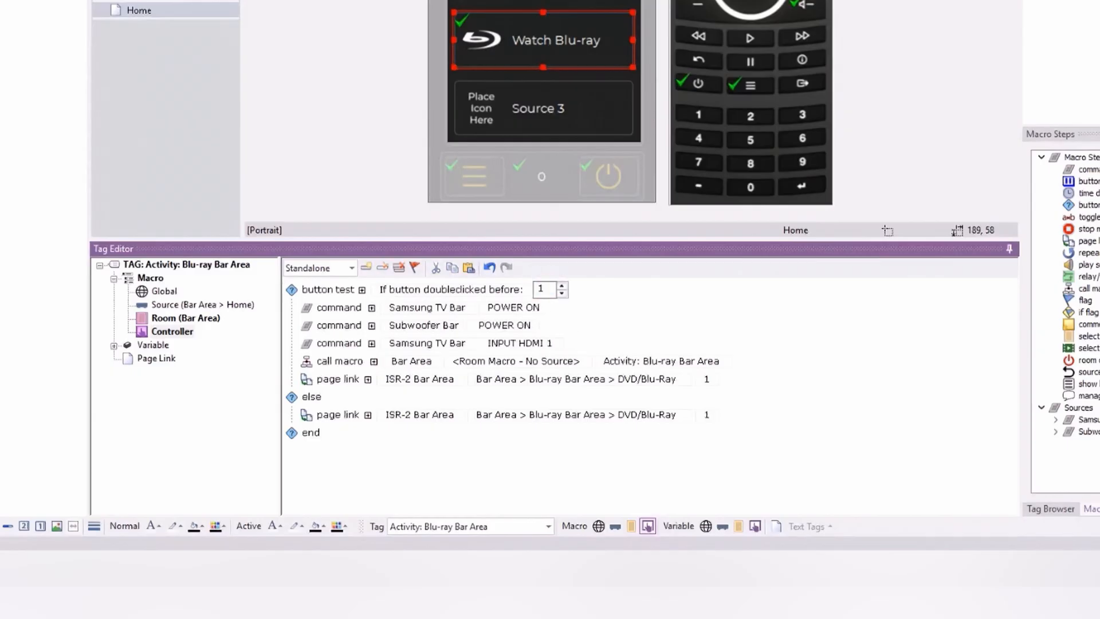
text(.0)
Step: Add a flag step at the end of the macro and assign it Local Flag [001]
click(892, 316)
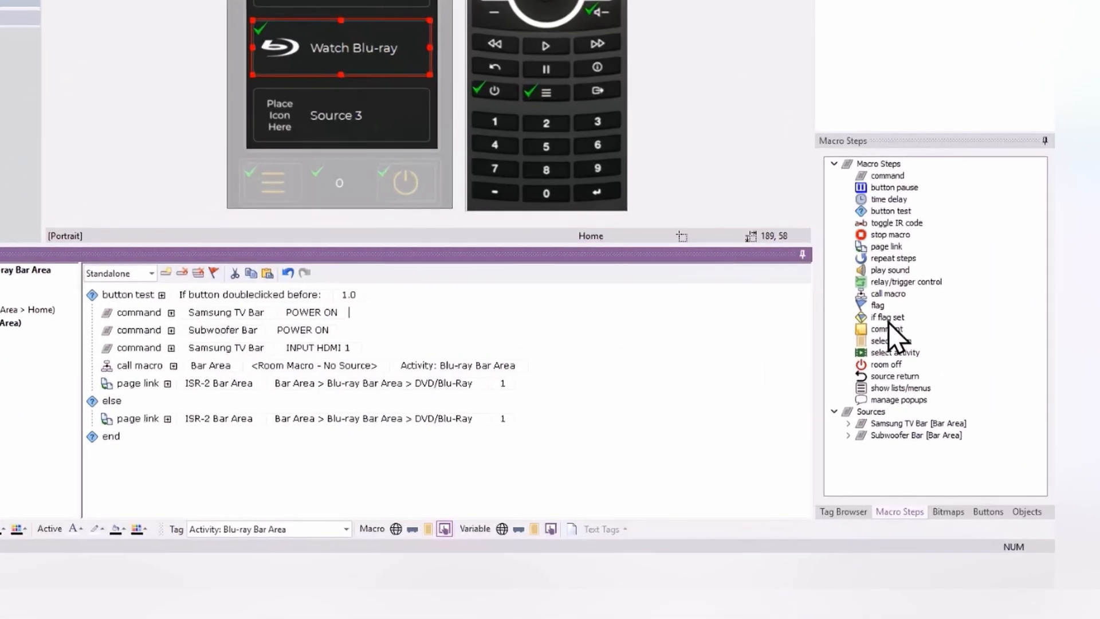
click(886, 317)
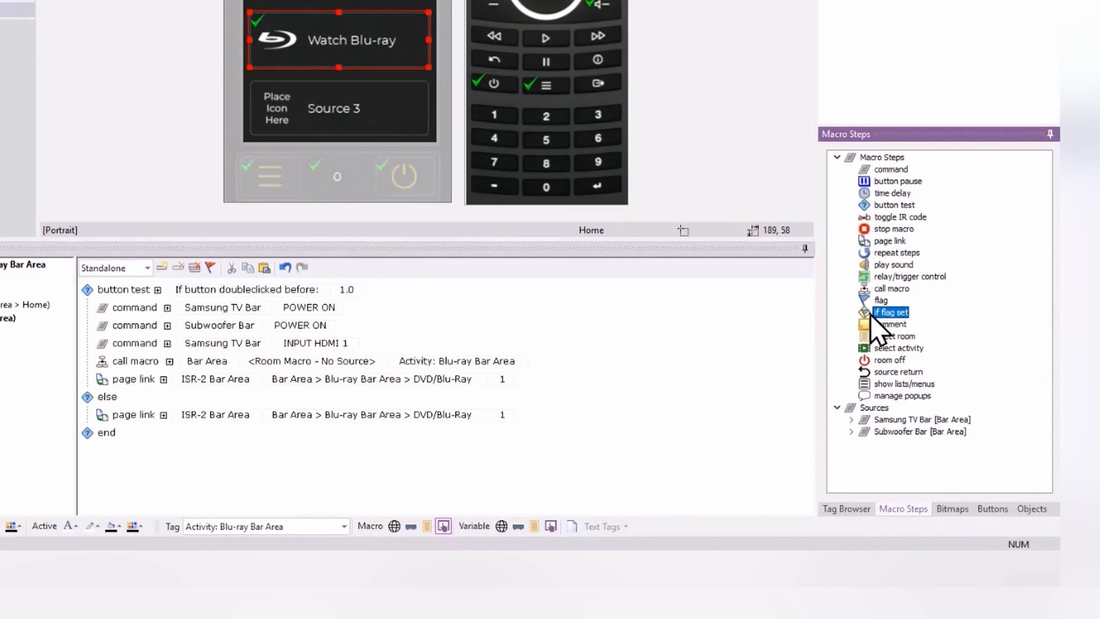
click(881, 301)
double_click(881, 301)
click(388, 456)
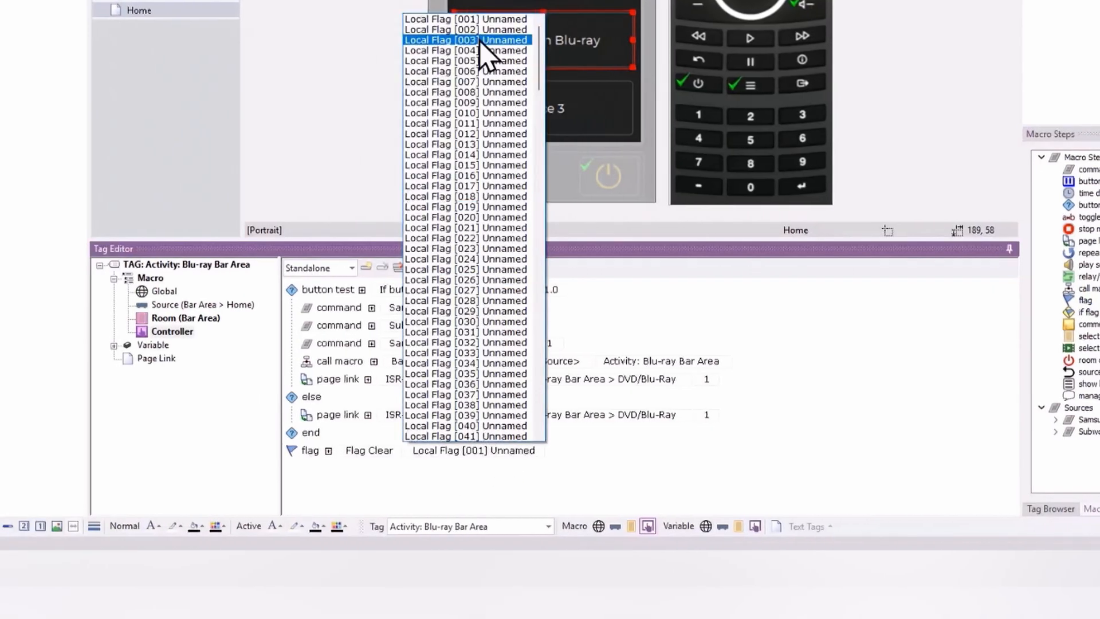
click(487, 20)
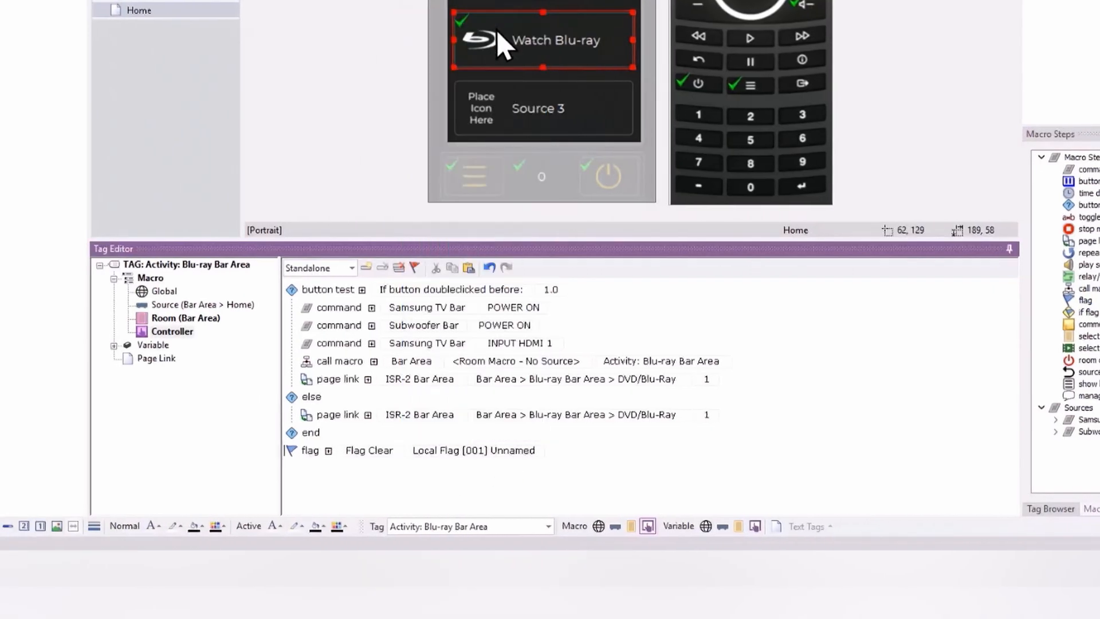
Step: Name local flag 001 "IST-10 Blu-ray" in the controller flag names
click(415, 268)
double_click(513, 130)
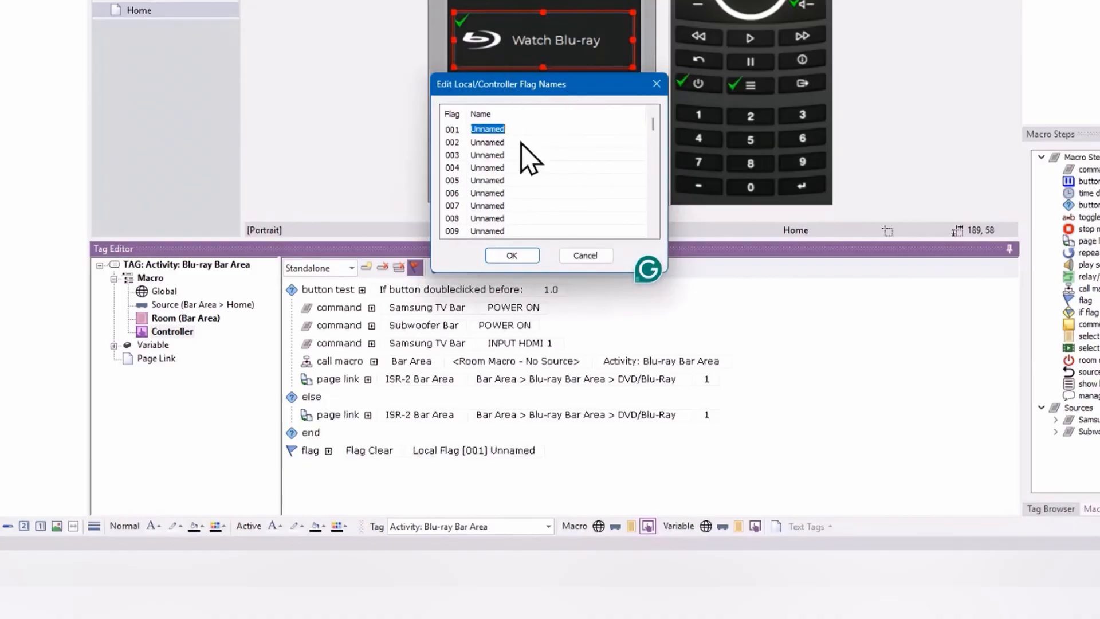
text(IST-10)
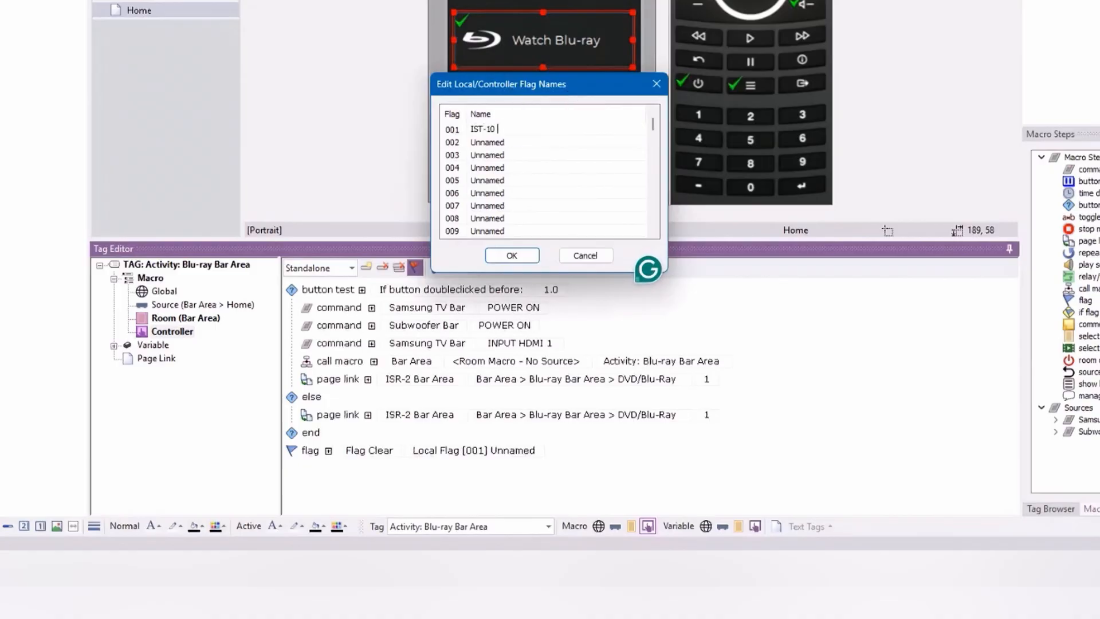
text( Blu-ray)
click(519, 257)
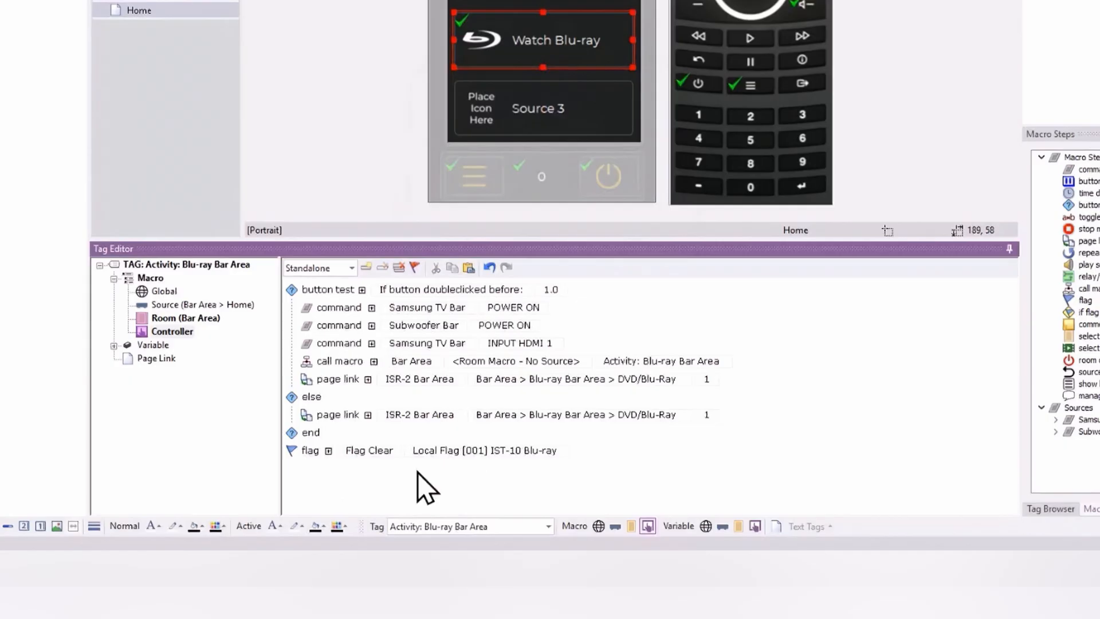
Step: Change the flag step to Flag Set and move it into the true branch of a new "if flag set" step for Local Flag [001]
click(372, 453)
click(378, 479)
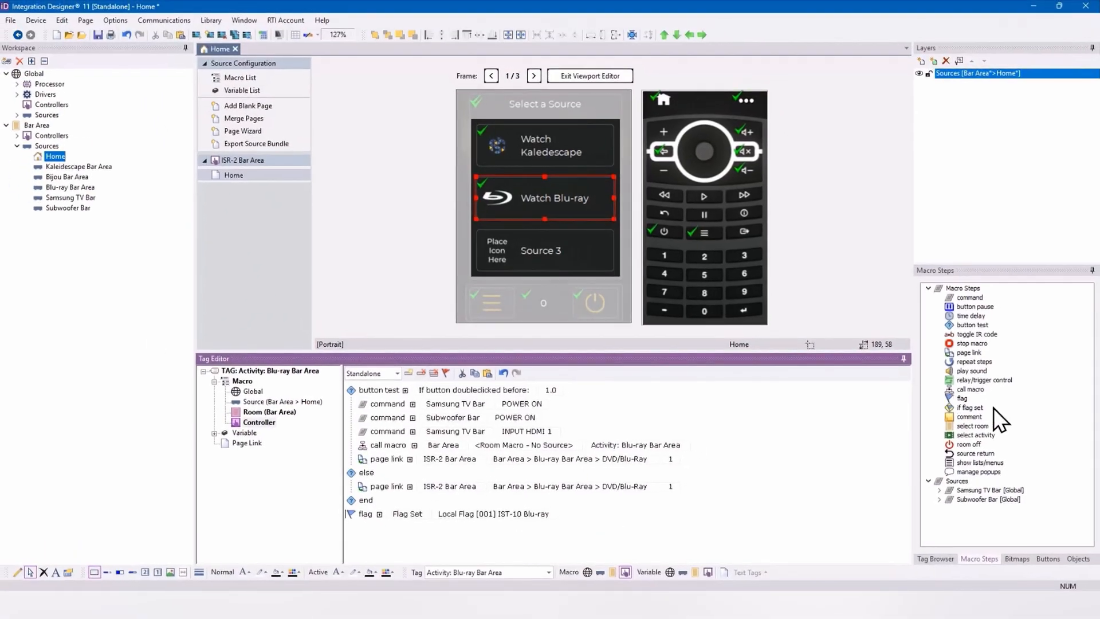
drag(978, 412, 585, 504)
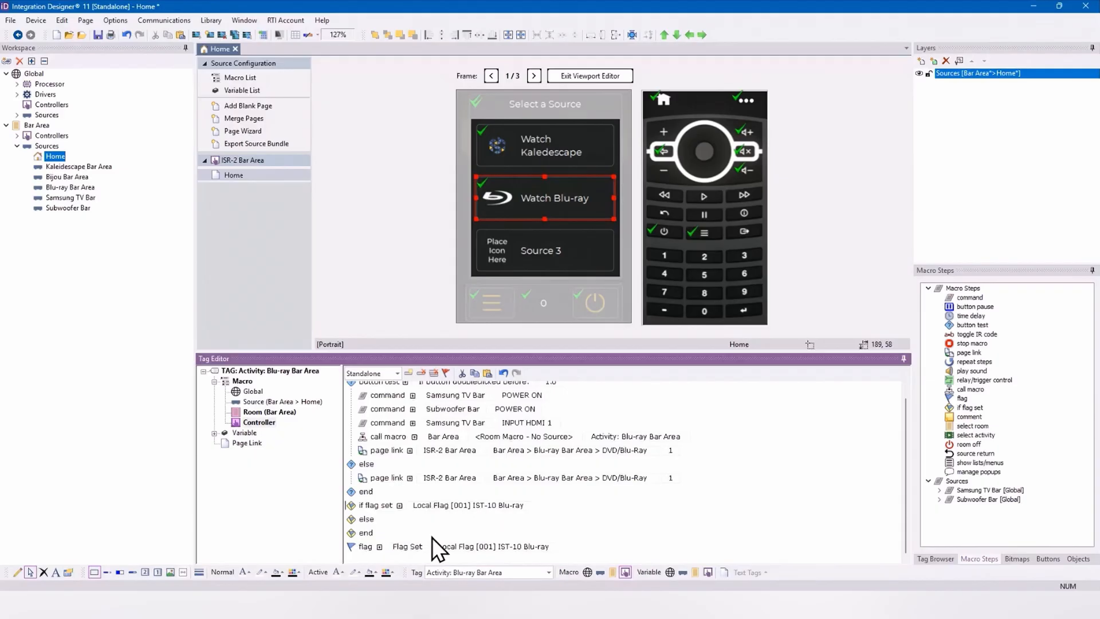
drag(359, 548, 370, 521)
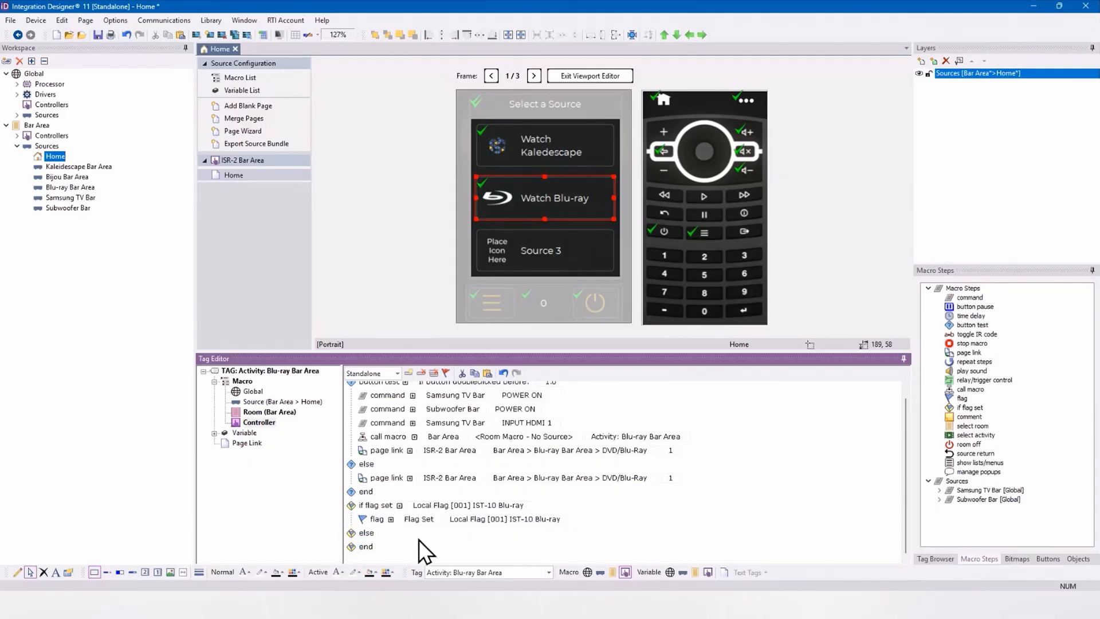